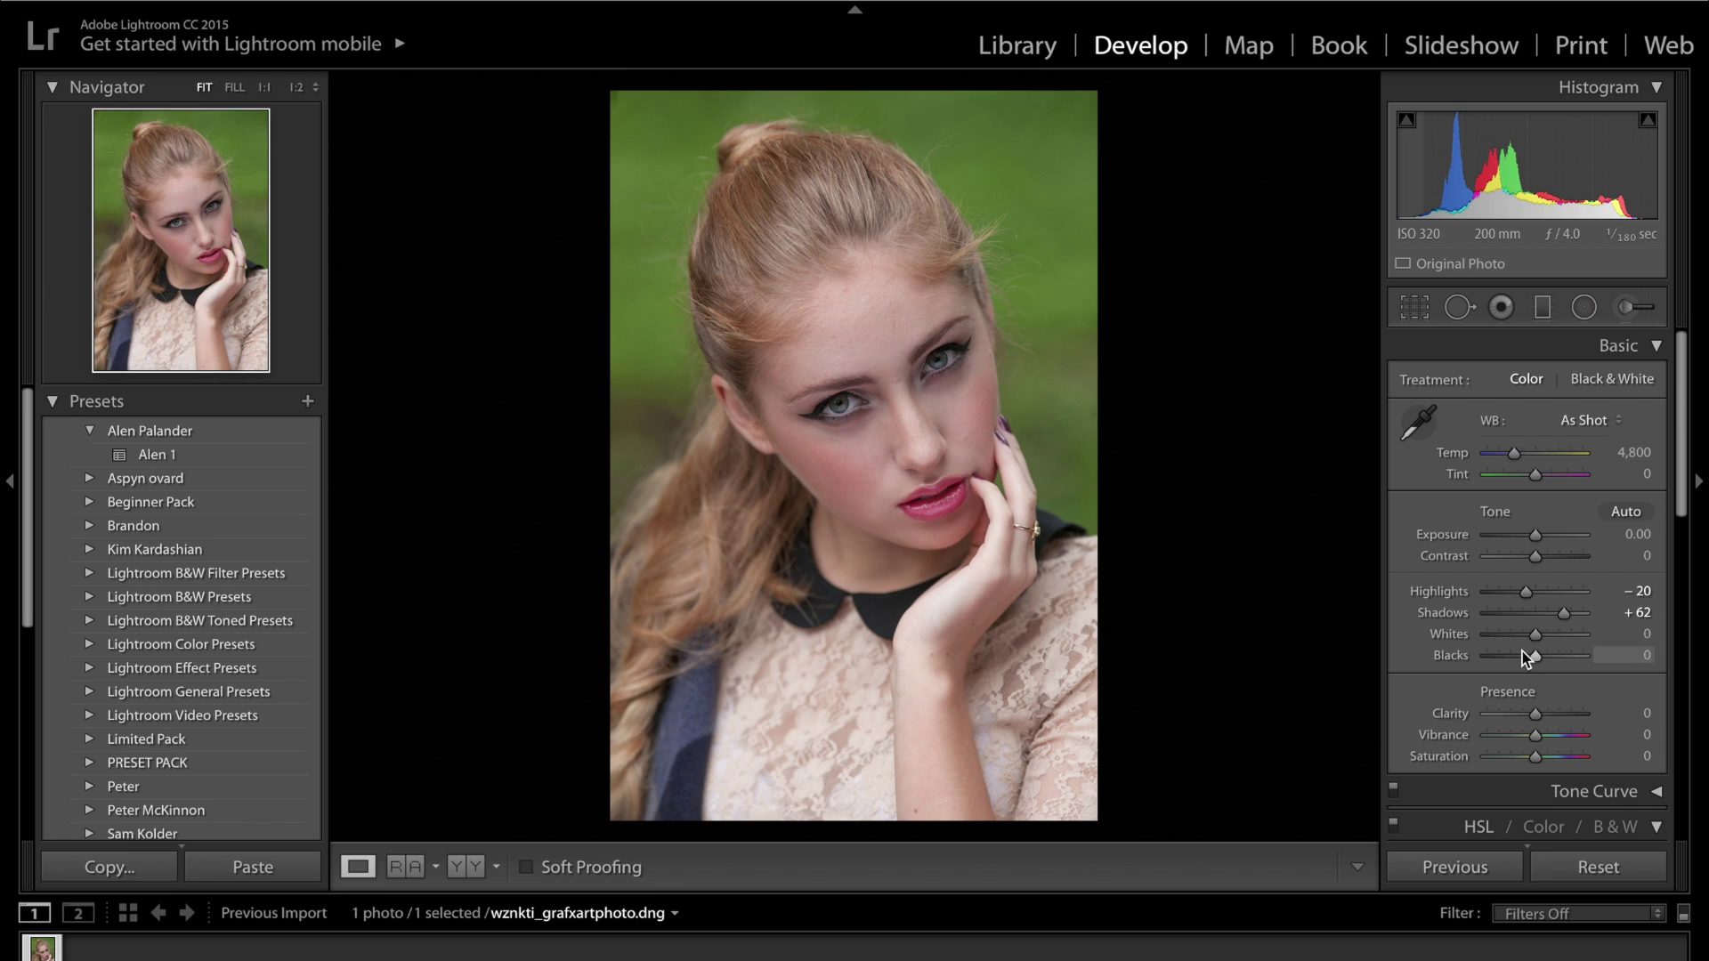
- Set exposure to +0.35, contrast +12, highlights −62, shadows +85, whites +28, blacks −18 and clarity −19 in the basic adjustments
left_click_drag(1535, 638, 1526, 659)
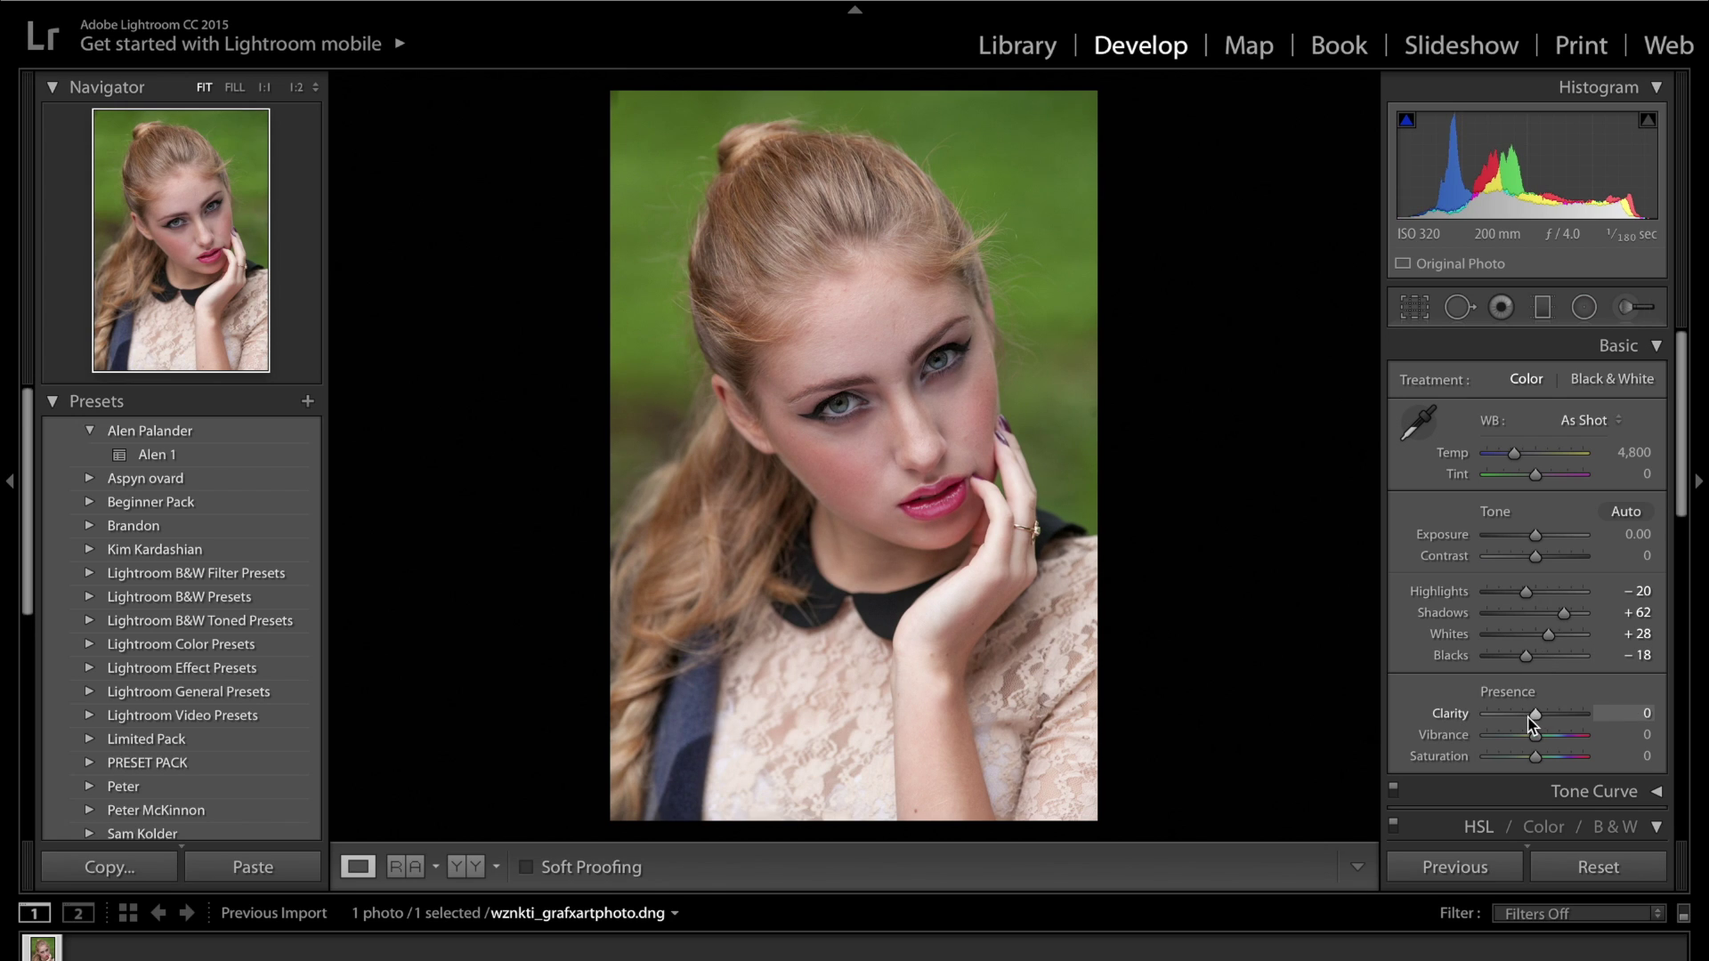
left_click_drag(1535, 715, 1526, 717)
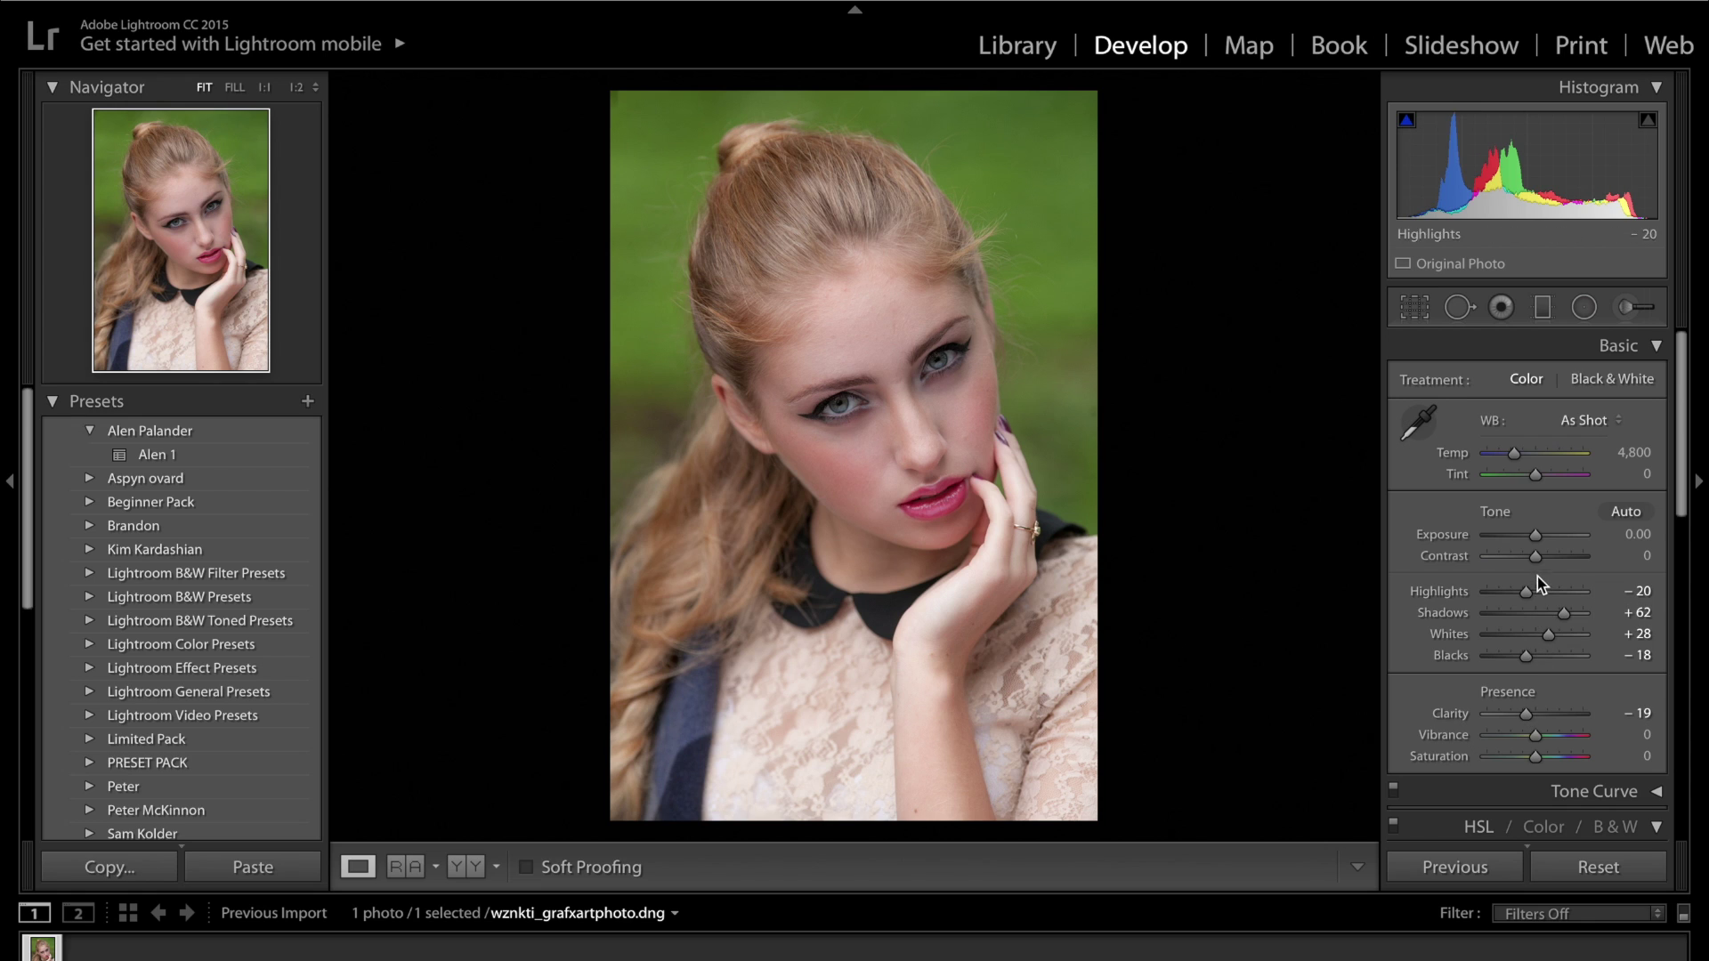
left_click_drag(1536, 538, 1541, 538)
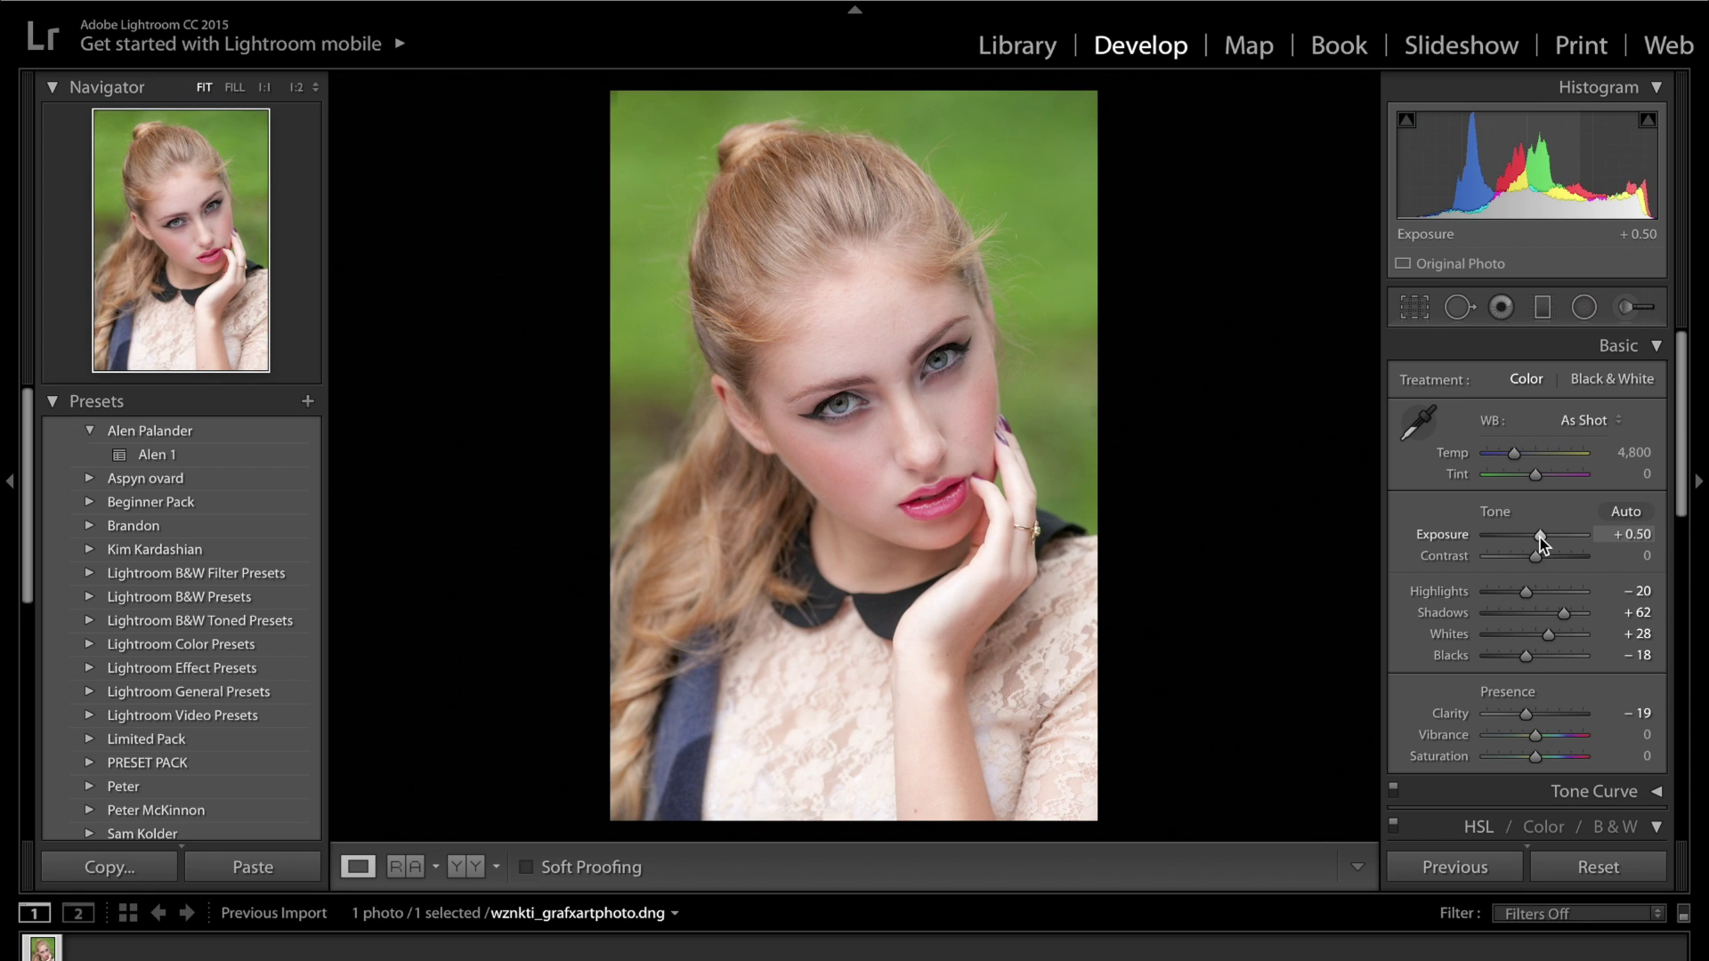
left_click_drag(1526, 592, 1573, 618)
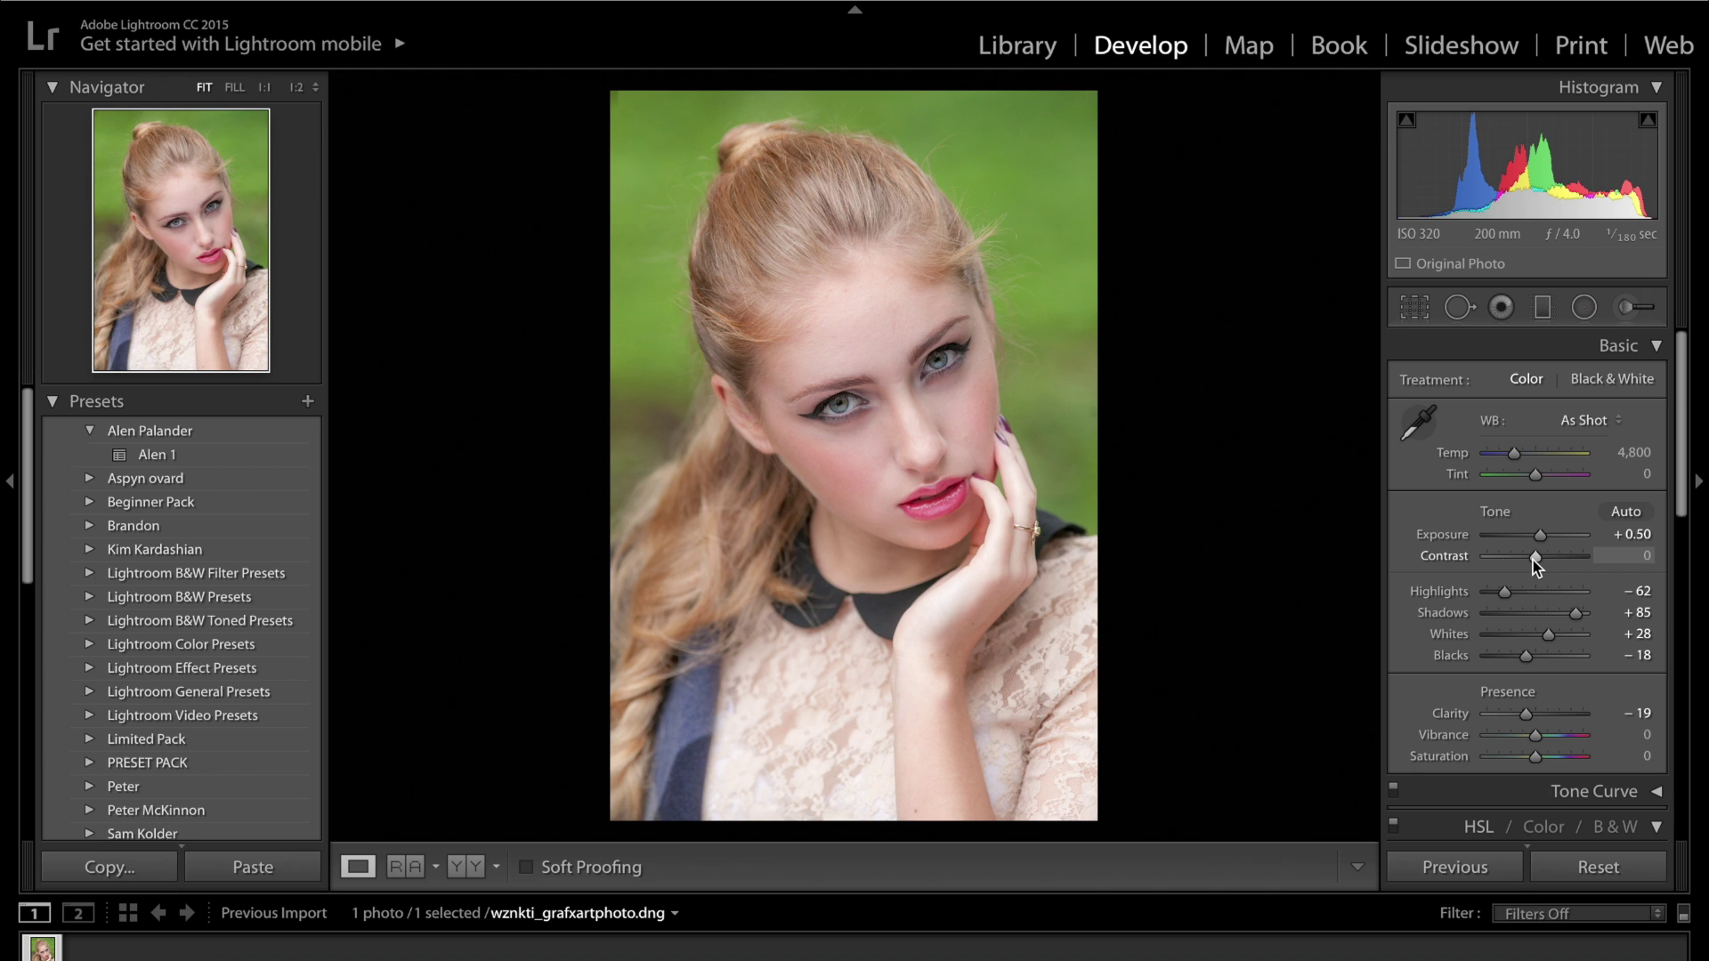
left_click_drag(1533, 559, 1539, 539)
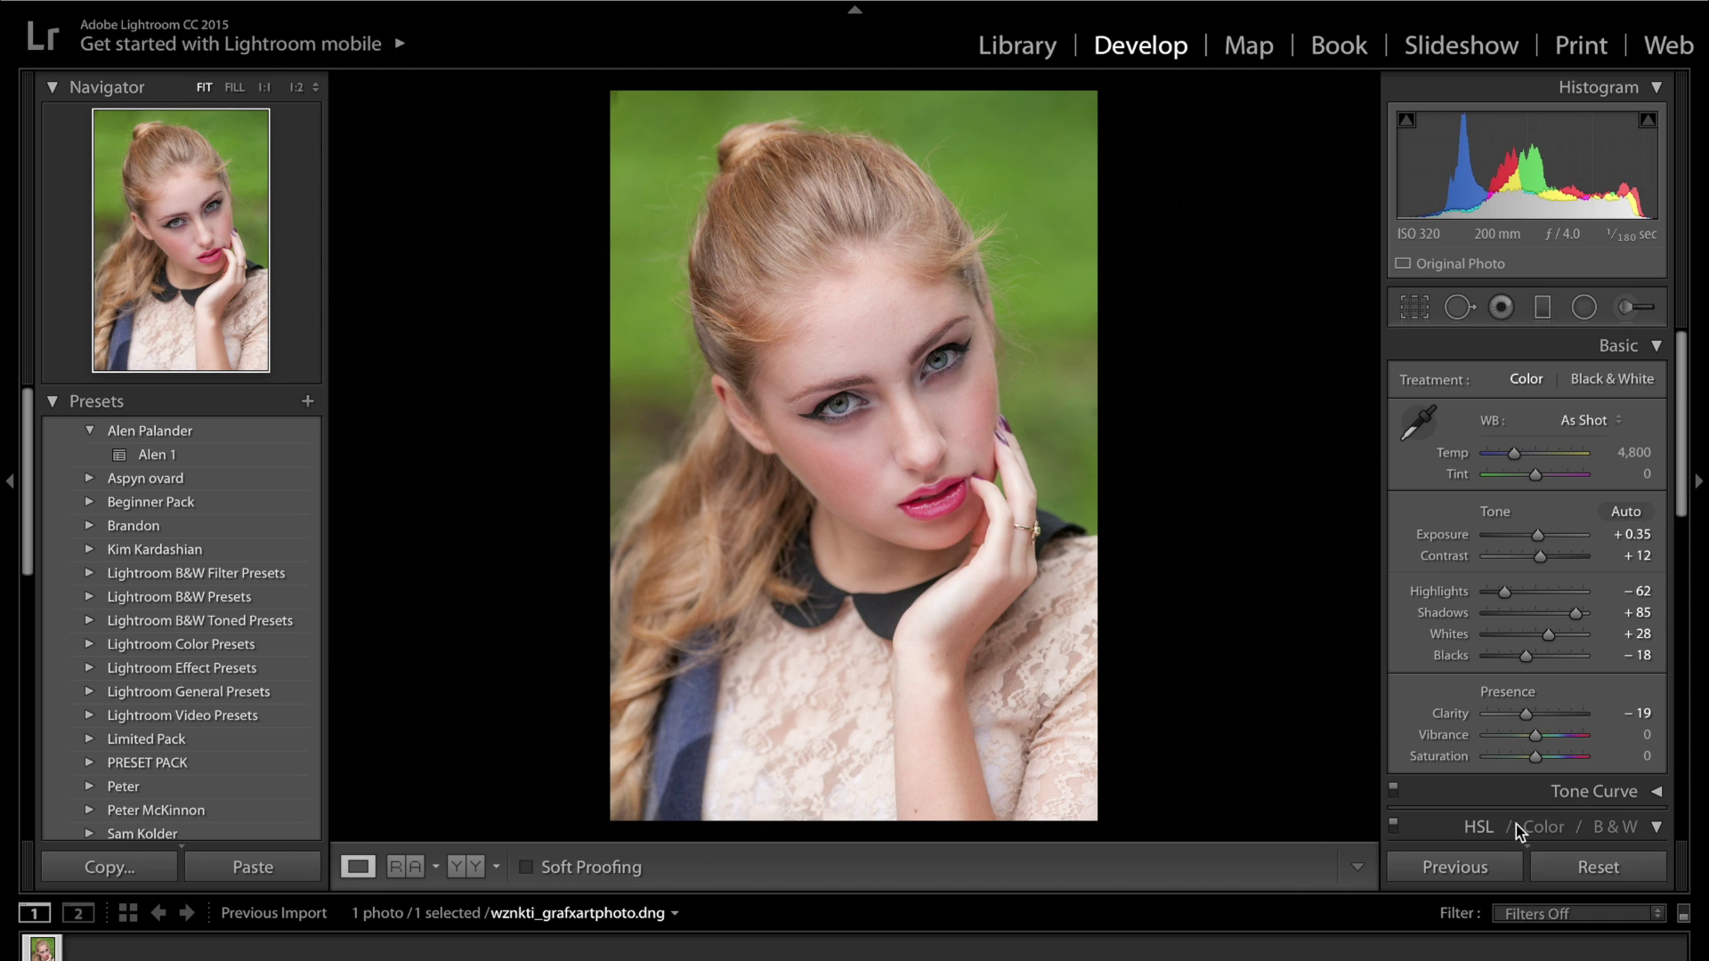
- Raise the portrait's vibrance slightly, fine-tune its saturation, and close the basic adjustments
left_click_drag(1536, 735, 1541, 735)
left_click_drag(1536, 757, 1536, 760)
left_click(1621, 347)
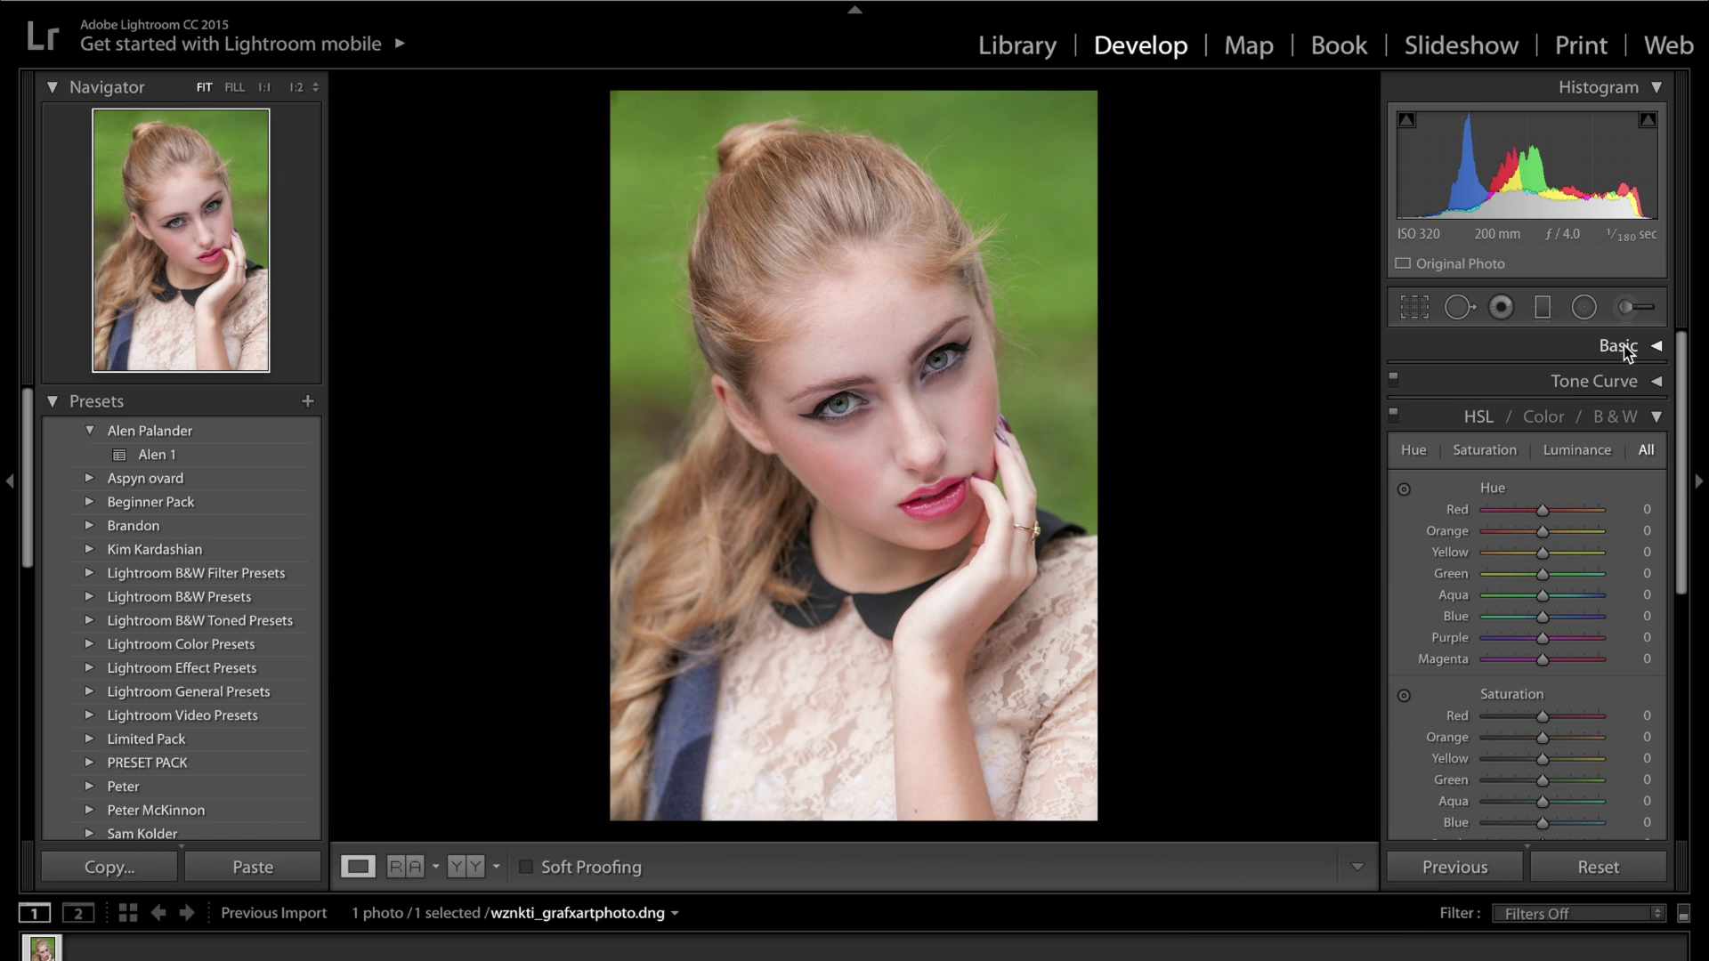
- Add shadow, midtone and highlight points to the RGB tone curve, raising the highlight point to about 76.1 / 85.9 %
left_click(1654, 423)
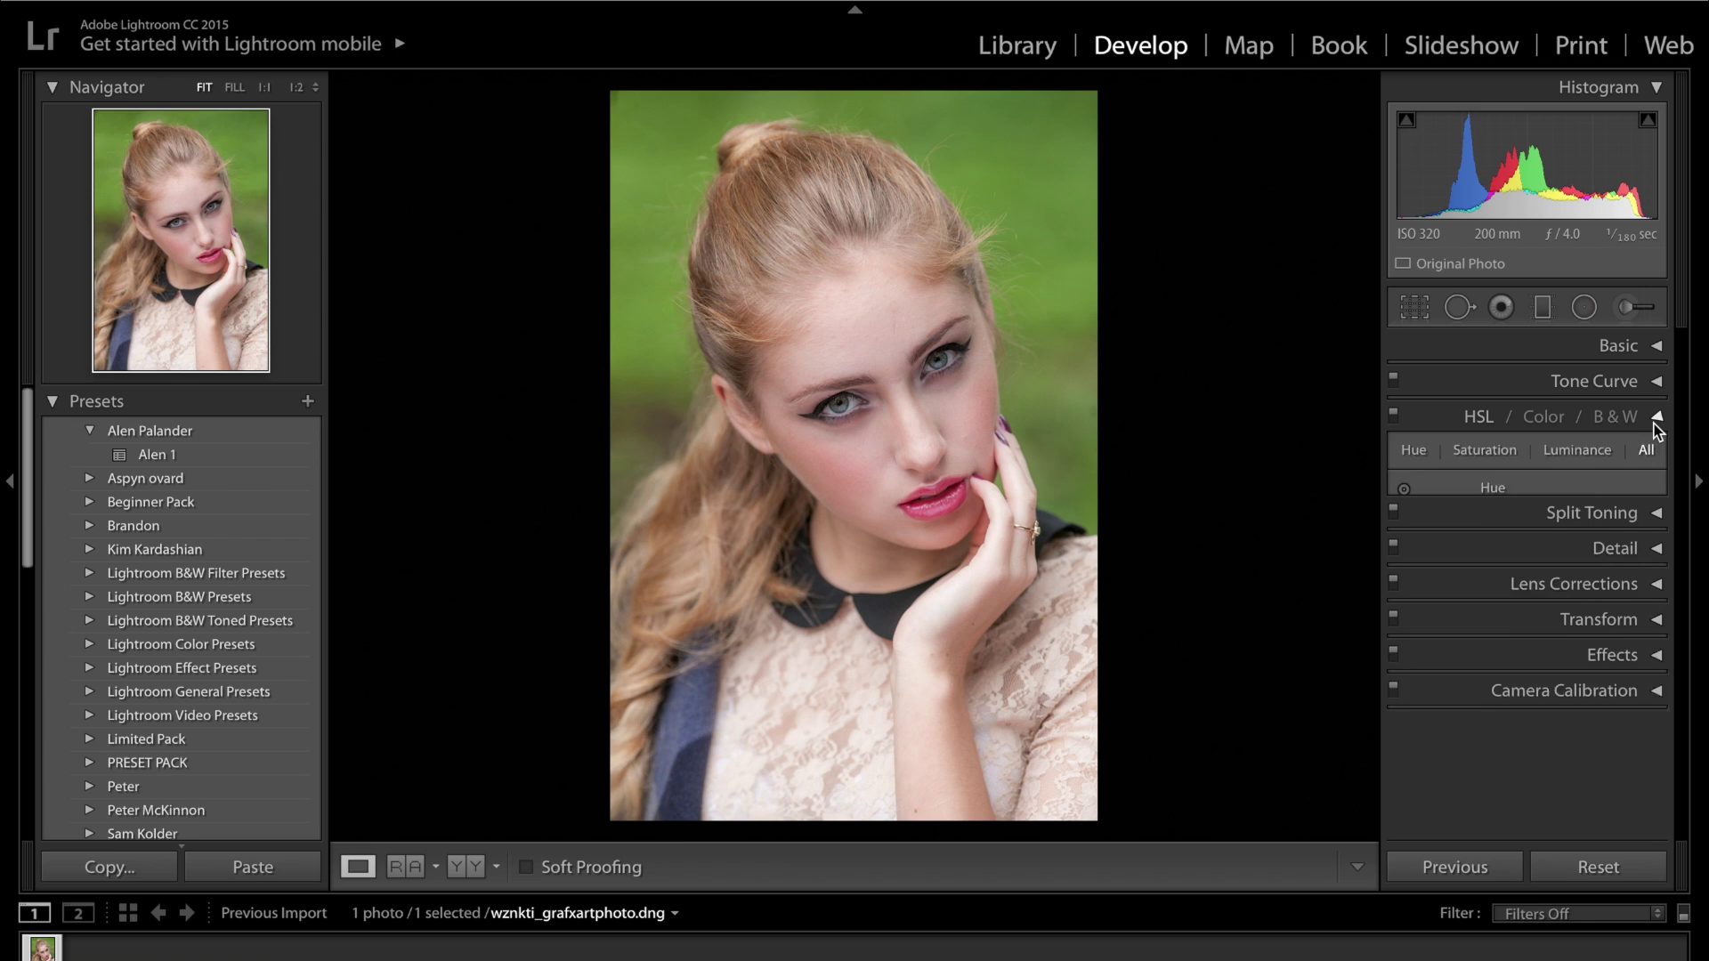
left_click(1625, 385)
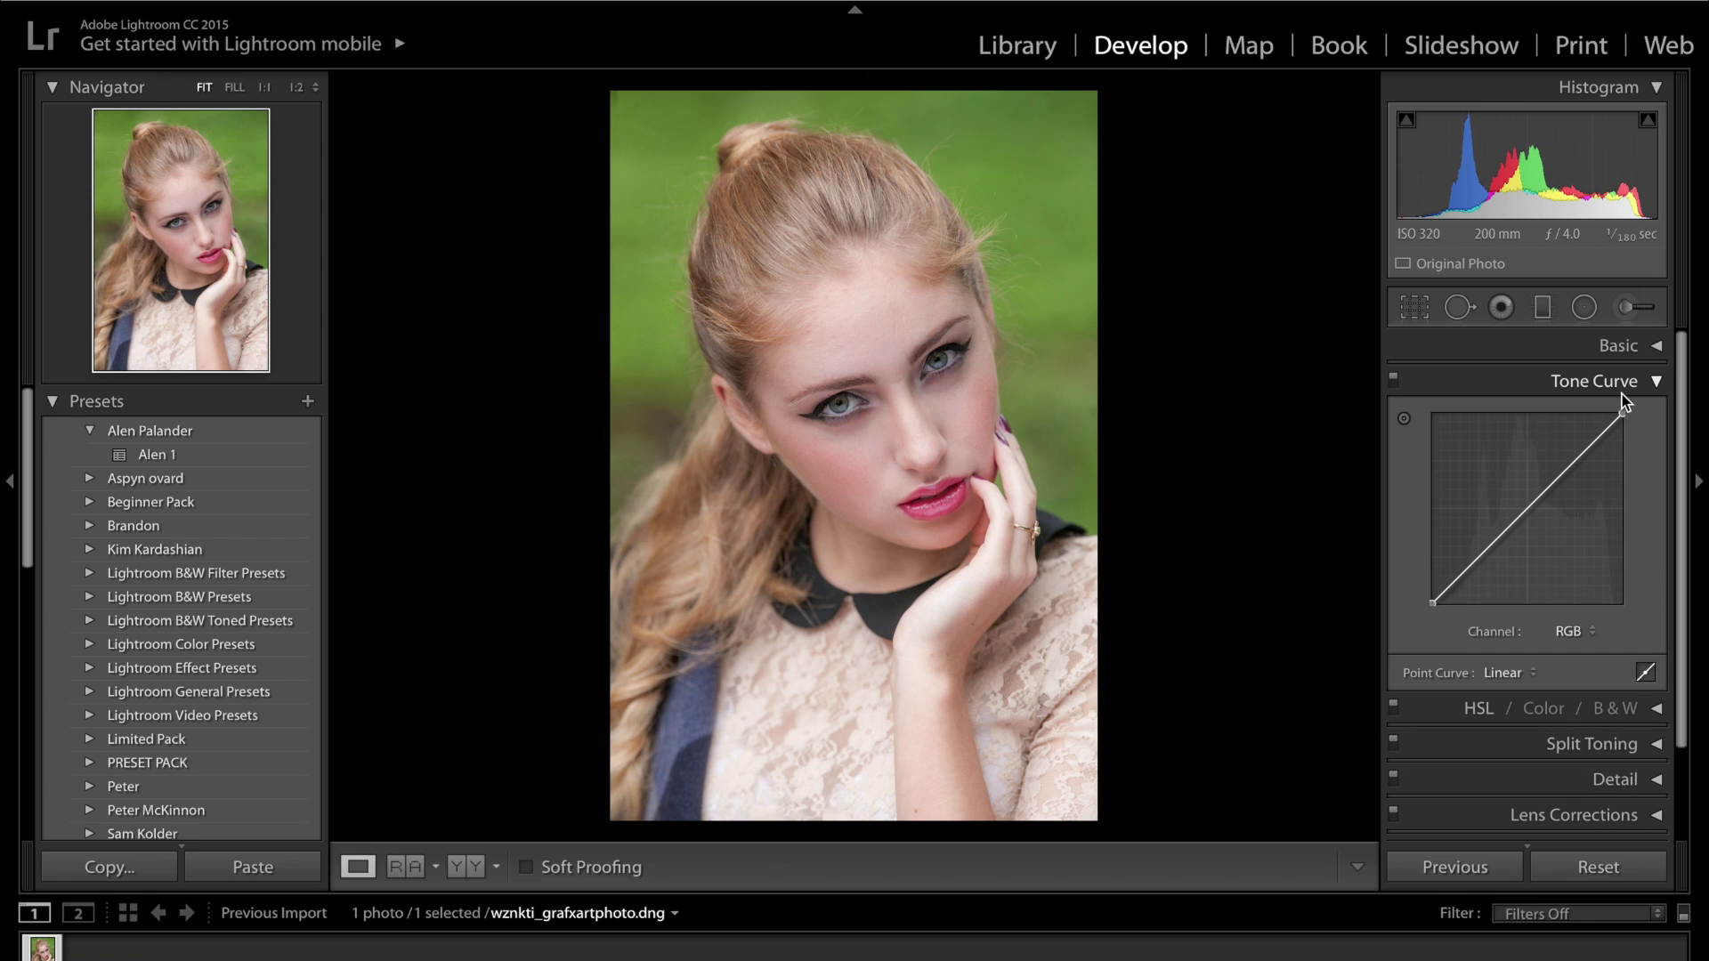
left_click(1537, 504)
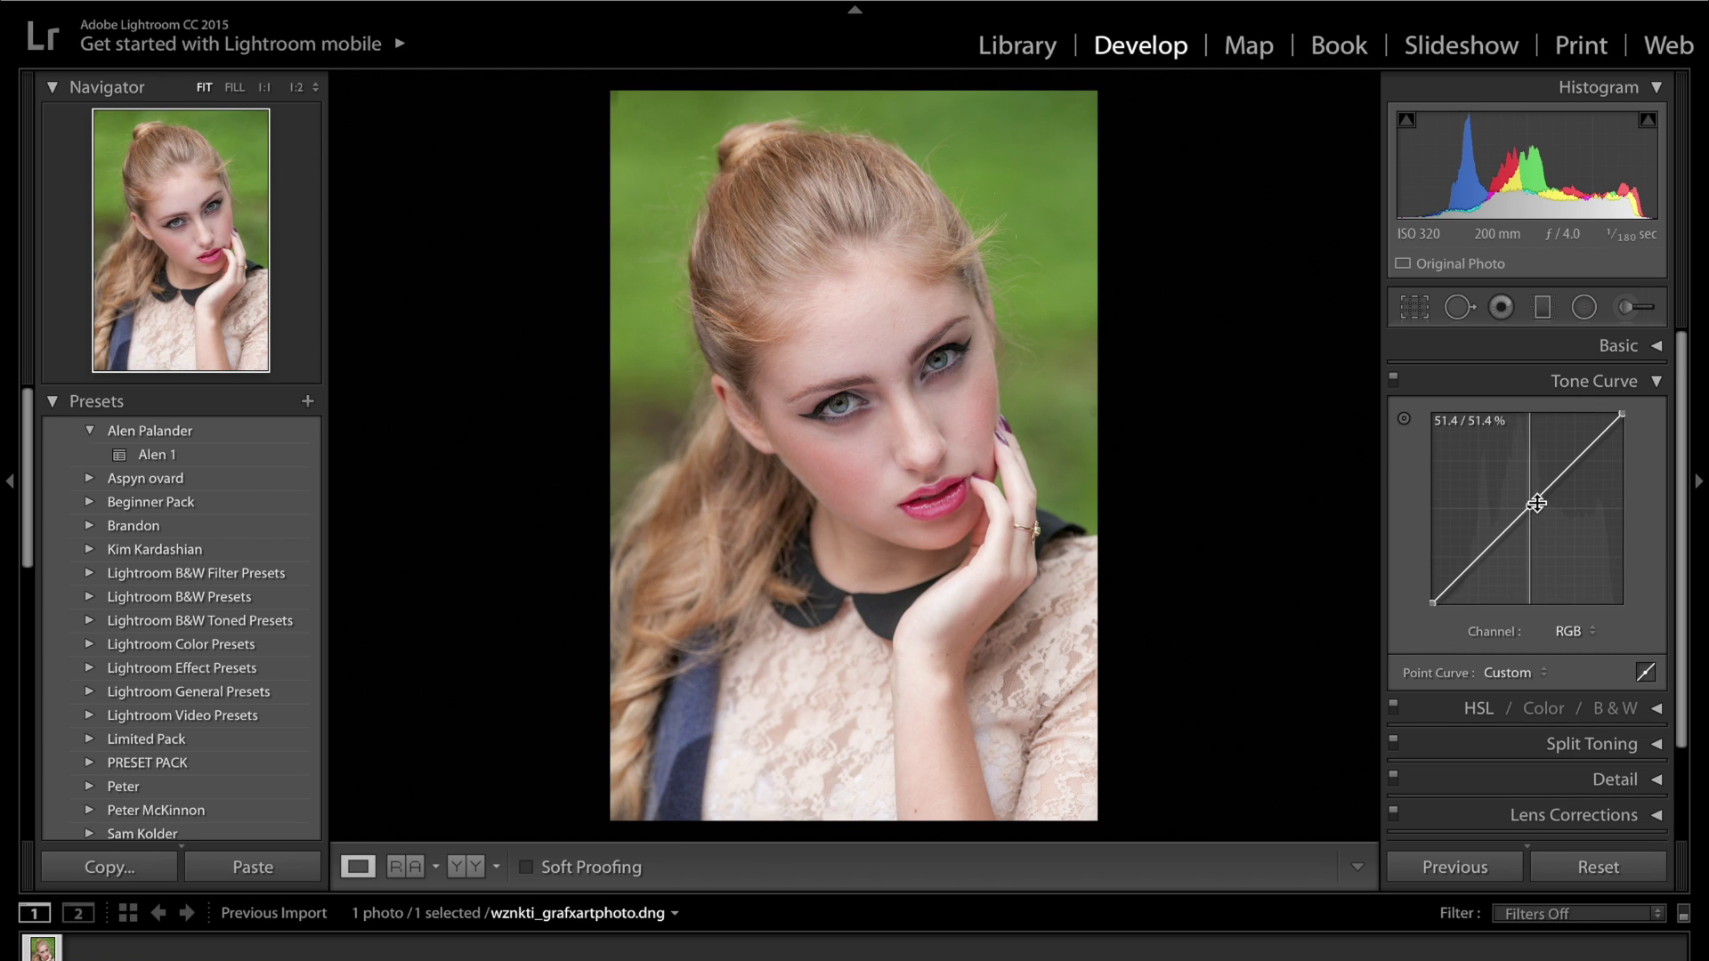
left_click(1581, 460)
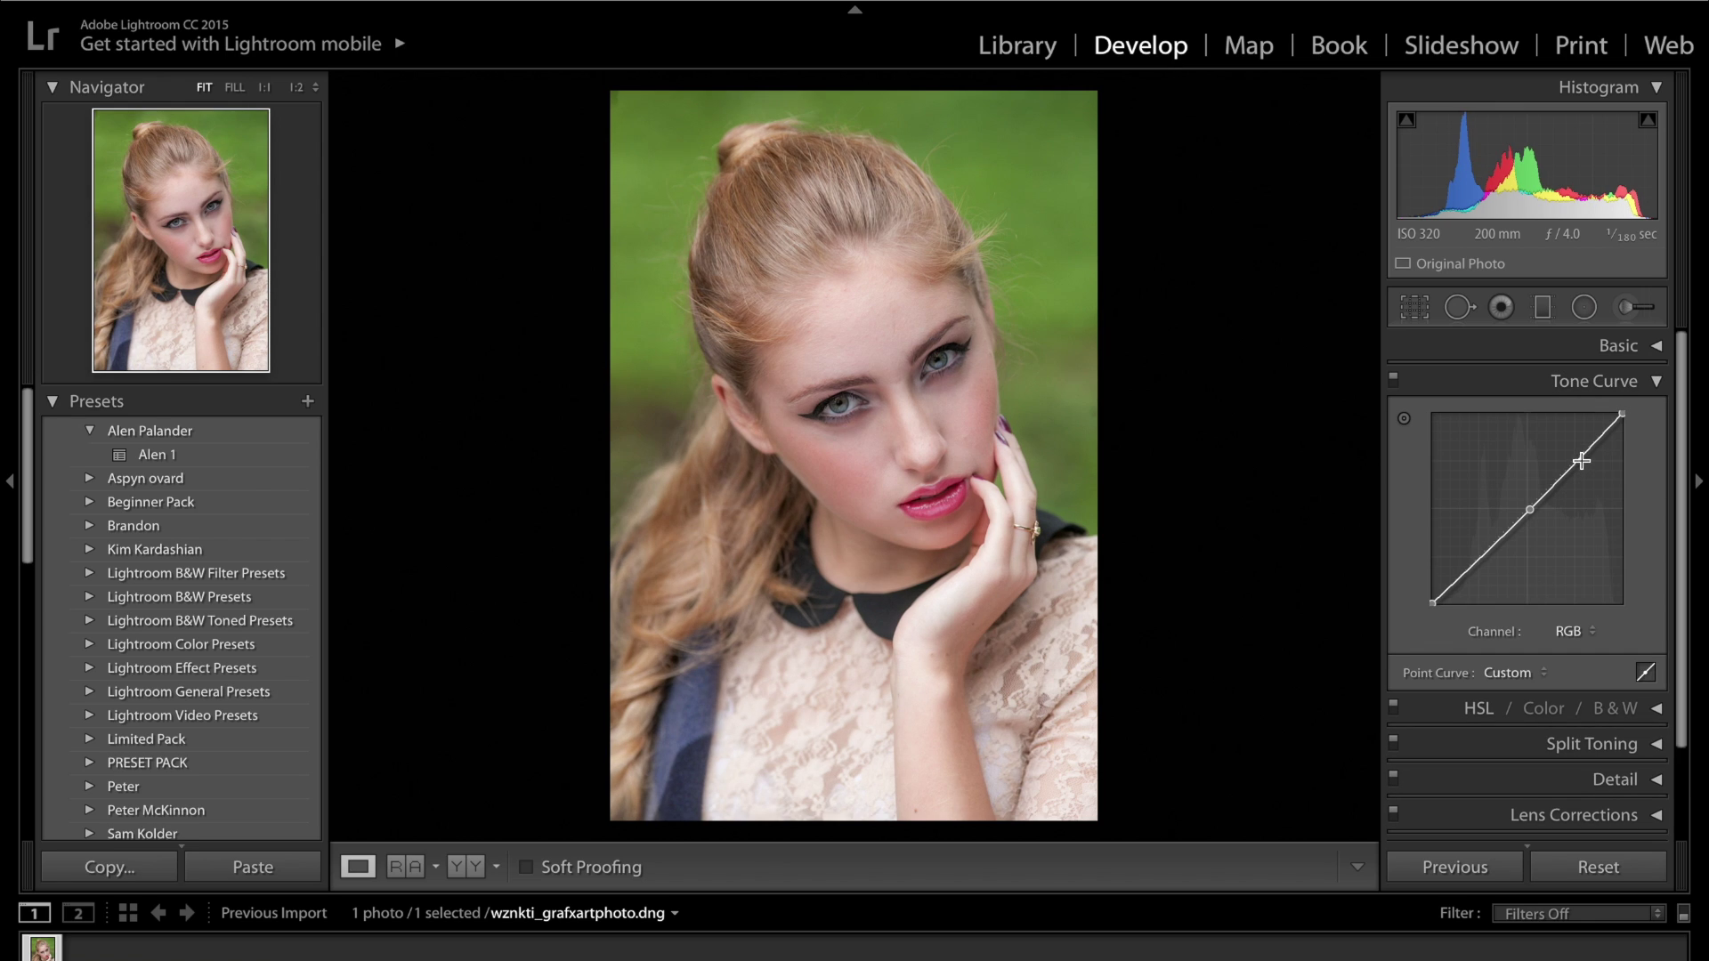
left_click(1483, 557)
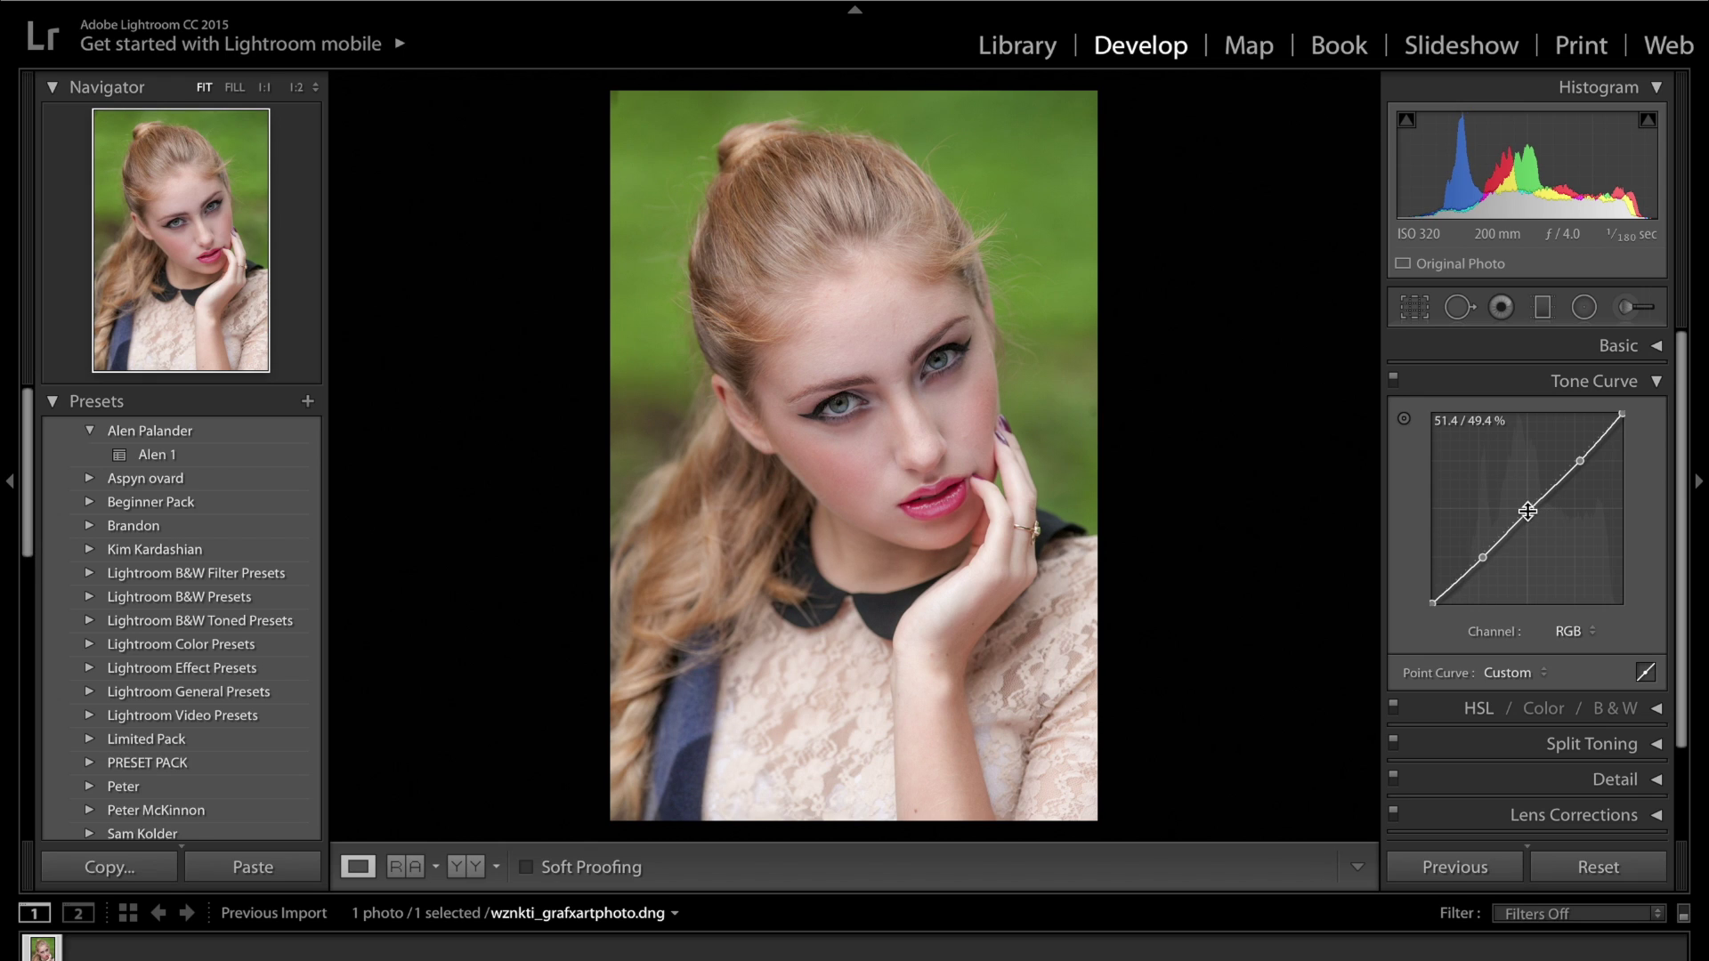
left_click_drag(1533, 510, 1529, 514)
left_click_drag(1583, 461, 1573, 443)
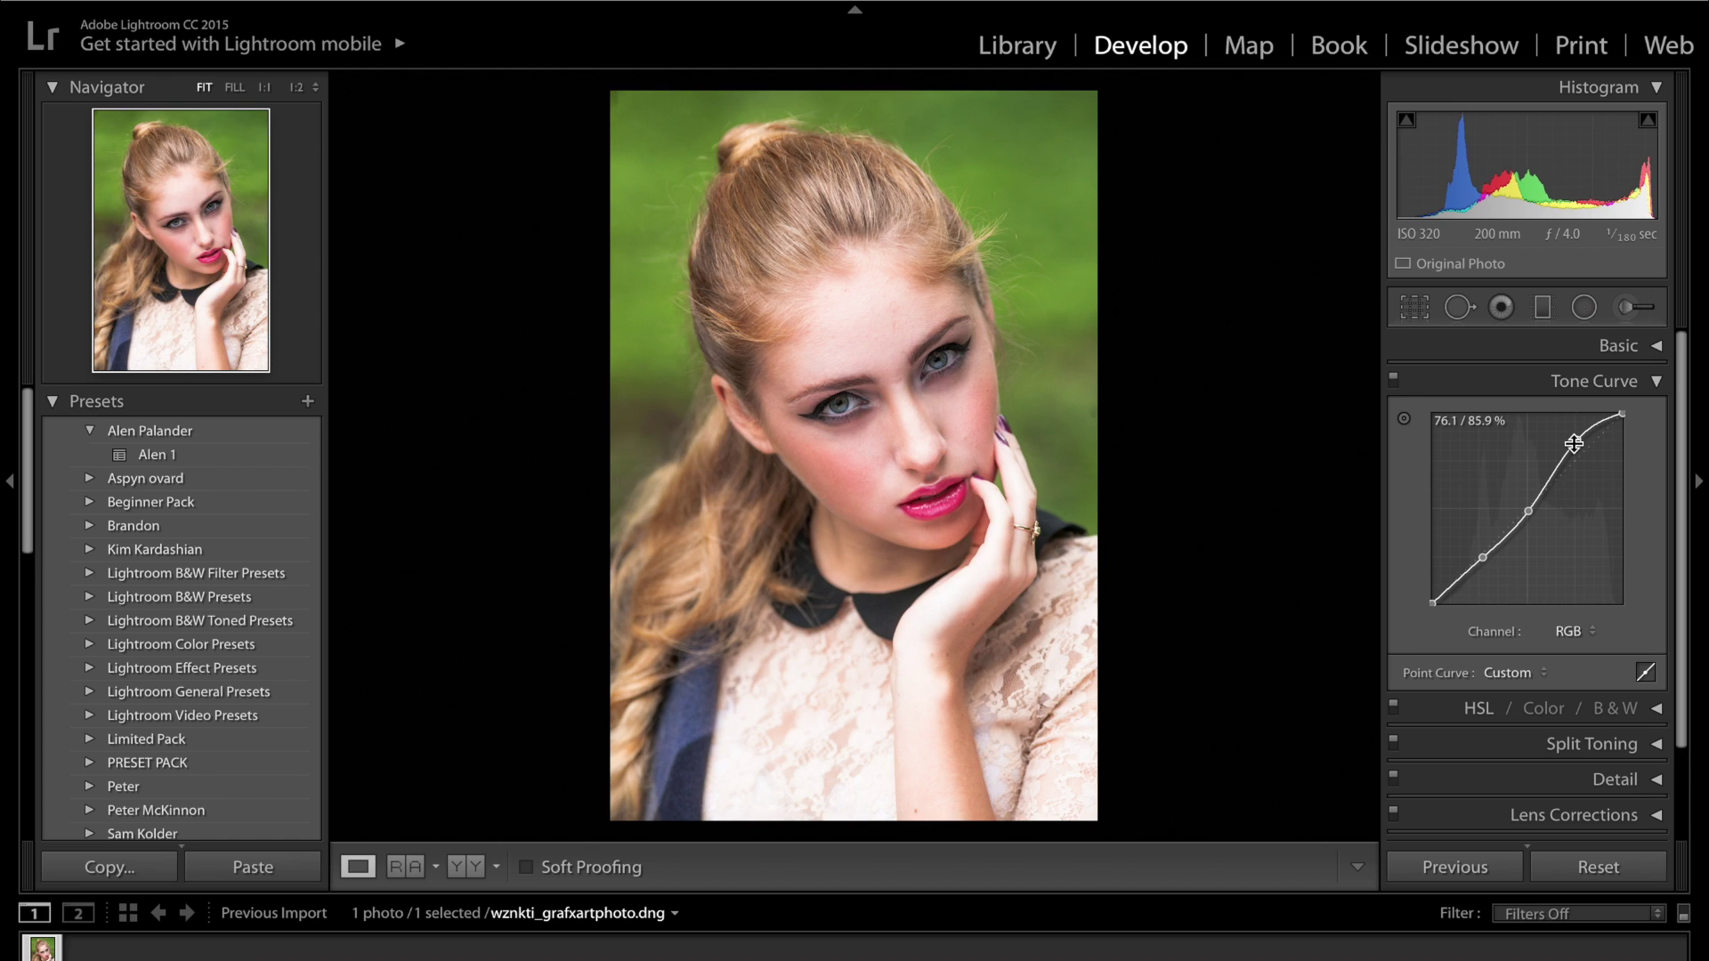
- Lower the RGB curve's shadow point slightly, lift its black end, lower its white end, and compare the photo without the curve
left_click_drag(1483, 558, 1430, 591)
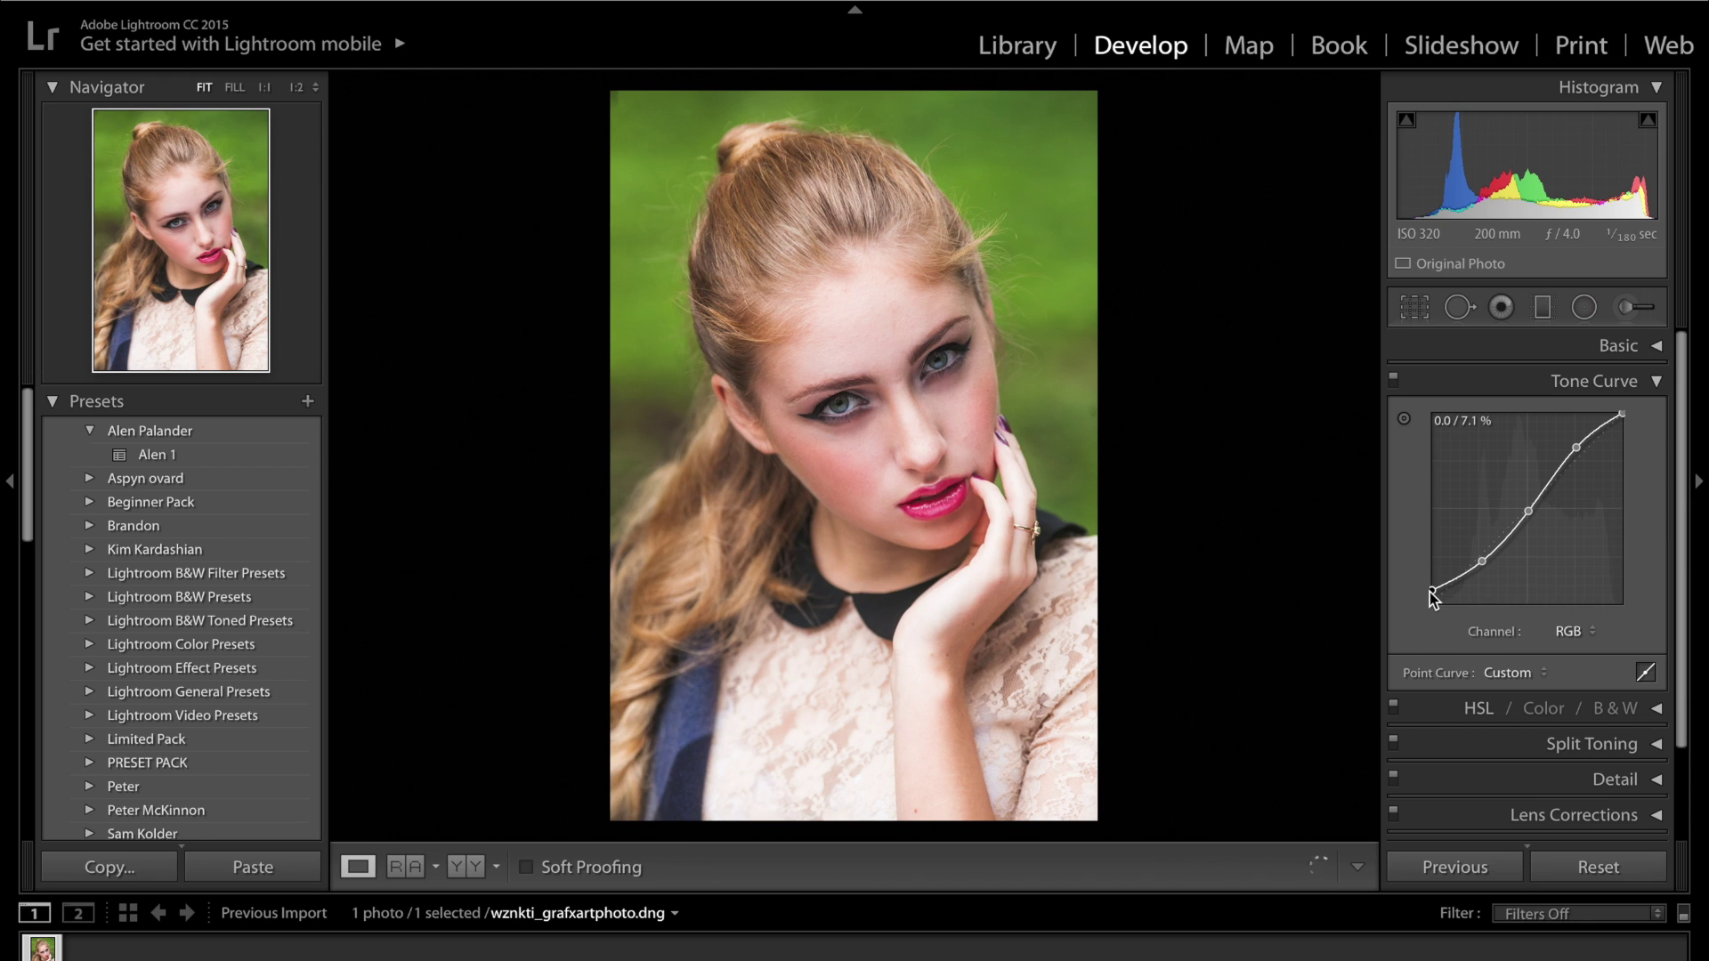
mouse_move(1433, 593)
left_mouse_down()
mouse_move(1433, 573)
mouse_move(1447, 586)
left_mouse_up()
left_click_drag(1622, 413, 1632, 423)
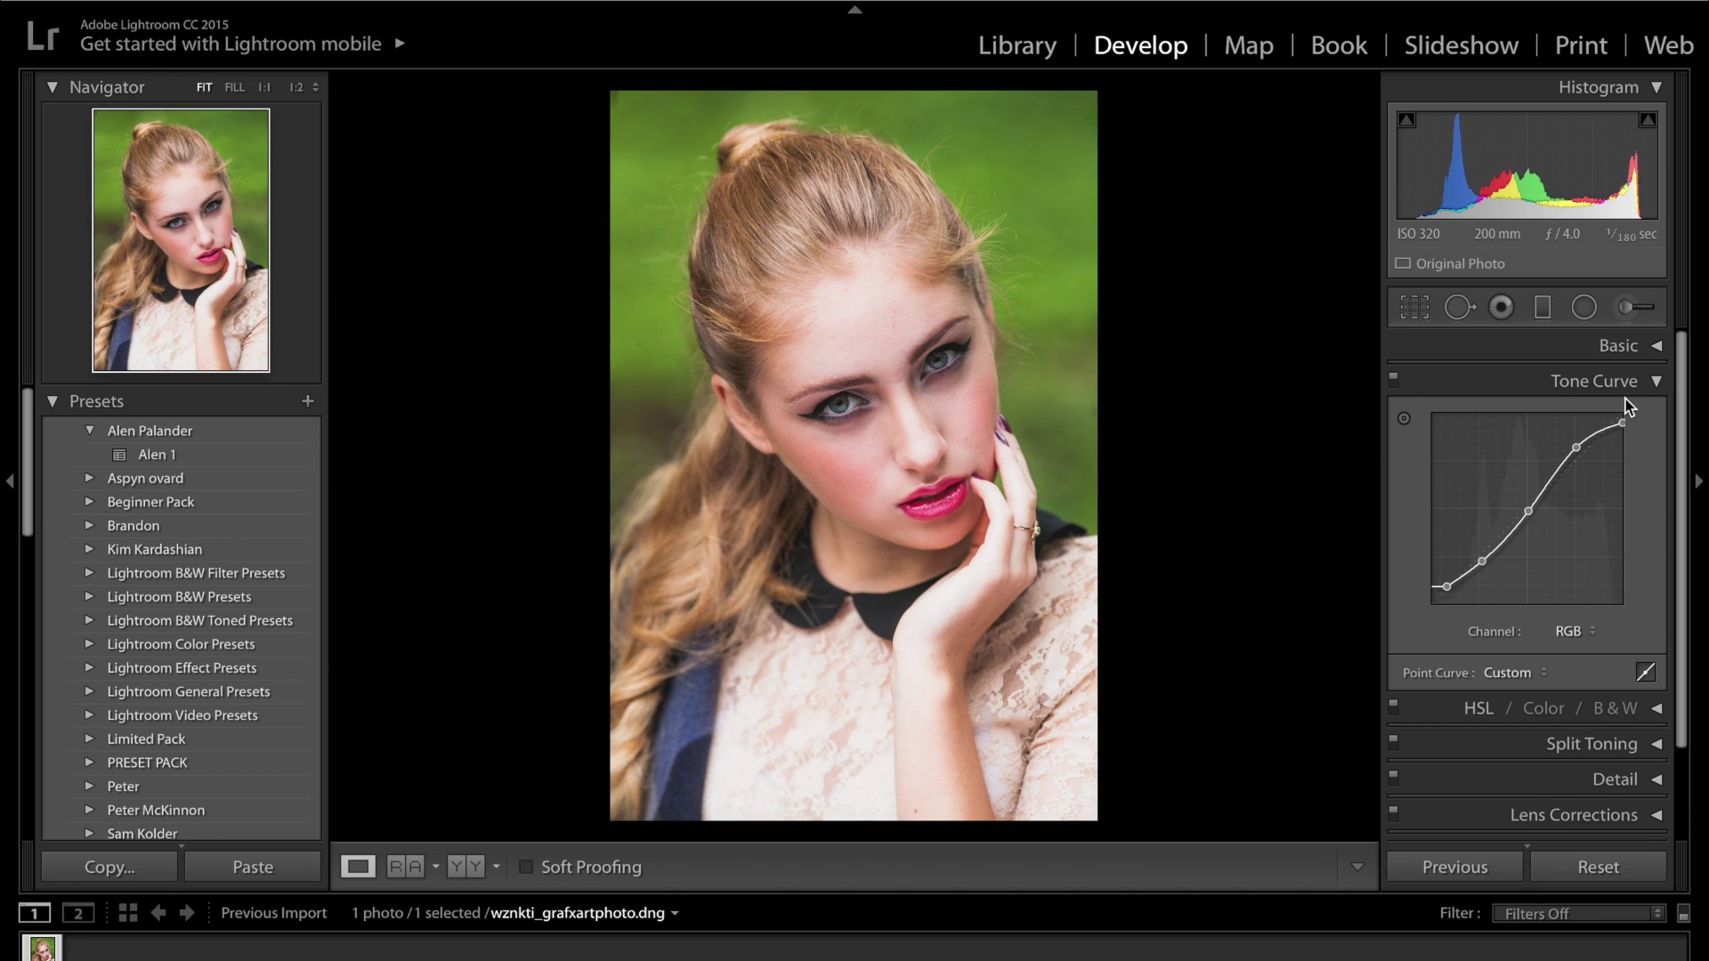
left_click(1394, 386)
left_click(1394, 385)
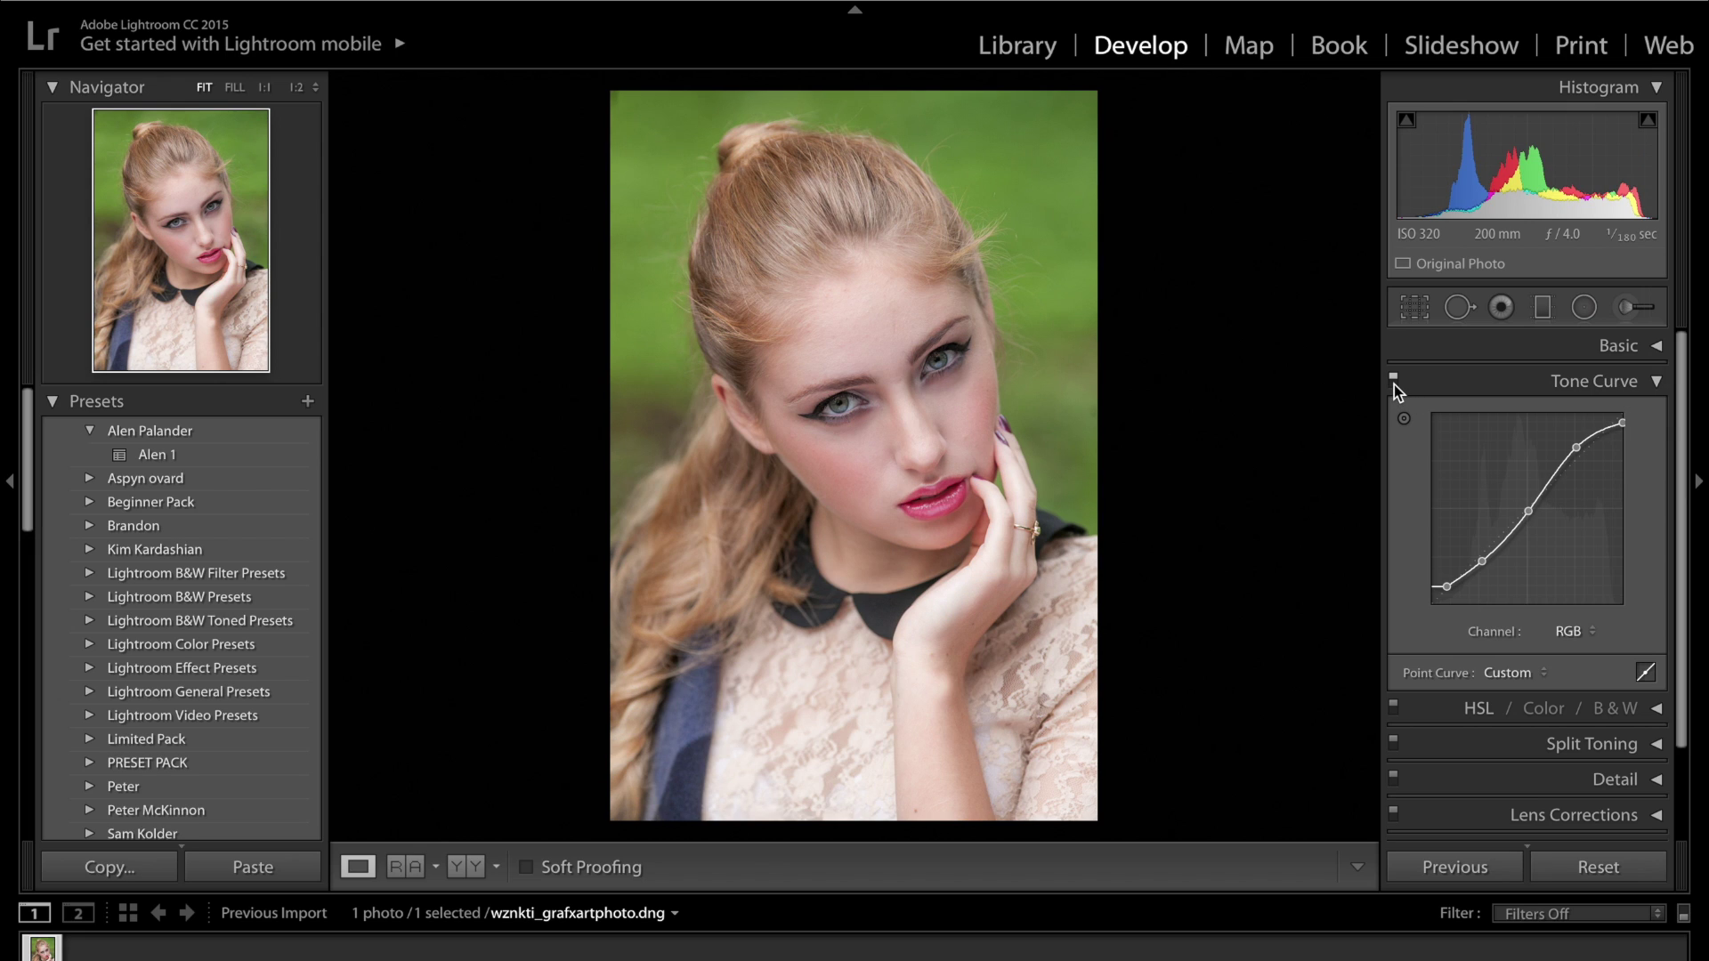
- Shape the red channel's tone curve into an S by anchoring the midtones, raising the highlights and lowering the shadows
left_click(1575, 632)
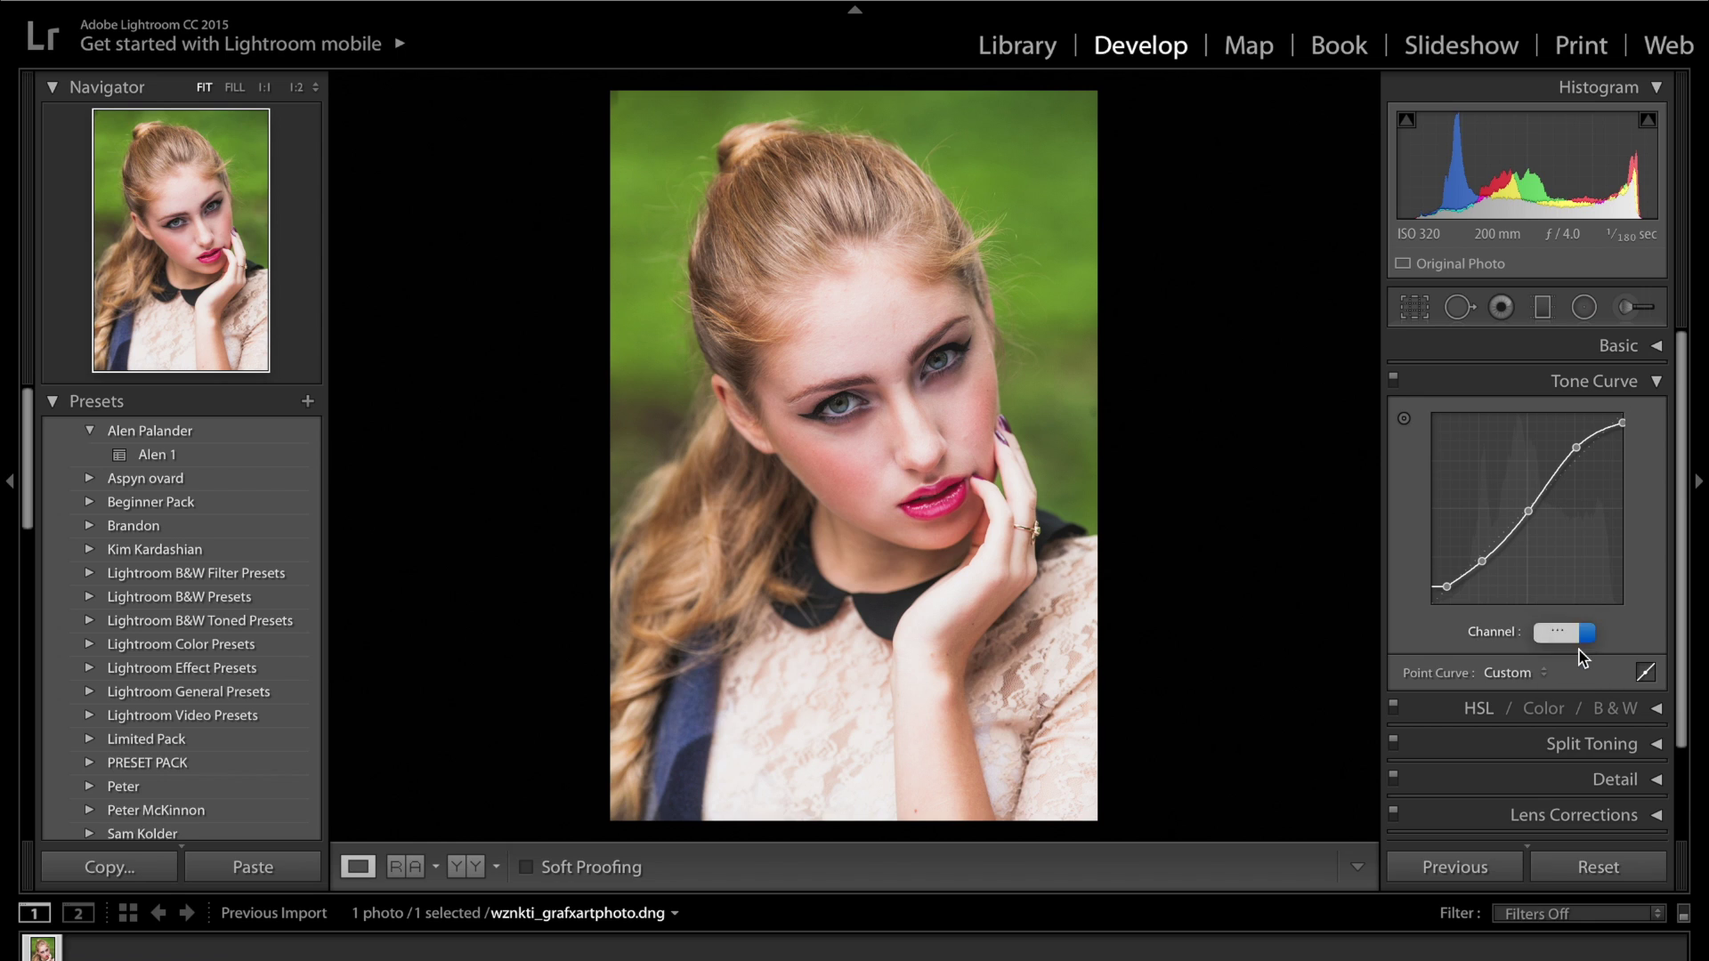
left_click(1527, 512)
left_click_drag(1573, 457, 1579, 445)
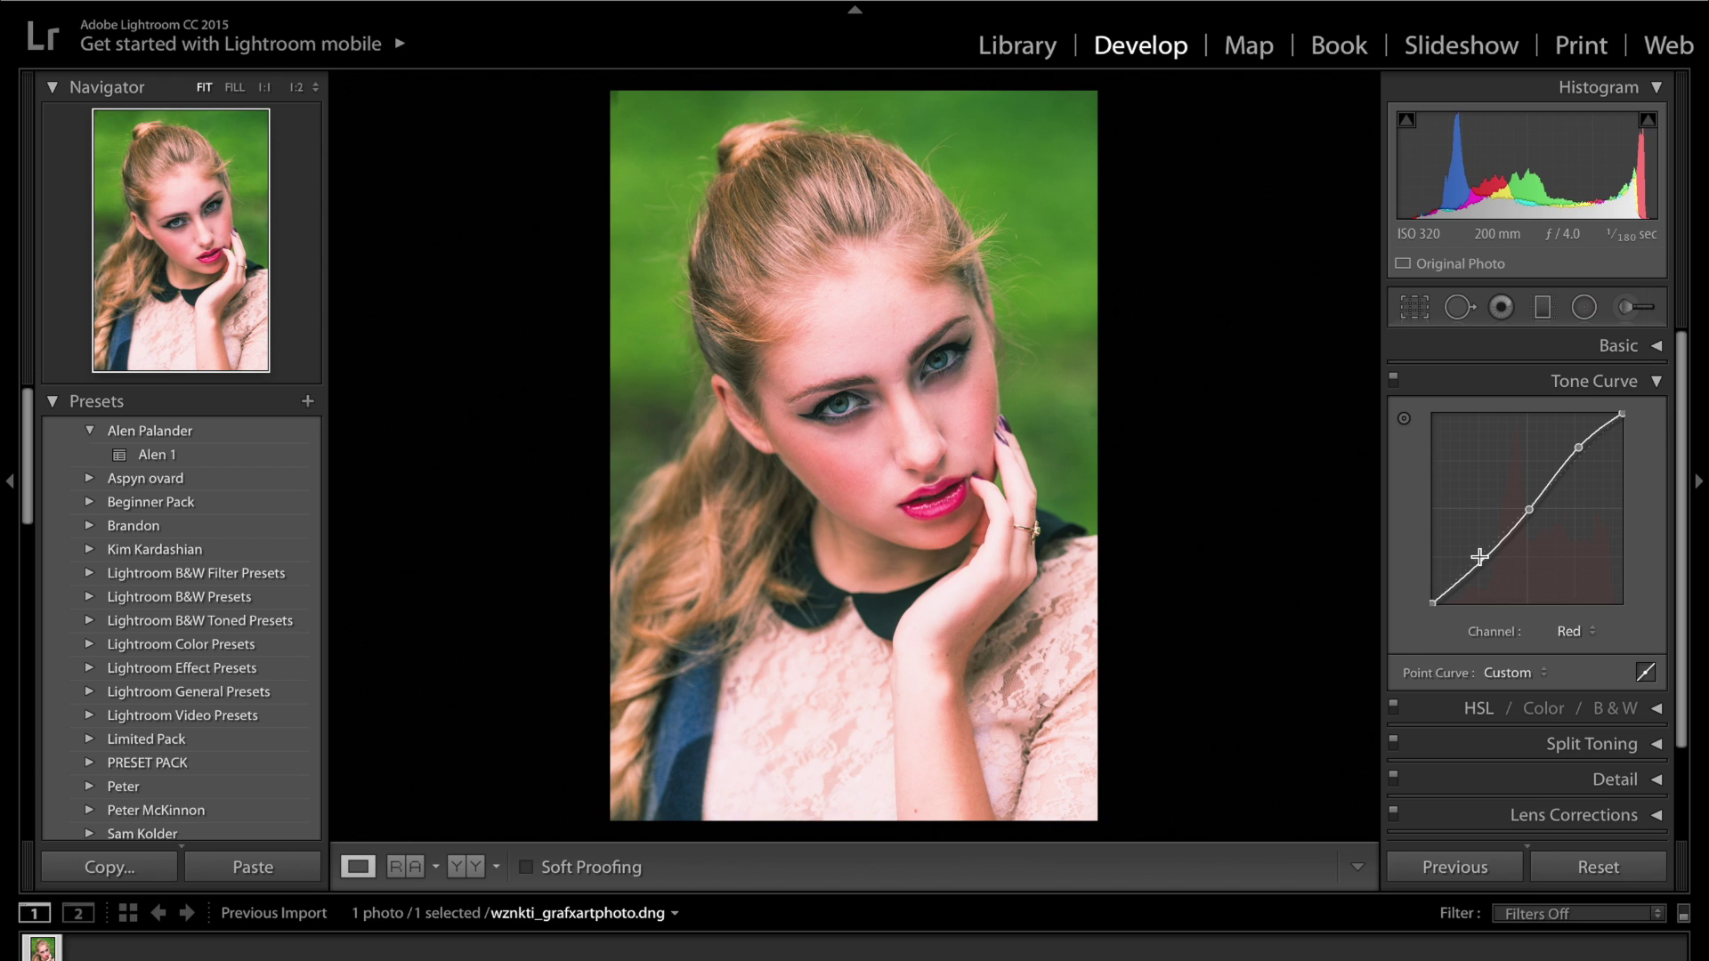
left_click_drag(1479, 558, 1482, 567)
- Shape the blue channel's curve into an S with highlights at about 74.9 / 80.4 % and shadows at about 27.8 / 20.4 %
left_click(1568, 631)
left_click(1573, 660)
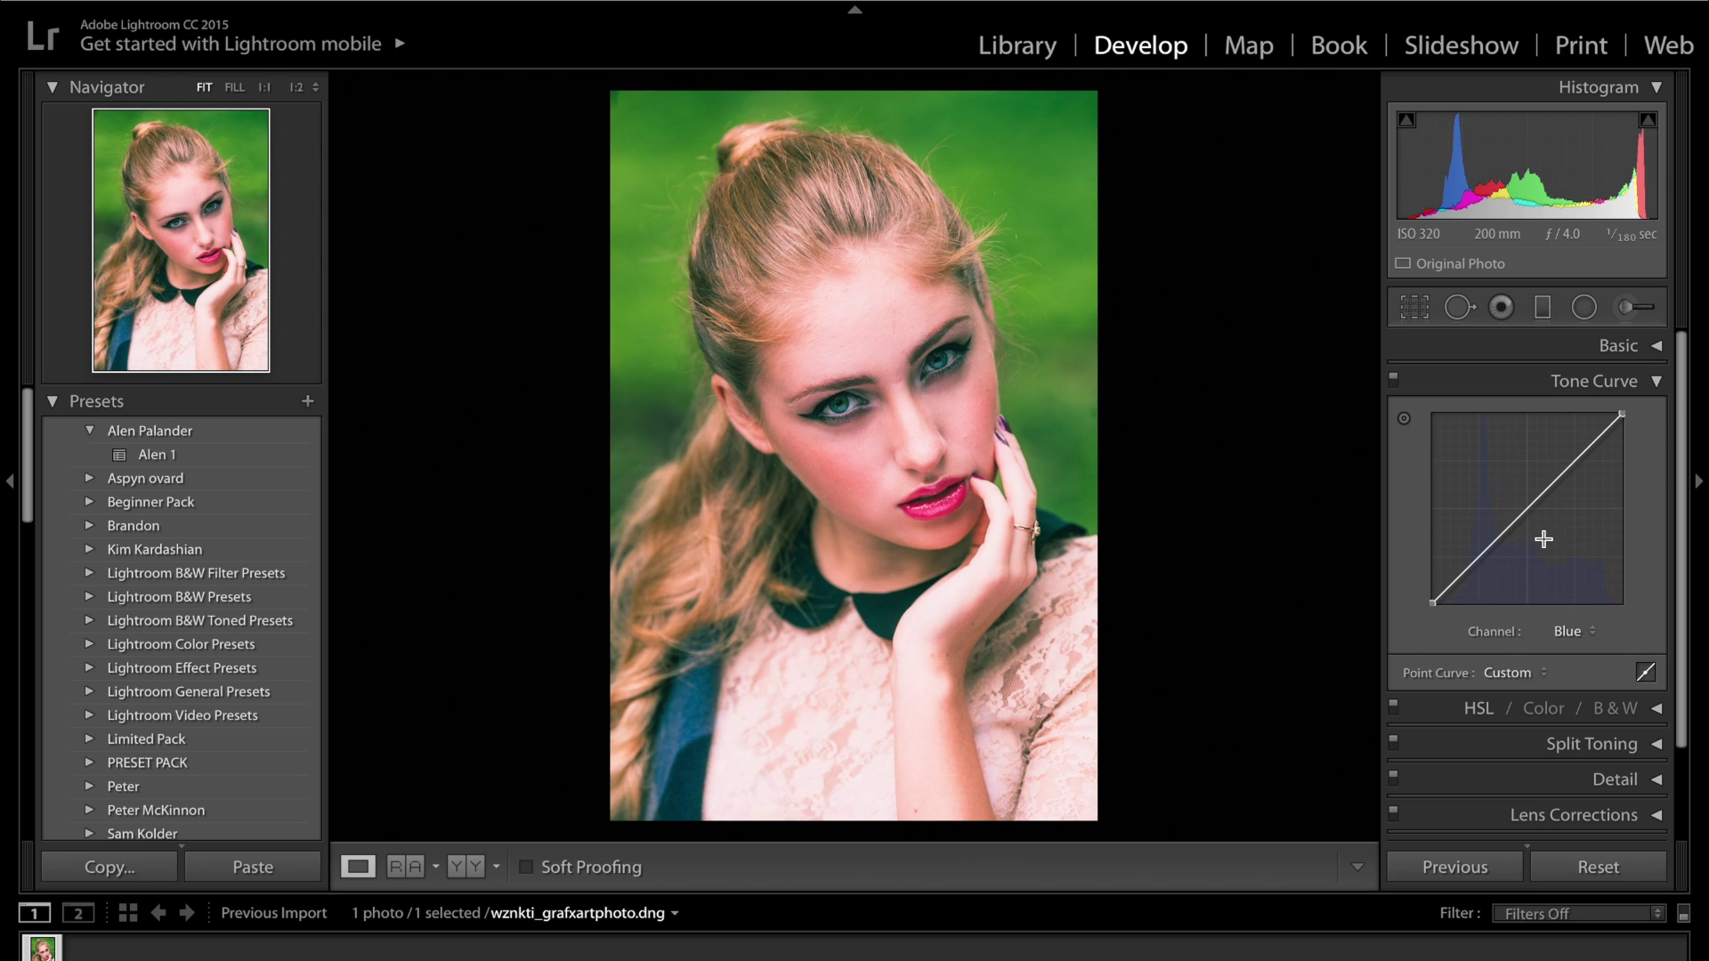
left_click(1528, 509)
left_click_drag(1575, 461, 1577, 454)
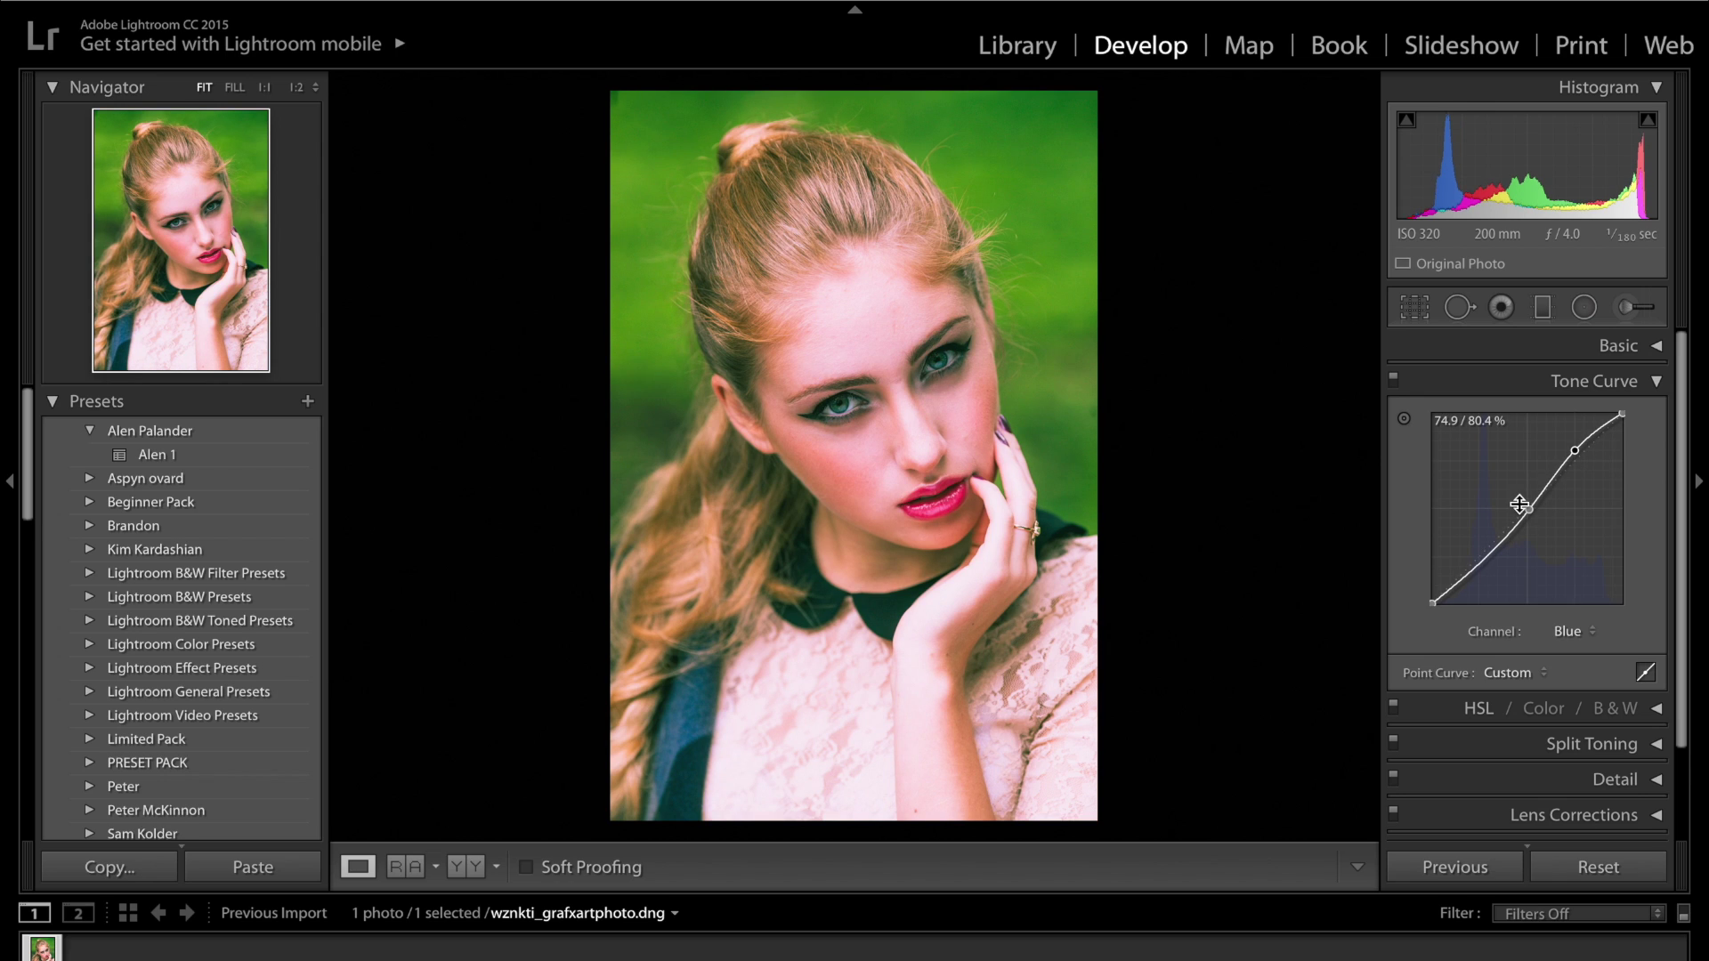
left_click_drag(1483, 554, 1485, 568)
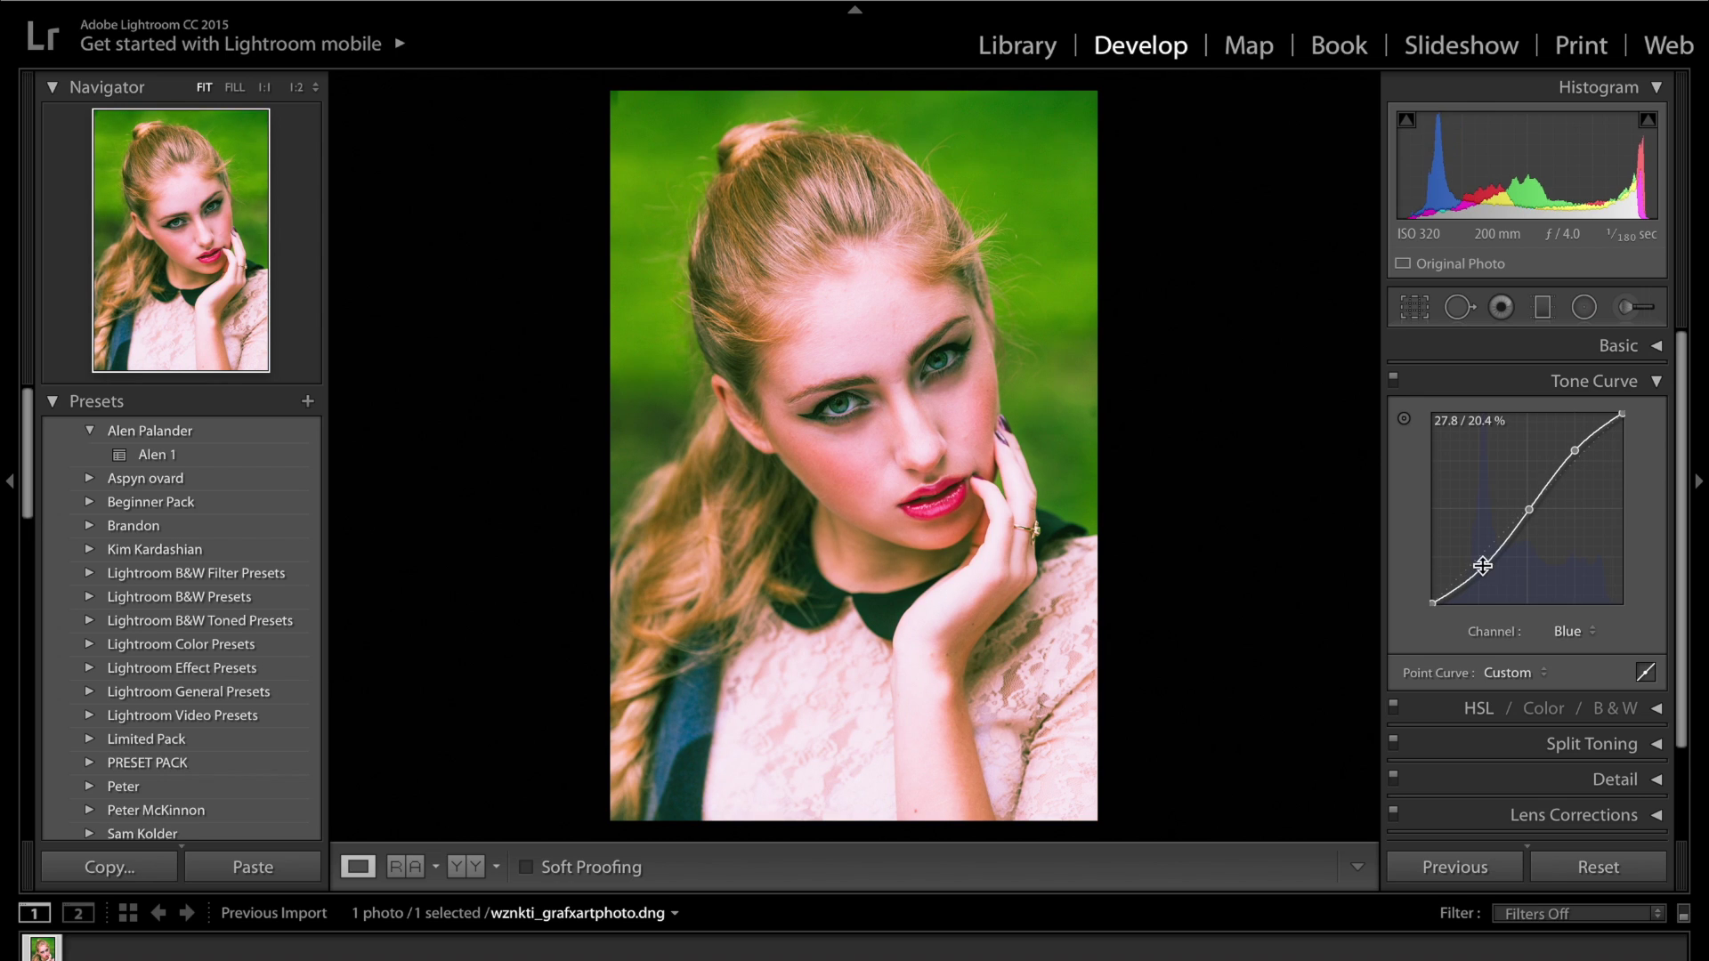
- Give the green channel's curve a gentle S with raised highlights and lowered shadows, and compare the photo without the tone curve
left_click(1568, 631)
left_click(1559, 614)
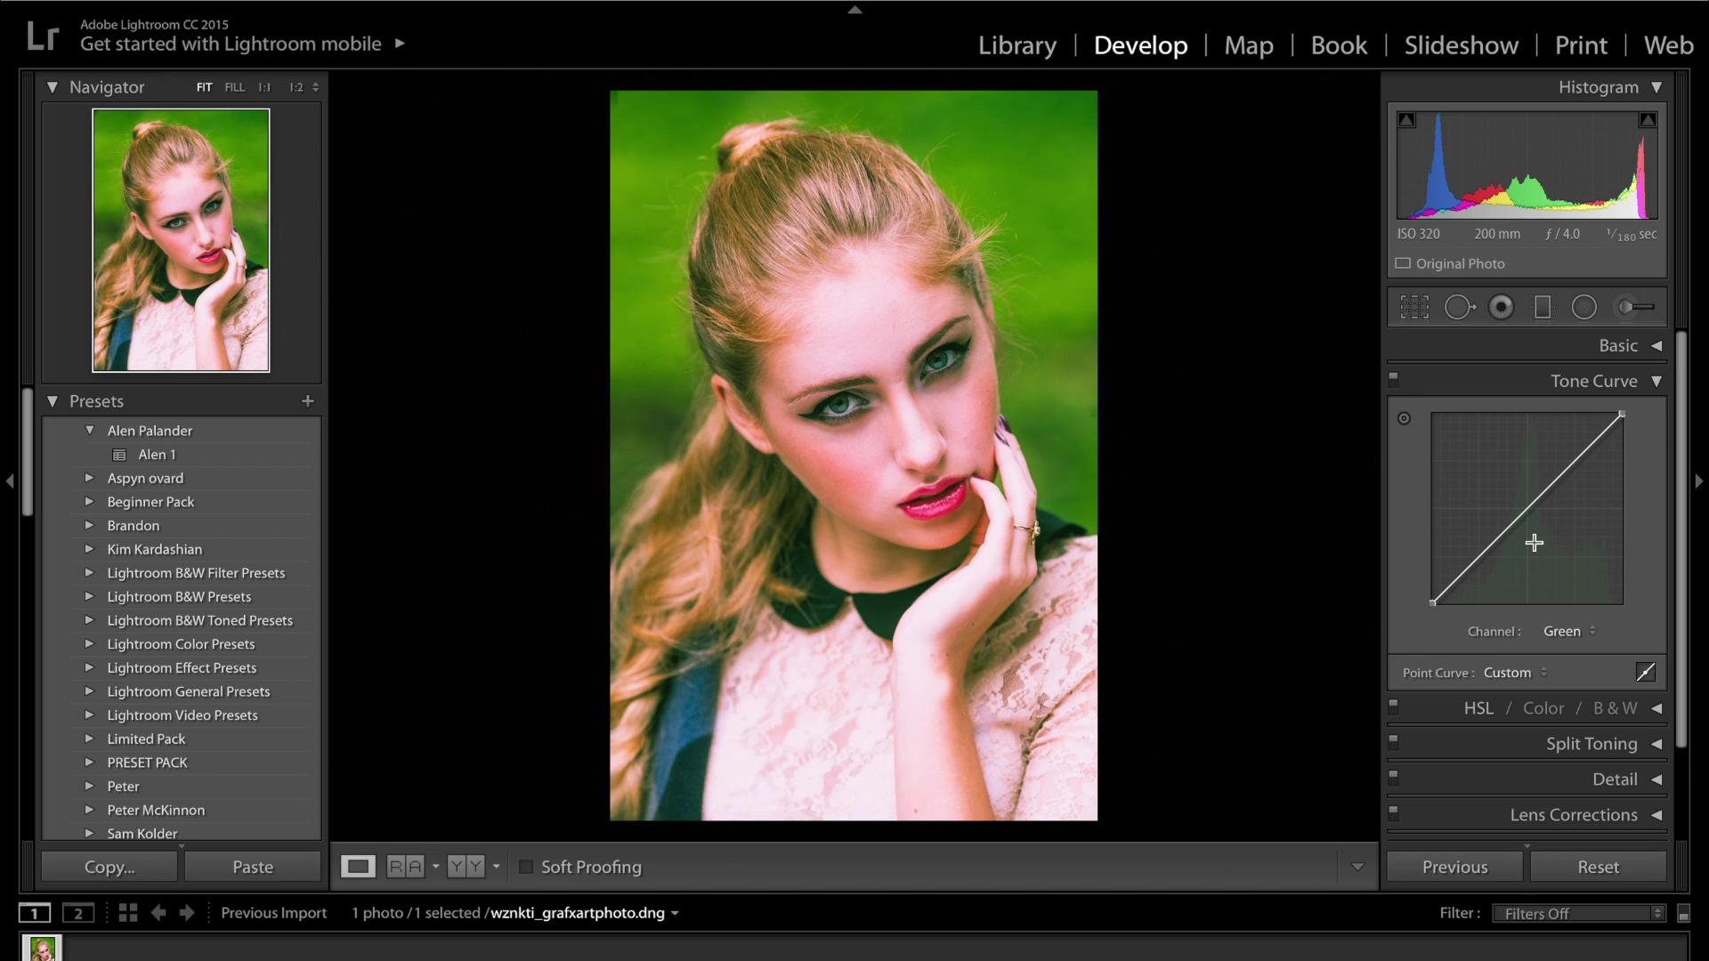
left_click(1528, 509)
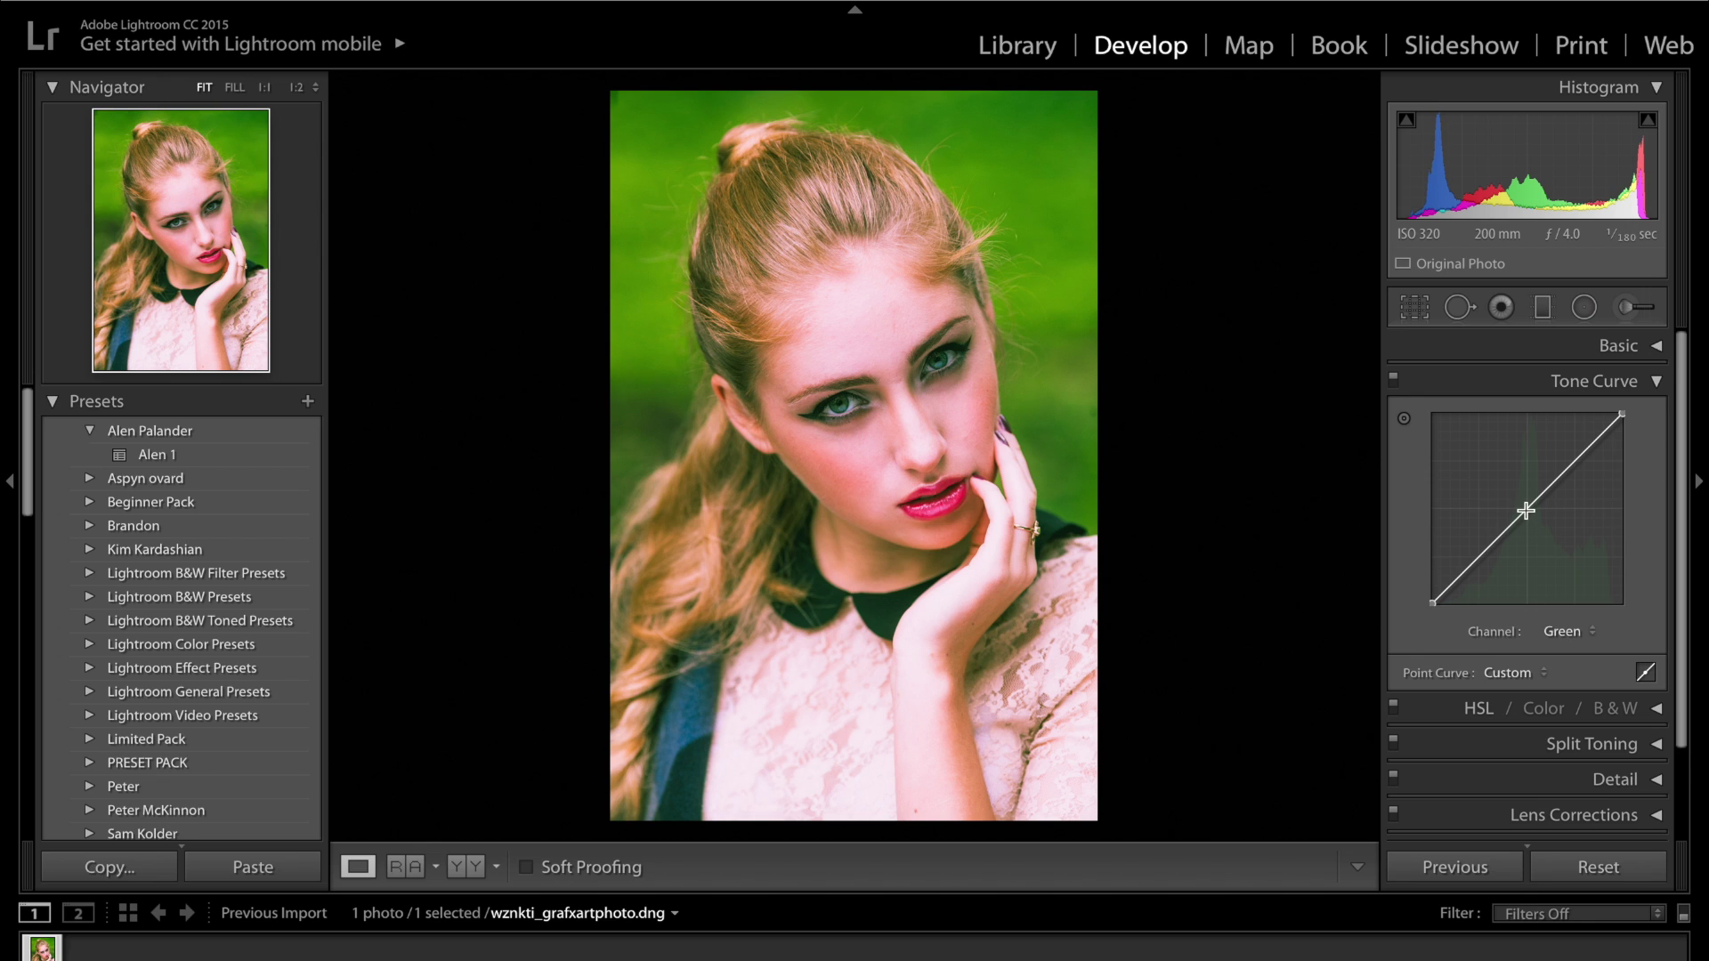
left_click(1576, 457)
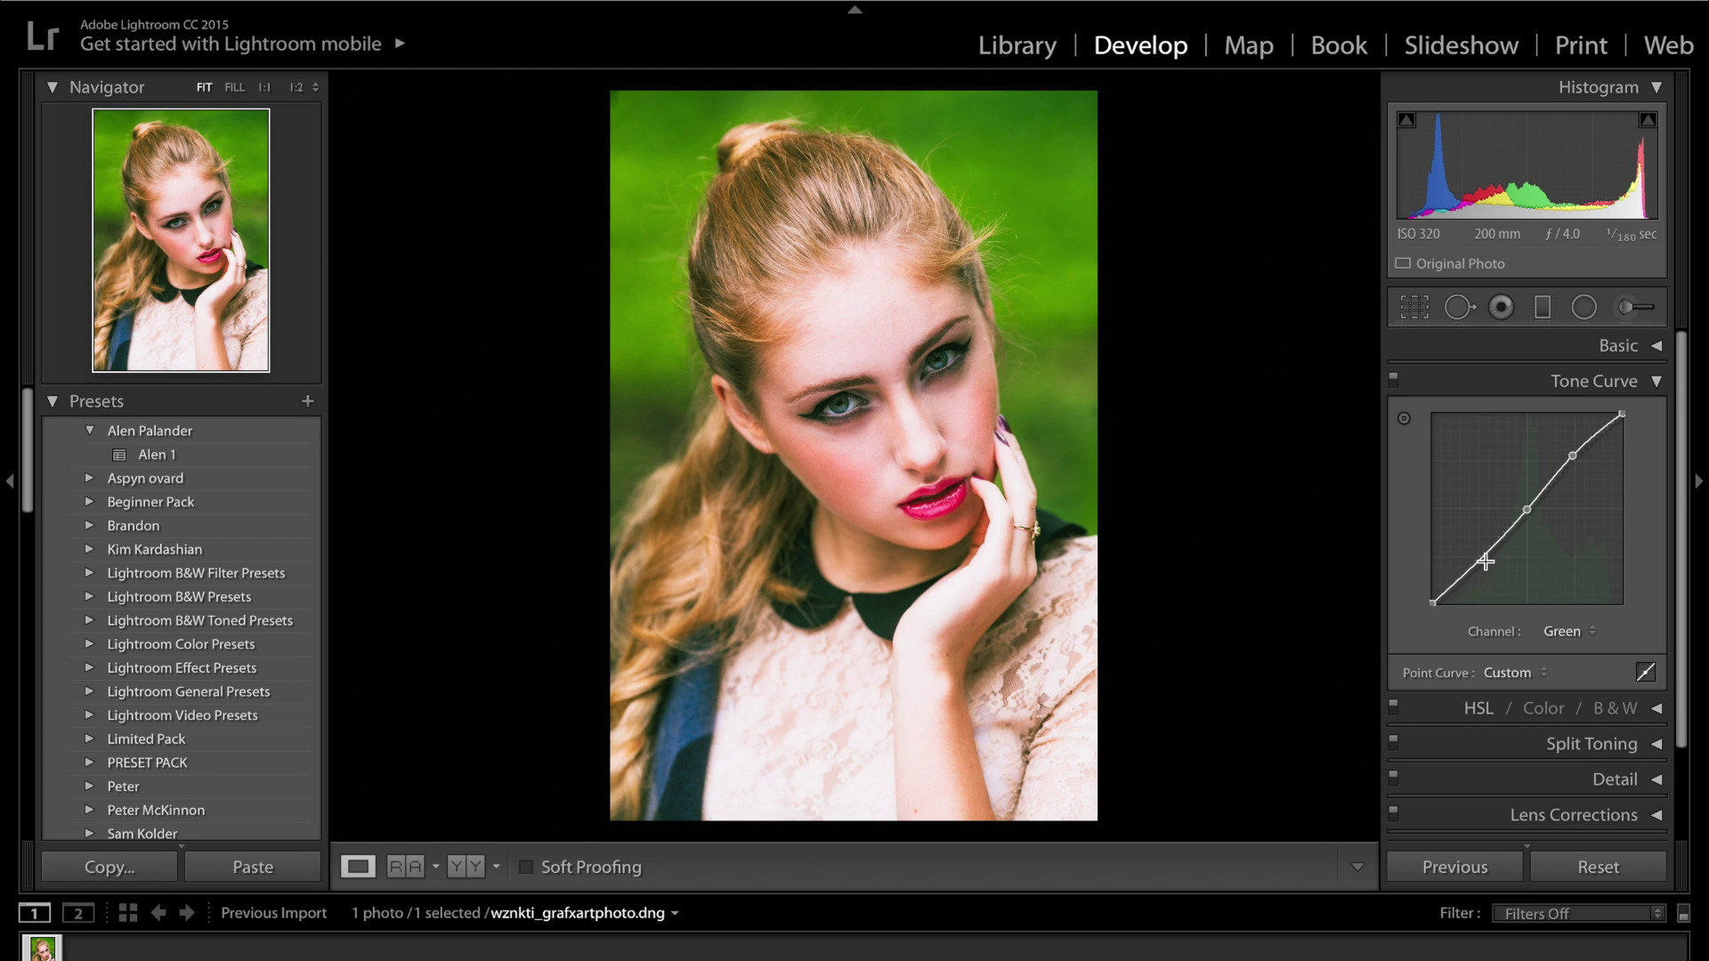
left_click(1393, 381)
left_click(1393, 381)
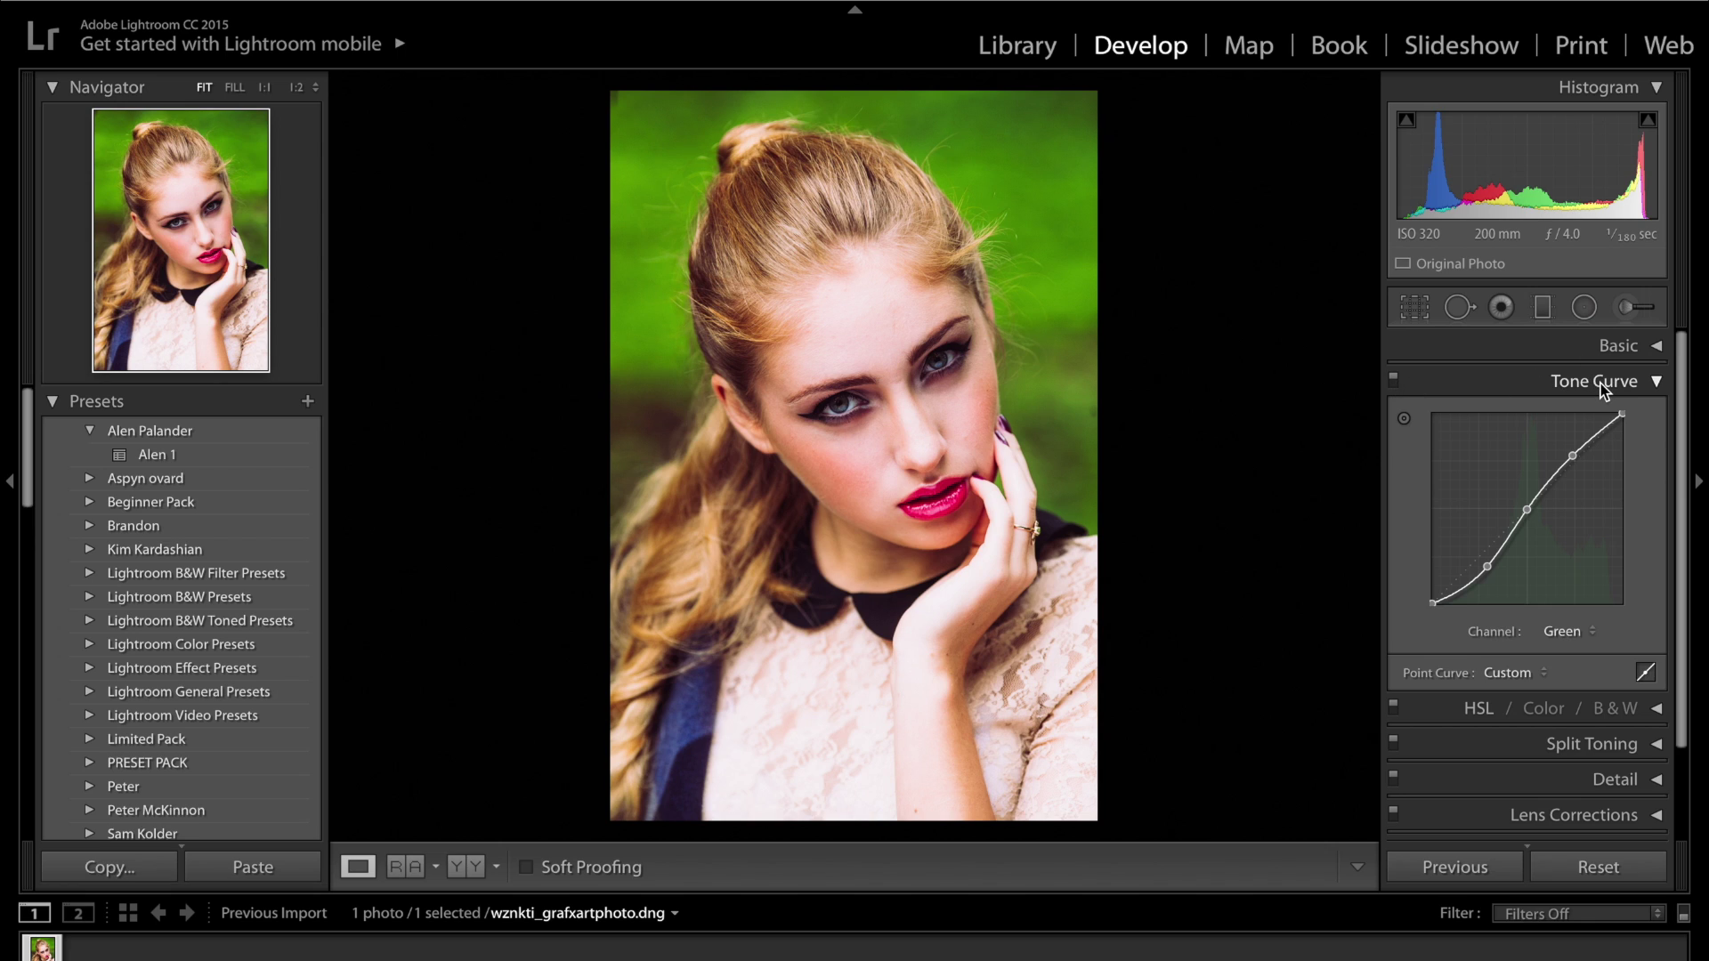
- Desaturate the background by setting HSL saturation to −95 for green and −87 for yellow, and compare with the original photo
left_click(1653, 382)
left_click(1653, 418)
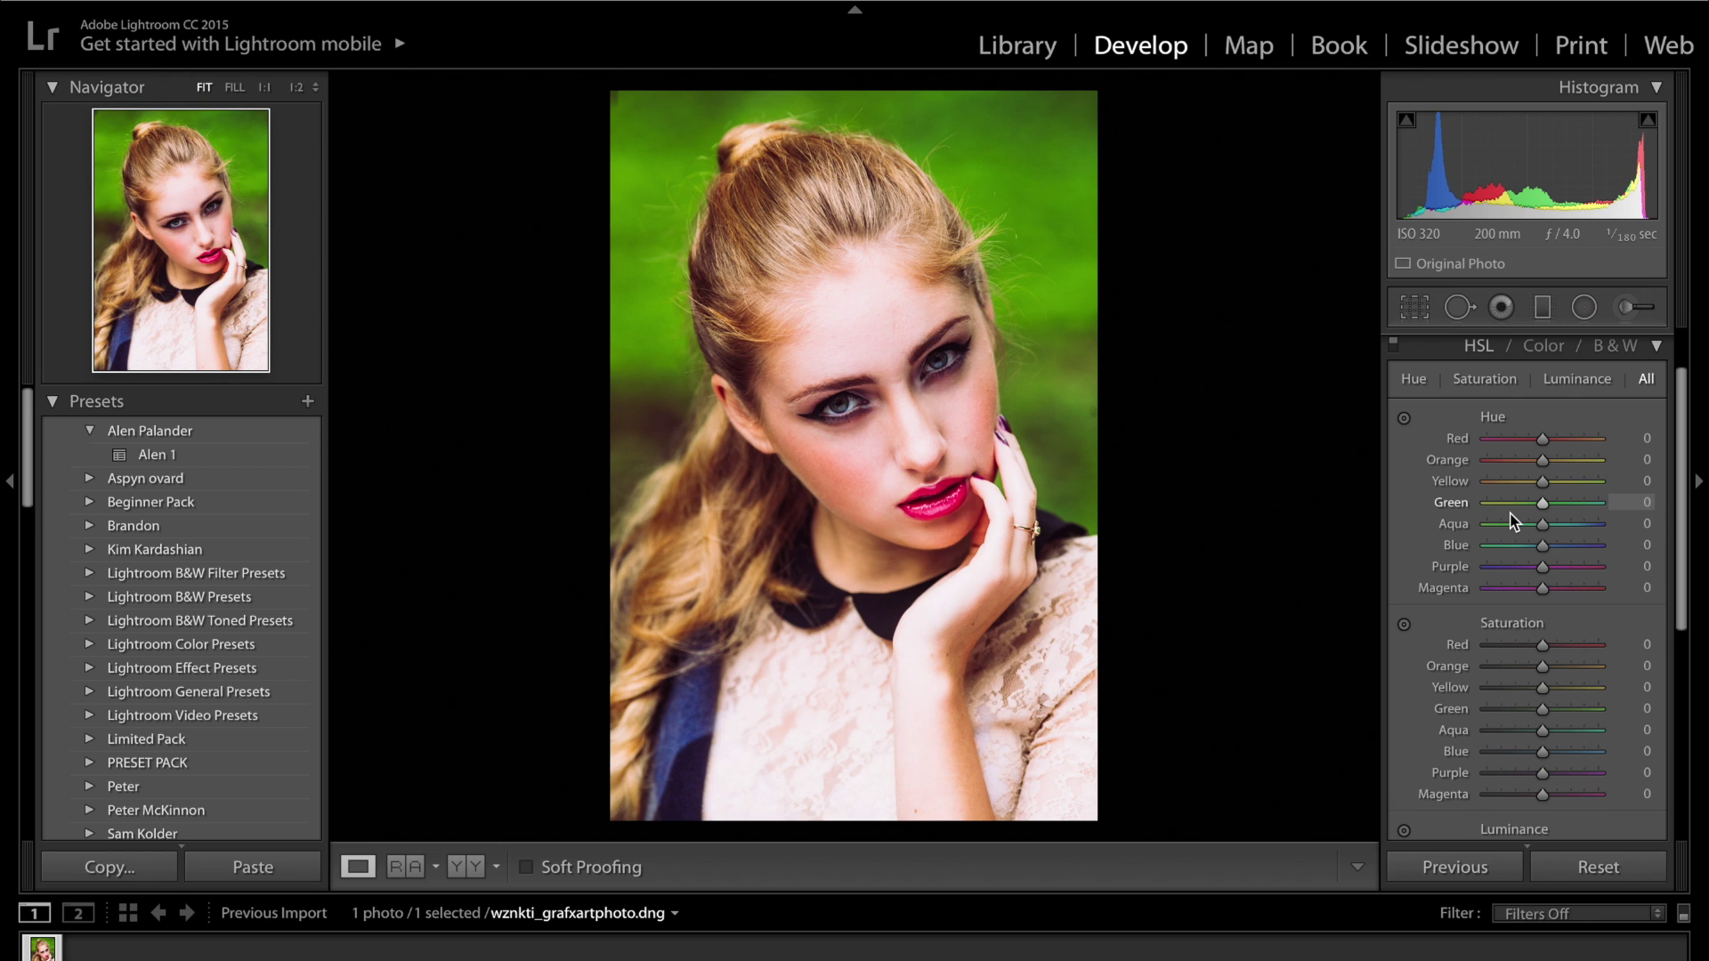
scroll(1510, 521, "down", 5)
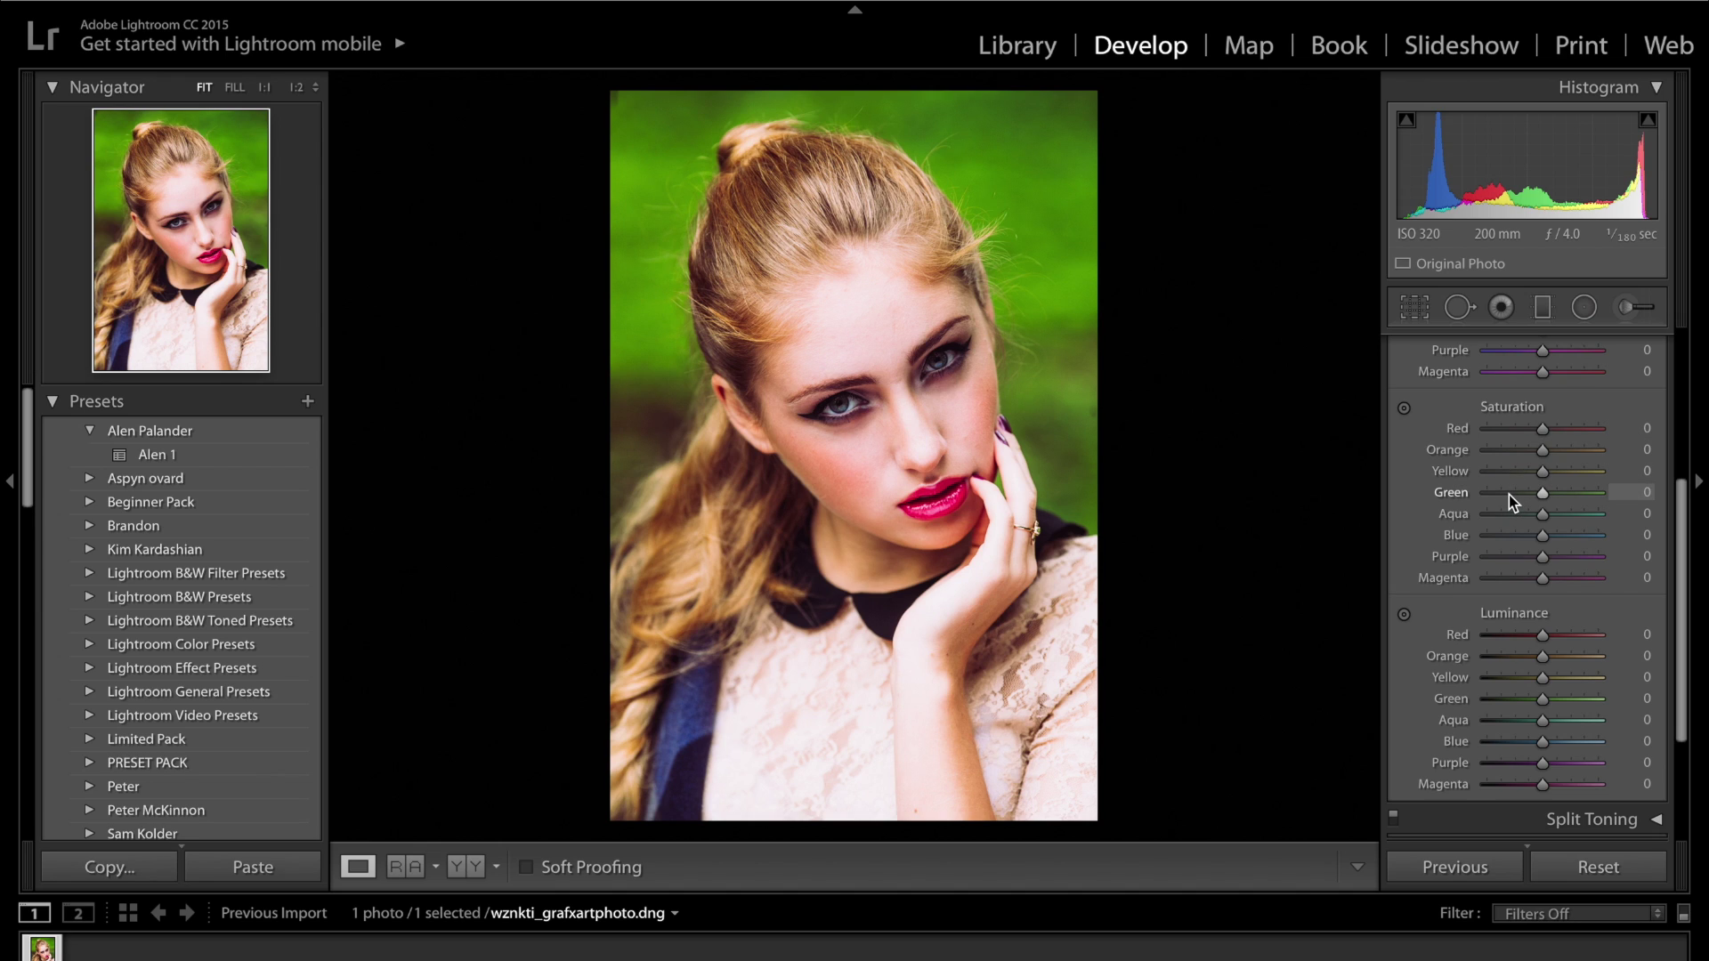
left_click_drag(1509, 495, 1483, 494)
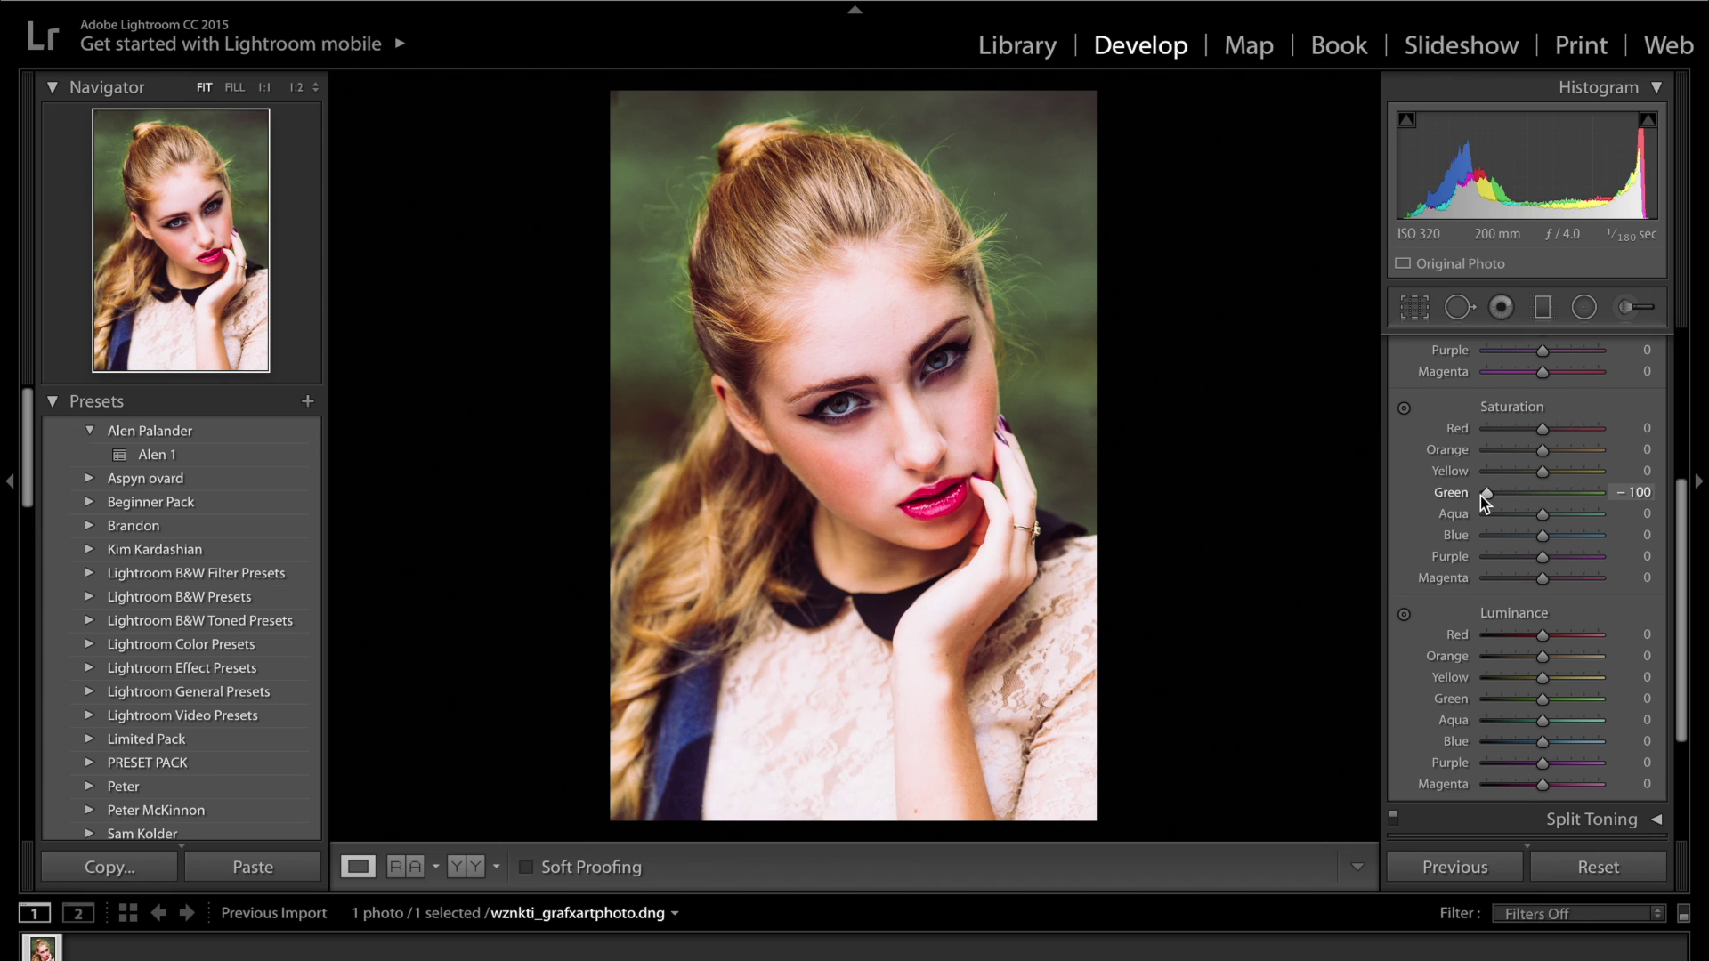
mouse_move(1487, 495)
left_mouse_down()
mouse_move(1476, 474)
mouse_move(1496, 479)
left_mouse_up()
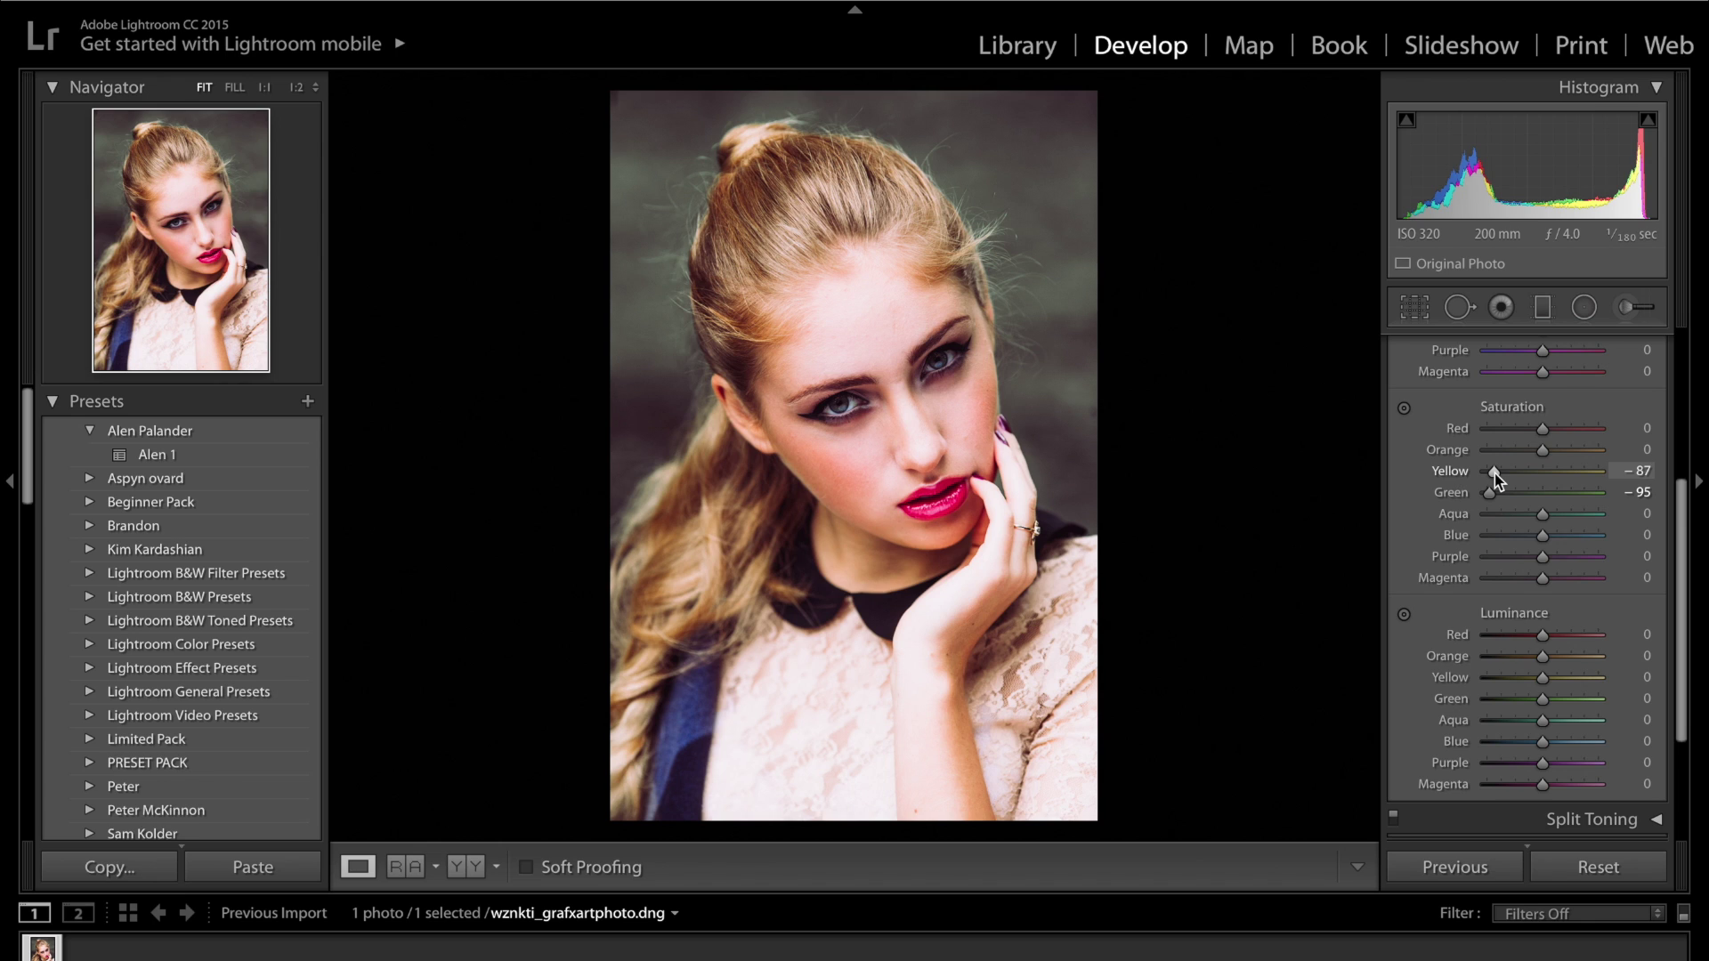
key("backslash")
key("backslash")
- Set HSL saturation to −22 for red, −26 for orange, +14 for blue, +24 for purple and +14 for magenta
left_click(1530, 429)
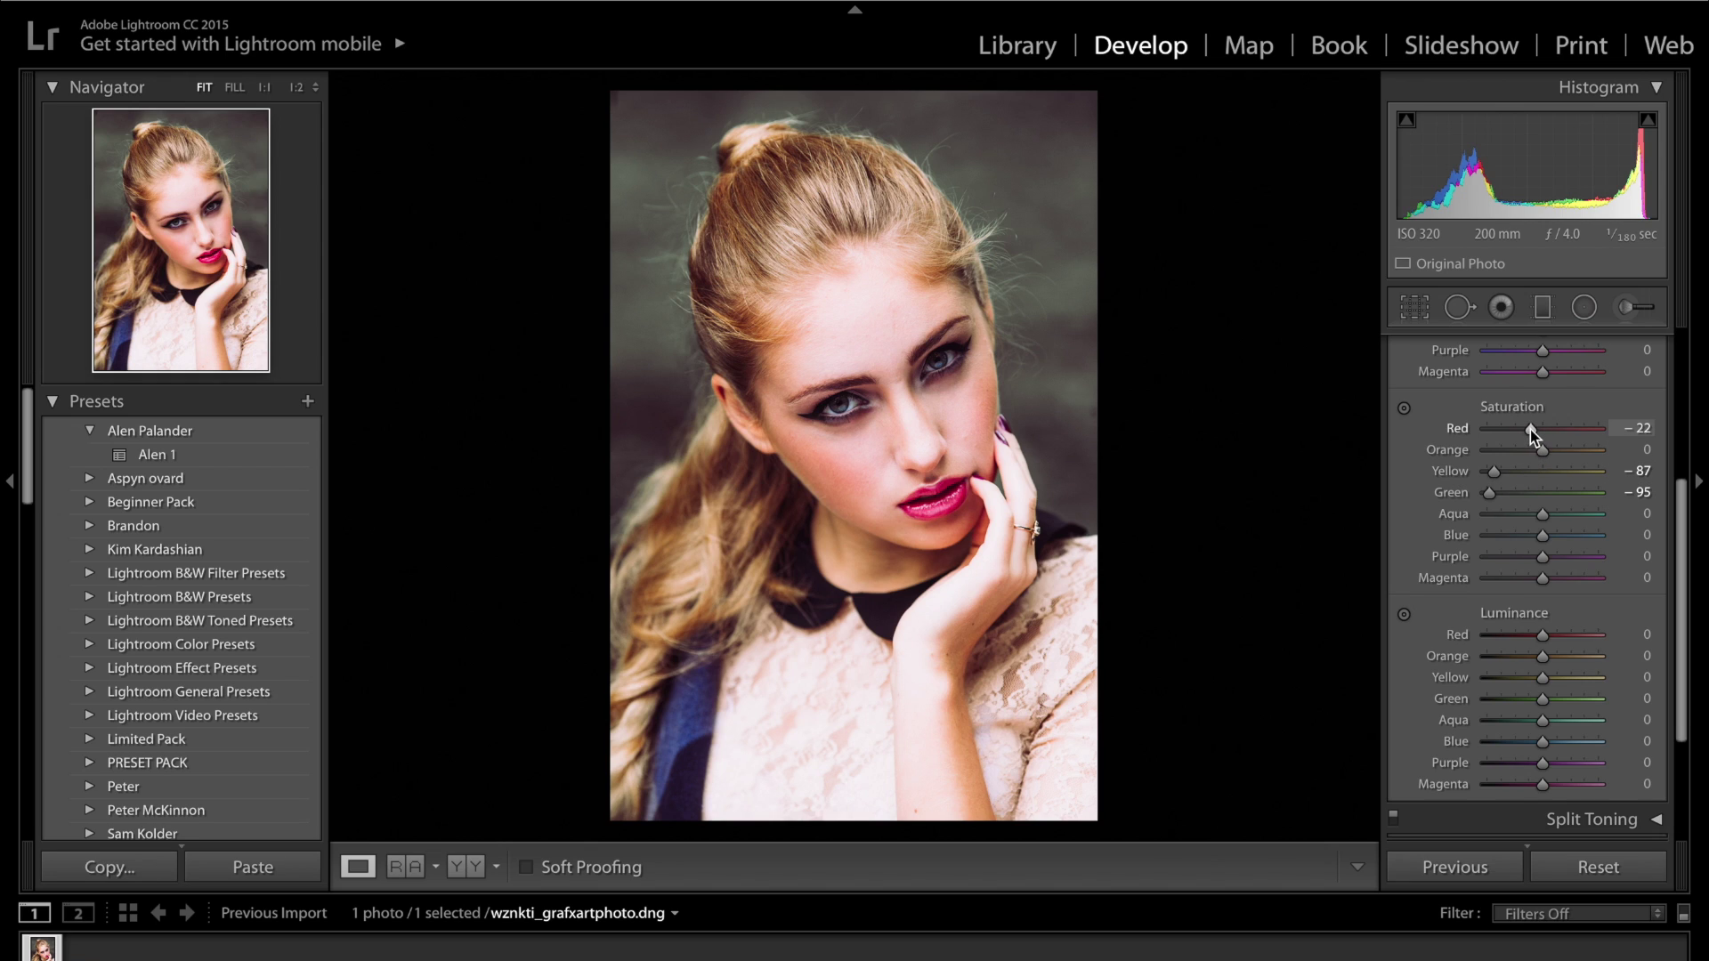
left_click(1530, 450)
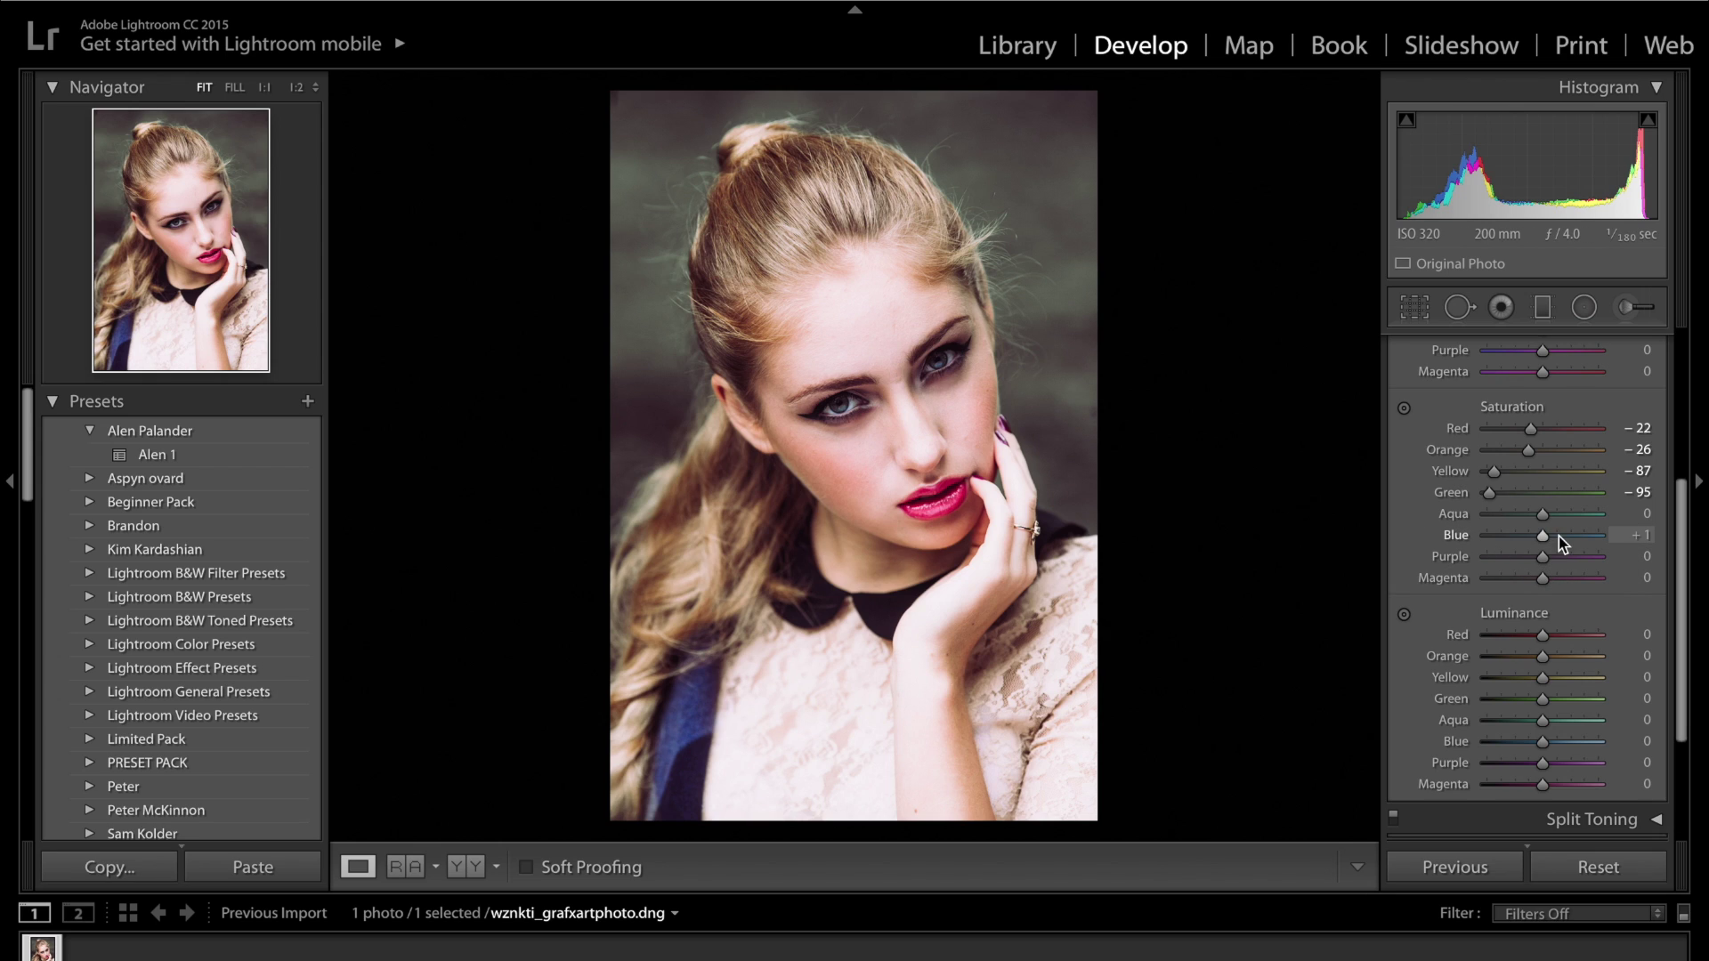
scroll(1558, 536, "up", 7)
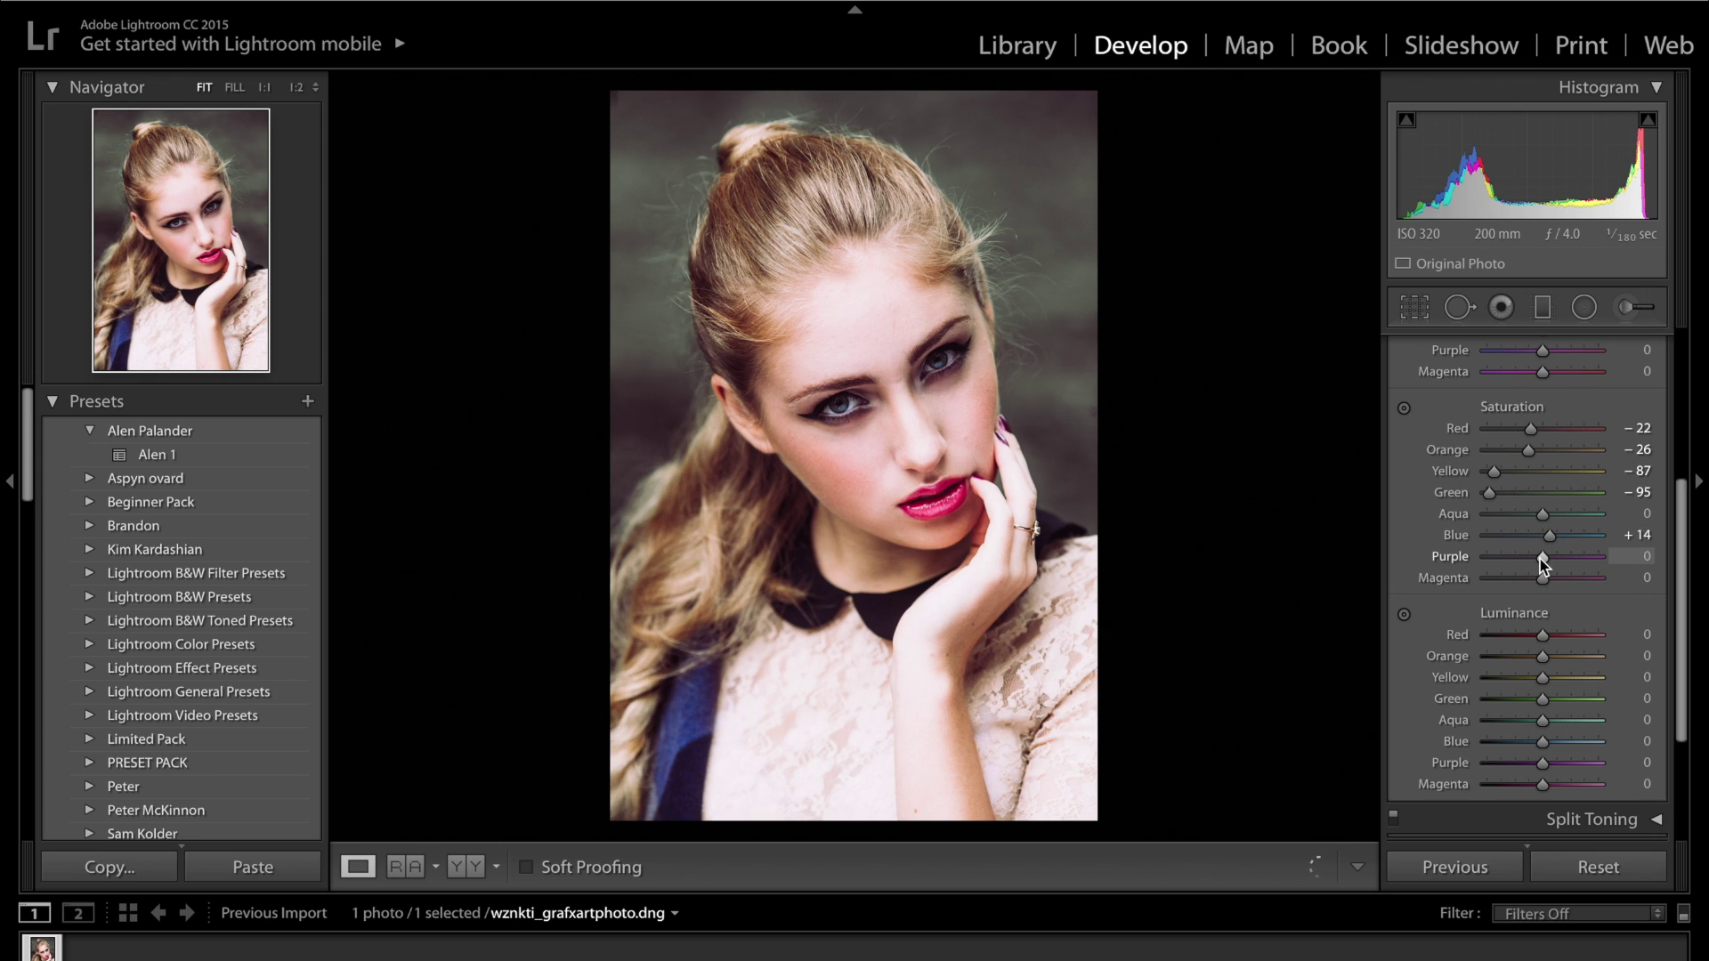
left_click_drag(1544, 559, 1567, 582)
left_click_drag(1556, 581, 1551, 583)
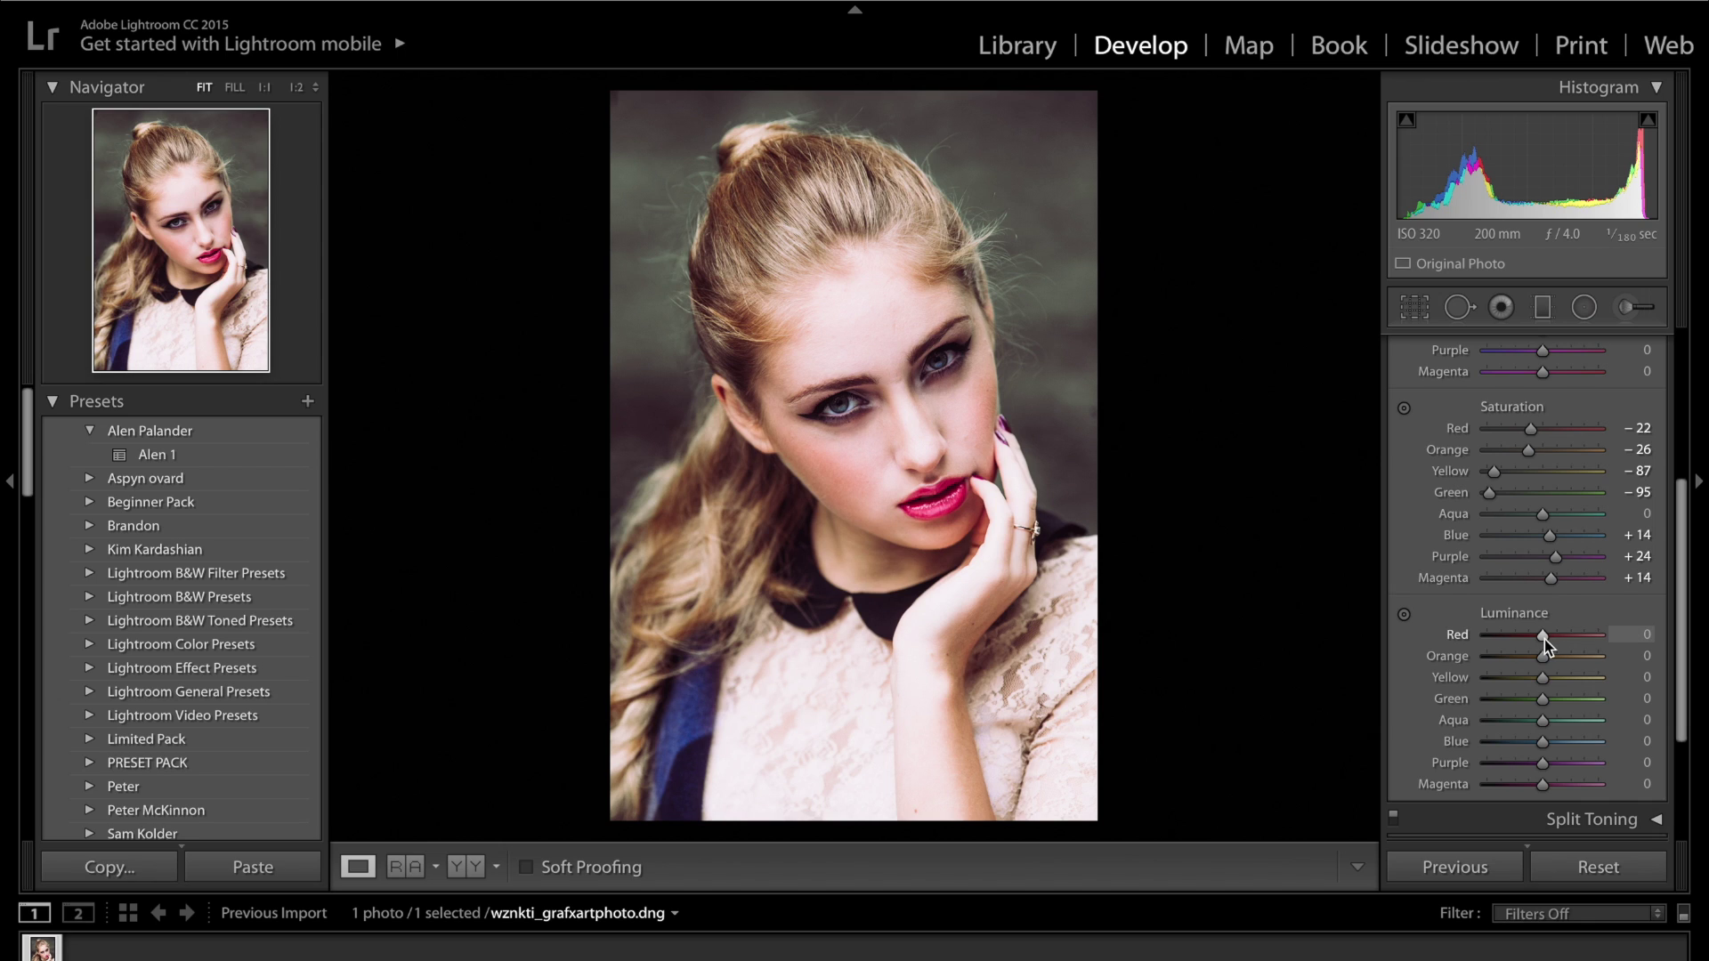
- Set HSL luminance to +7 for red, −9 for orange and −100 for yellow
mouse_move(1549, 639)
left_mouse_down()
mouse_move(1515, 639)
mouse_move(1547, 638)
left_mouse_up()
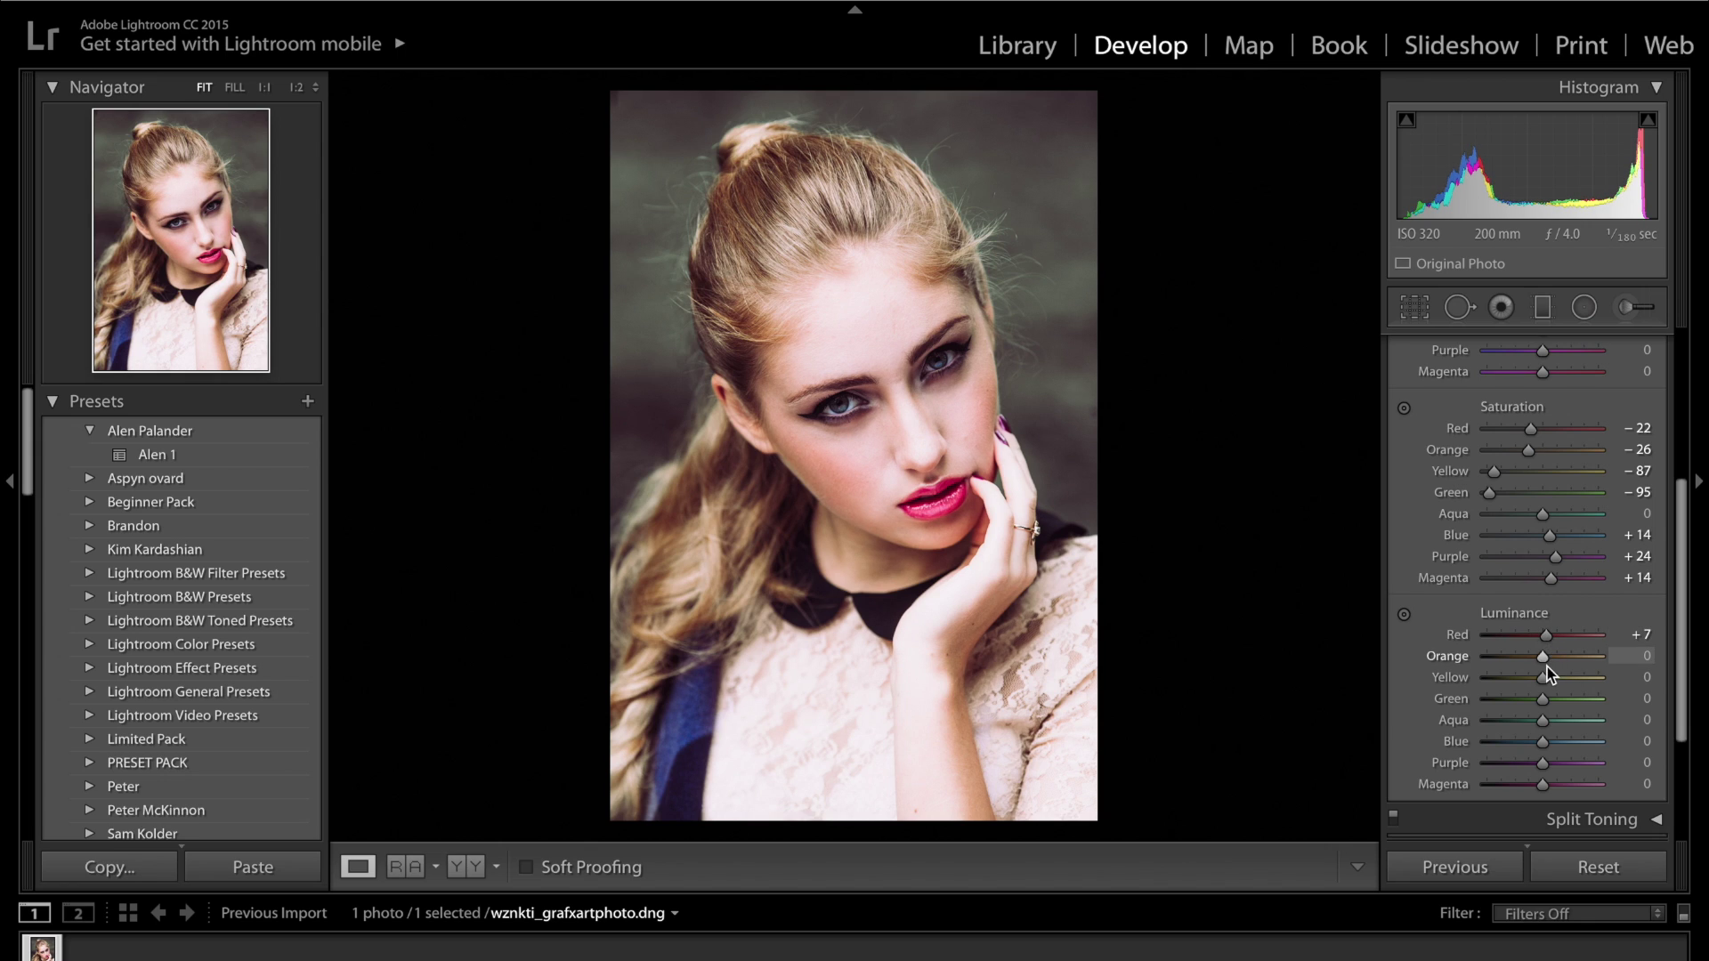
mouse_move(1544, 655)
left_mouse_down()
mouse_move(1557, 656)
mouse_move(1535, 657)
left_mouse_up()
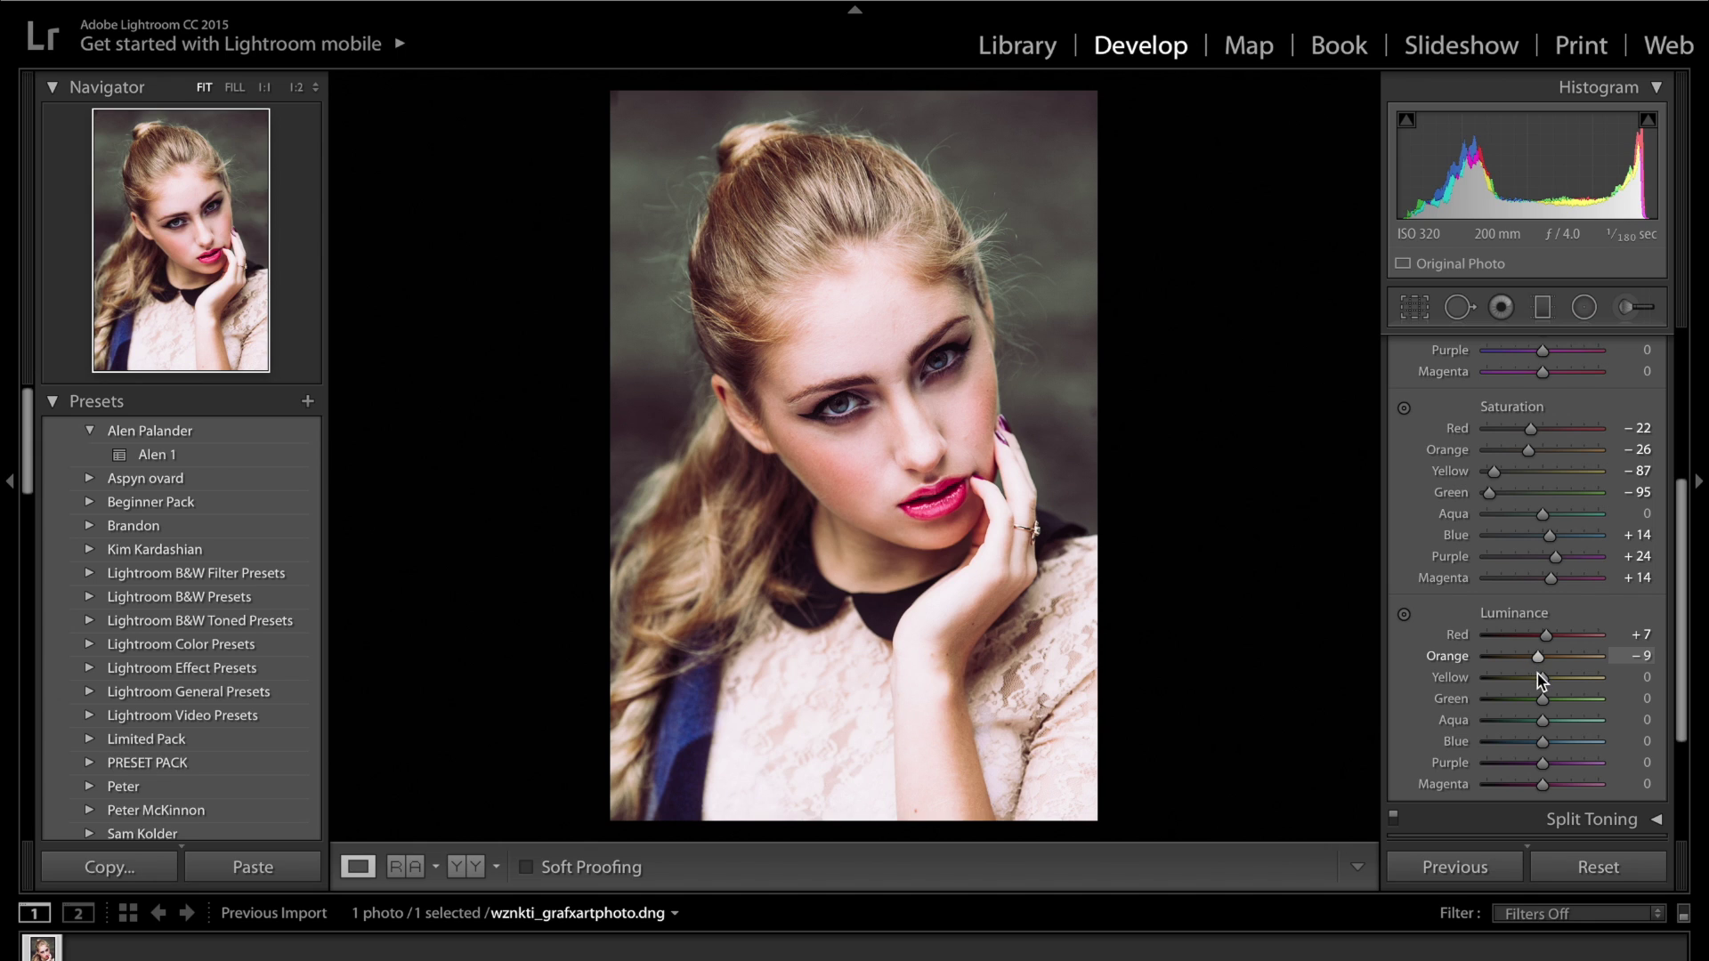
left_click_drag(1541, 682, 1437, 717)
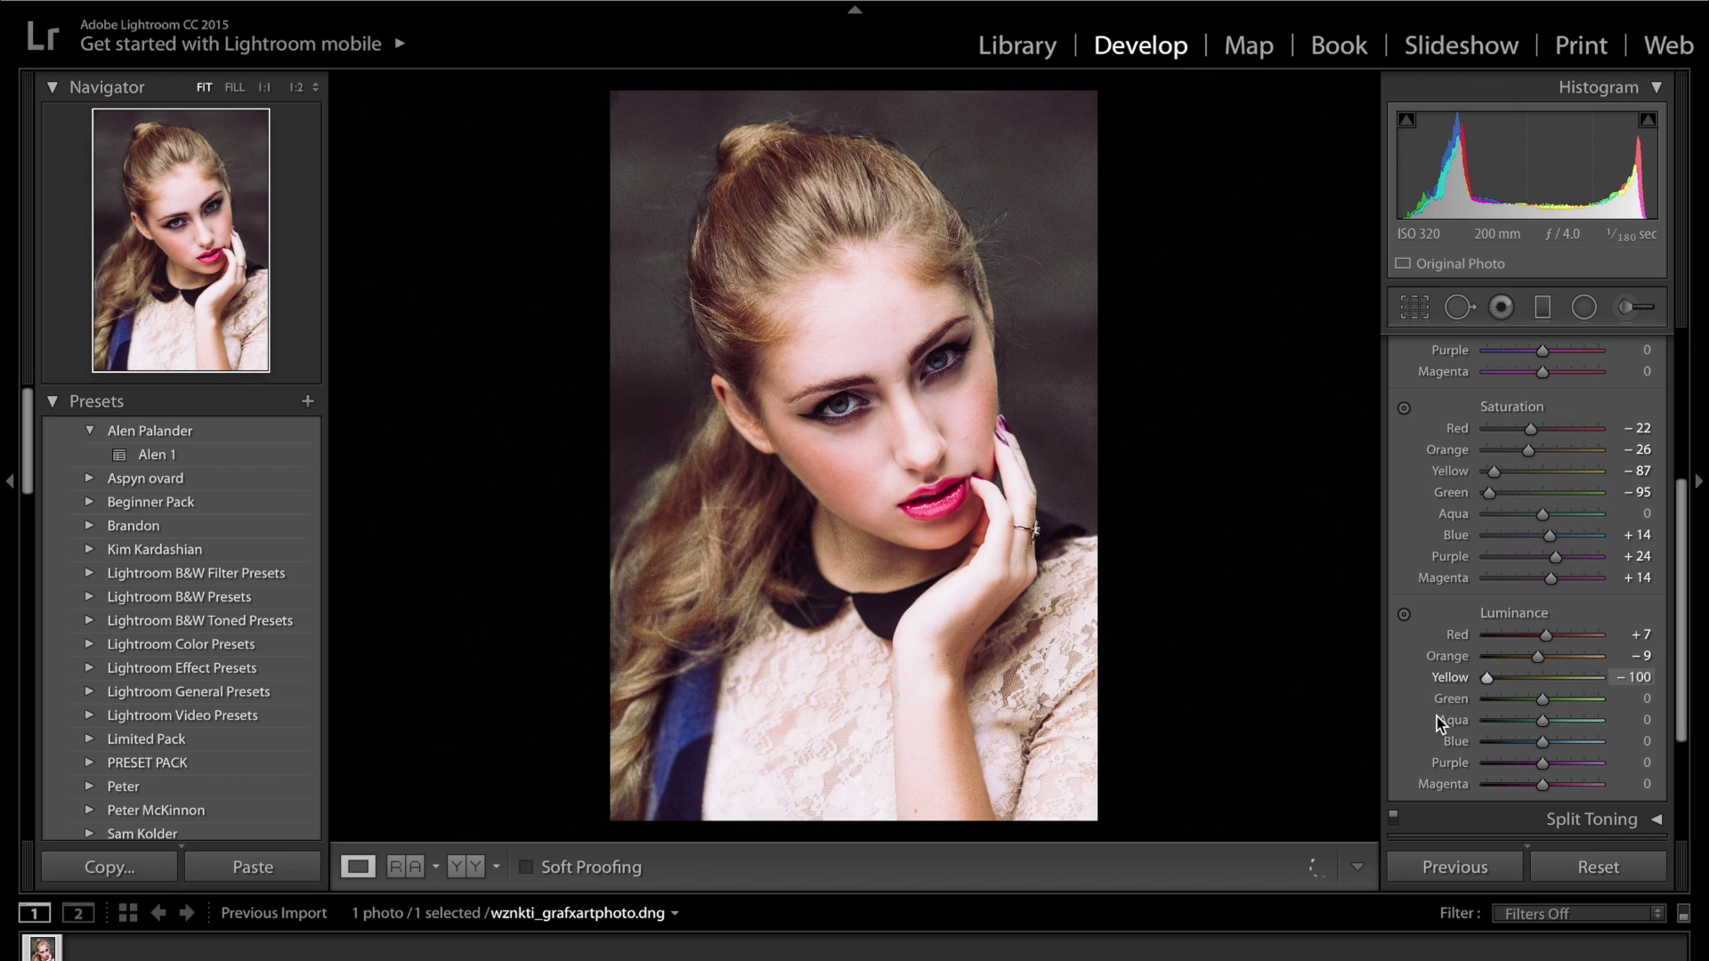
- Set HSL luminance to +23 for yellow and −24 for green
left_click(1556, 677)
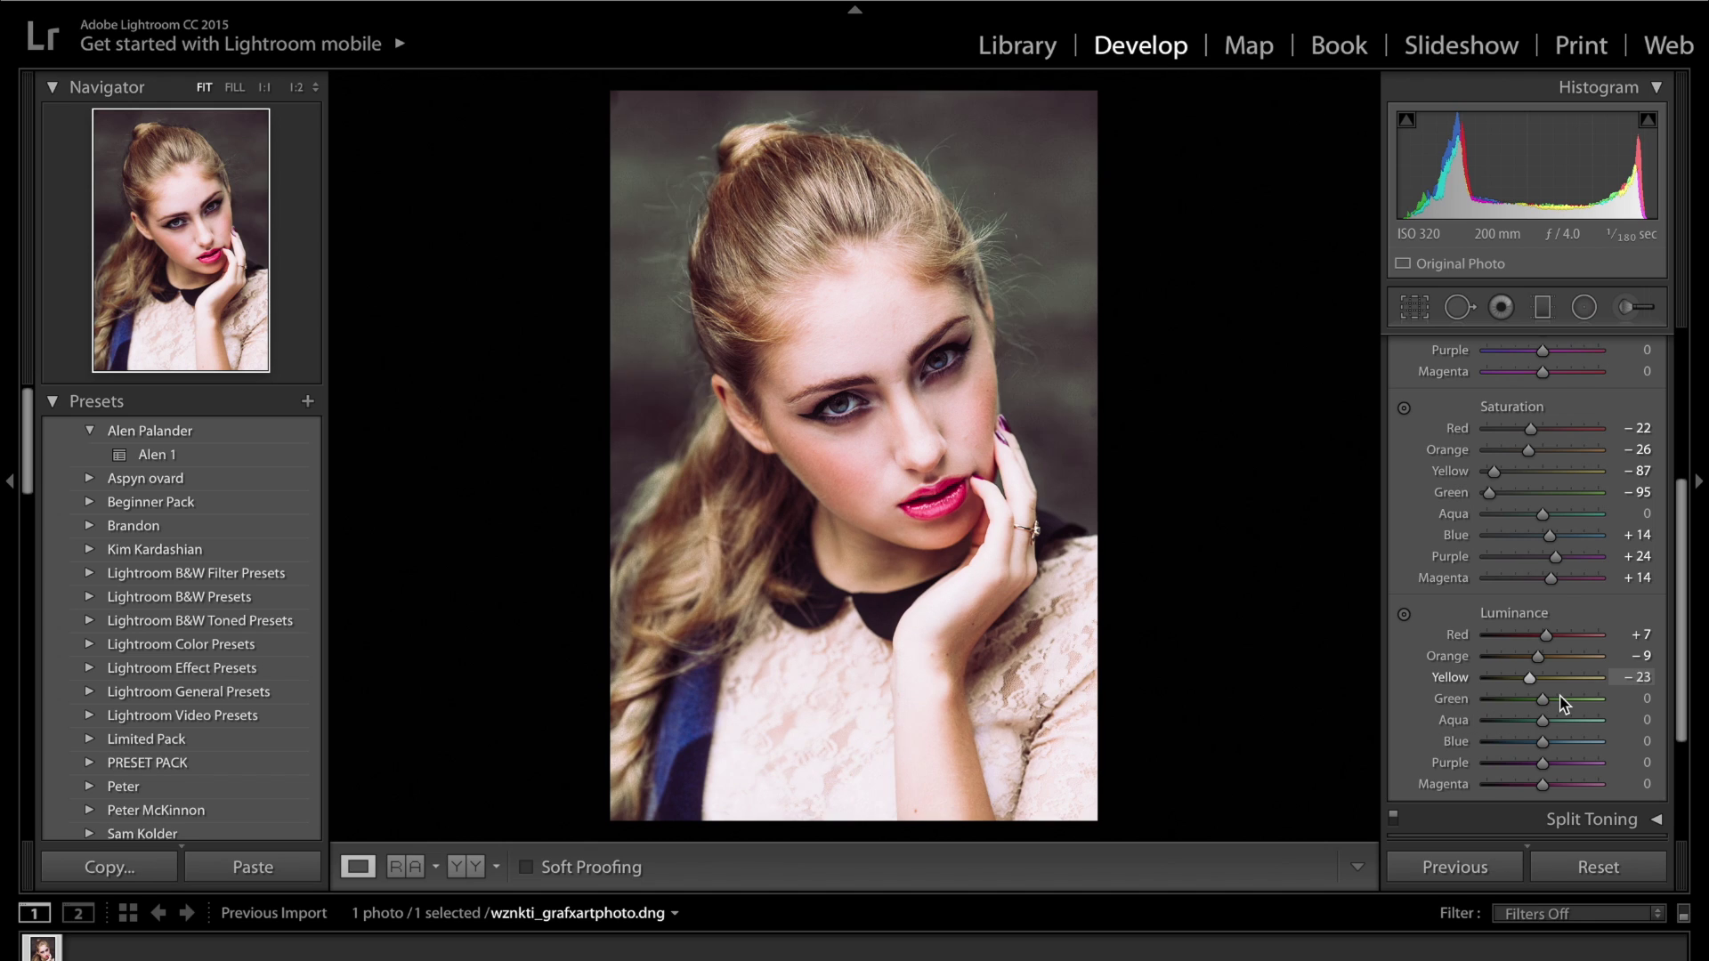
left_click_drag(1543, 698, 1695, 712)
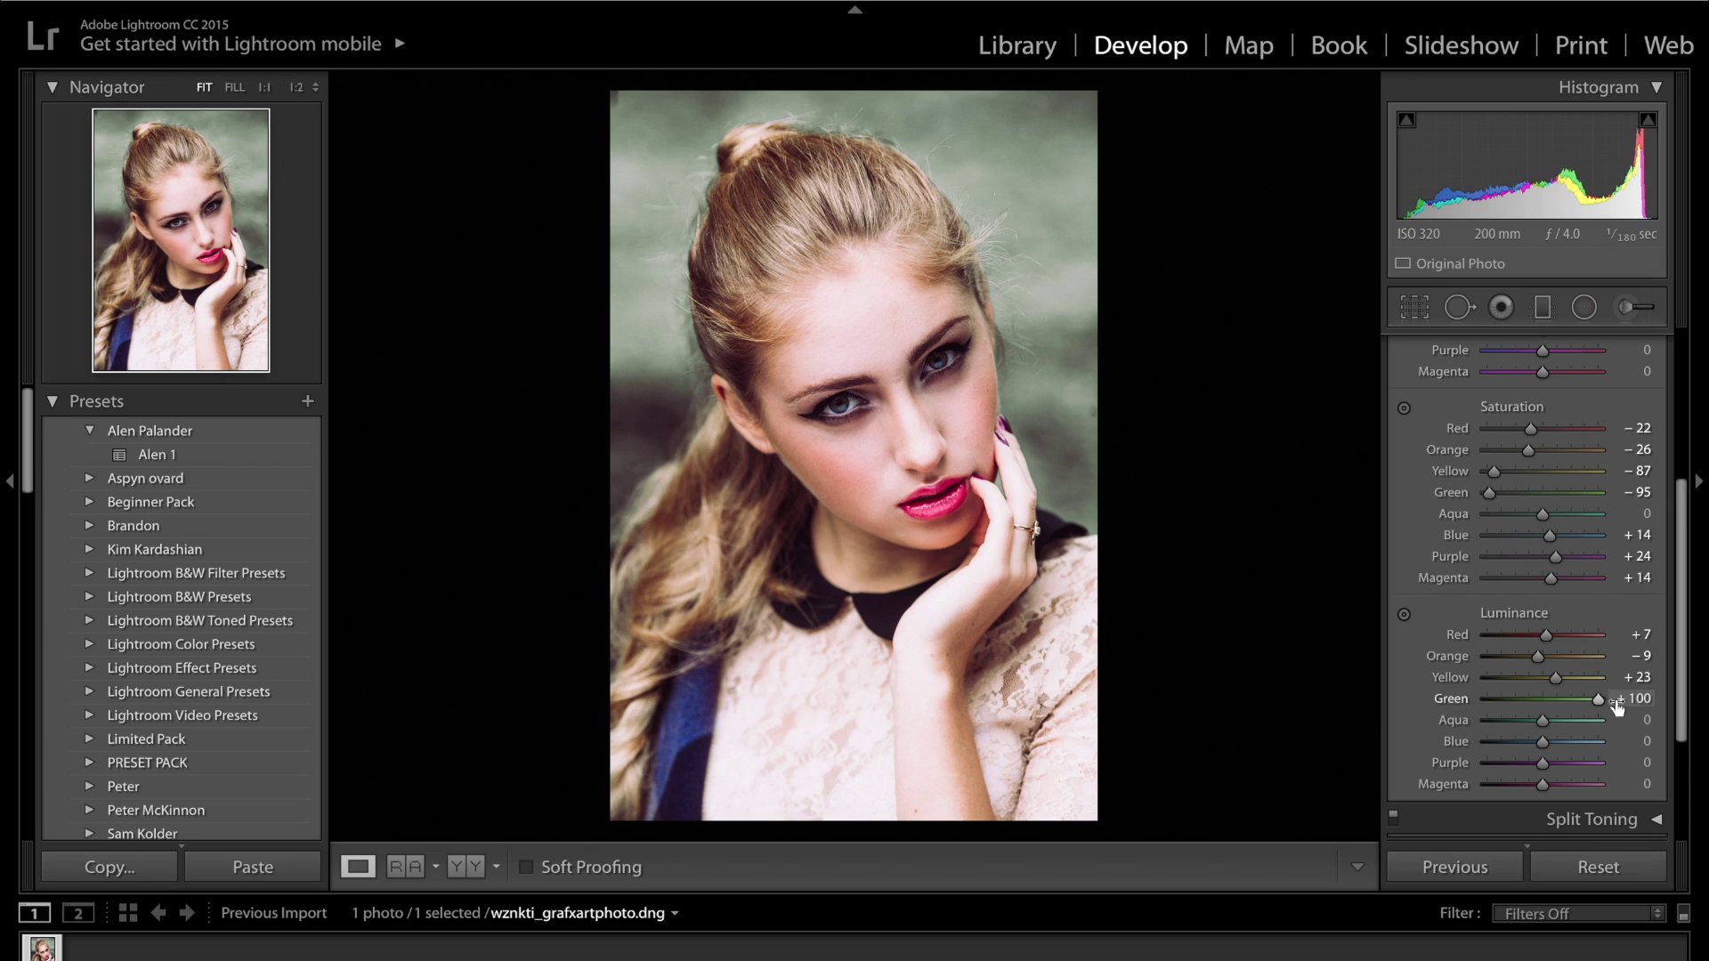
left_click(1528, 701)
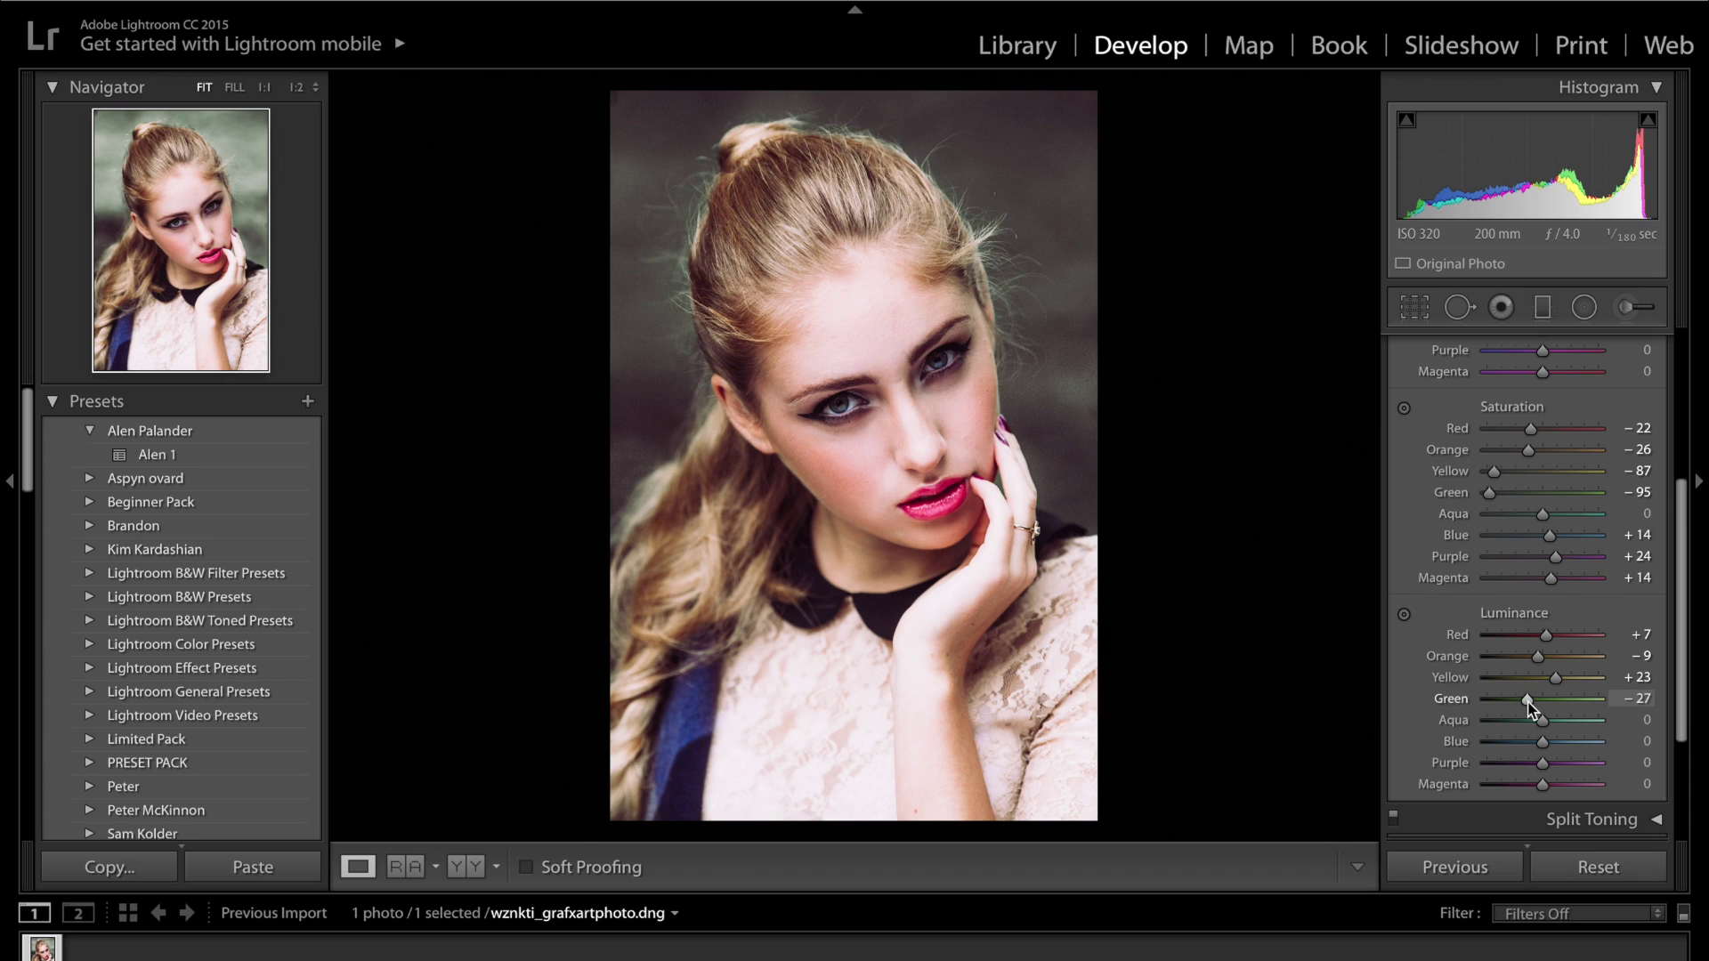
- Set HSL luminance to +71 for aqua and +67 for blue, and try out the purple and magenta luminance
scroll(1527, 701, "down", 1)
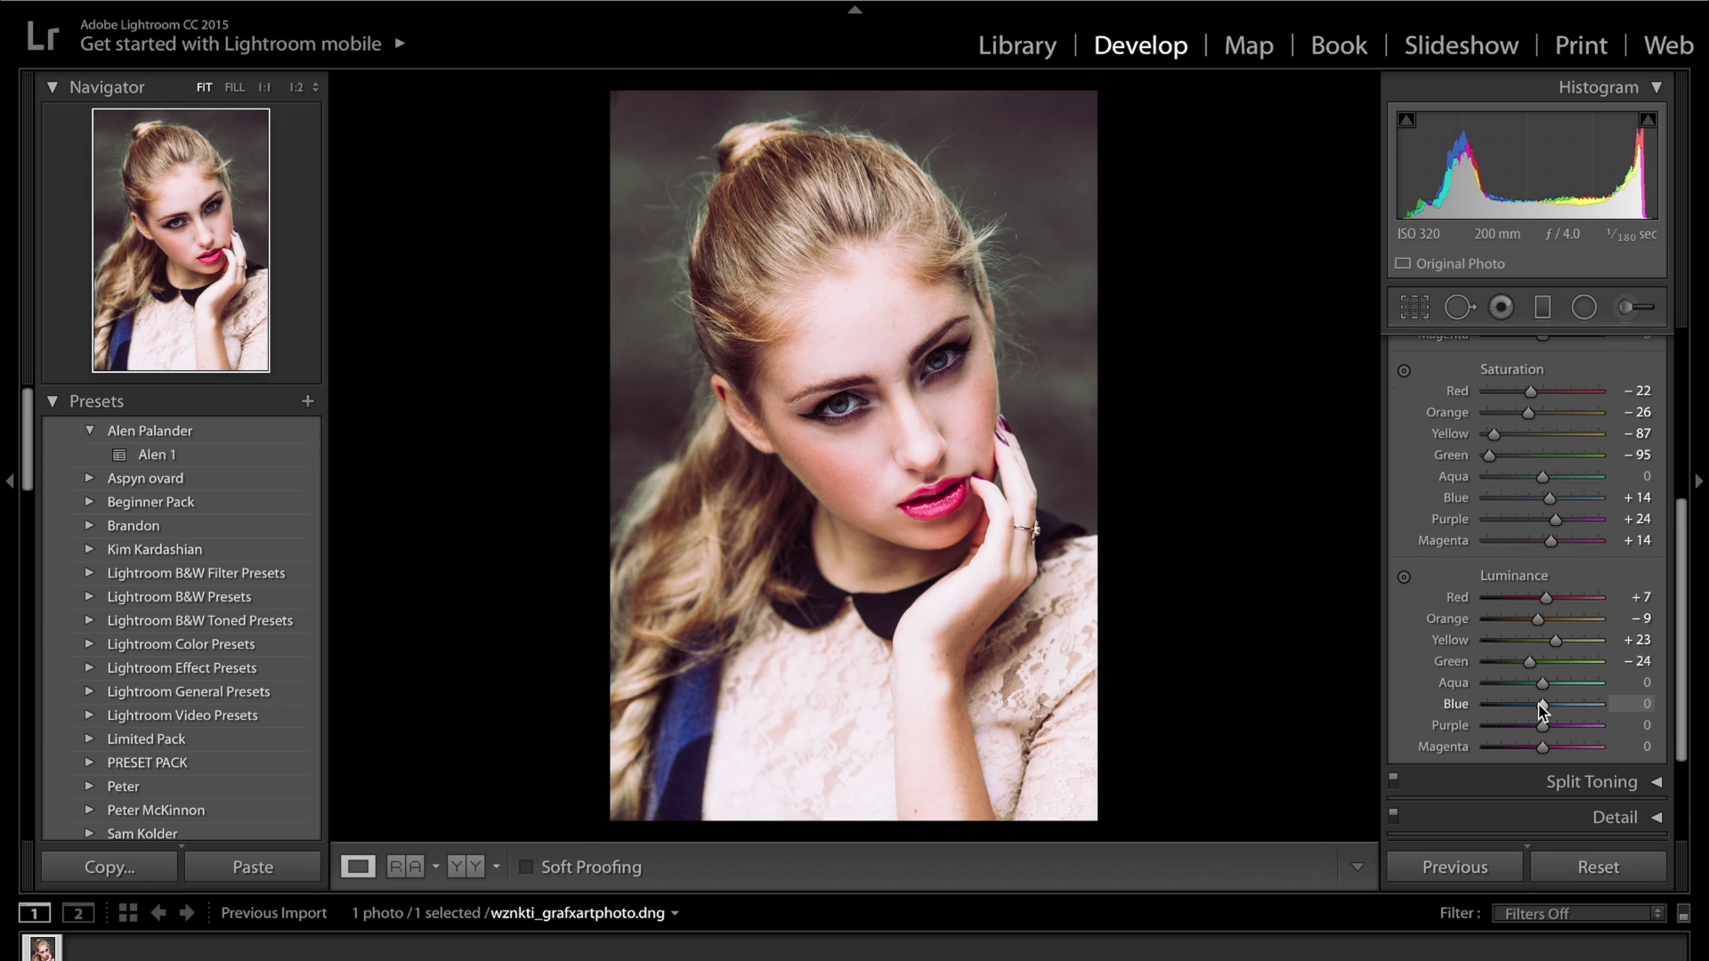
left_click_drag(1542, 704, 1611, 702)
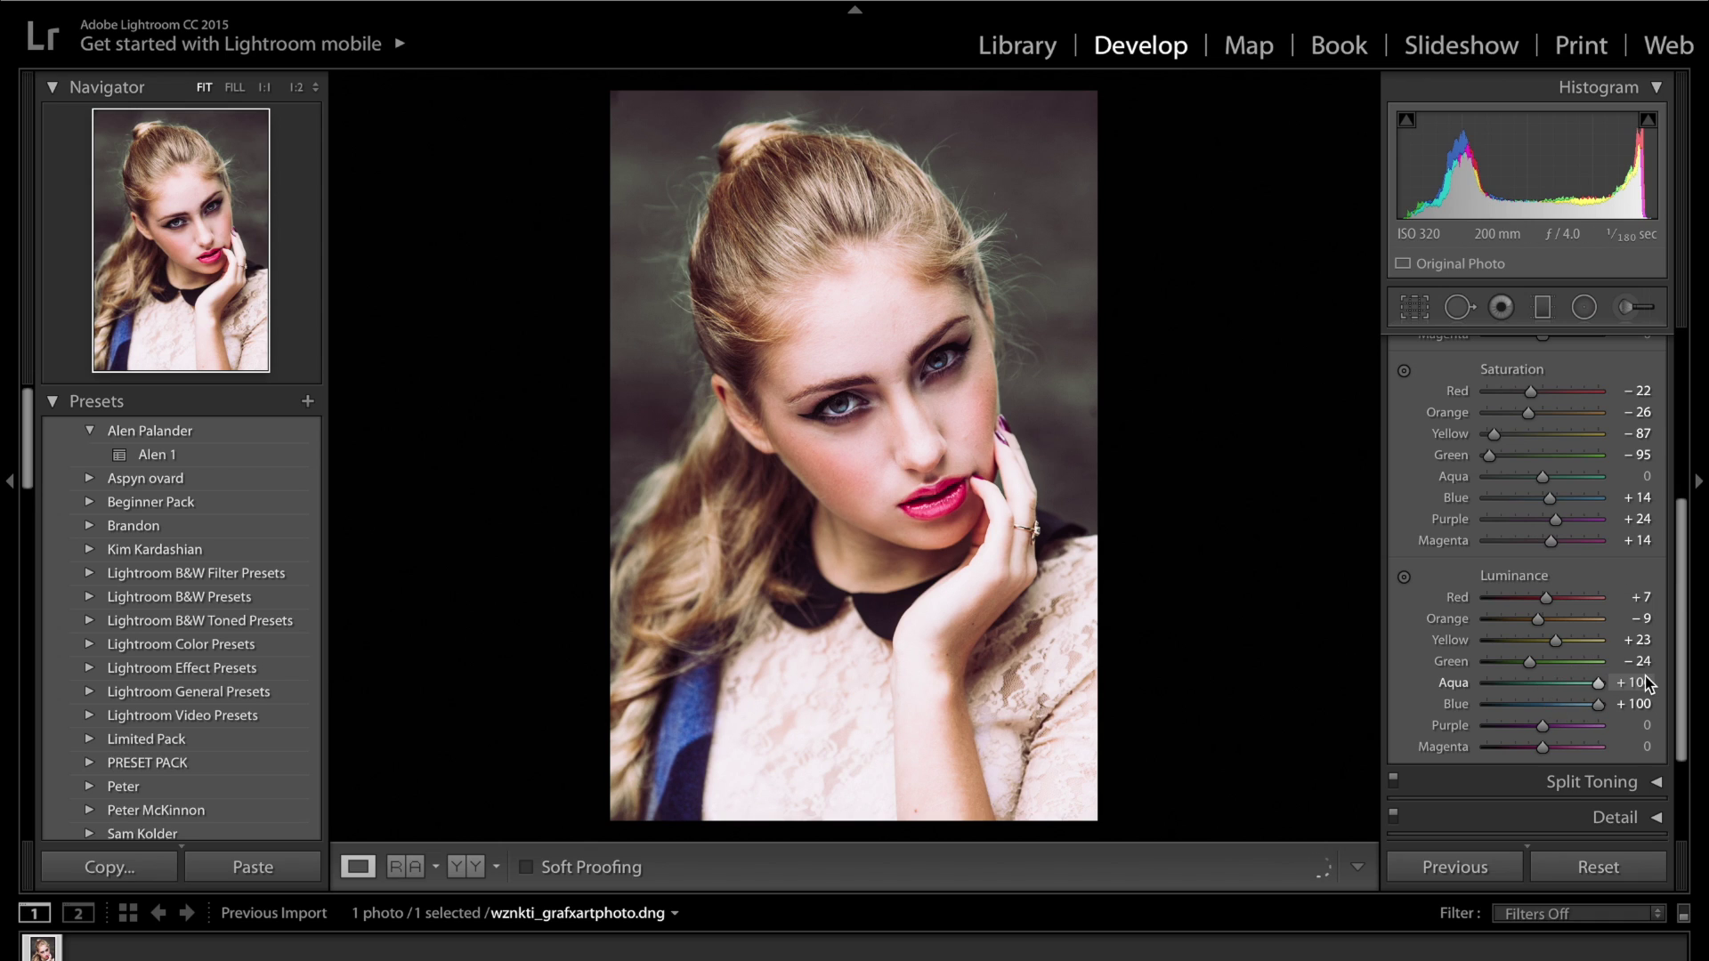
left_click_drag(1542, 682, 1607, 685)
left_click(1582, 708)
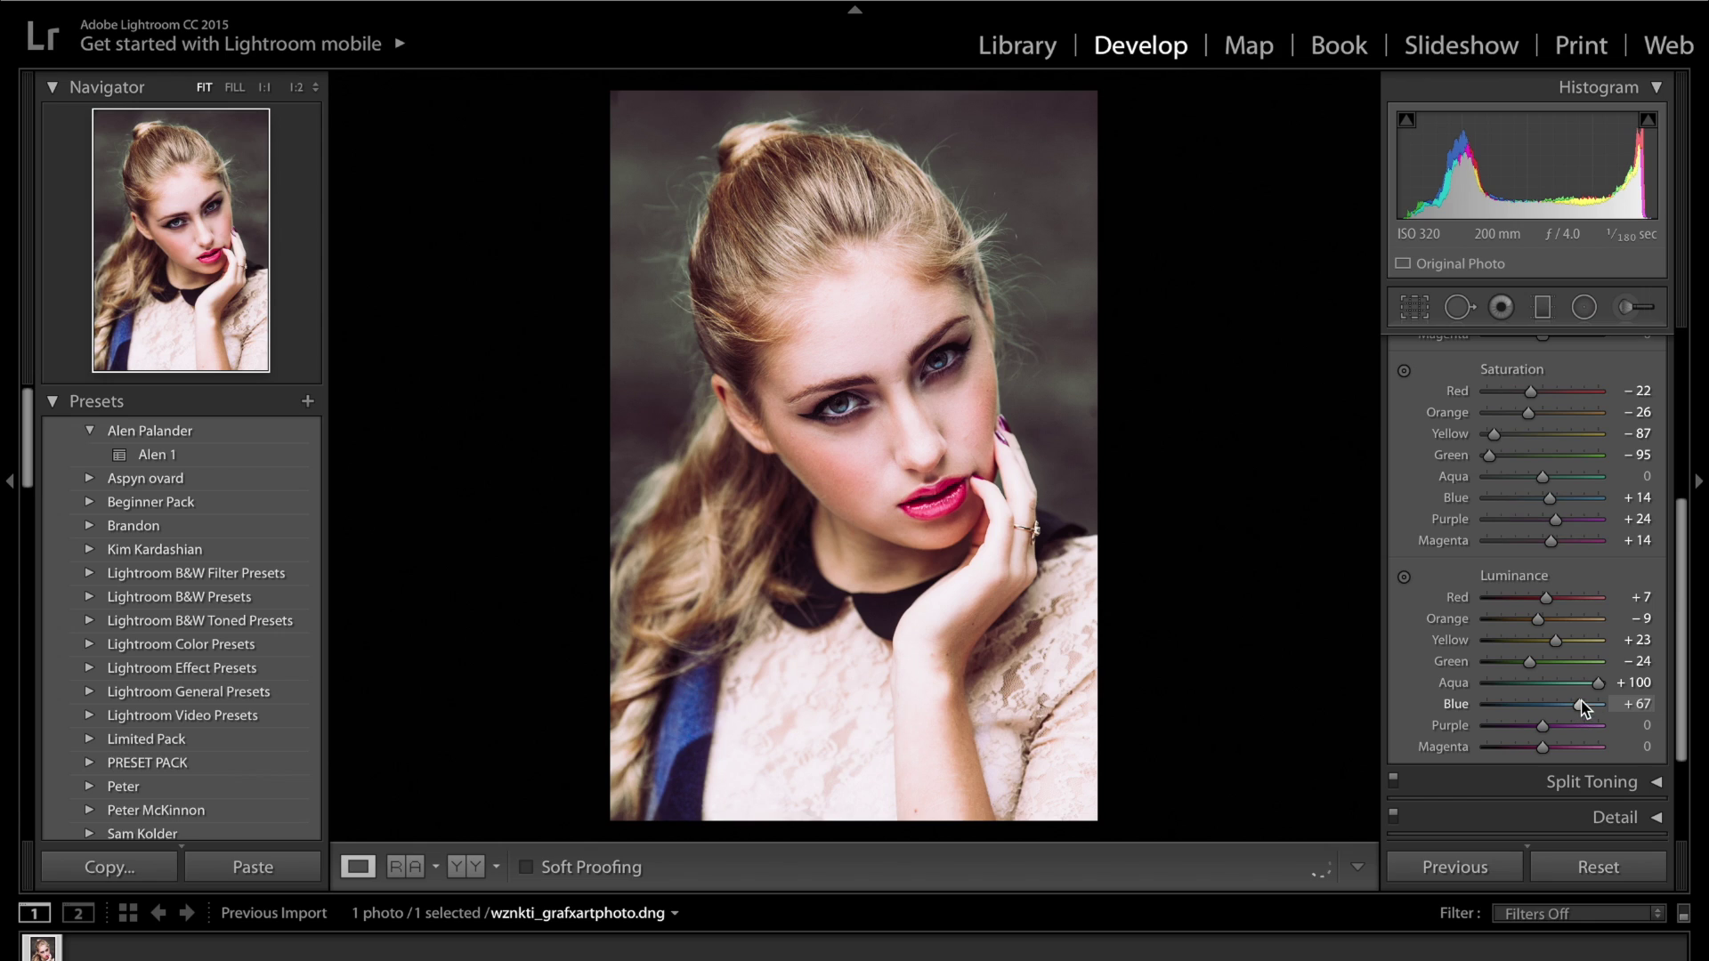
left_click(1584, 685)
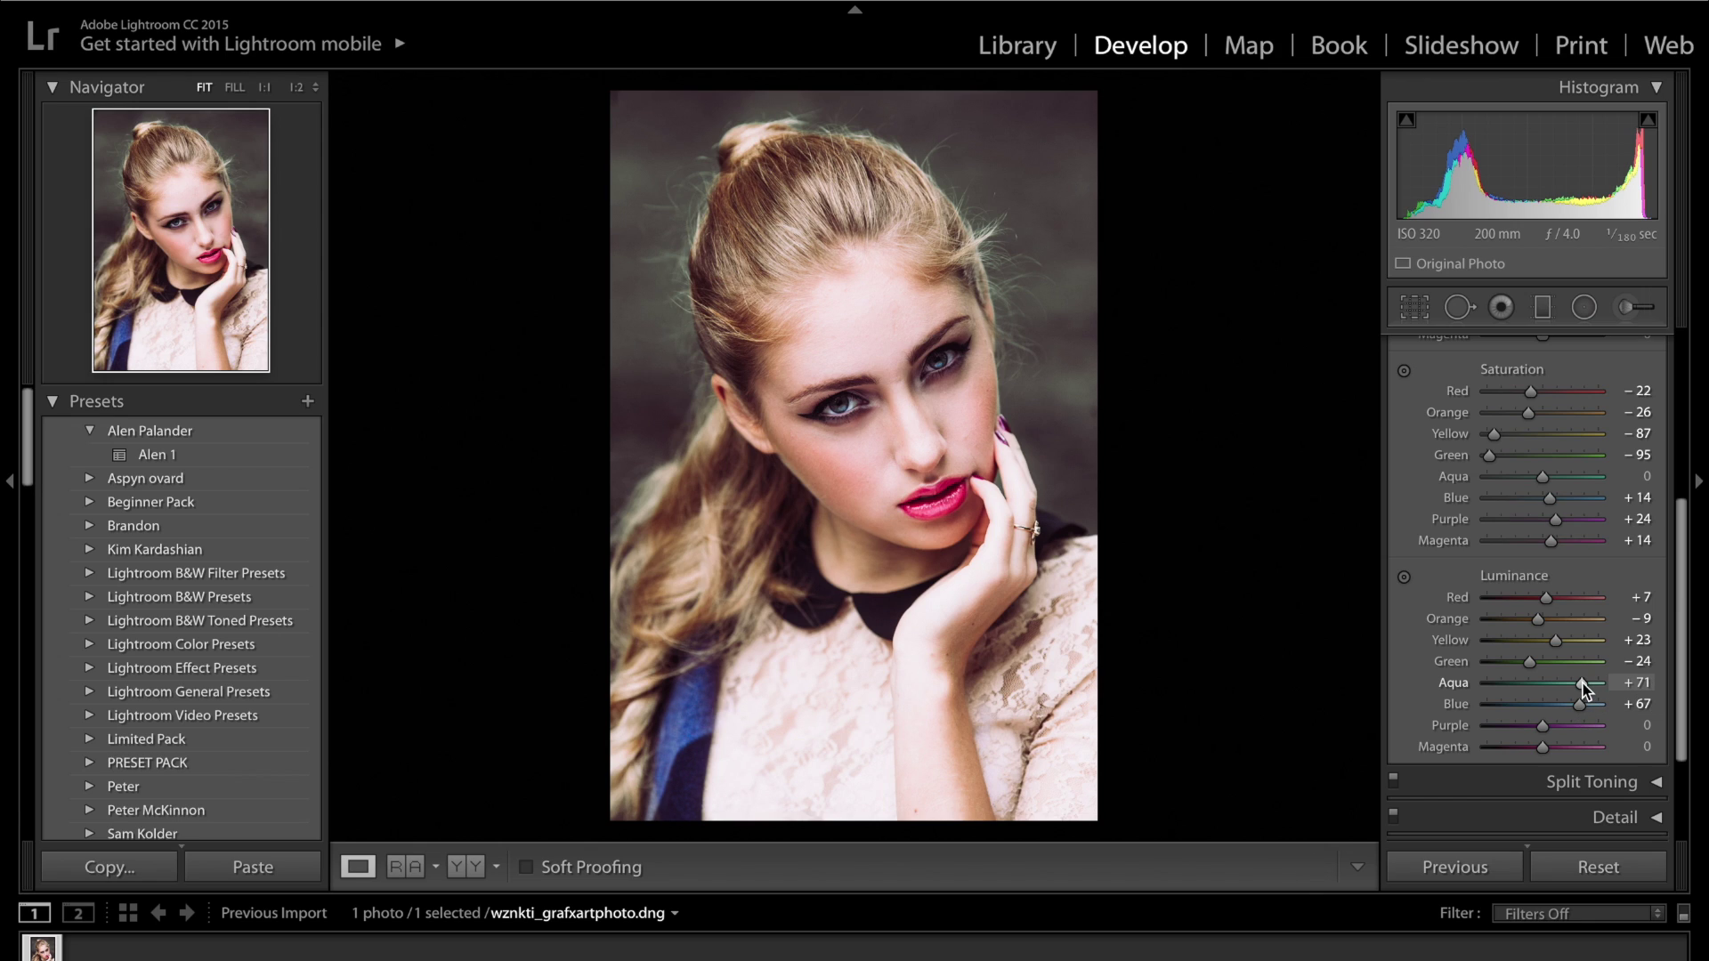
mouse_move(1540, 728)
left_mouse_down()
mouse_move(1581, 727)
mouse_move(1562, 727)
mouse_move(1562, 751)
mouse_move(1471, 756)
mouse_move(1613, 752)
mouse_move(1536, 751)
left_mouse_up()
- Set HSL hue to −25 for yellow, −10 for orange and −5 for red, and compare with the original photo
scroll(1622, 644, "up", 5)
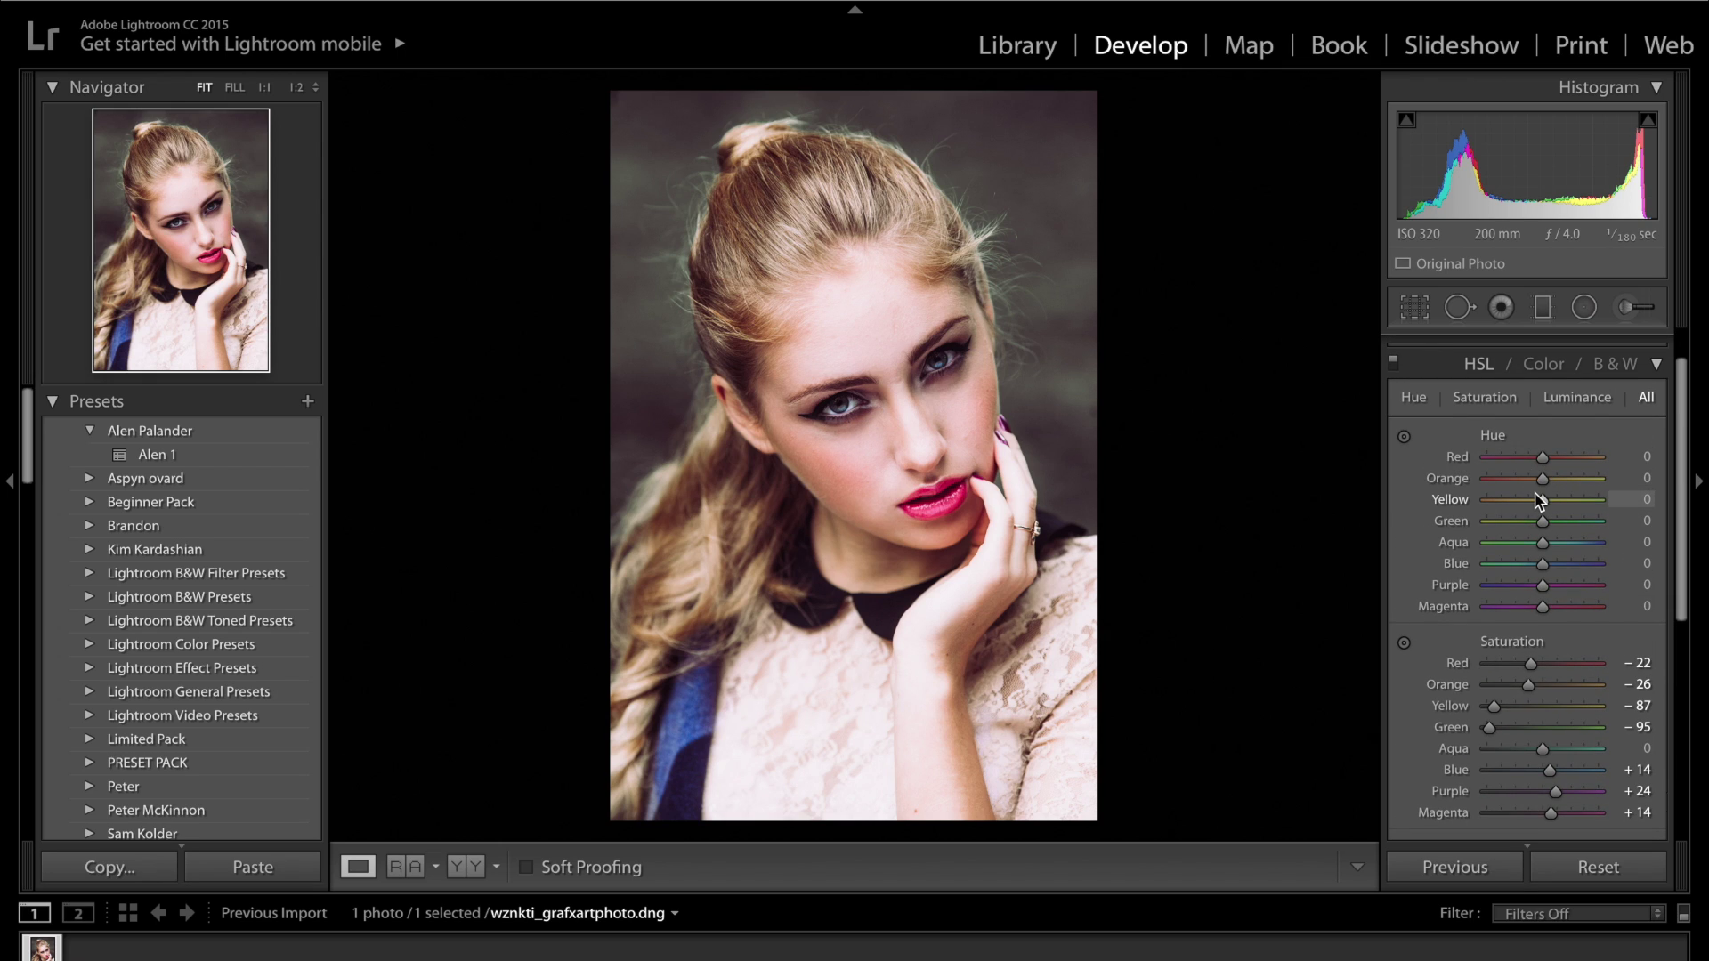
left_click_drag(1543, 499, 1541, 461)
left_click(1541, 461)
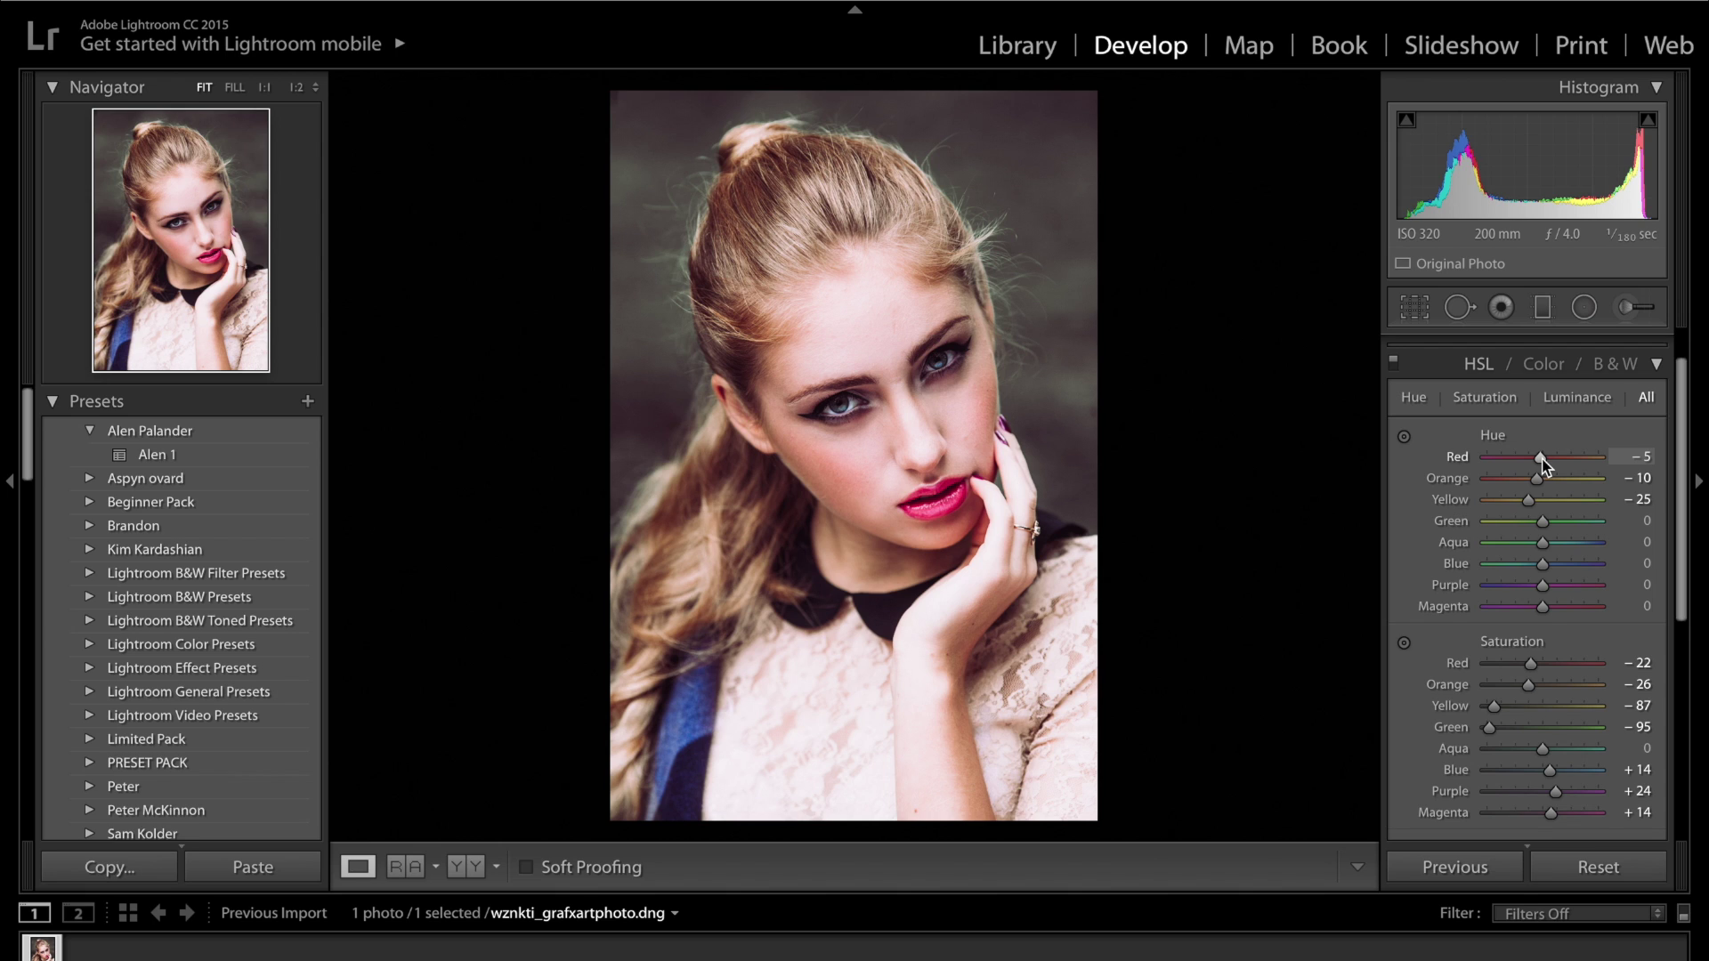
key("backslash")
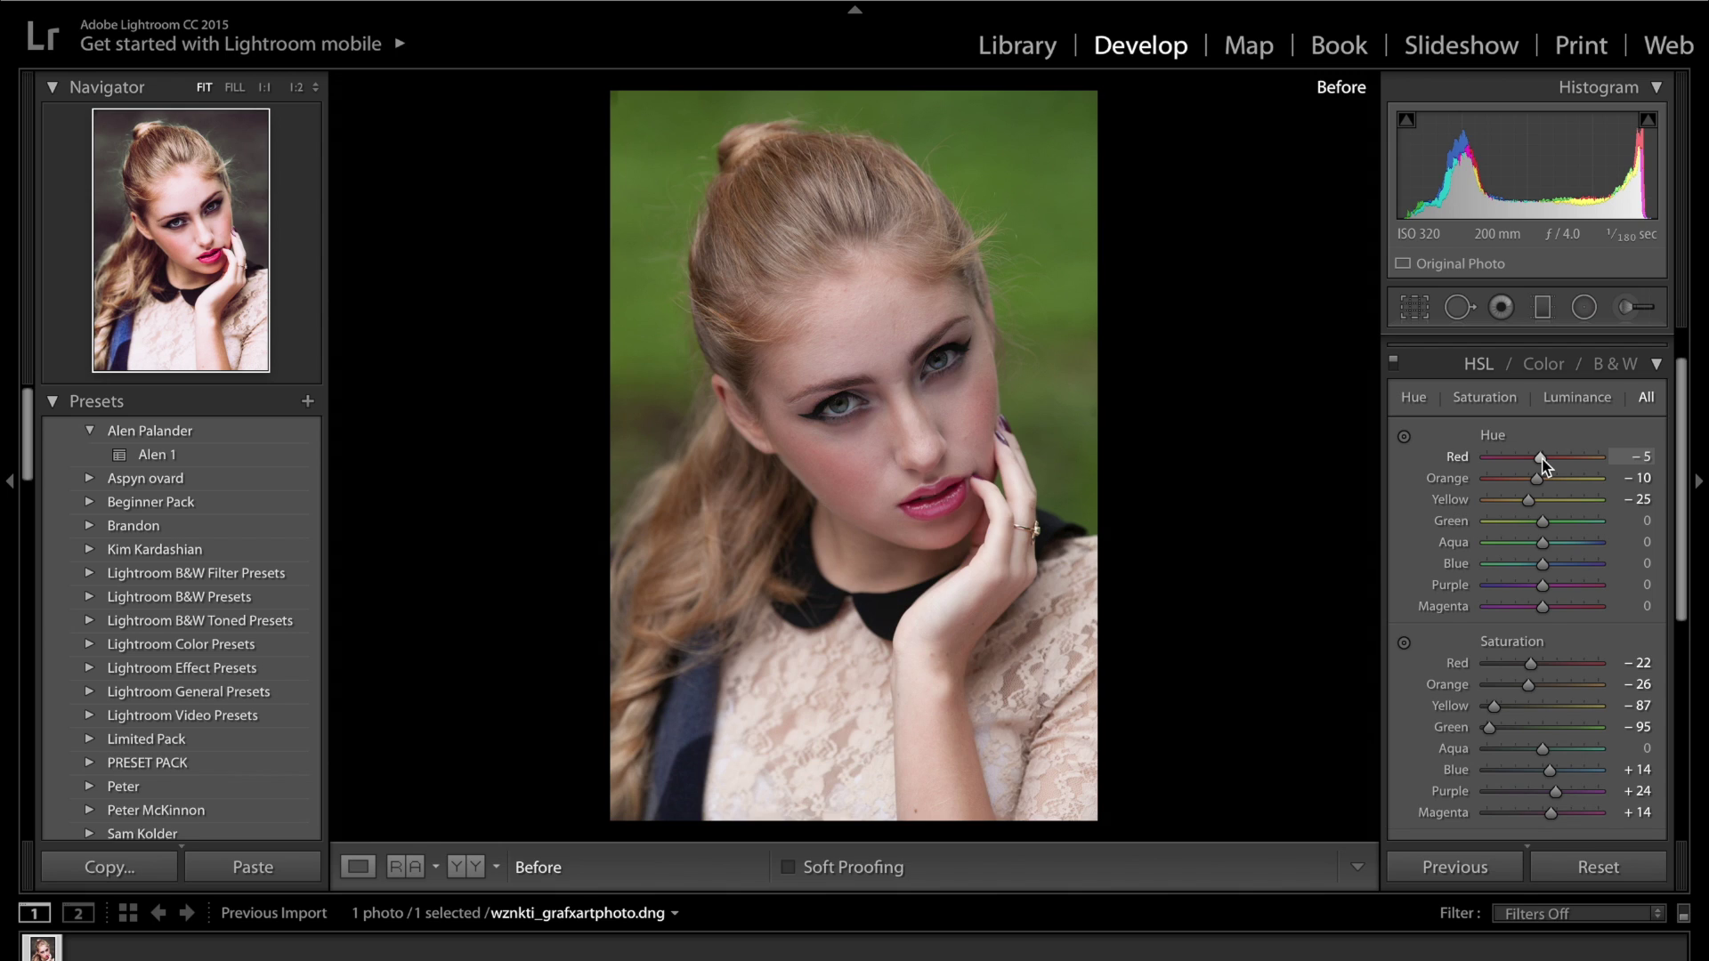
key("backslash")
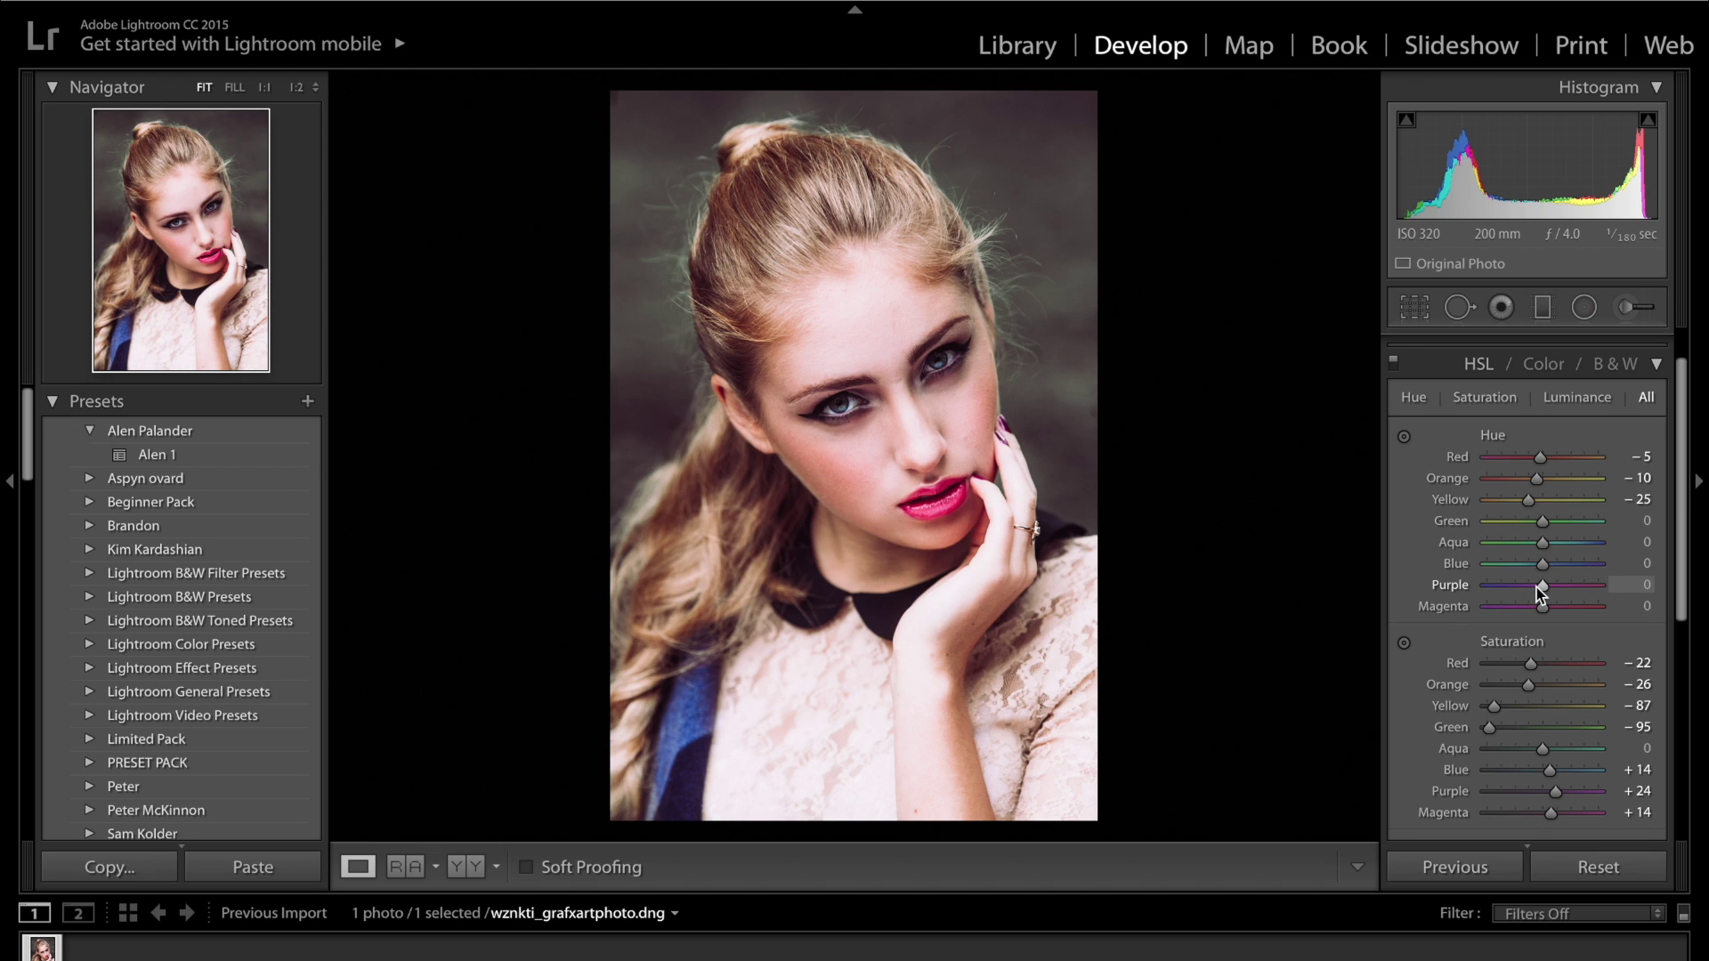
- Set HSL hue to +43 for magenta and −100 for purple
left_click_drag(1538, 589, 1696, 663)
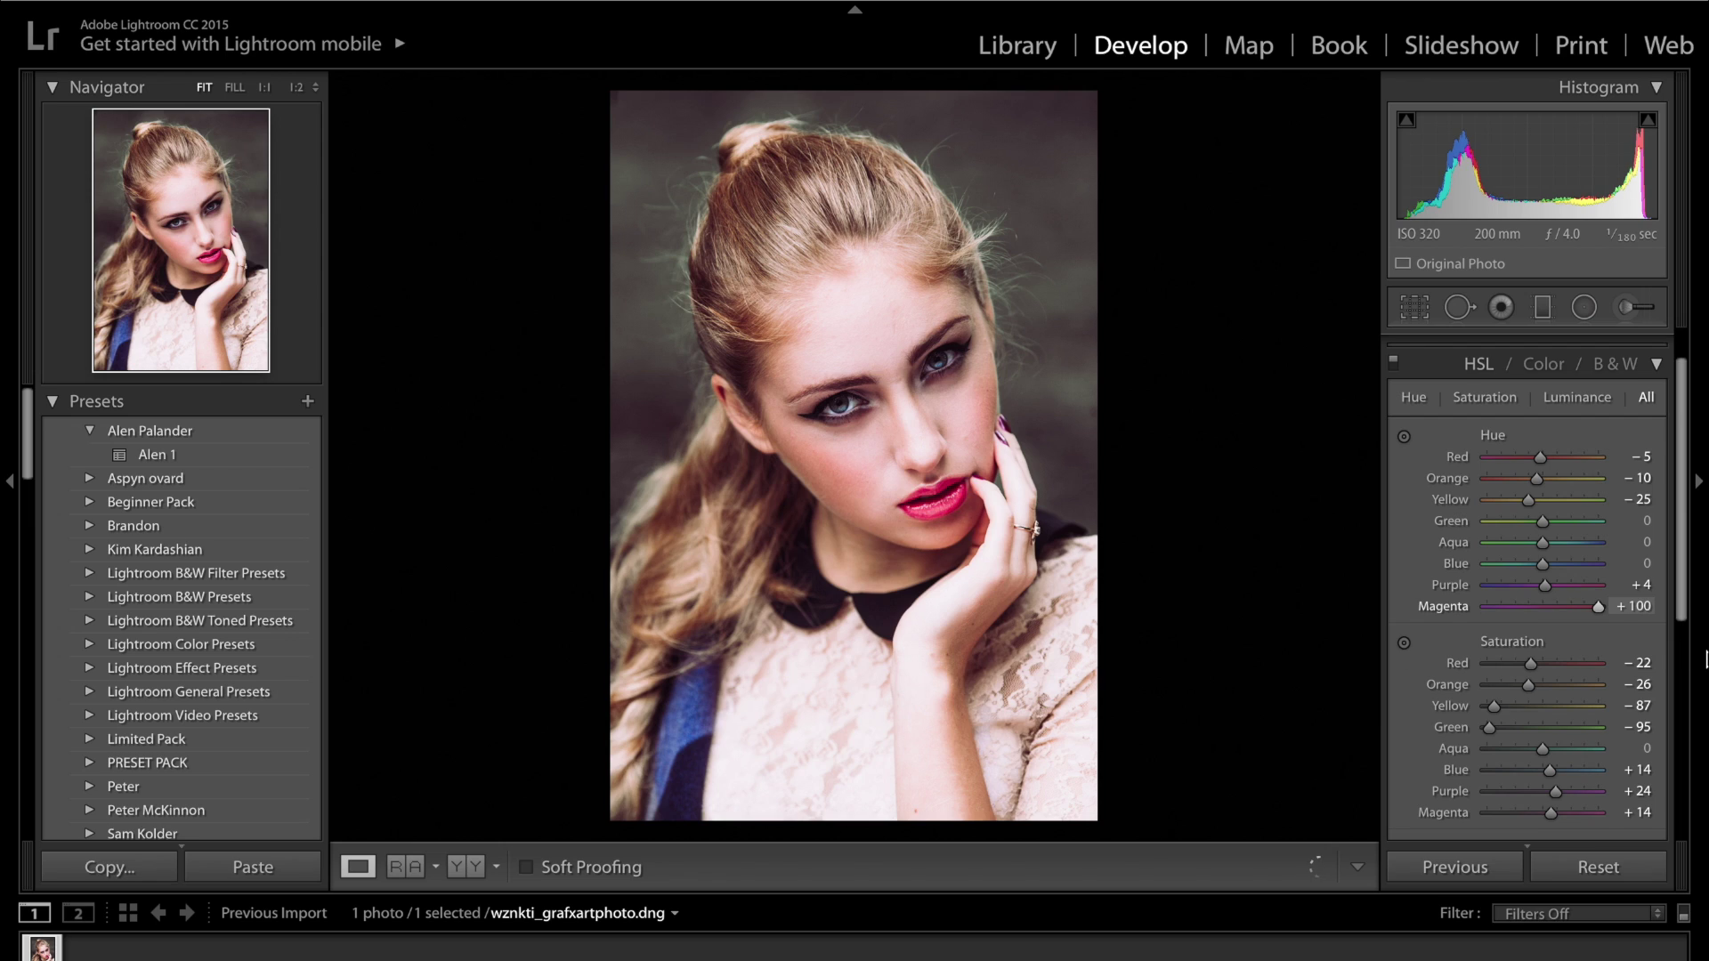
left_click_drag(1598, 607, 1569, 612)
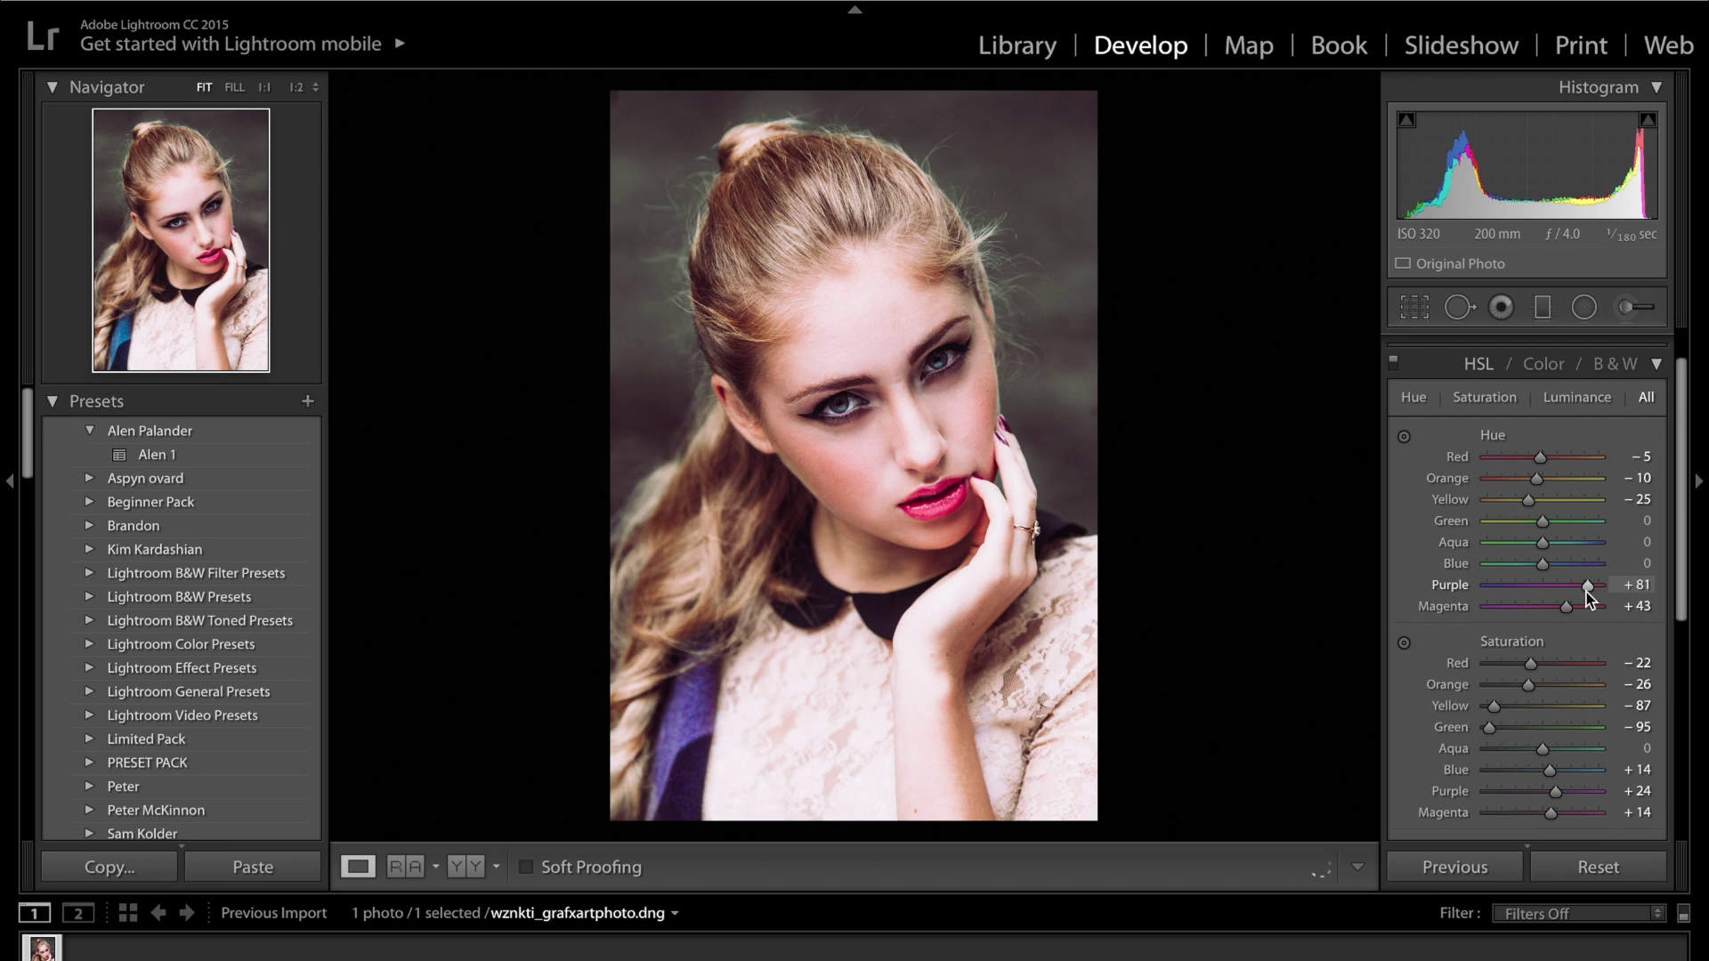
scroll(1576, 589, "up", 10)
left_click_drag(1536, 589, 1440, 581)
- Set HSL hue to −37 for green, −19 for blue and +100 for aqua
left_click(1523, 527)
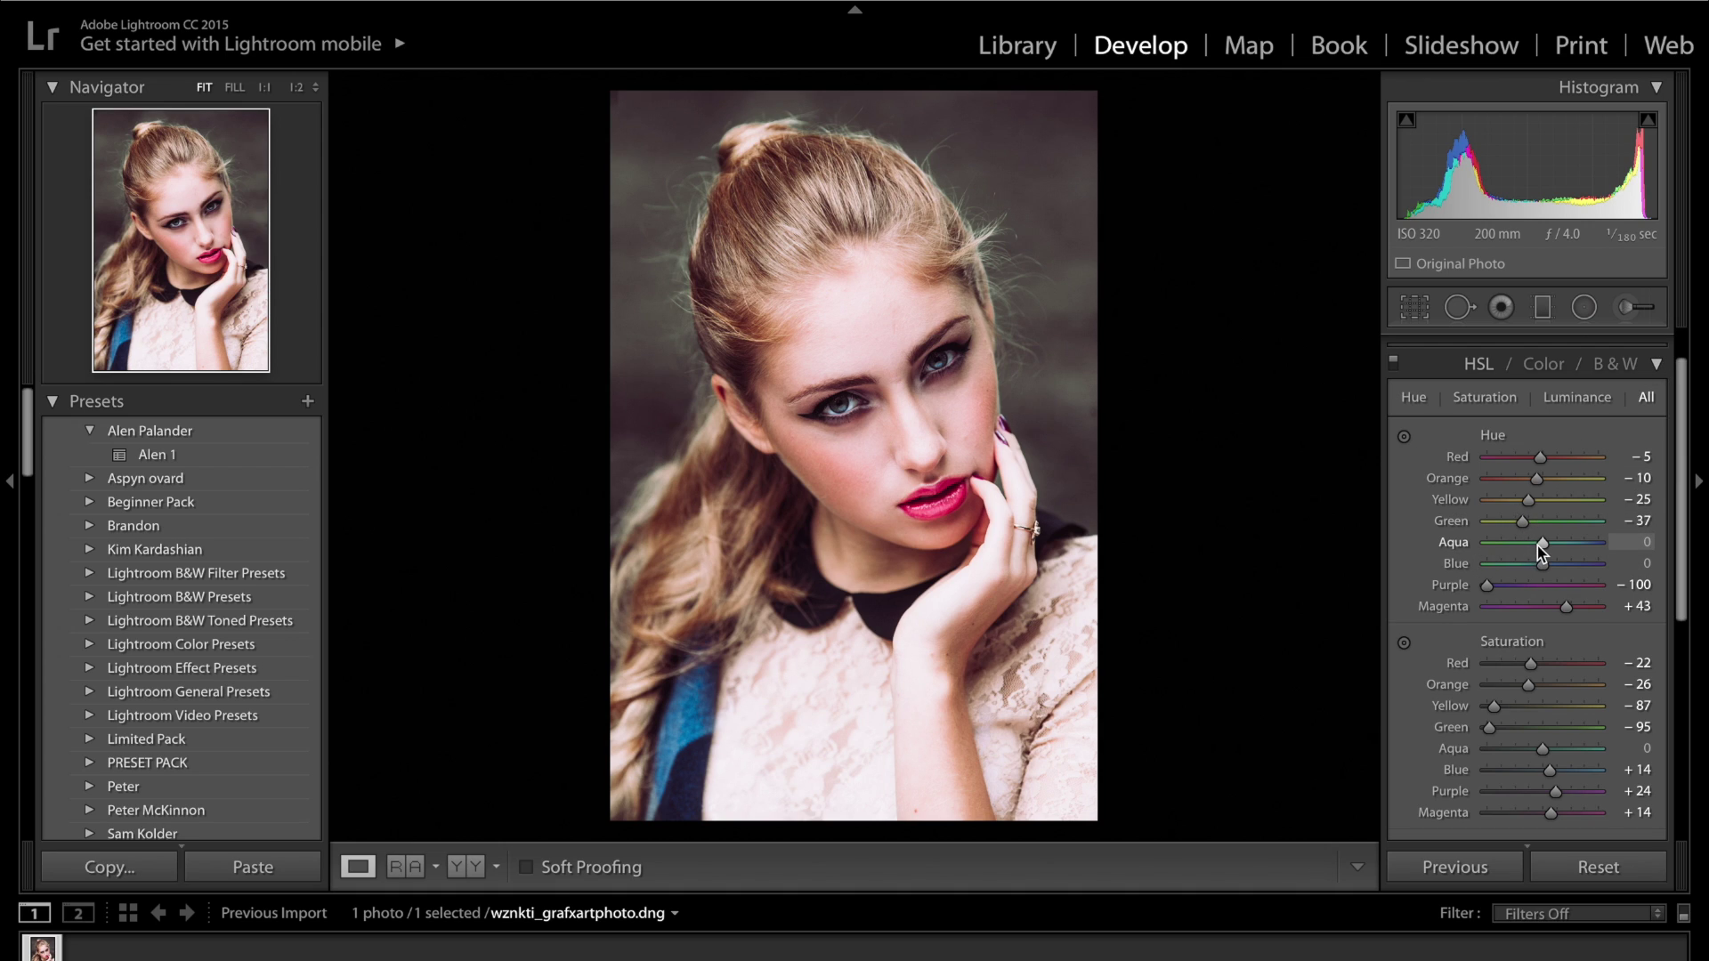
left_click(1539, 544)
mouse_move(1514, 546)
left_mouse_down()
mouse_move(1464, 543)
mouse_move(1492, 543)
left_mouse_up()
left_click(1565, 542)
left_click(1529, 564)
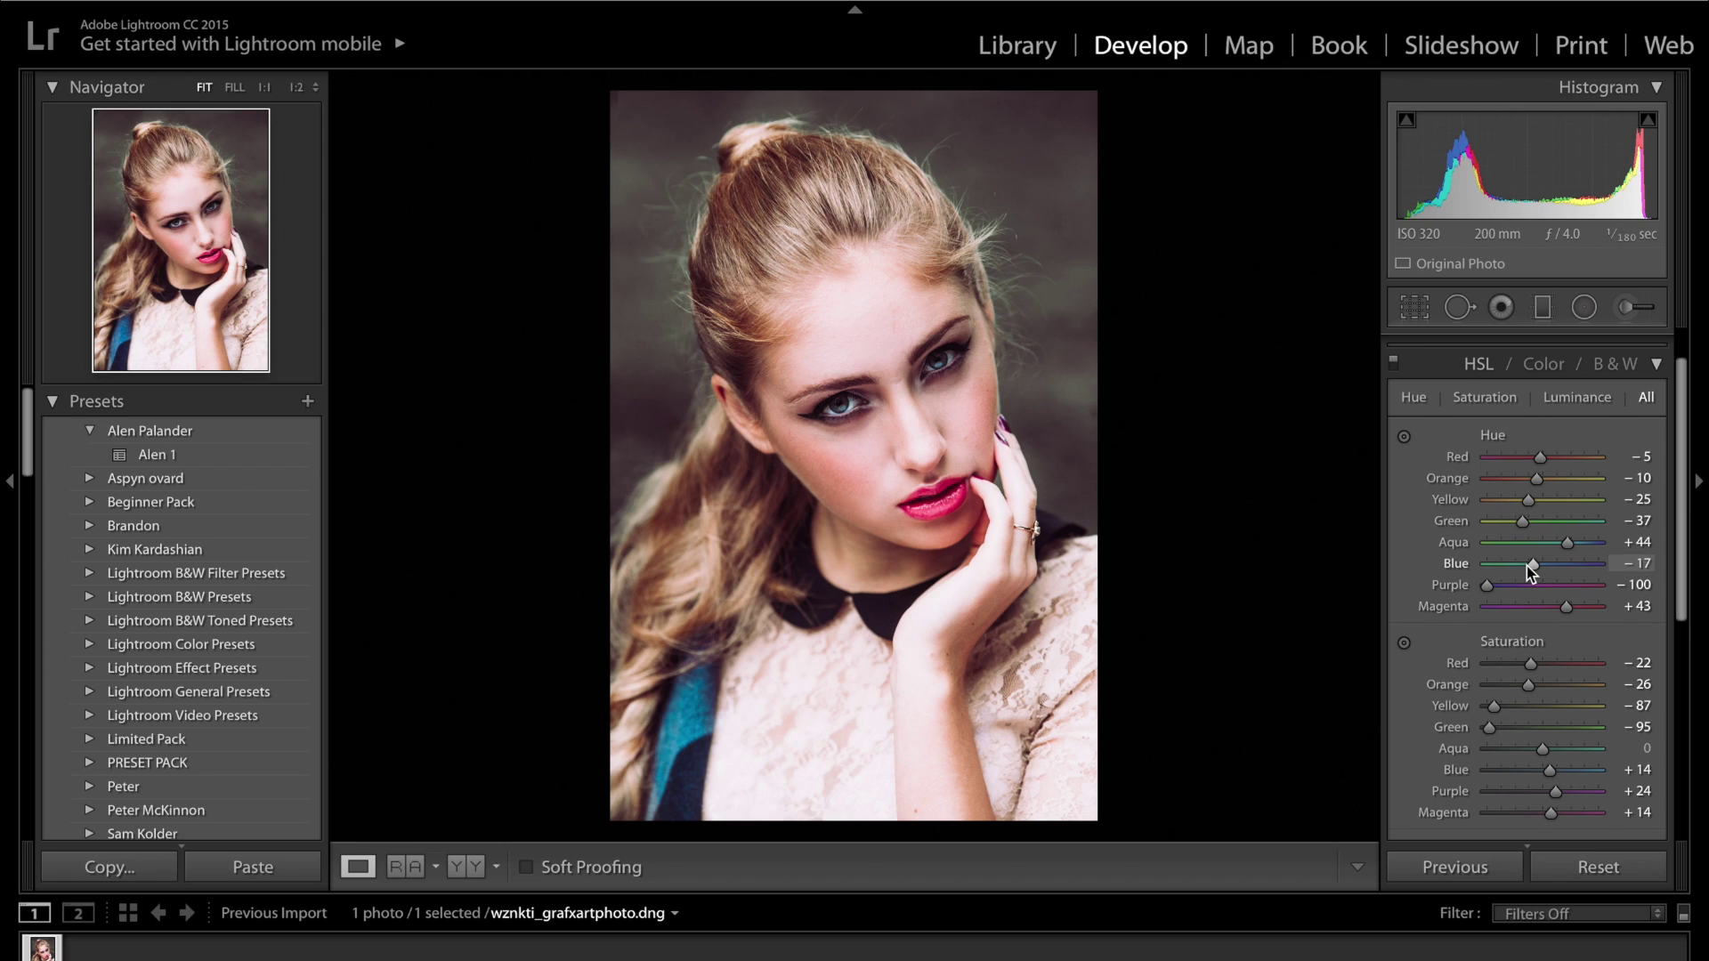
left_click(1532, 564)
left_click(1571, 542)
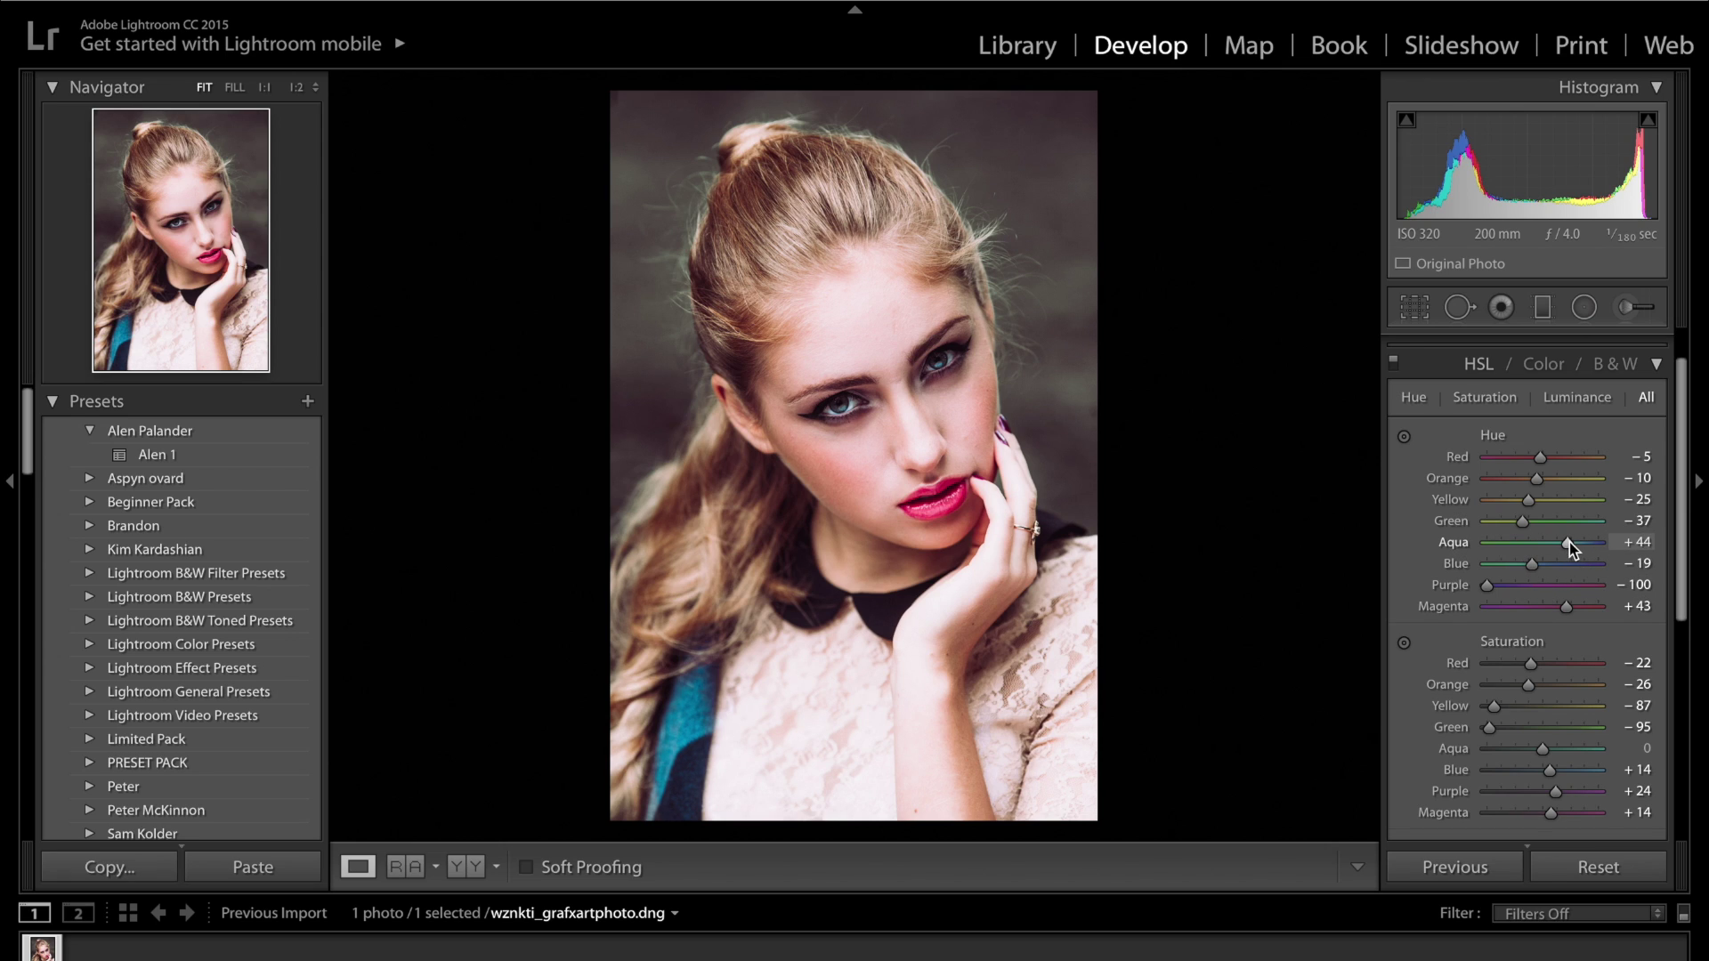
left_click_drag(1634, 549, 1662, 550)
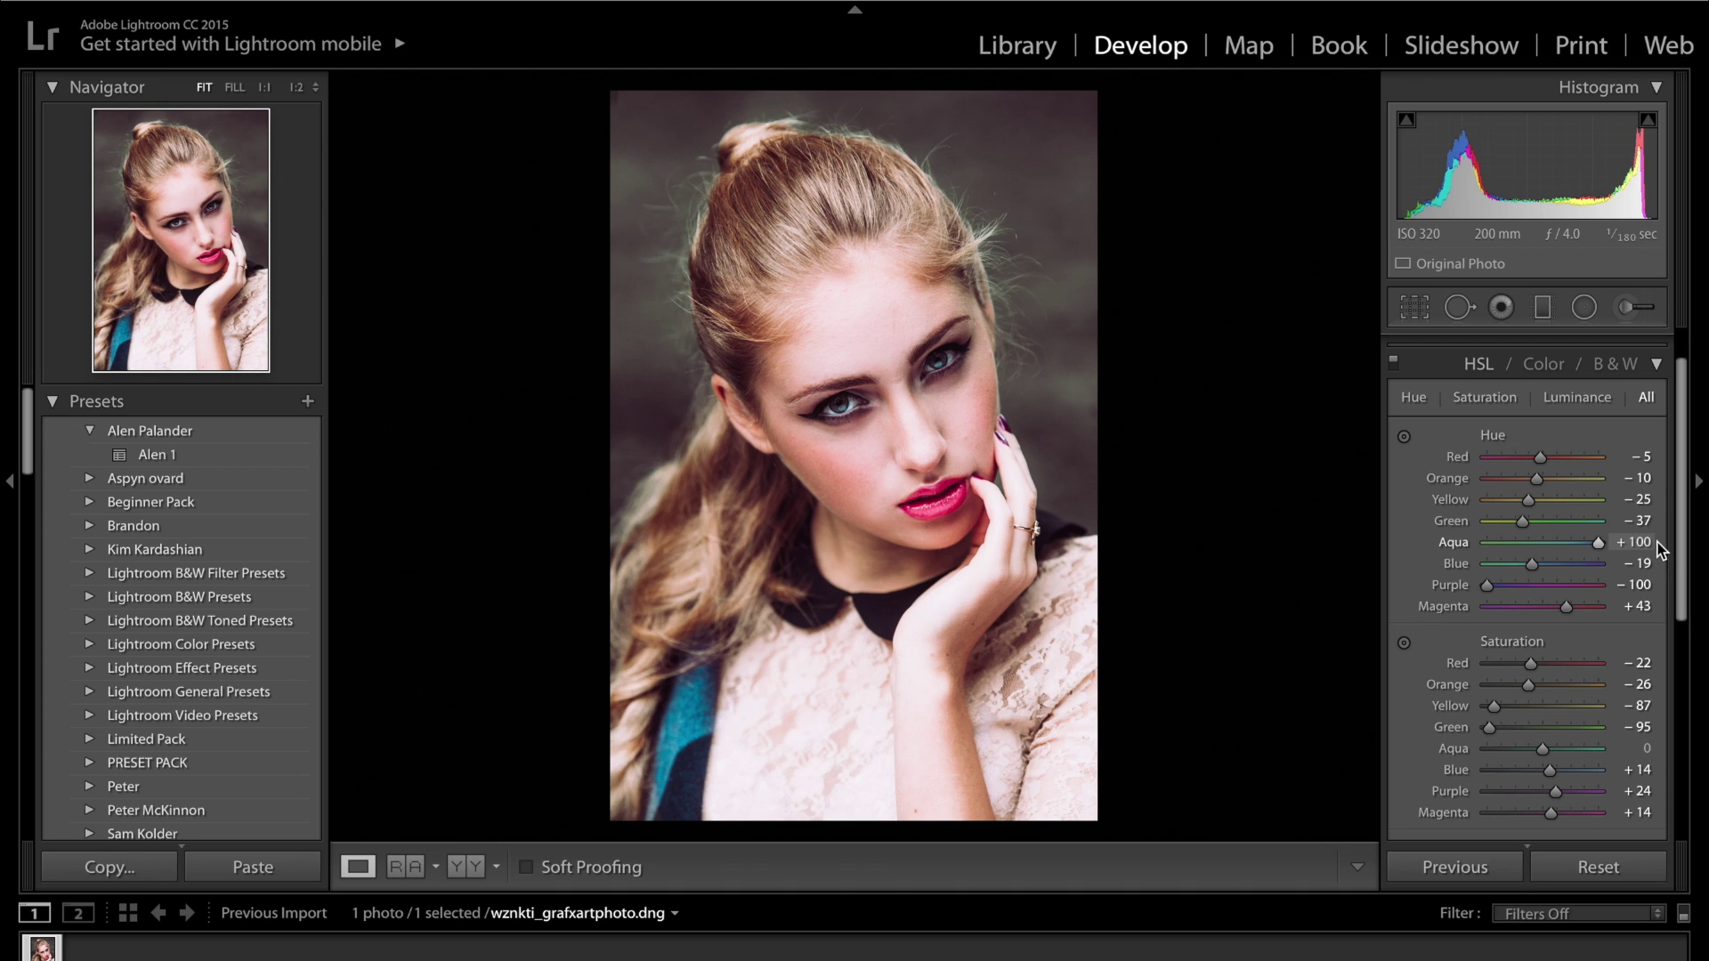
- Collapse the HSL settings and compare the photo with and without the HSL adjustments
left_click(1657, 367)
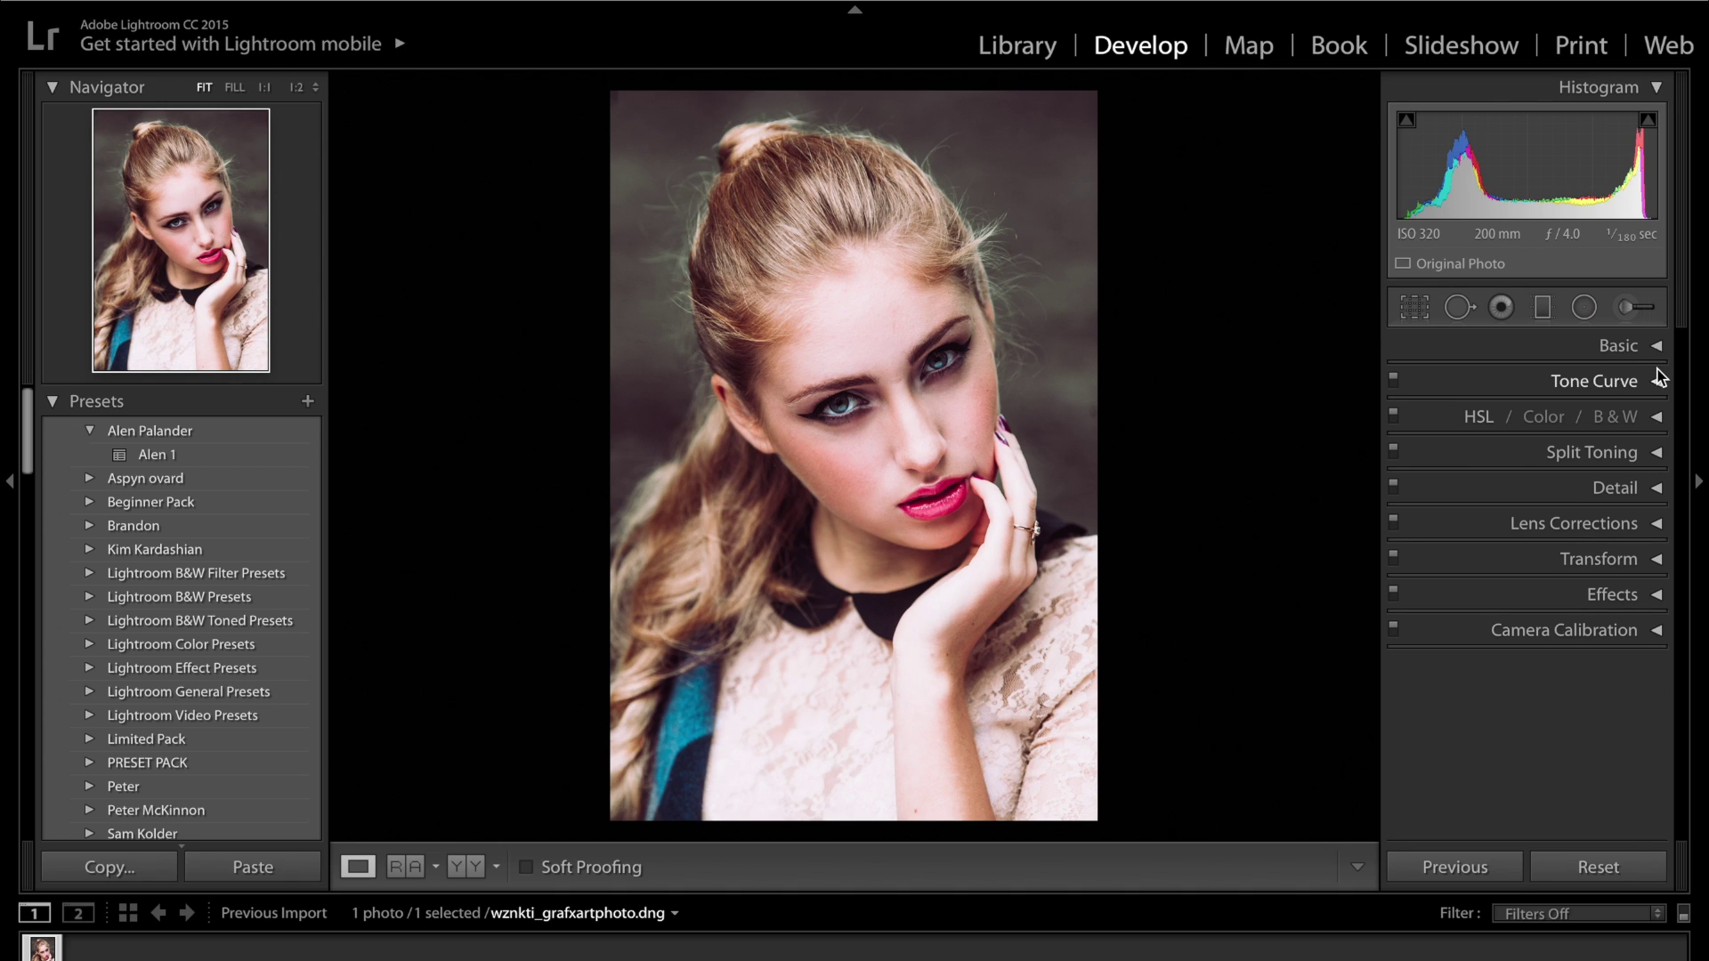
left_click(1394, 419)
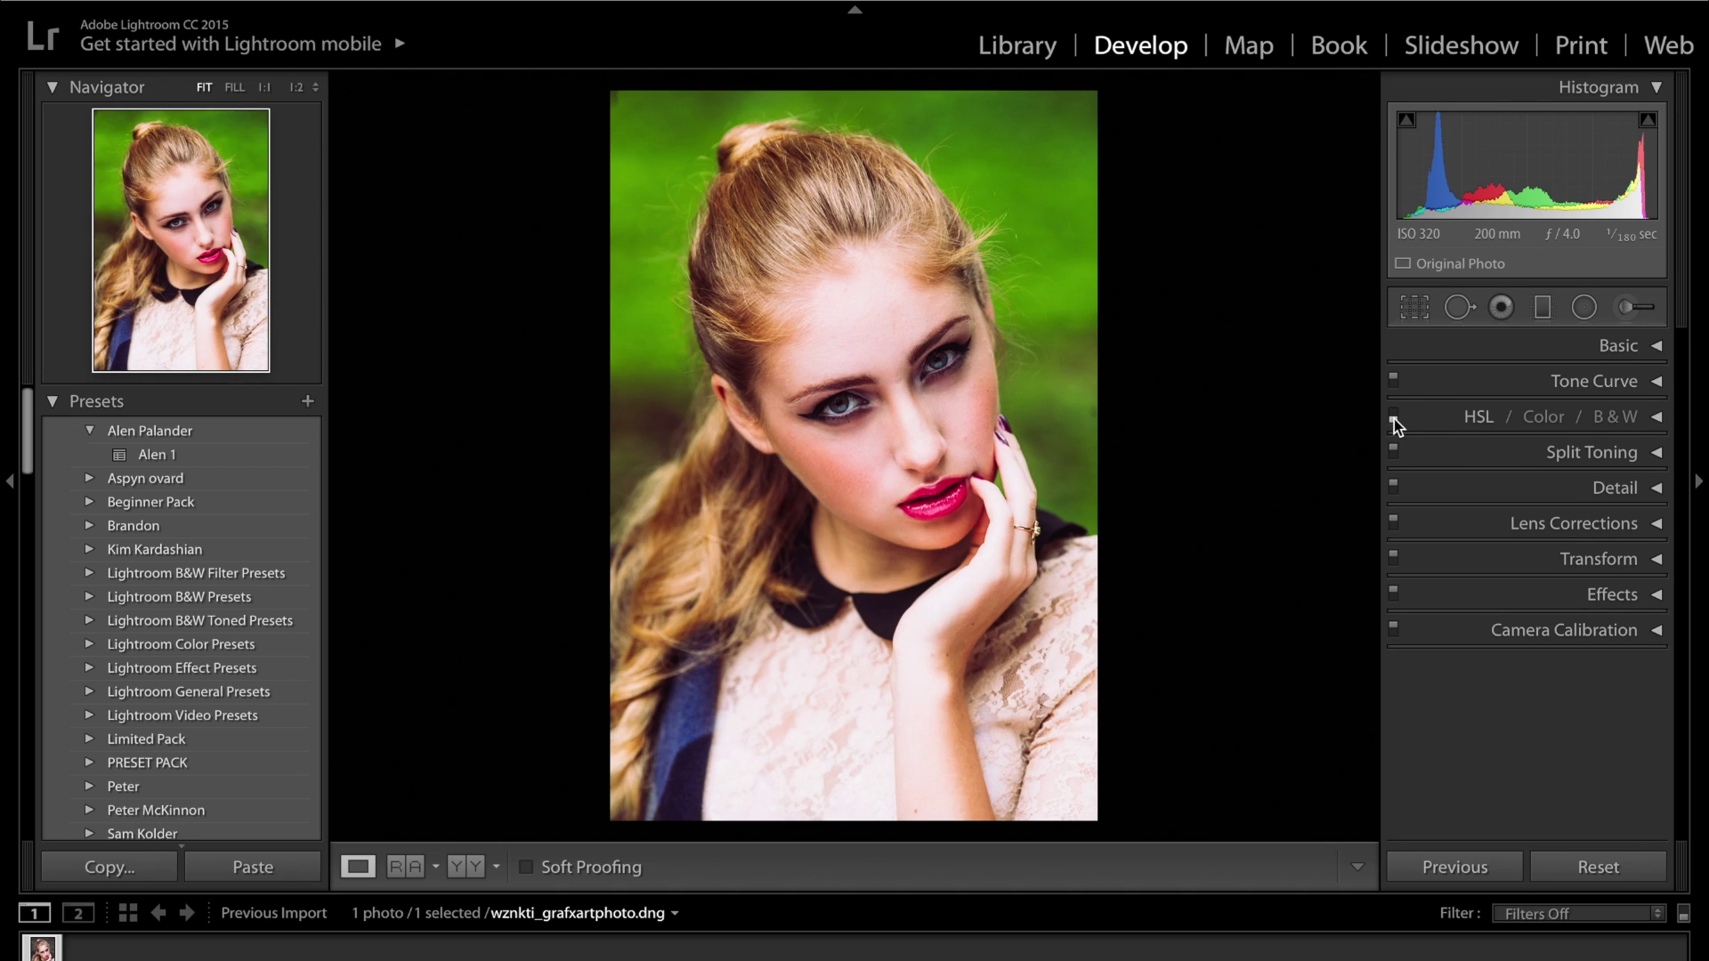
left_click(1394, 417)
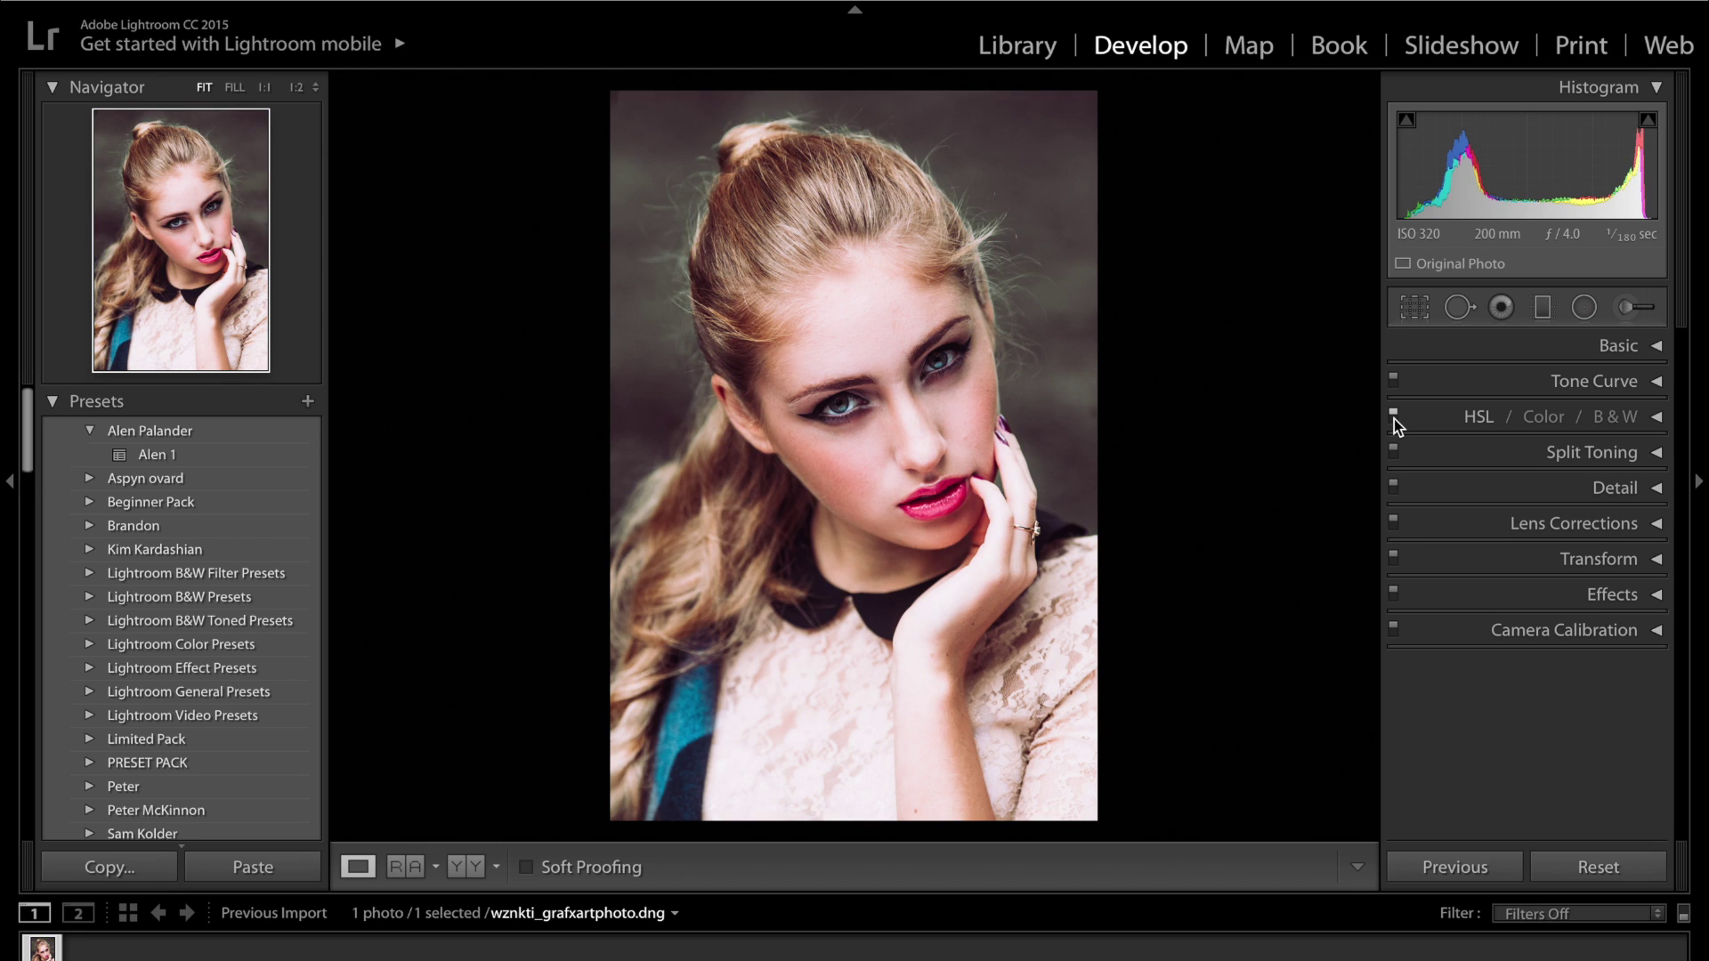
left_click(1394, 420)
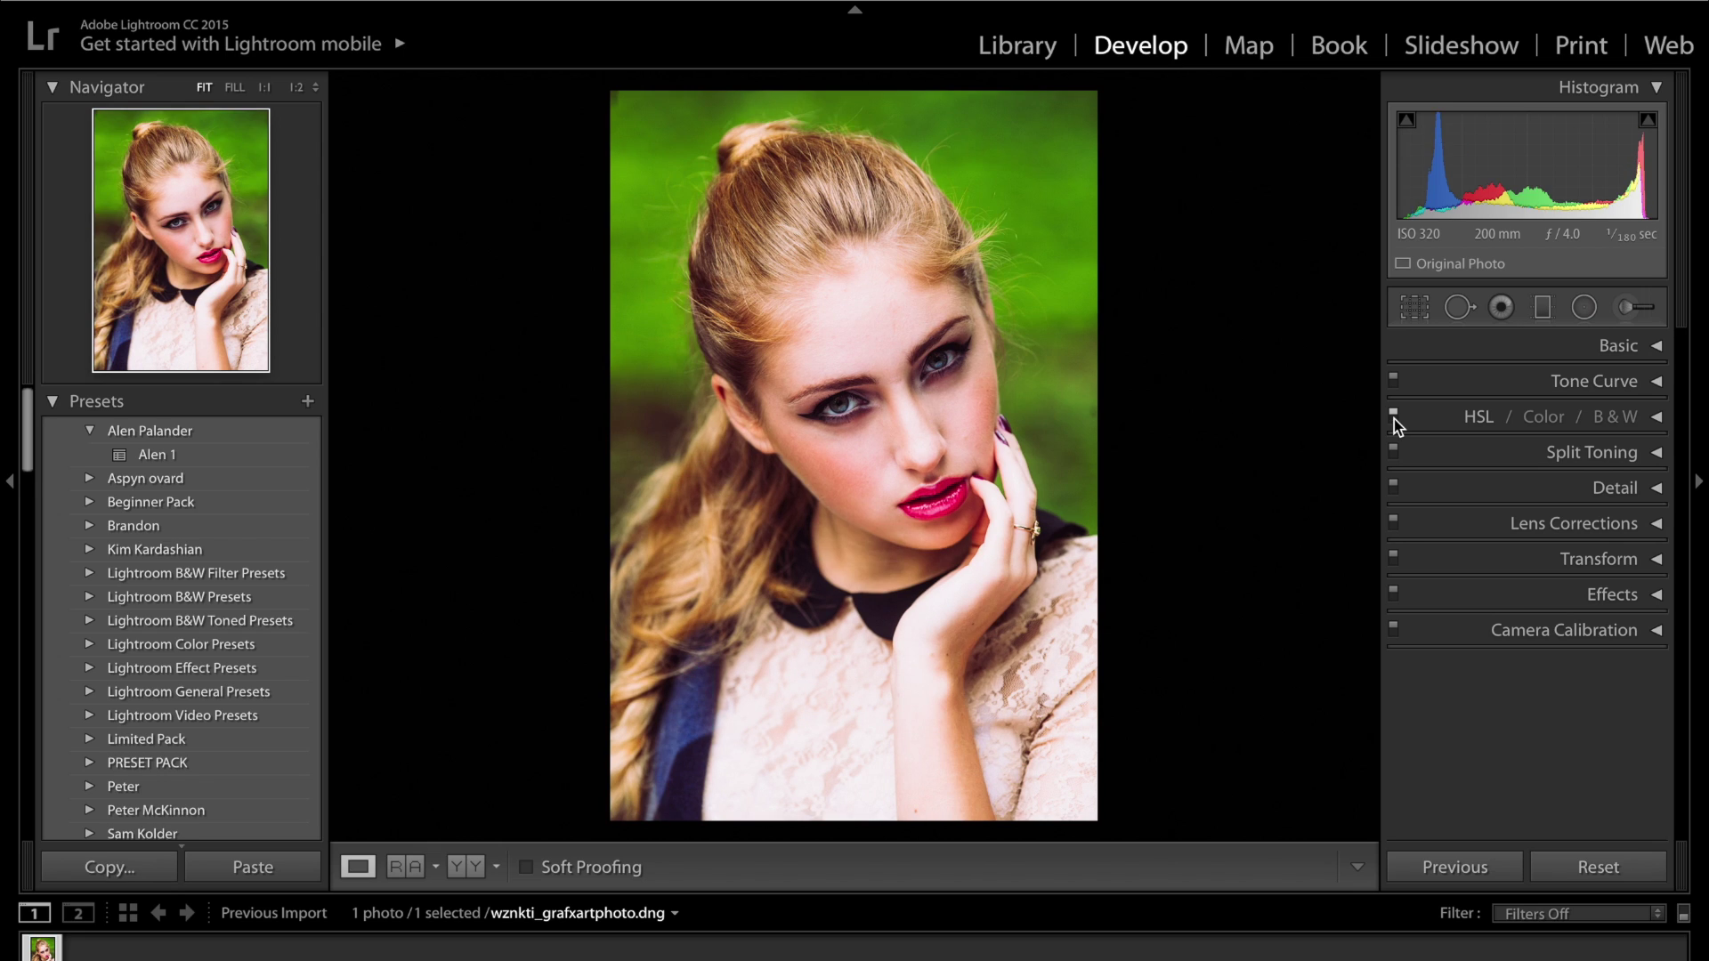
left_click(1394, 420)
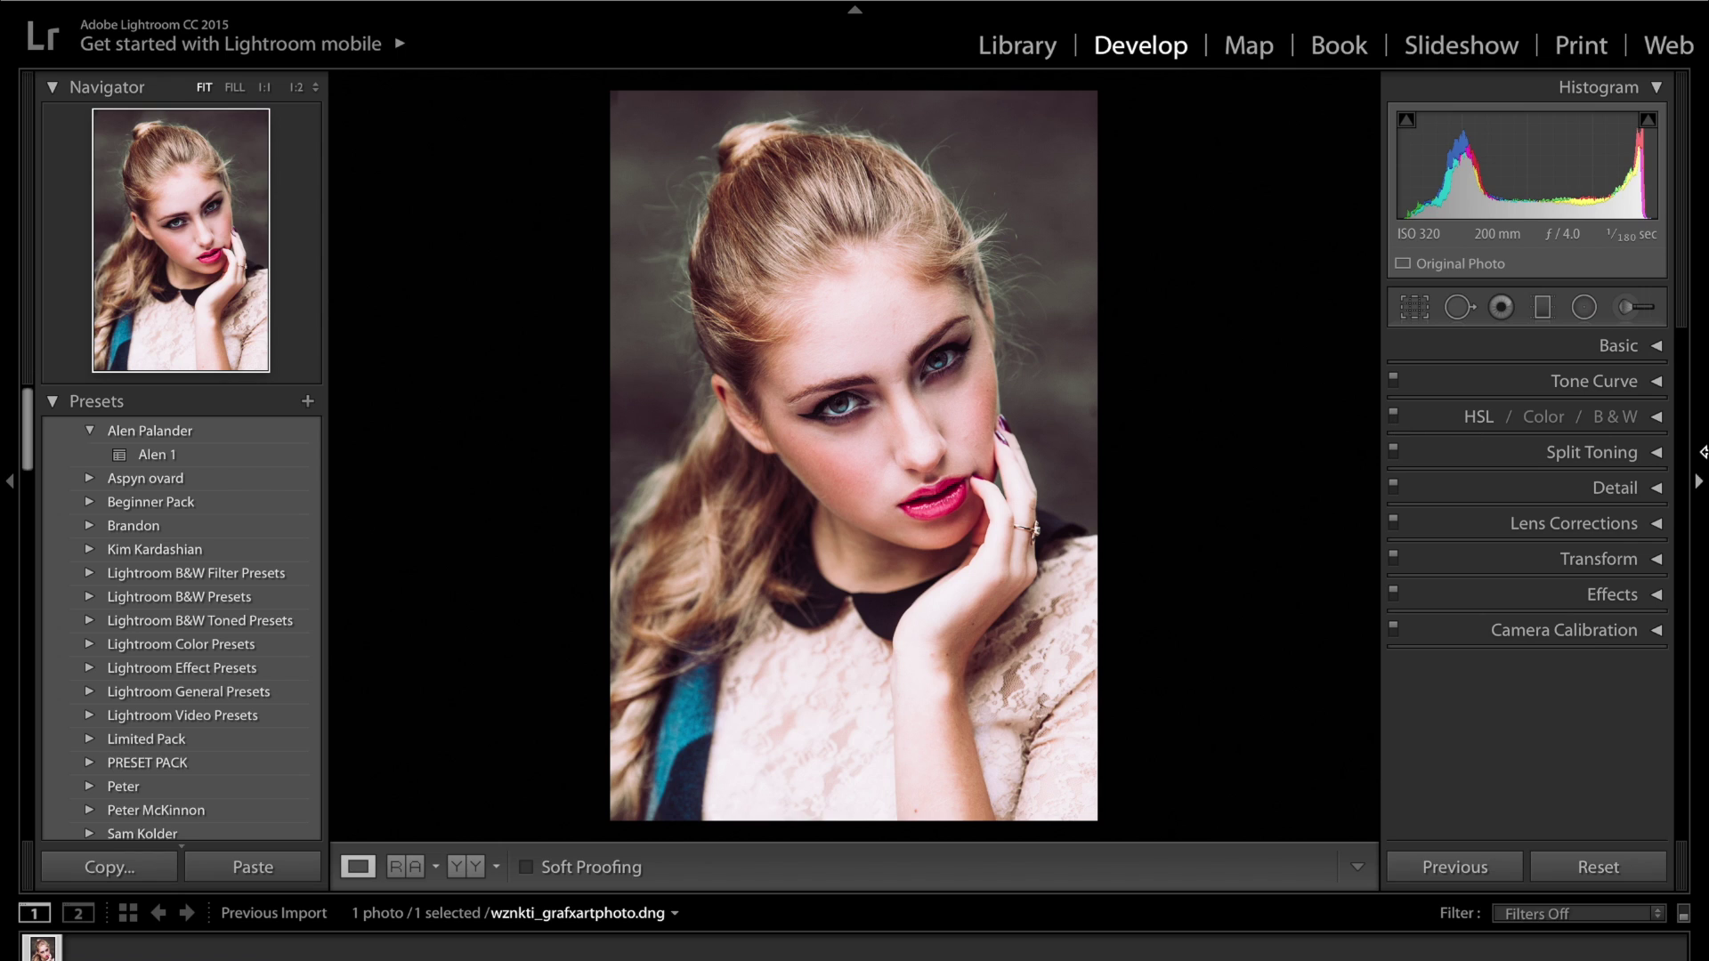
- Set Camera Calibration saturation to +44 for blue primary, −5 for red primary and +21 for green primary, and compare the photo without calibration
left_click(1593, 631)
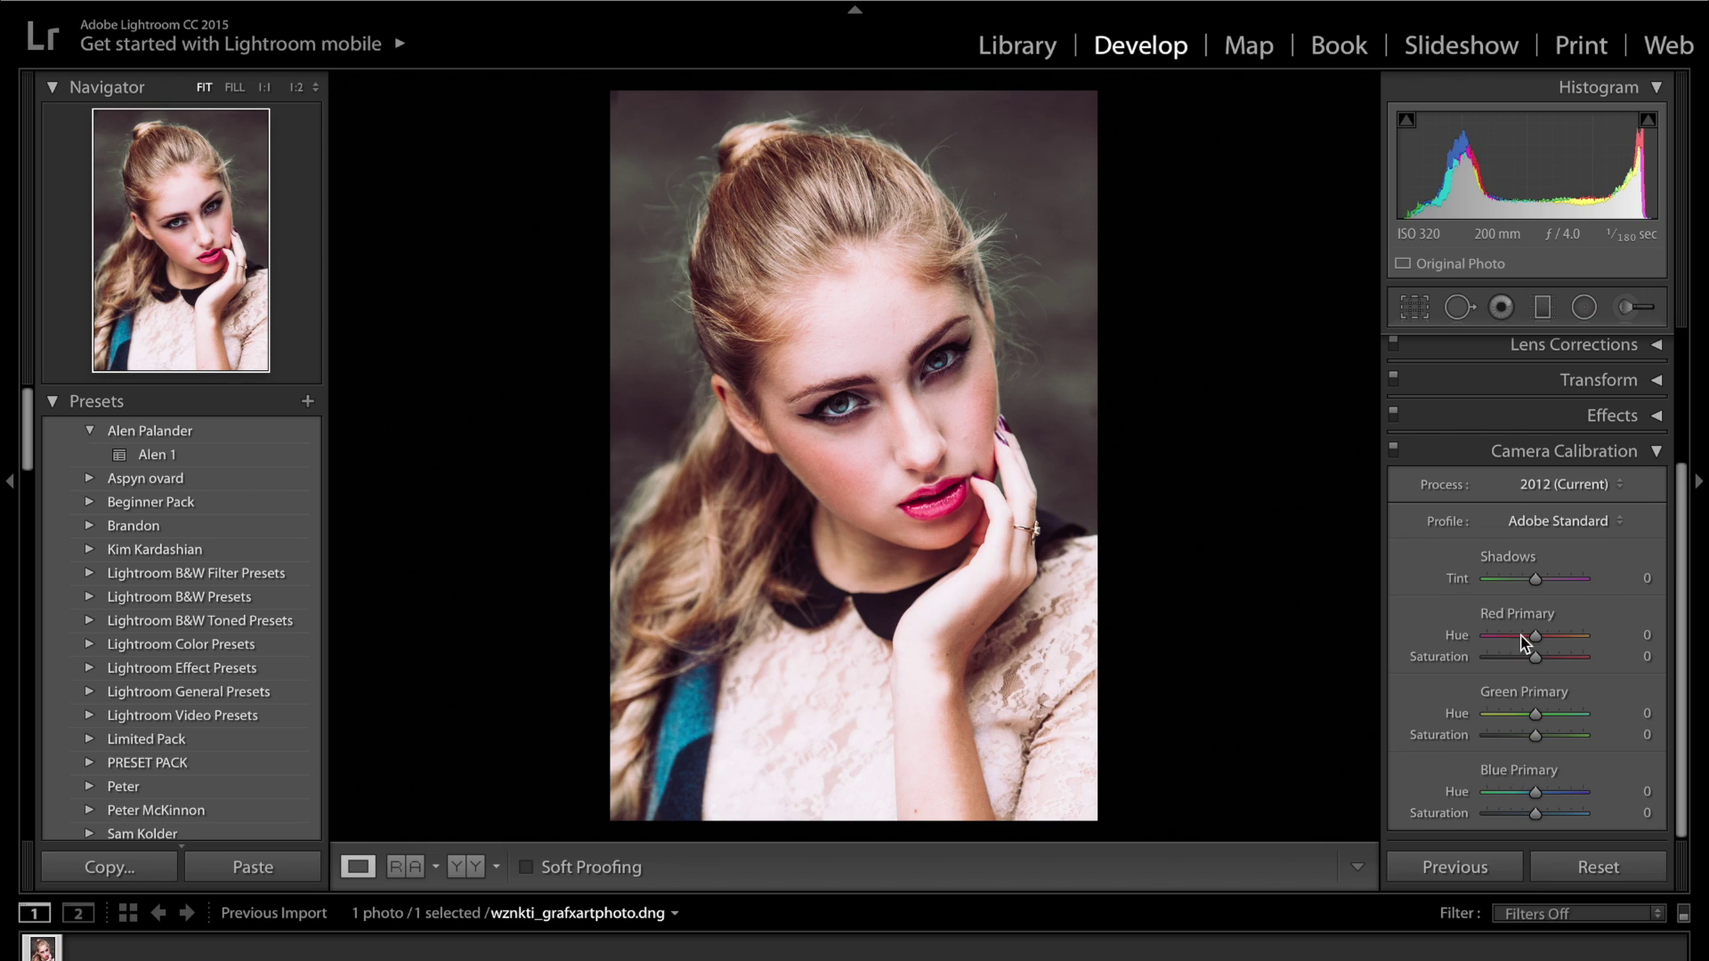
left_click(1519, 815)
left_click_drag(1519, 817, 1558, 814)
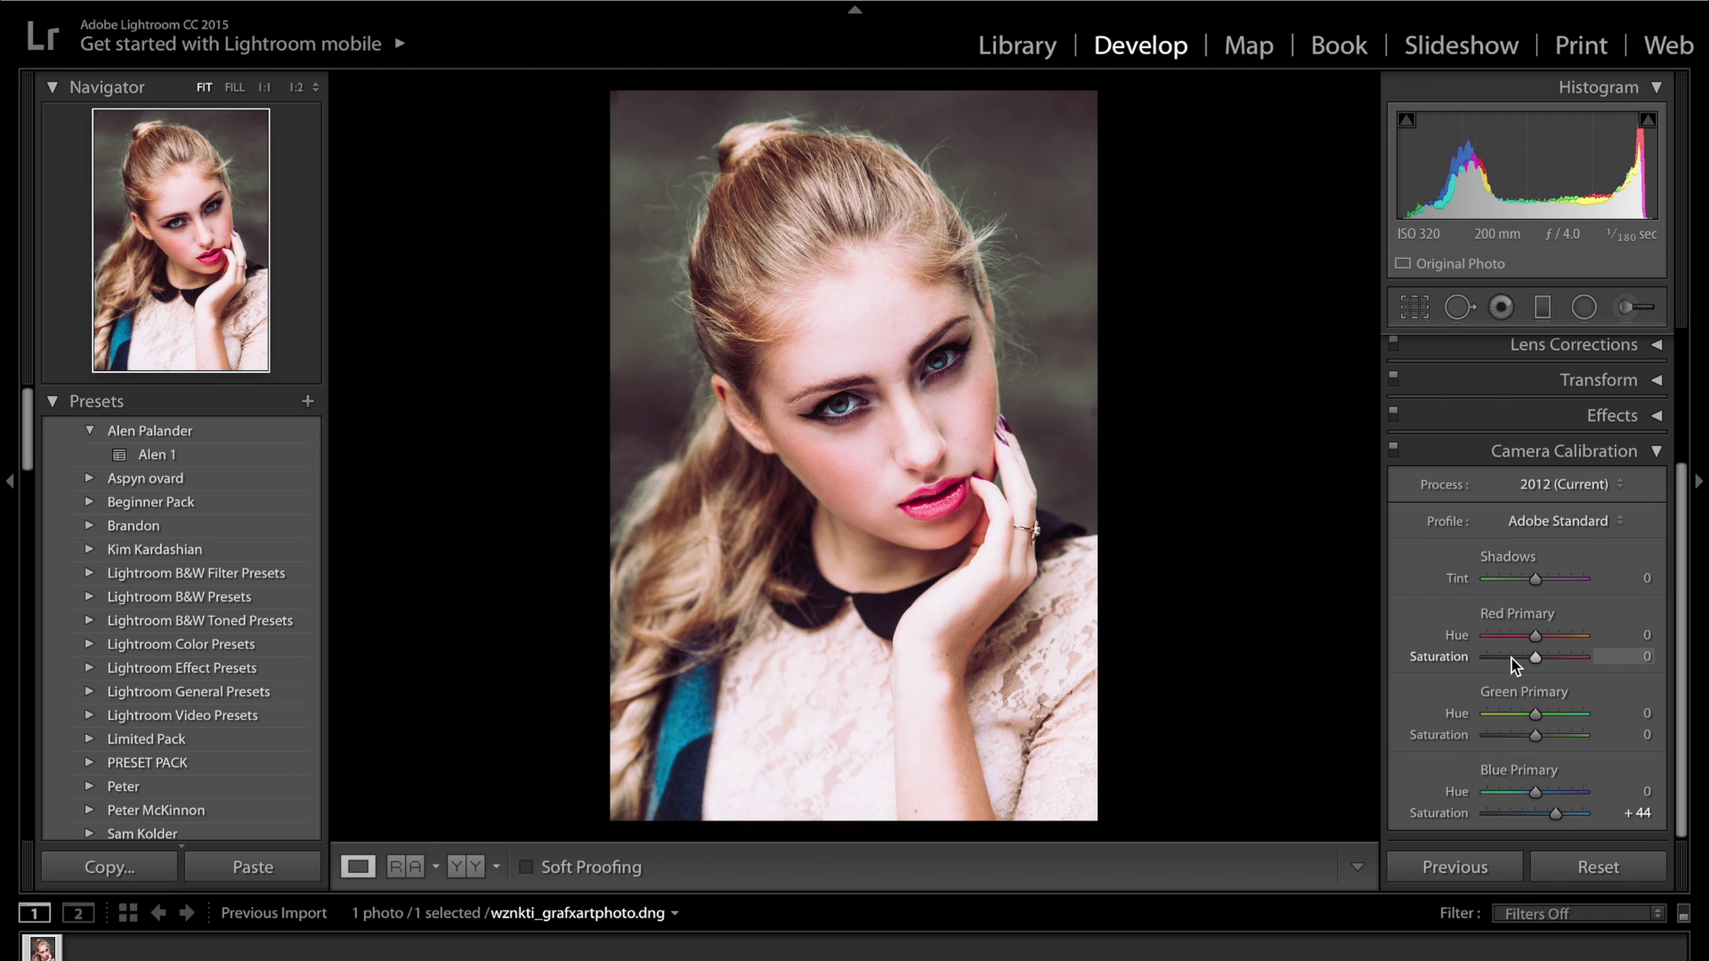
left_click(1535, 656)
left_click_drag(1535, 656, 1533, 658)
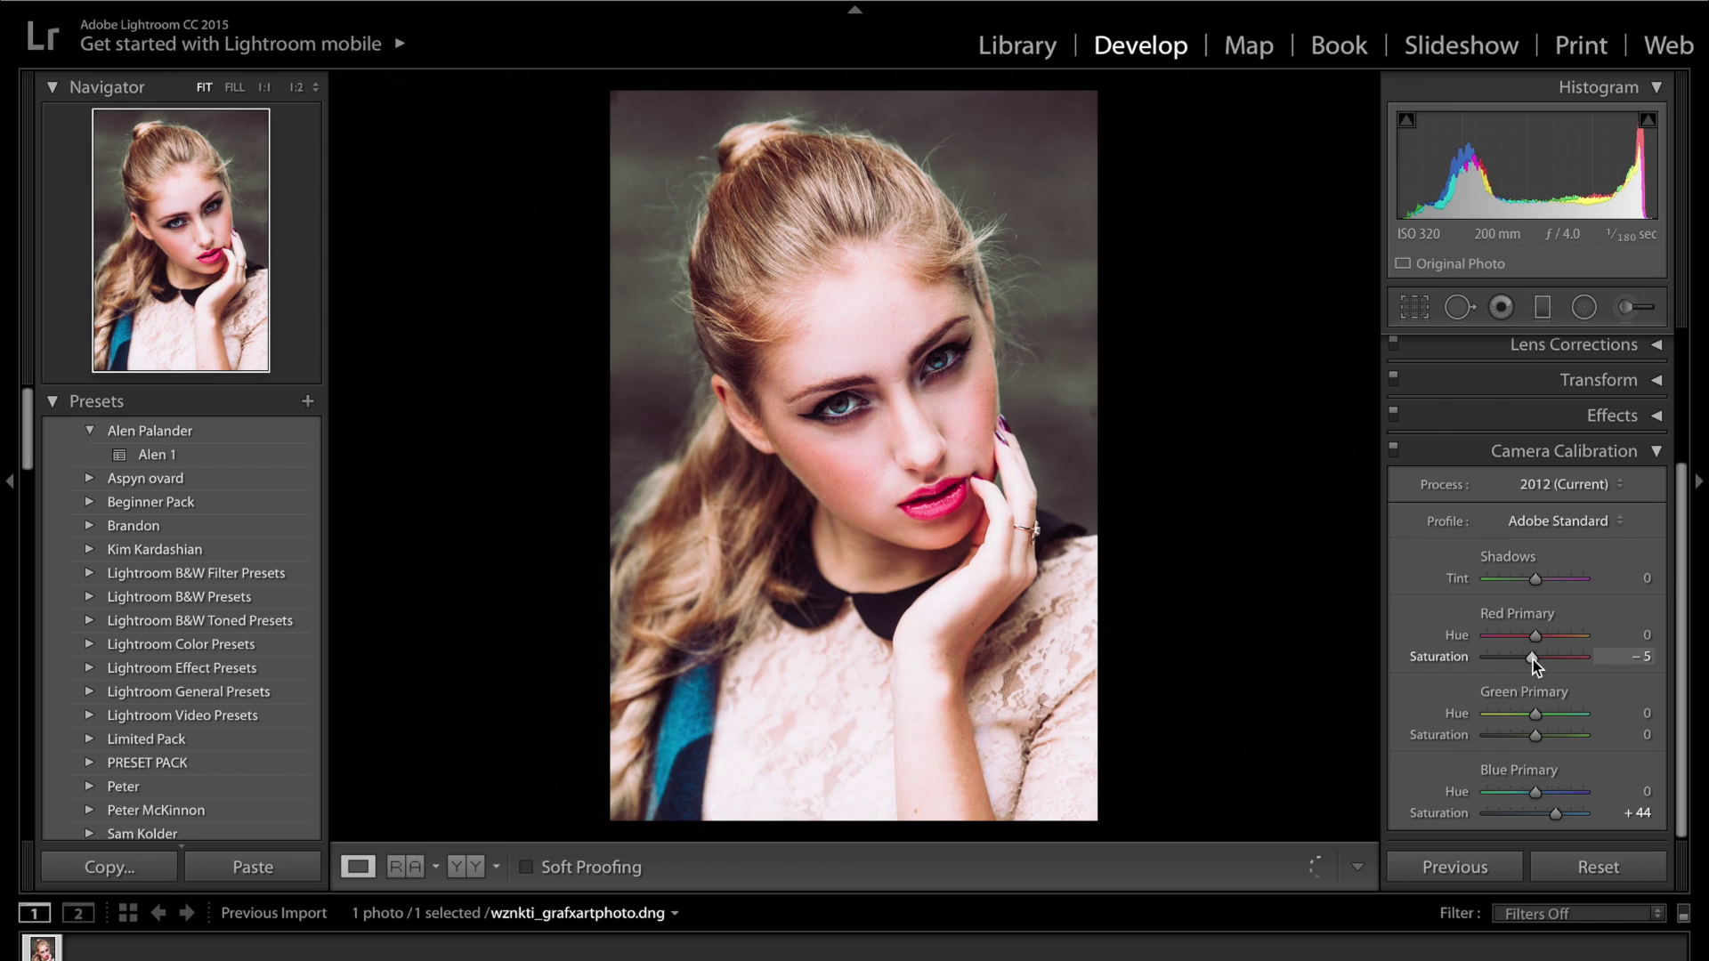
left_click(1535, 738)
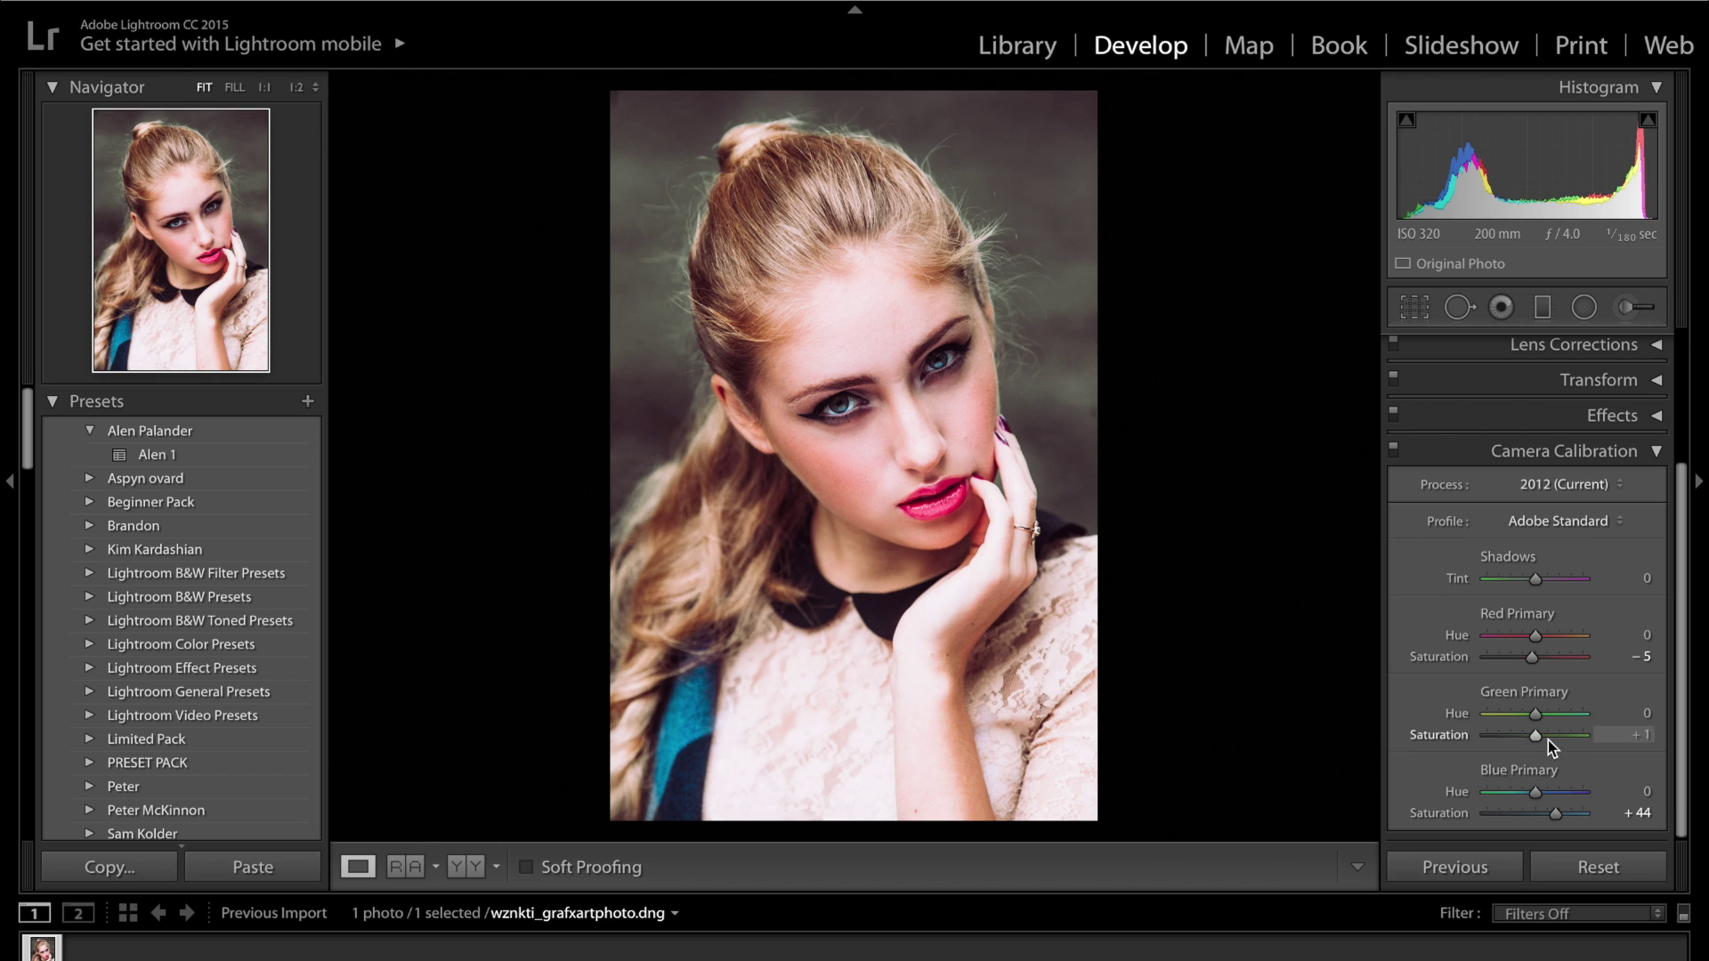
mouse_move(1552, 746)
left_mouse_down()
mouse_move(1500, 738)
mouse_move(1545, 749)
left_mouse_up()
left_click(1393, 450)
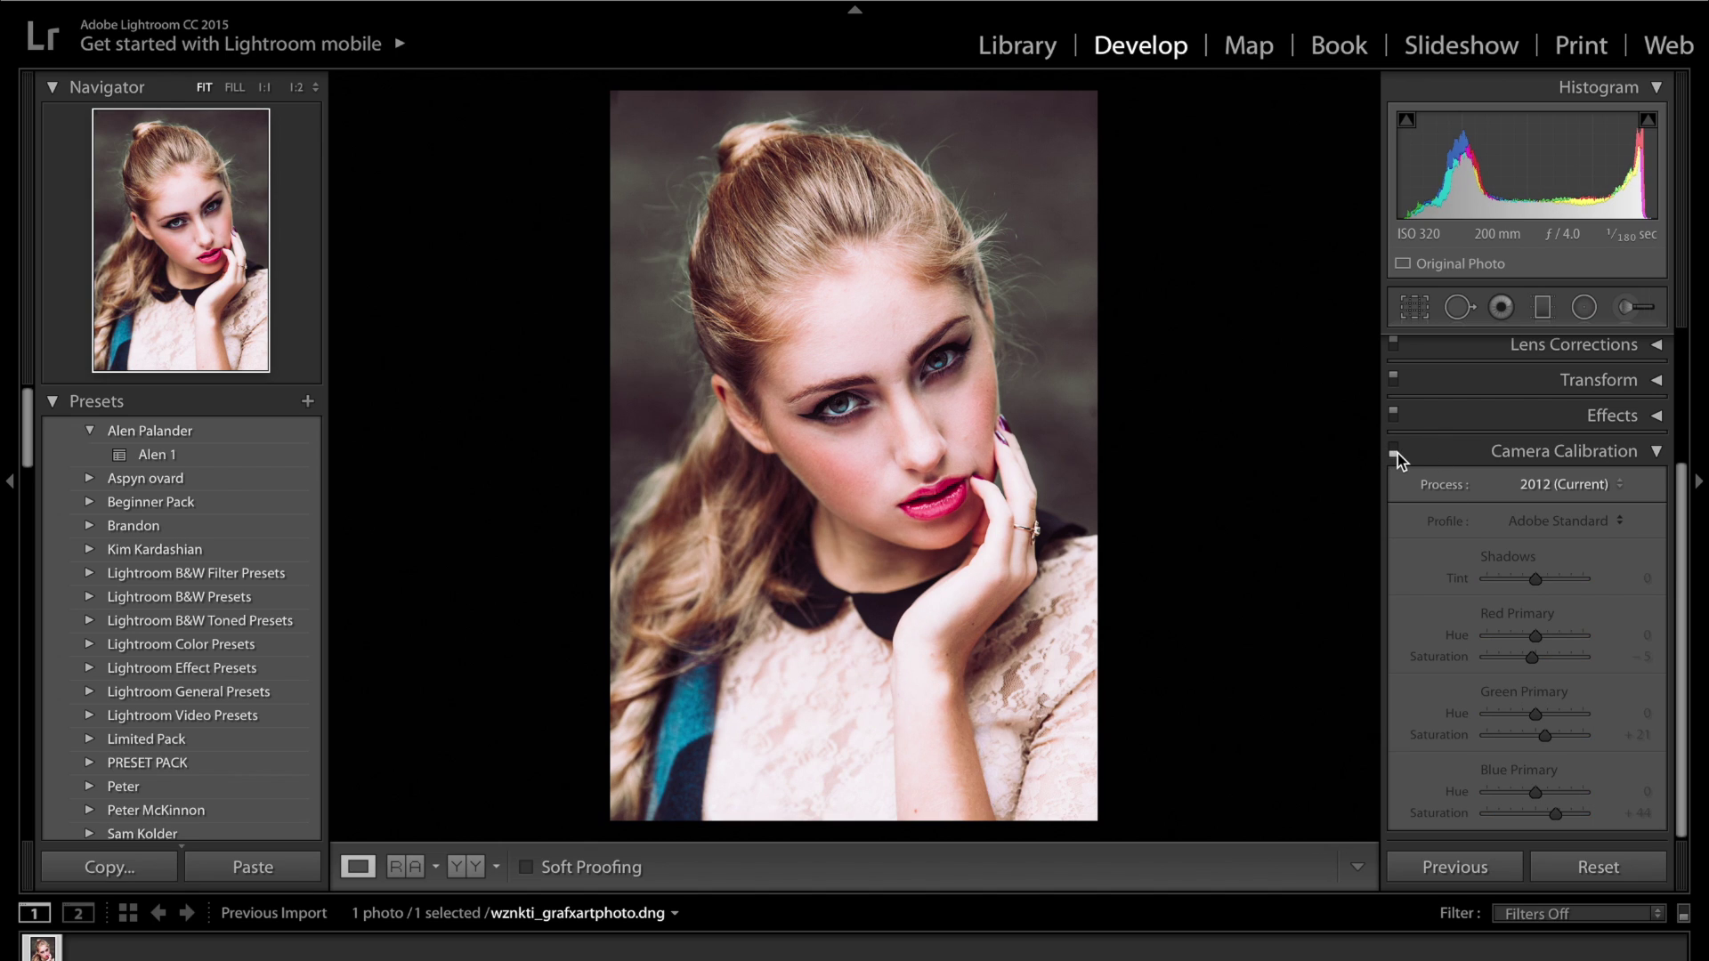
left_click(1396, 451)
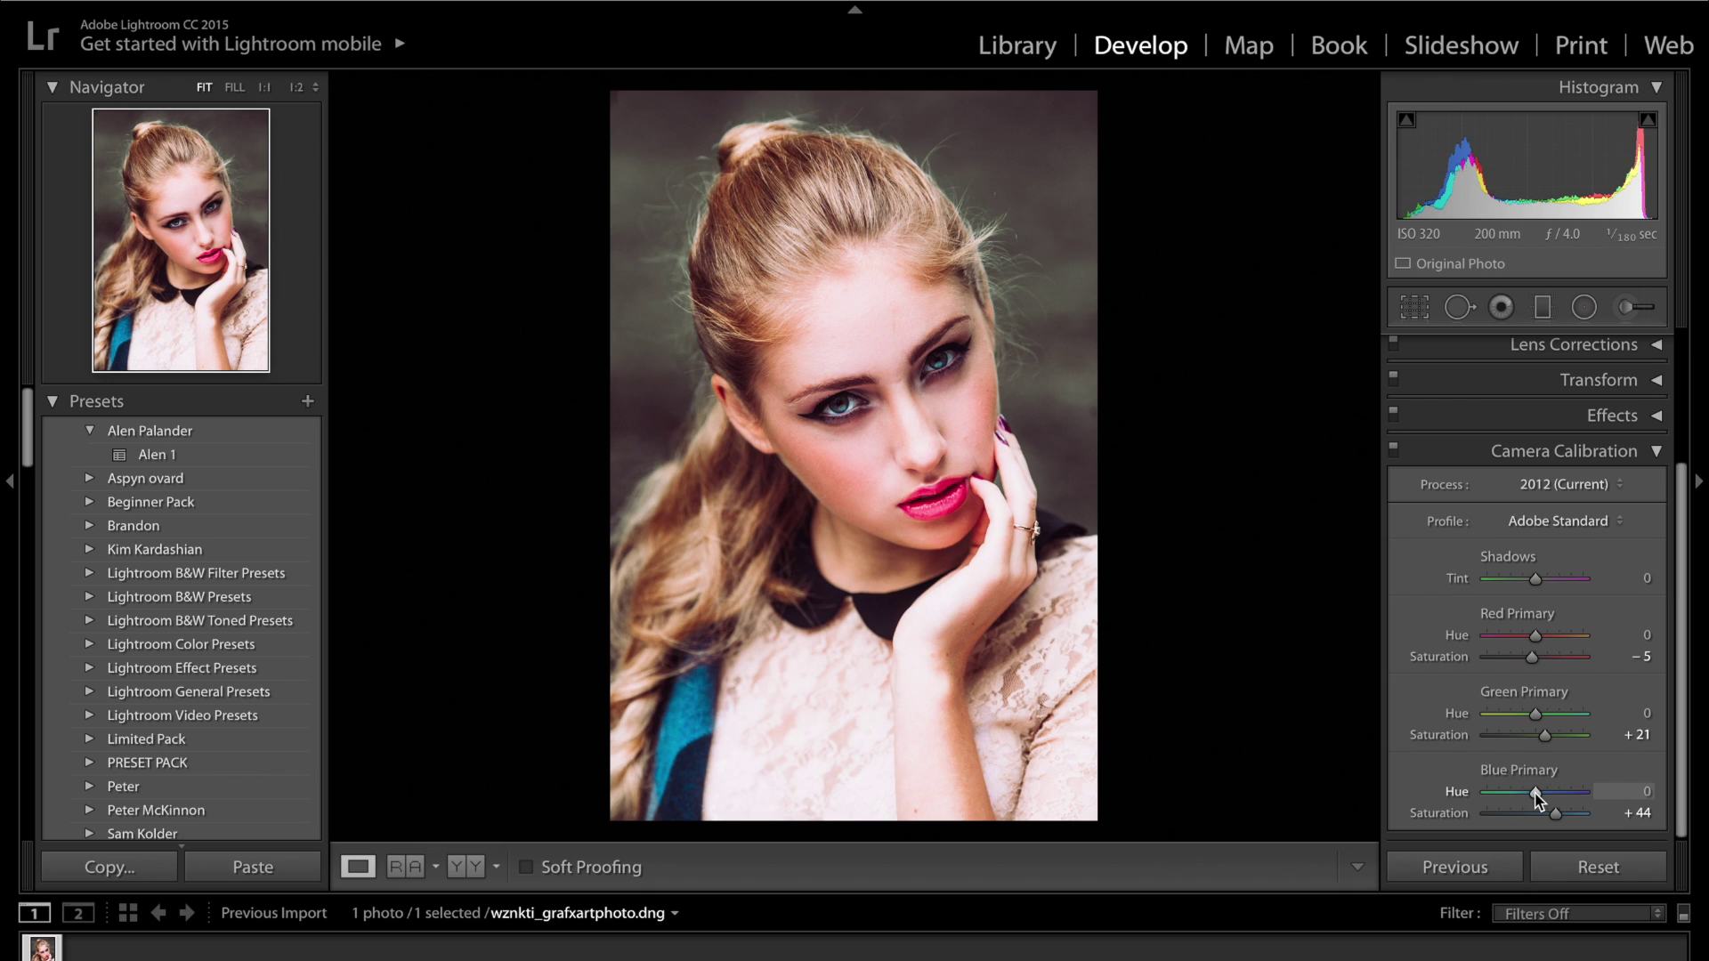
- Try a blue primary hue of −30 and a red primary hue of +33, and reset both
left_click_drag(1537, 795, 1522, 796)
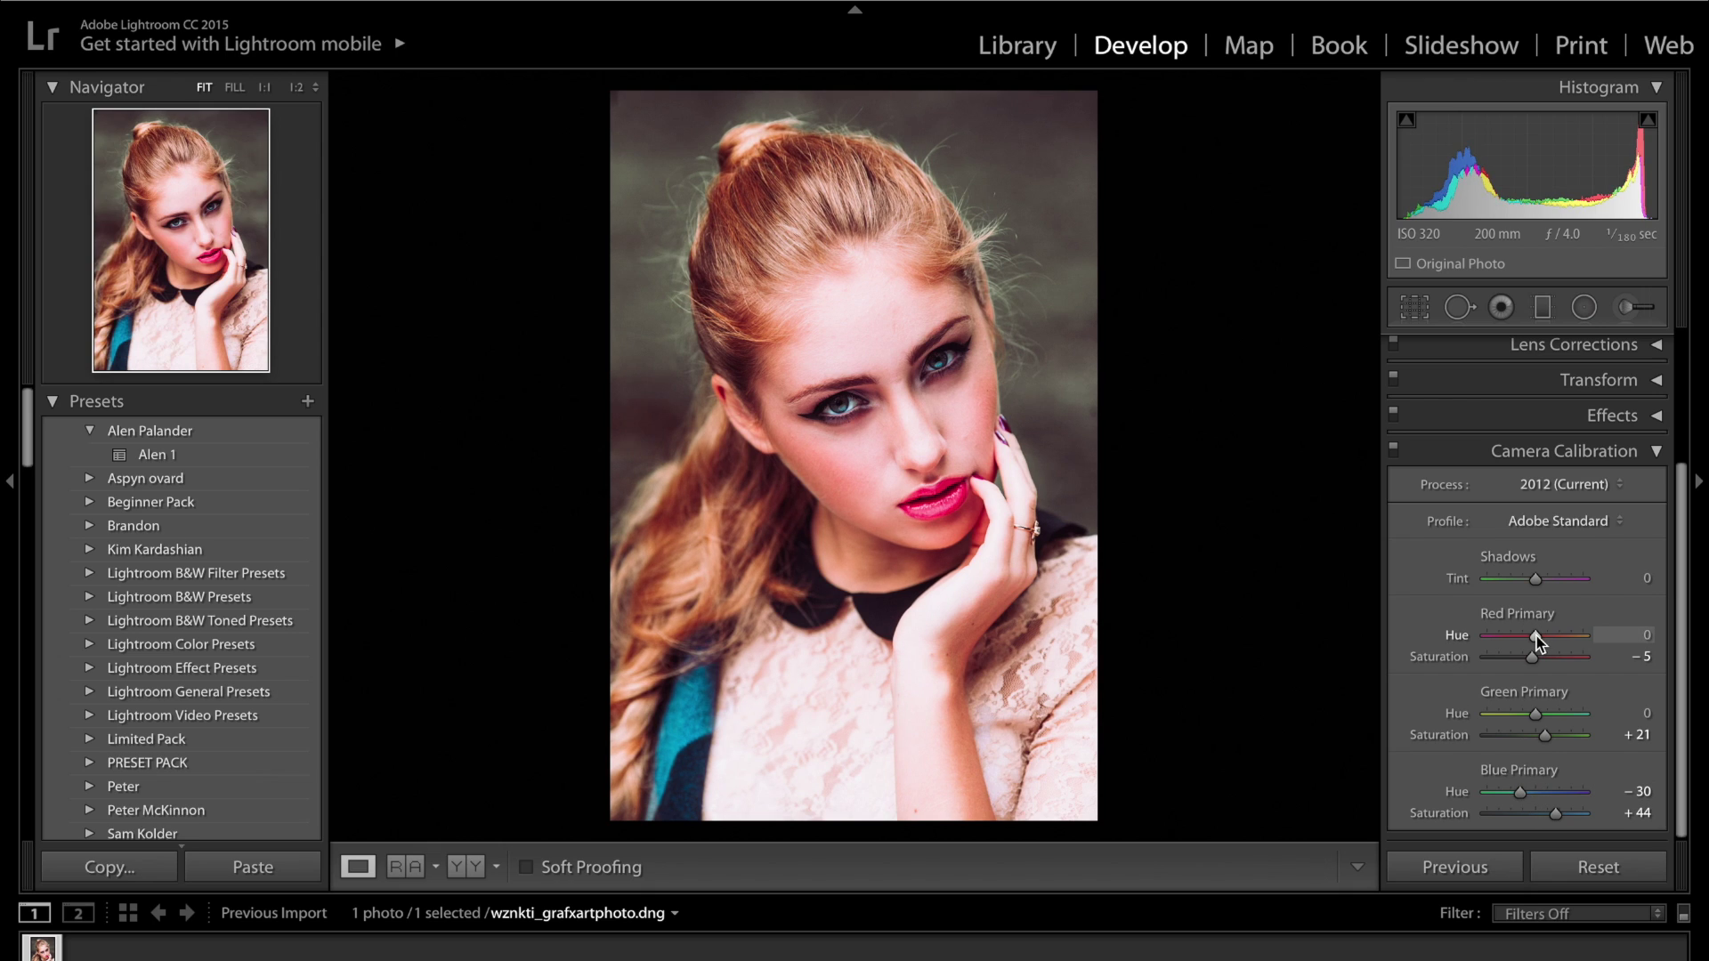
left_click_drag(1537, 636, 1551, 638)
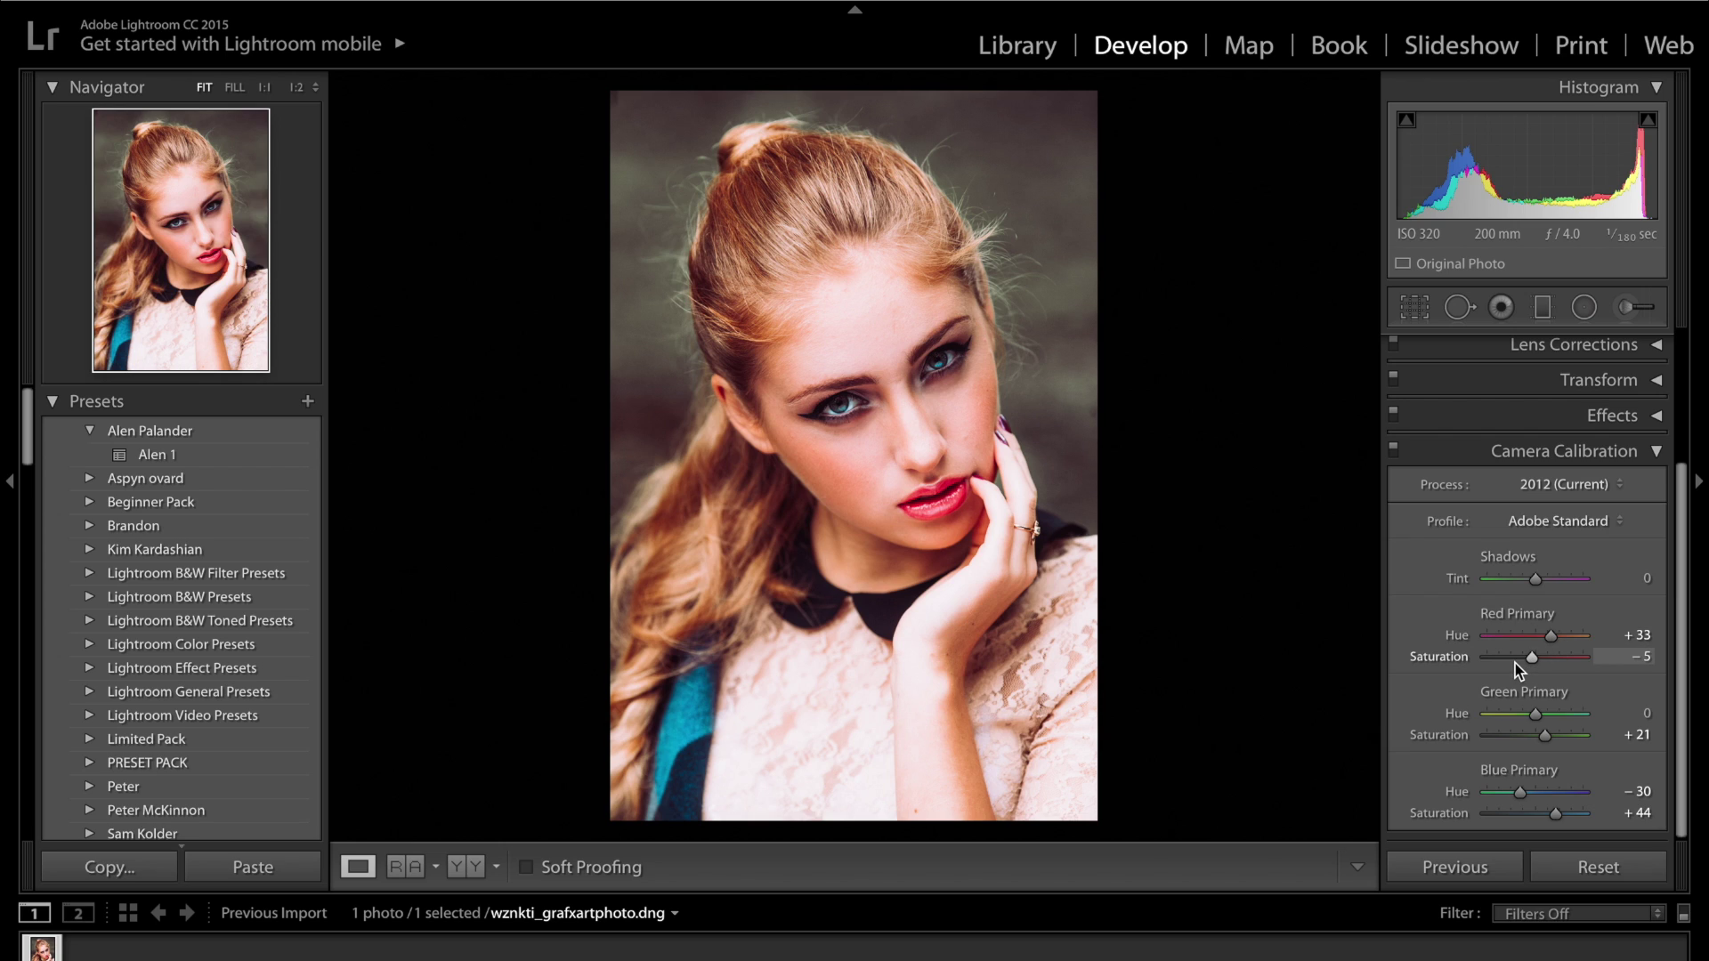
double_click(1460, 793)
double_click(1458, 635)
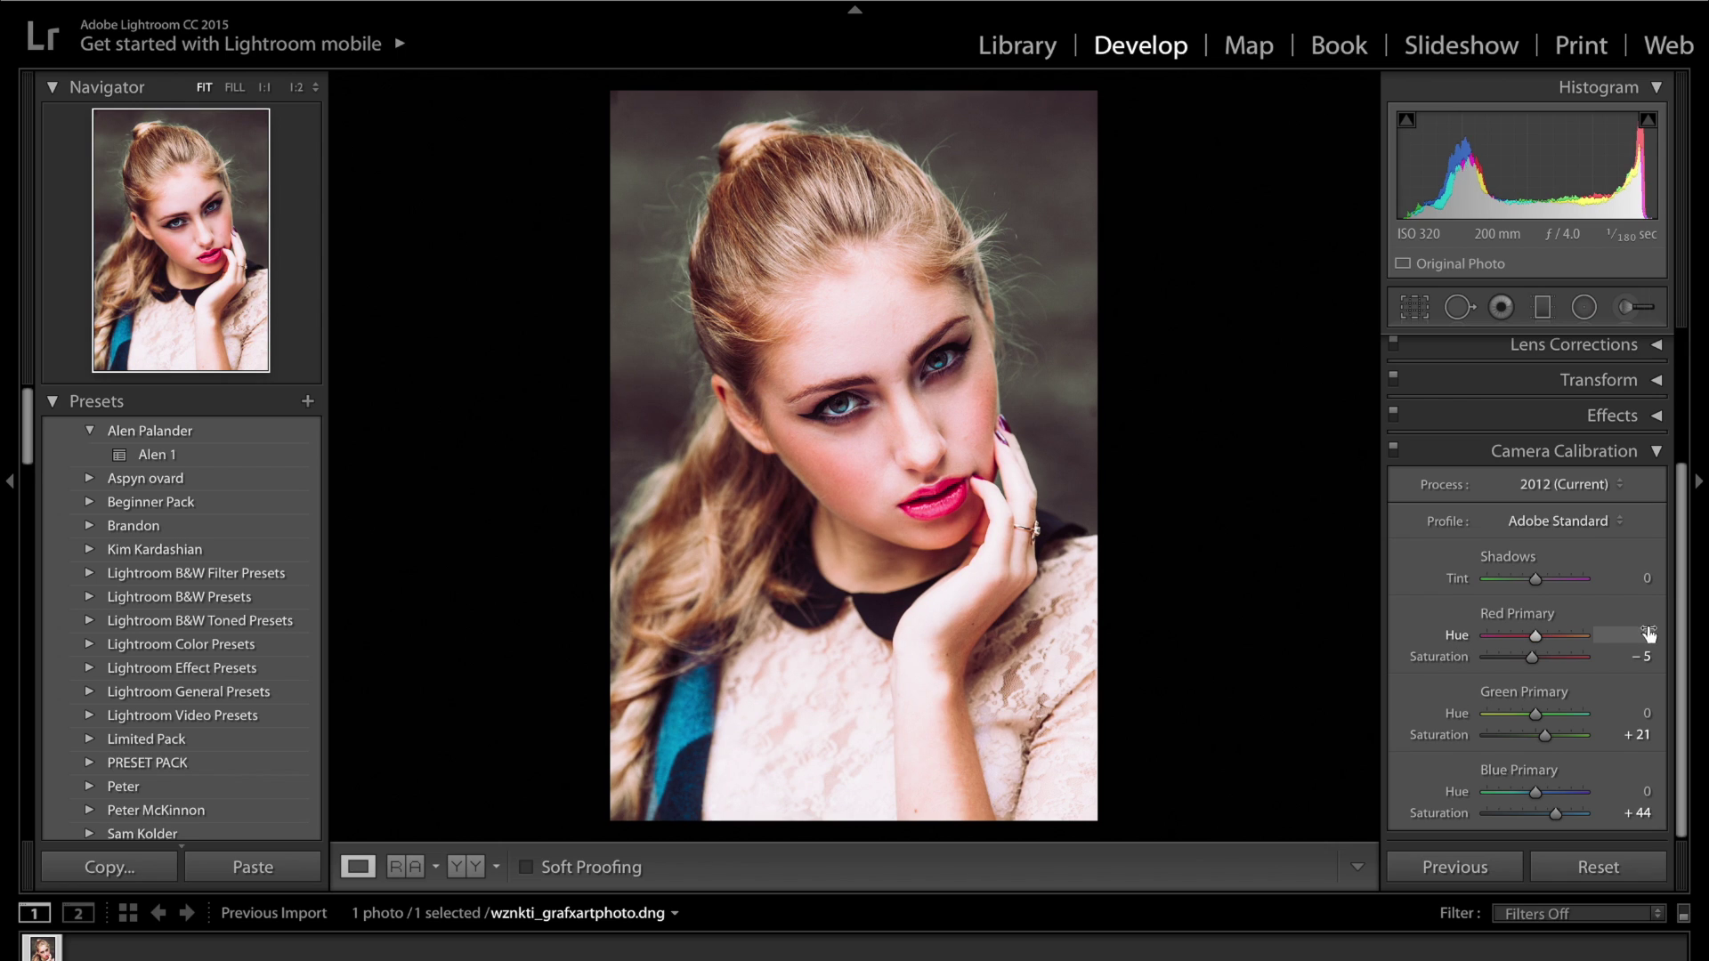
- Set Camera Calibration hue to +5 for red primary and −5 for blue primary, and blue primary saturation to +34
left_click(1643, 635)
type("5")
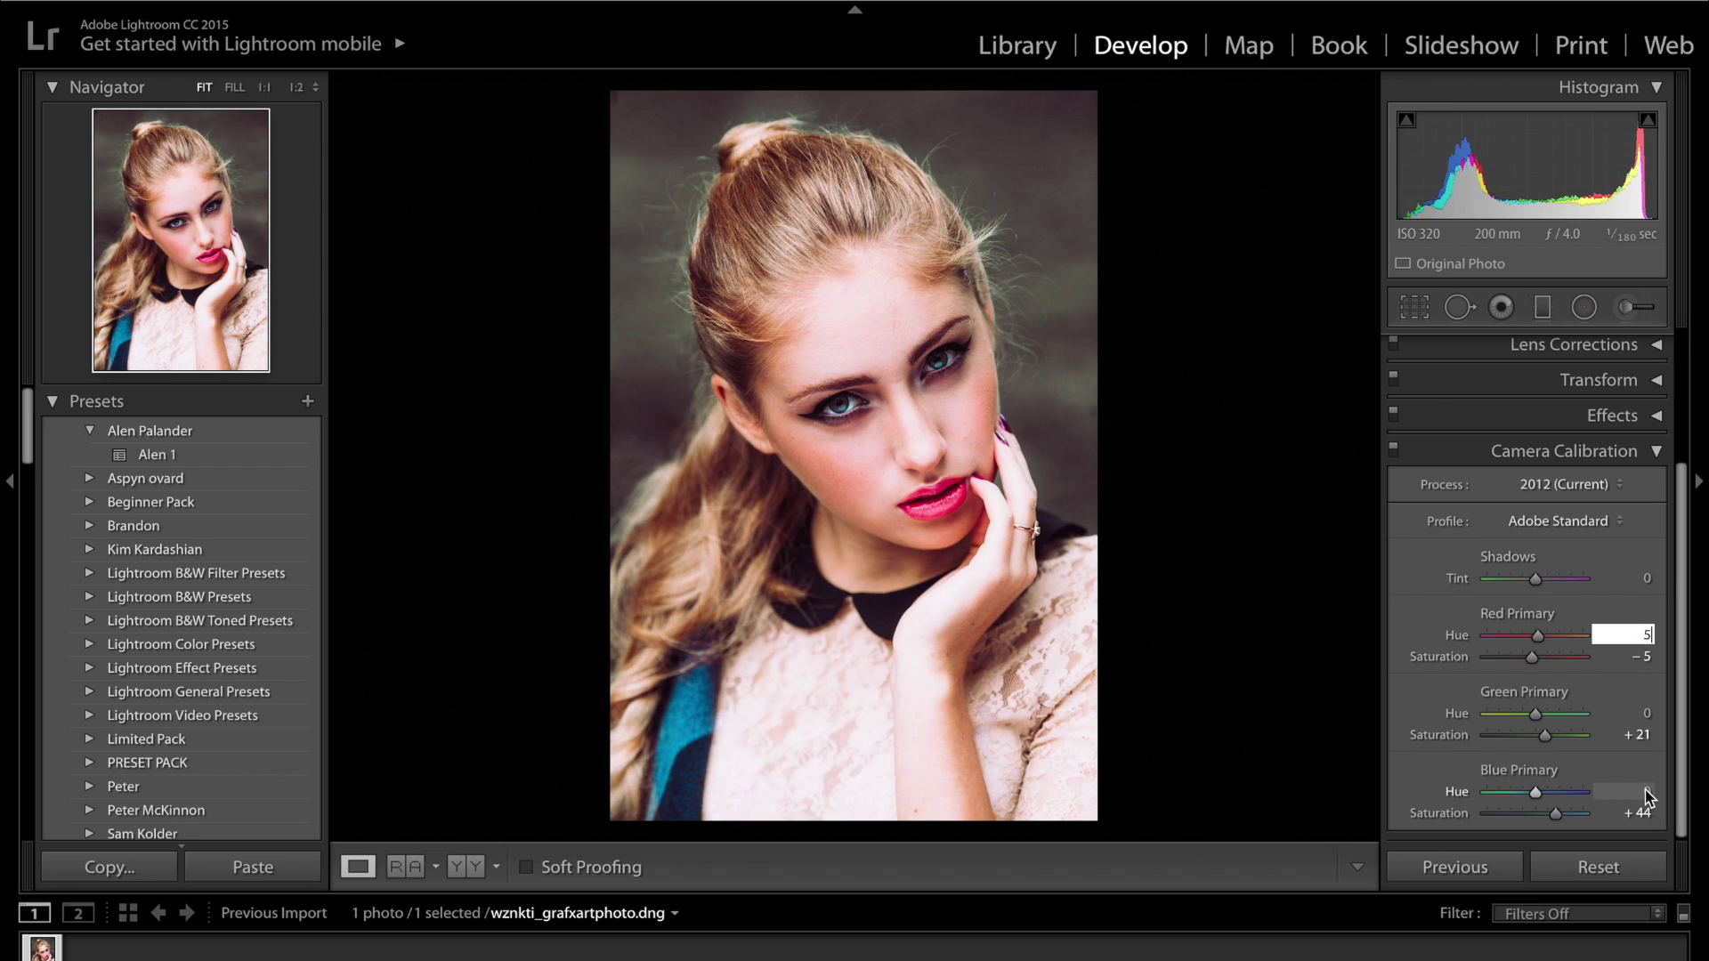
left_click(1643, 791)
type("-5")
key("Return")
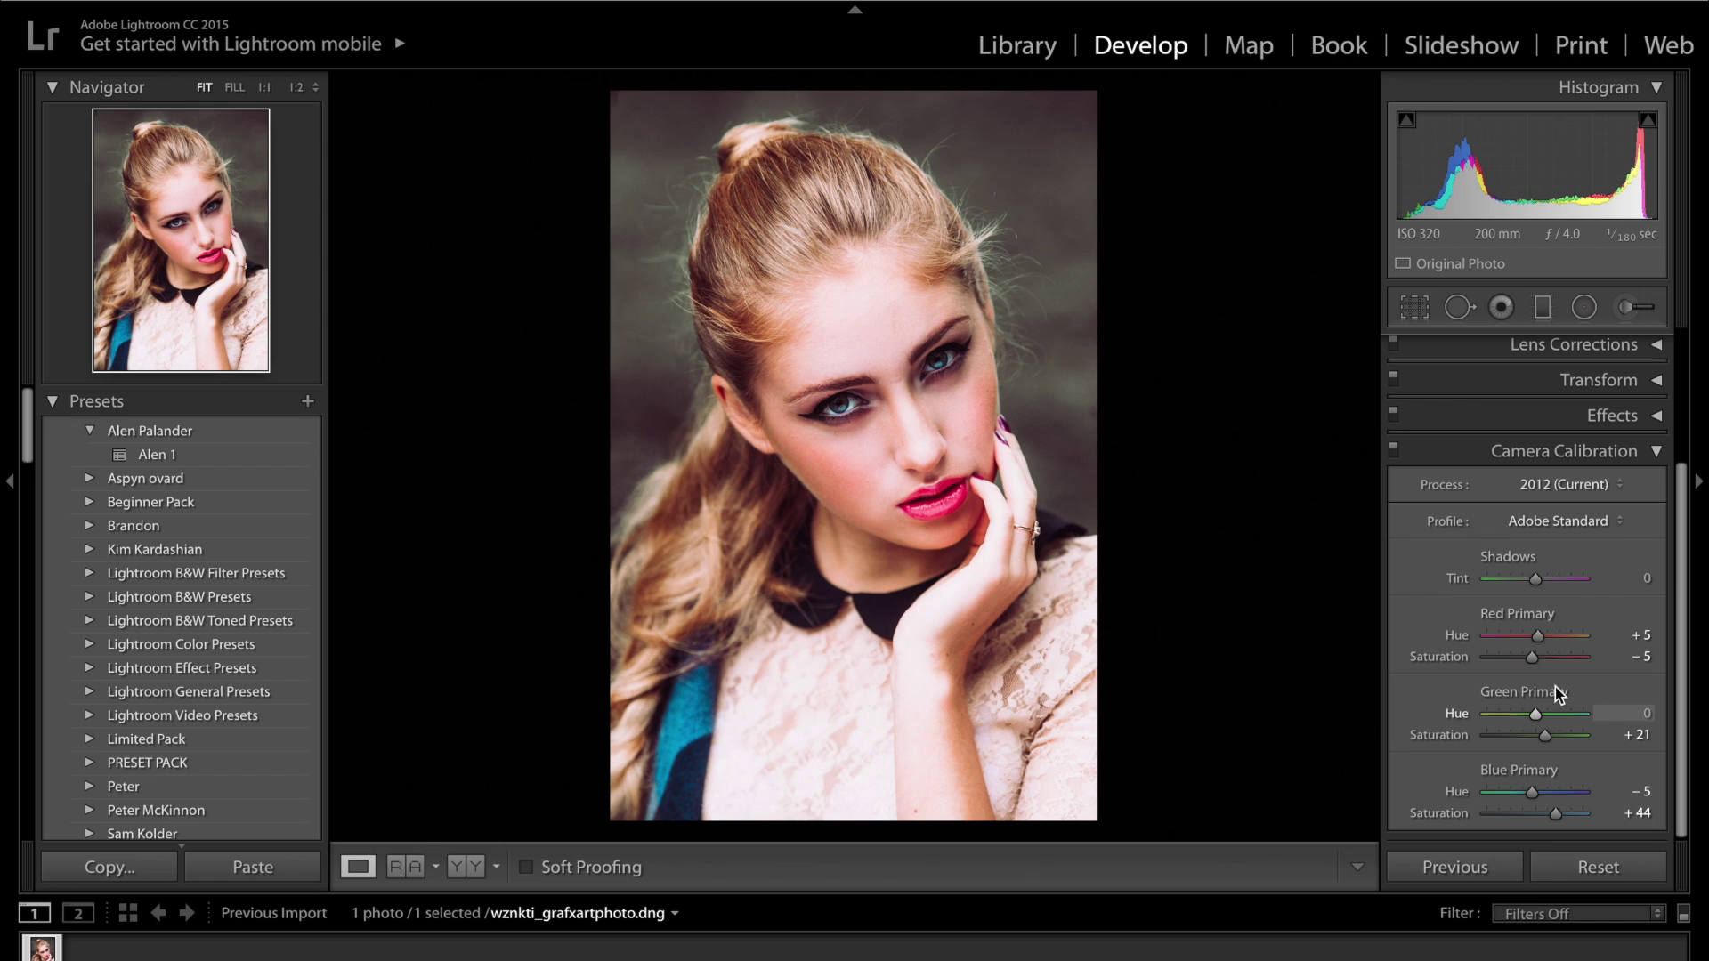
left_click_drag(1556, 813, 1549, 815)
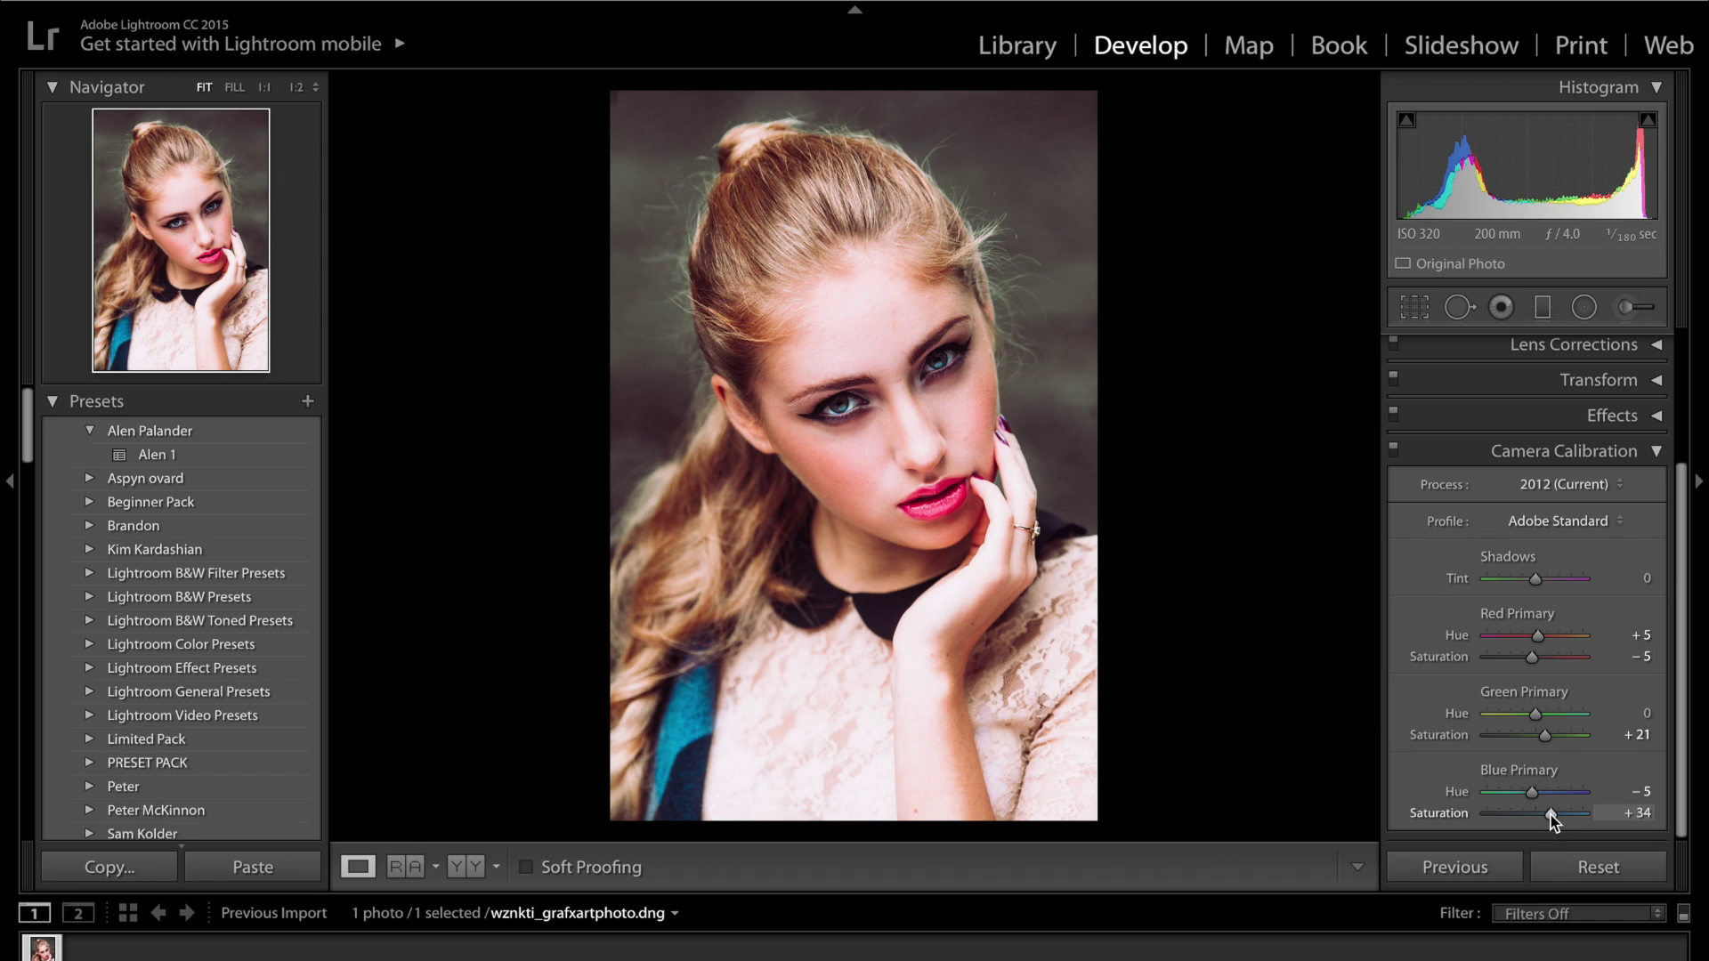
- Compare the photo with and without the camera calibration, and collapse the Camera Calibration settings
left_click(1394, 450)
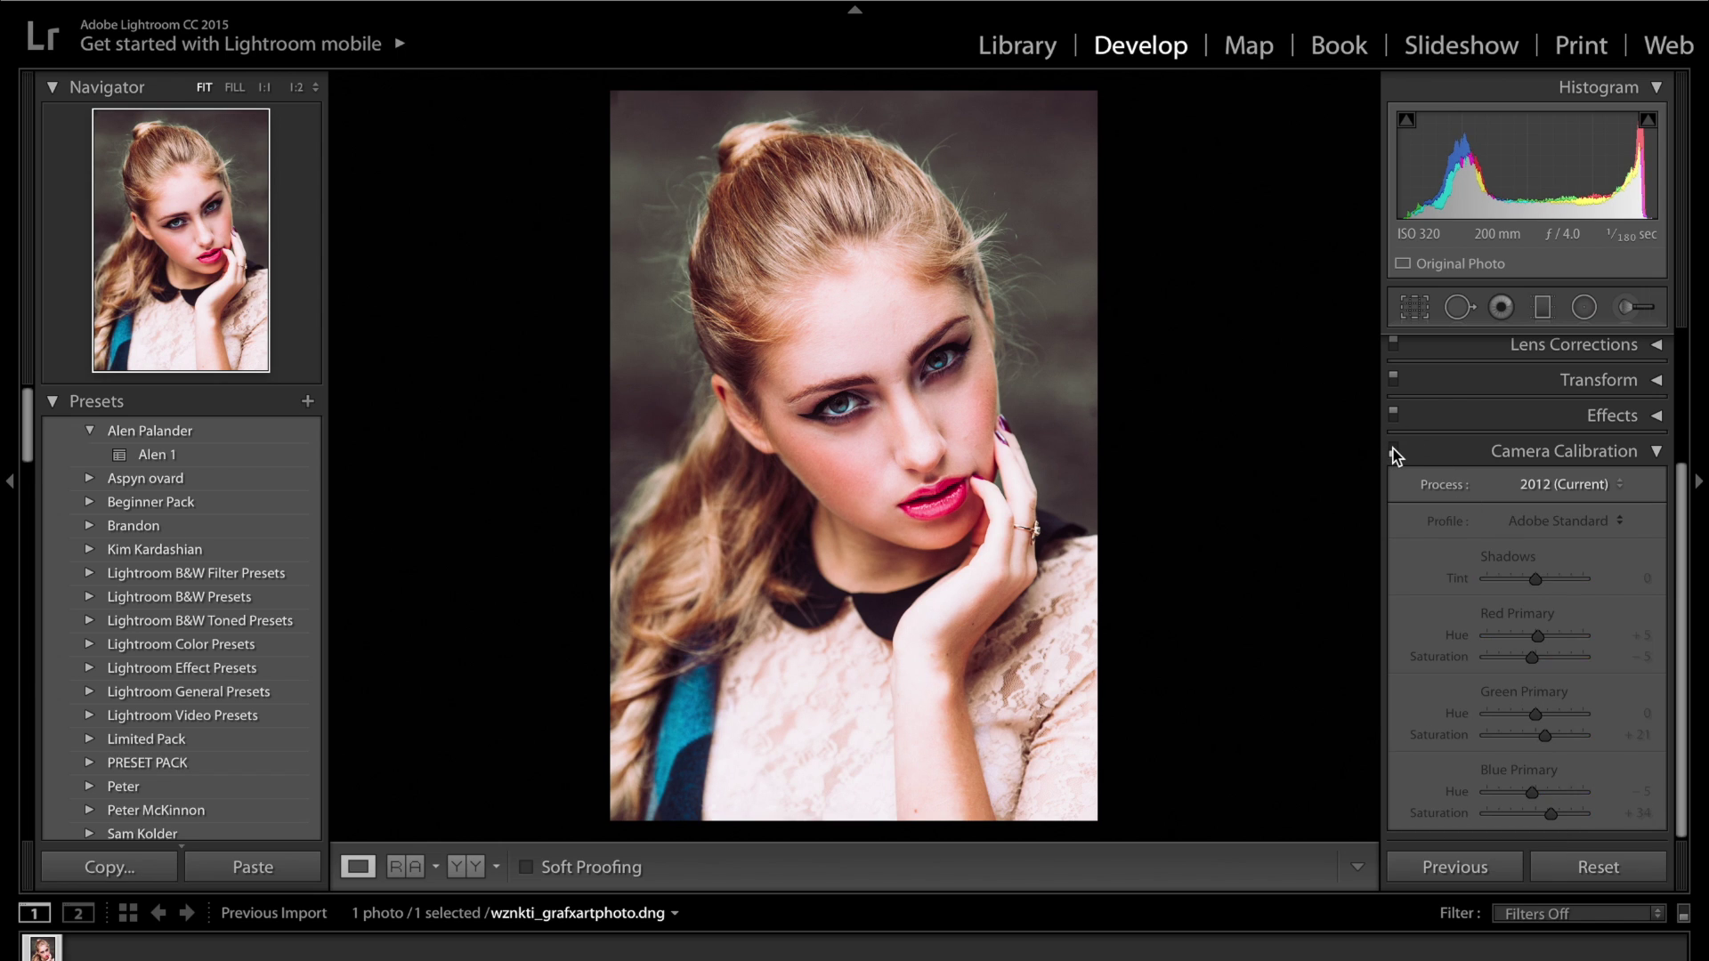
left_click(1394, 452)
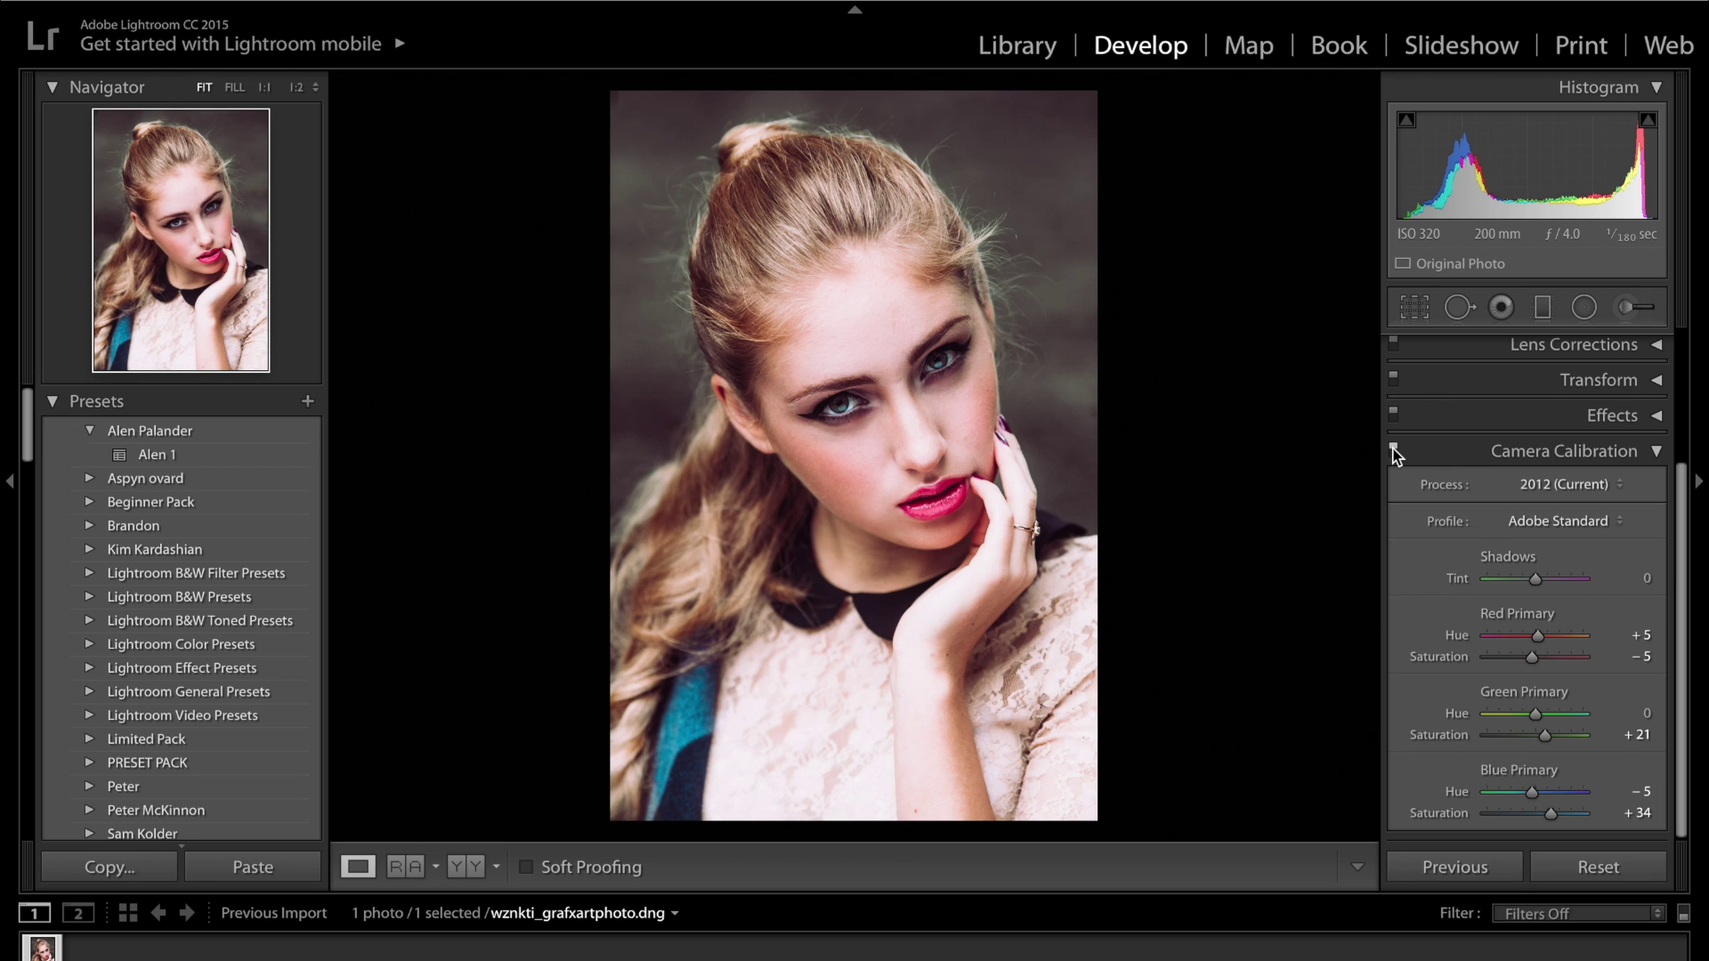
left_click(1495, 451)
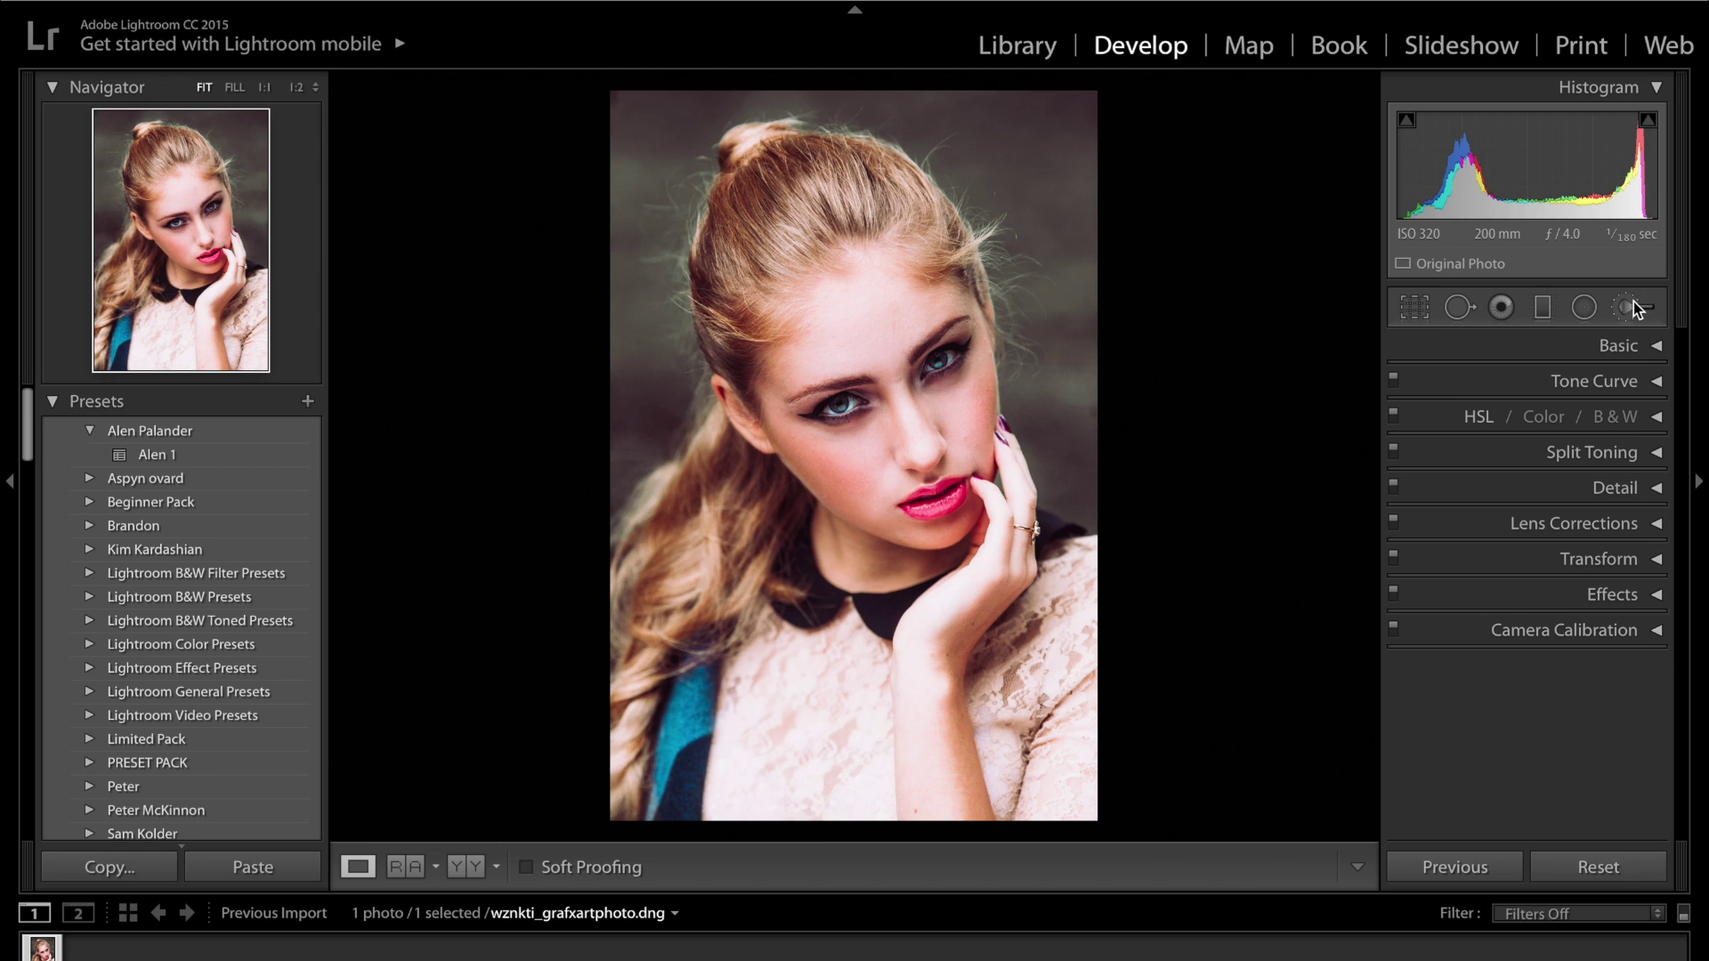
- Paint an Adjustment Brush mask over both eyes with the edit pins hidden, and return the pins to Auto
key("k")
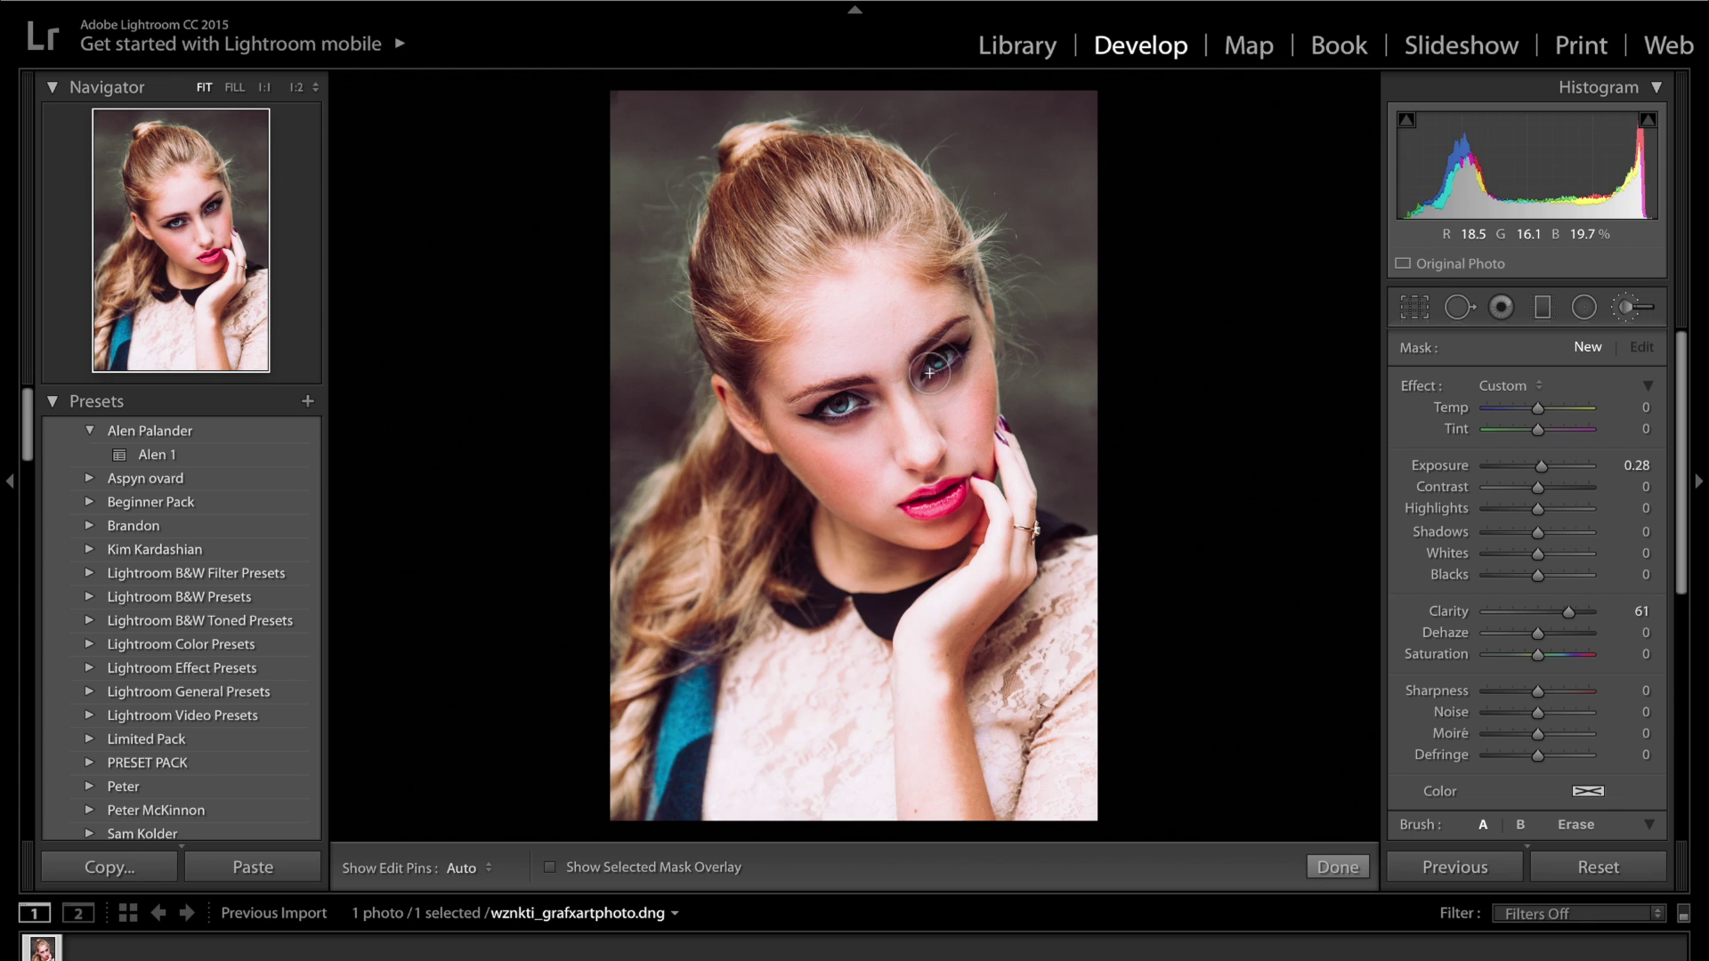
key("h")
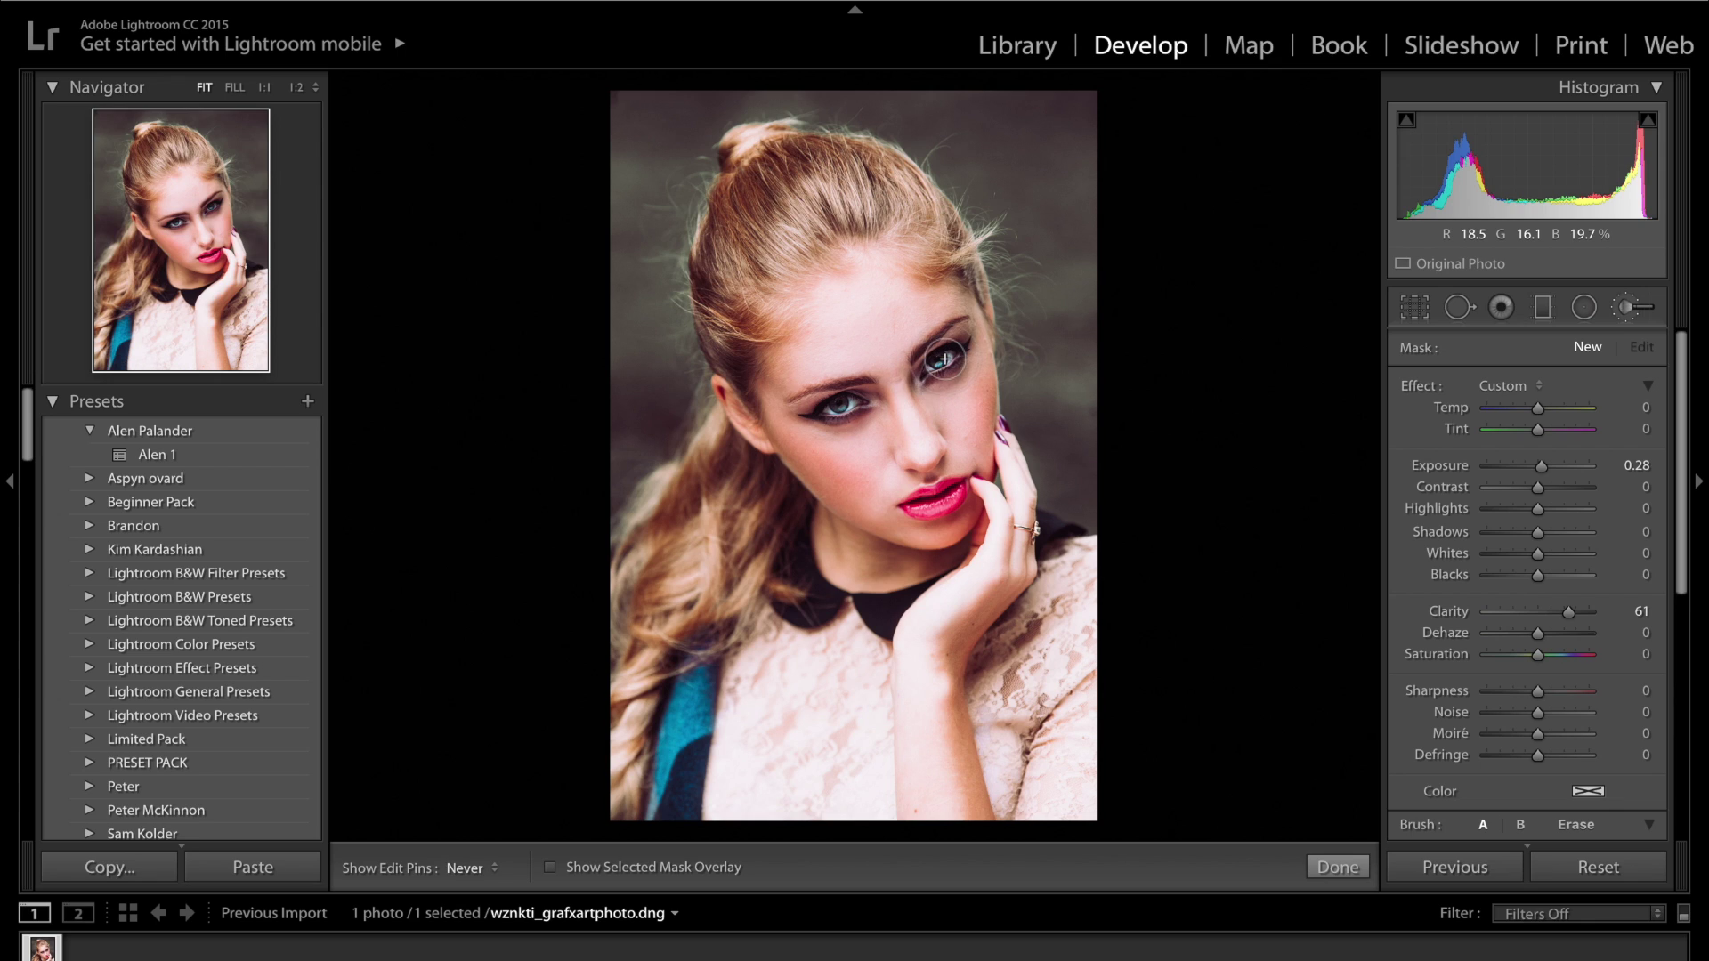
mouse_move(844, 402)
left_mouse_down()
mouse_move(864, 396)
mouse_move(850, 419)
mouse_move(818, 417)
left_mouse_up()
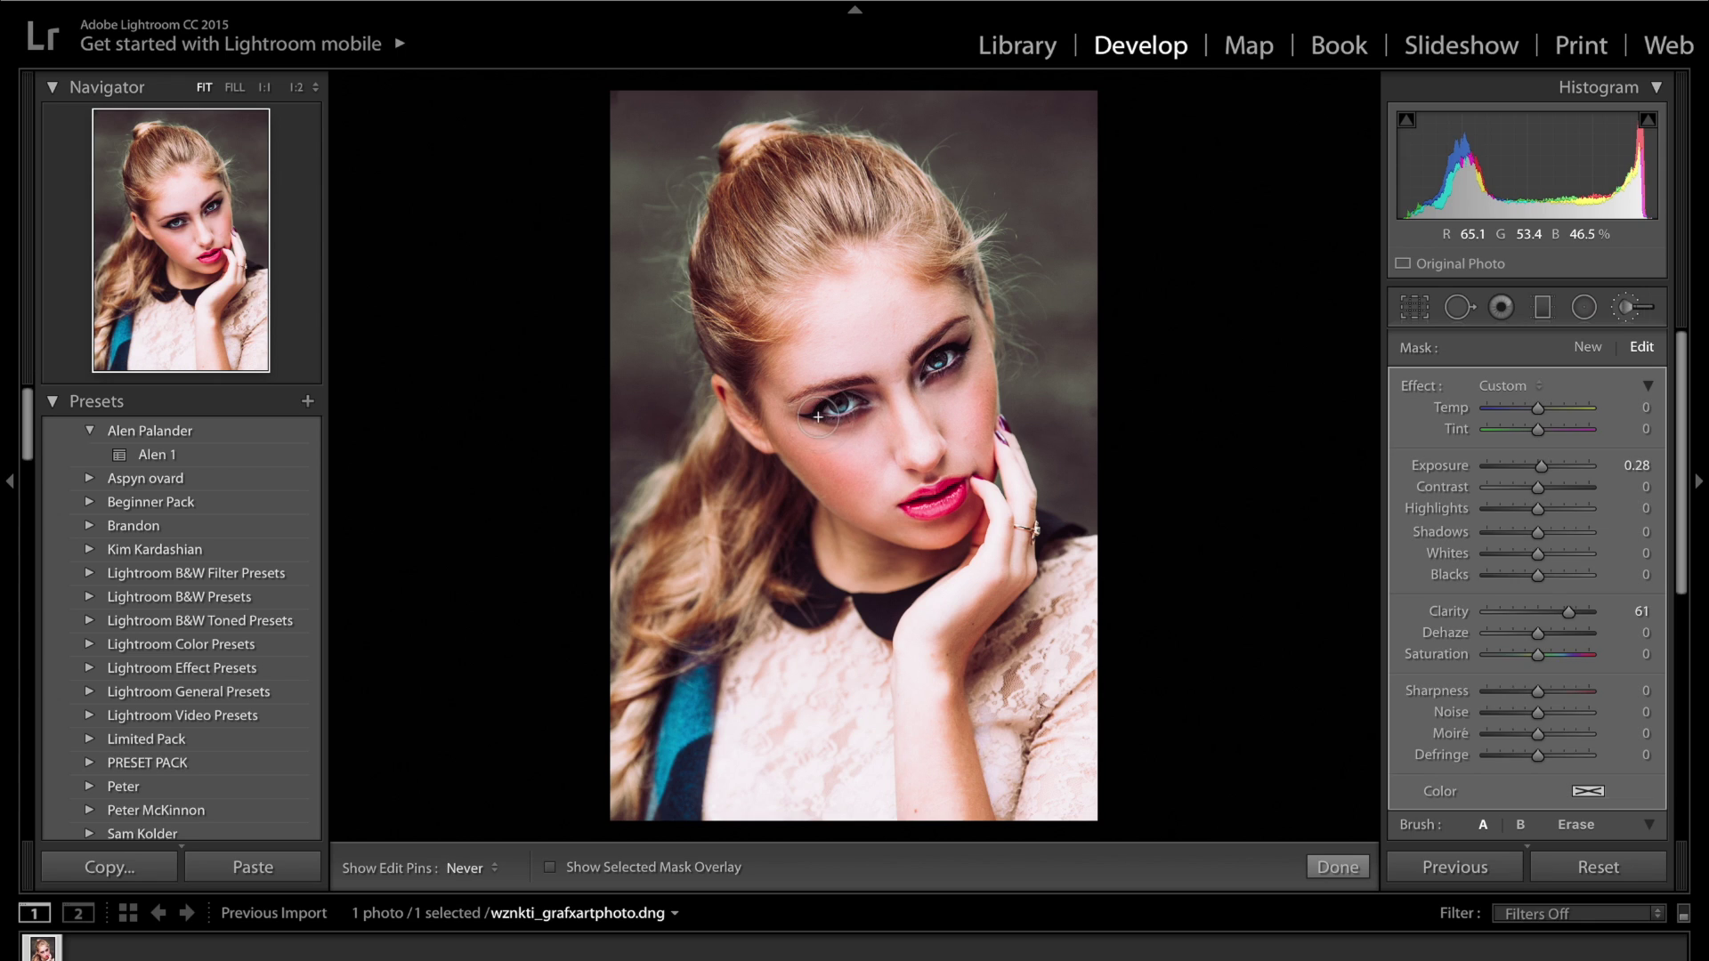
key("h")
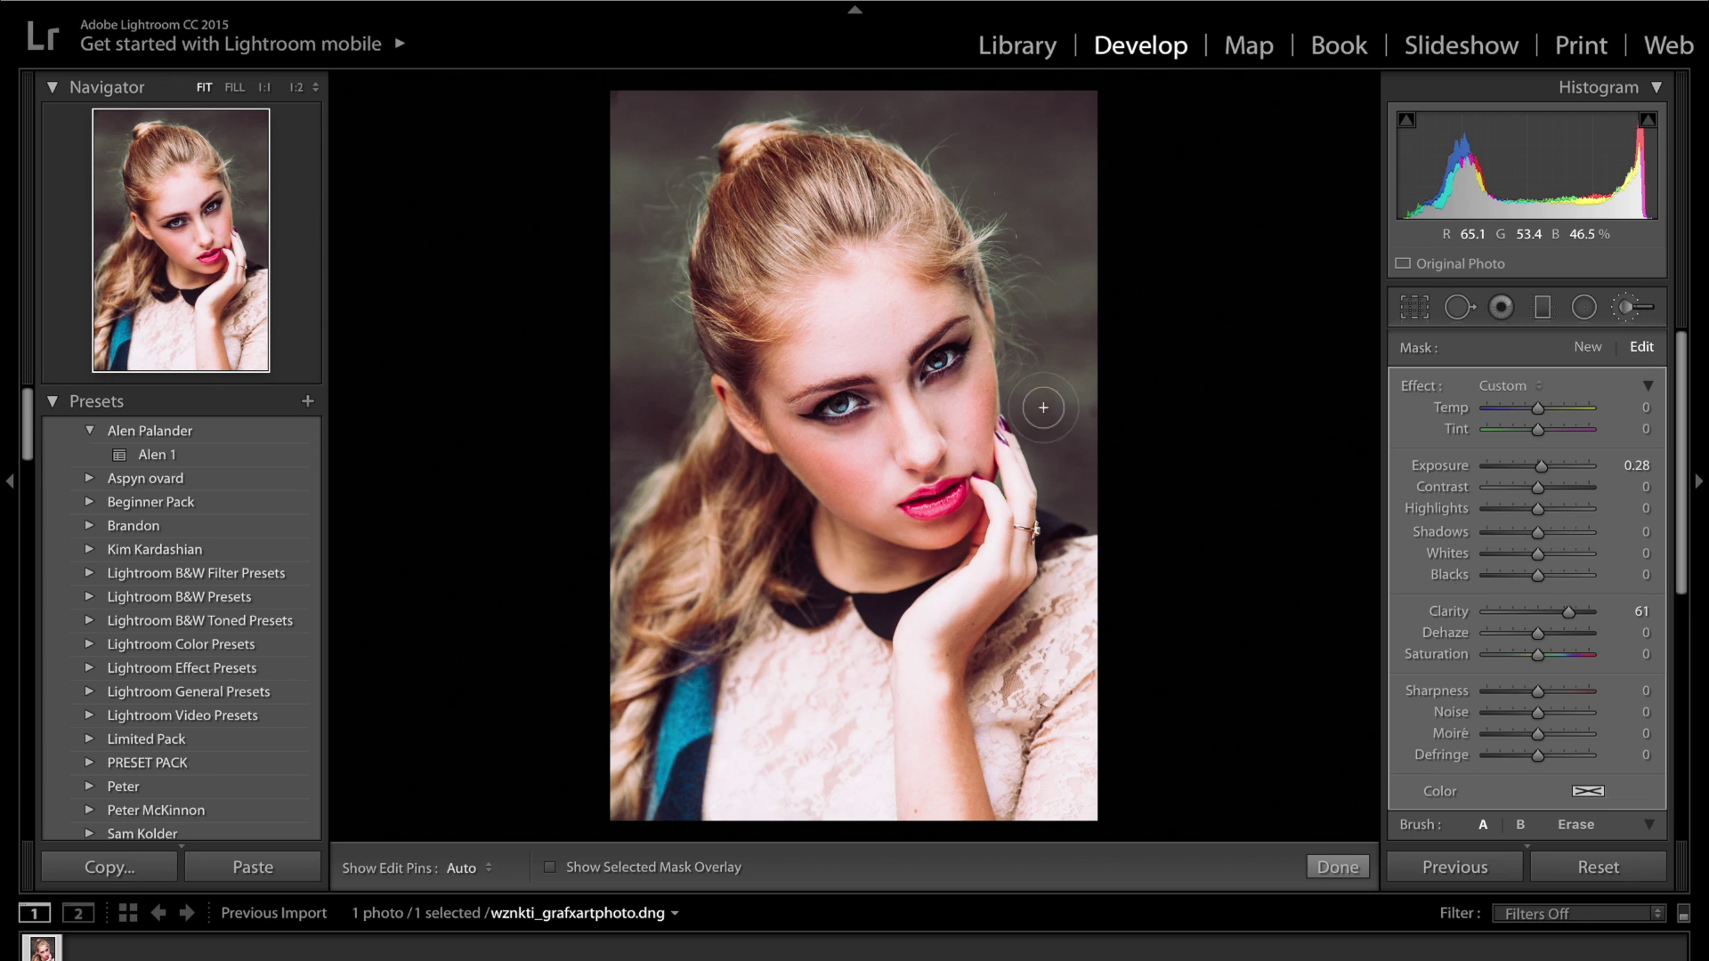
- Reset the eye mask's effect sliders, and set its shadows to 100, highlights to 19 and contrast to −53
double_click(1412, 383)
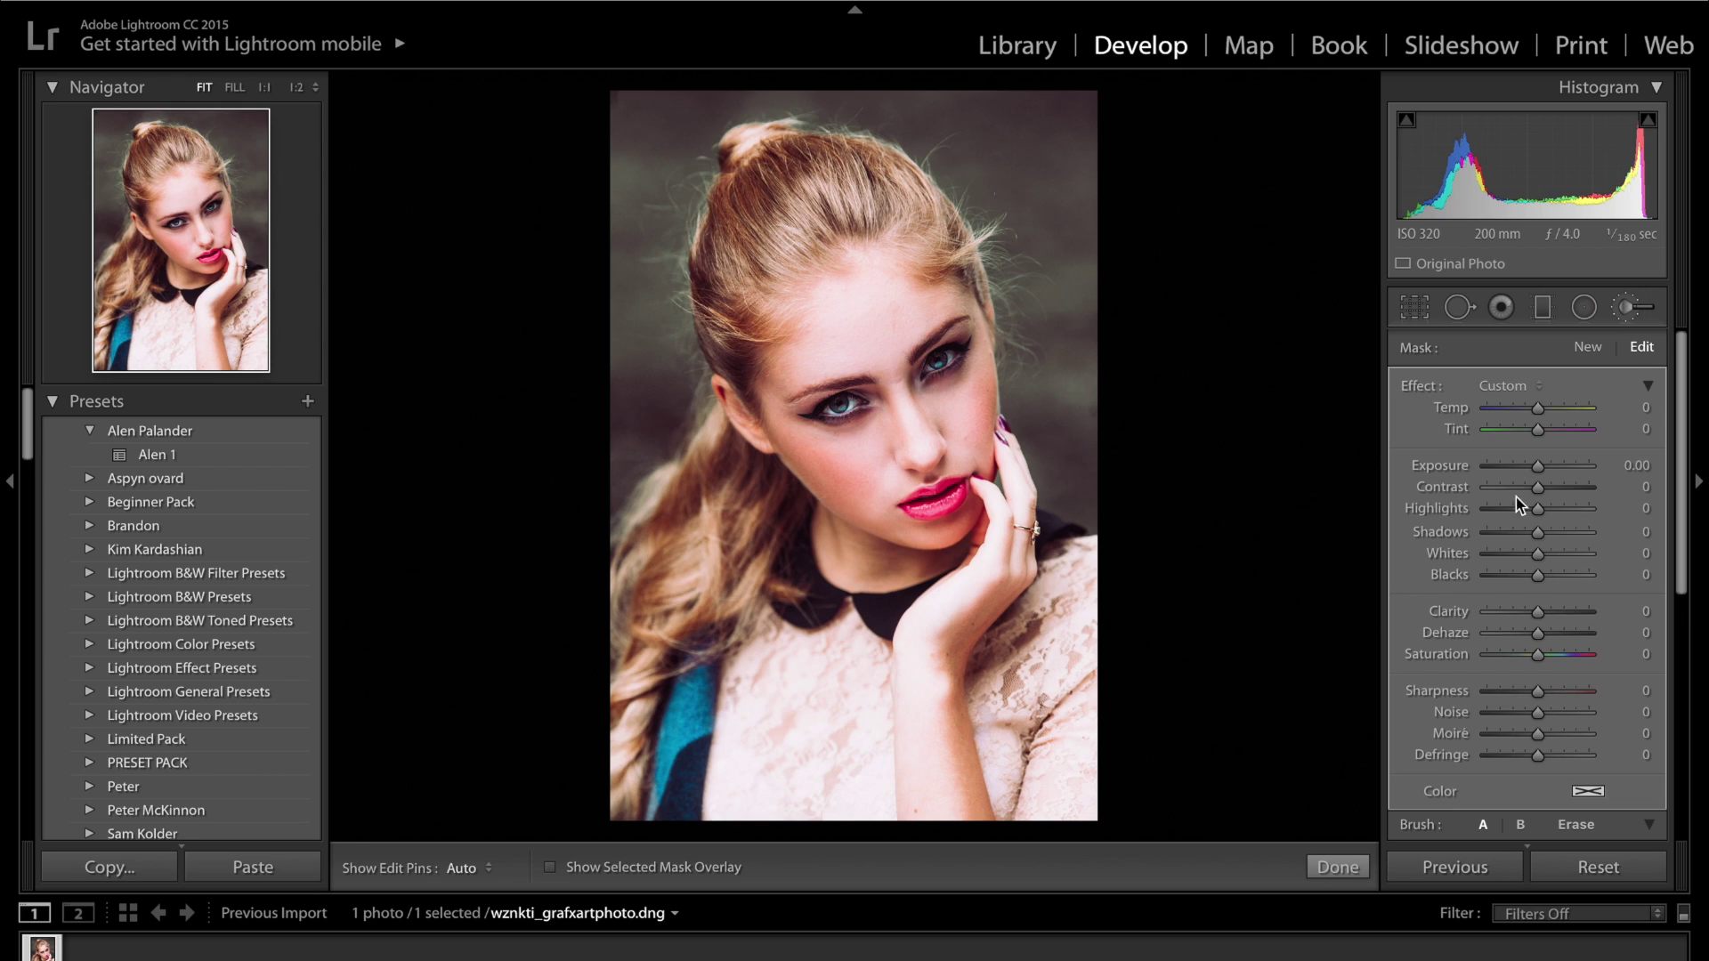
left_click_drag(1572, 534, 1652, 538)
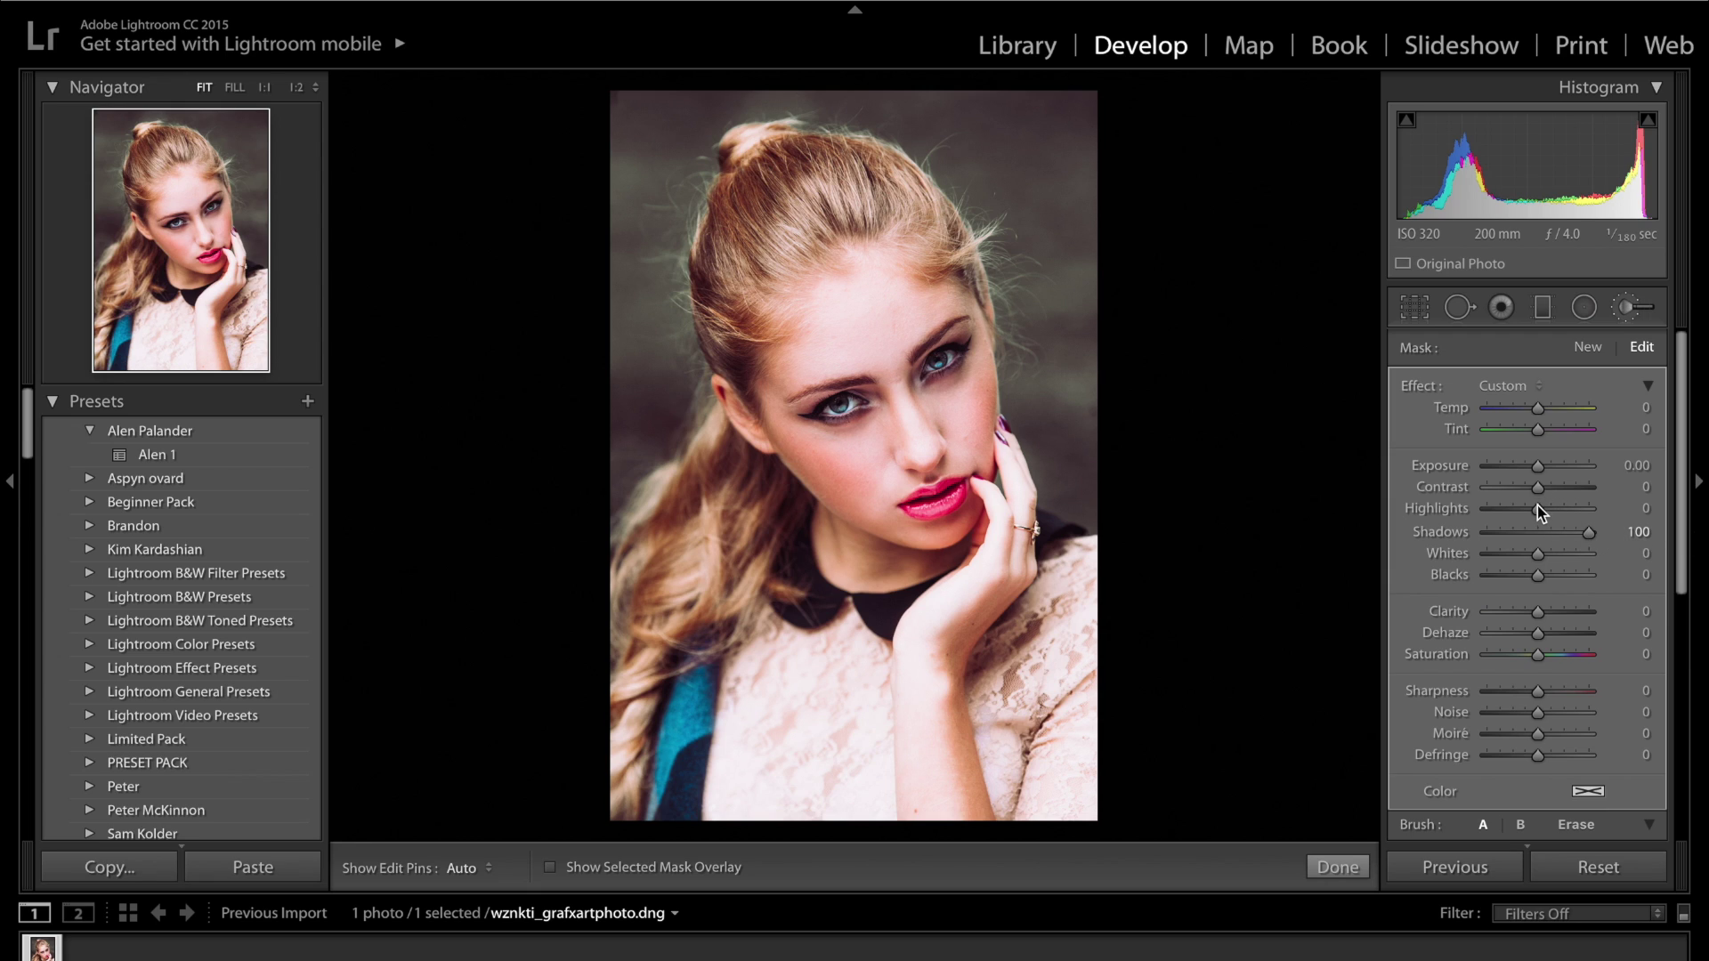
left_click_drag(1539, 514, 1541, 473)
left_click(1546, 470)
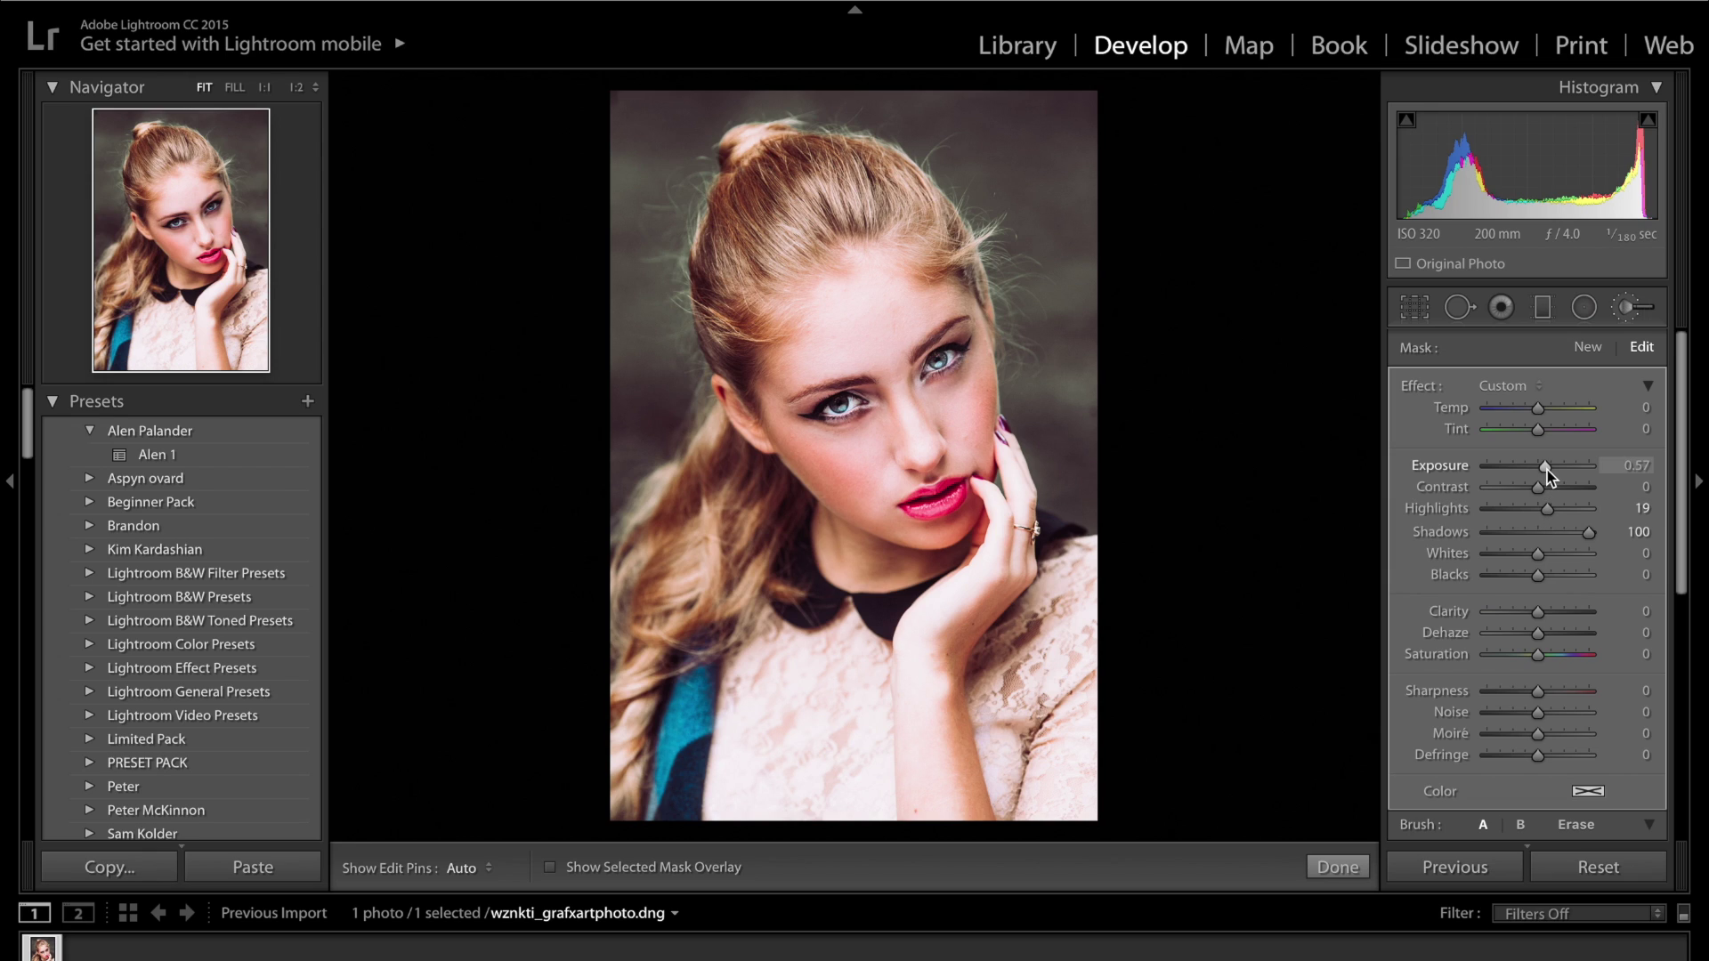
left_click_drag(1546, 470, 1546, 470)
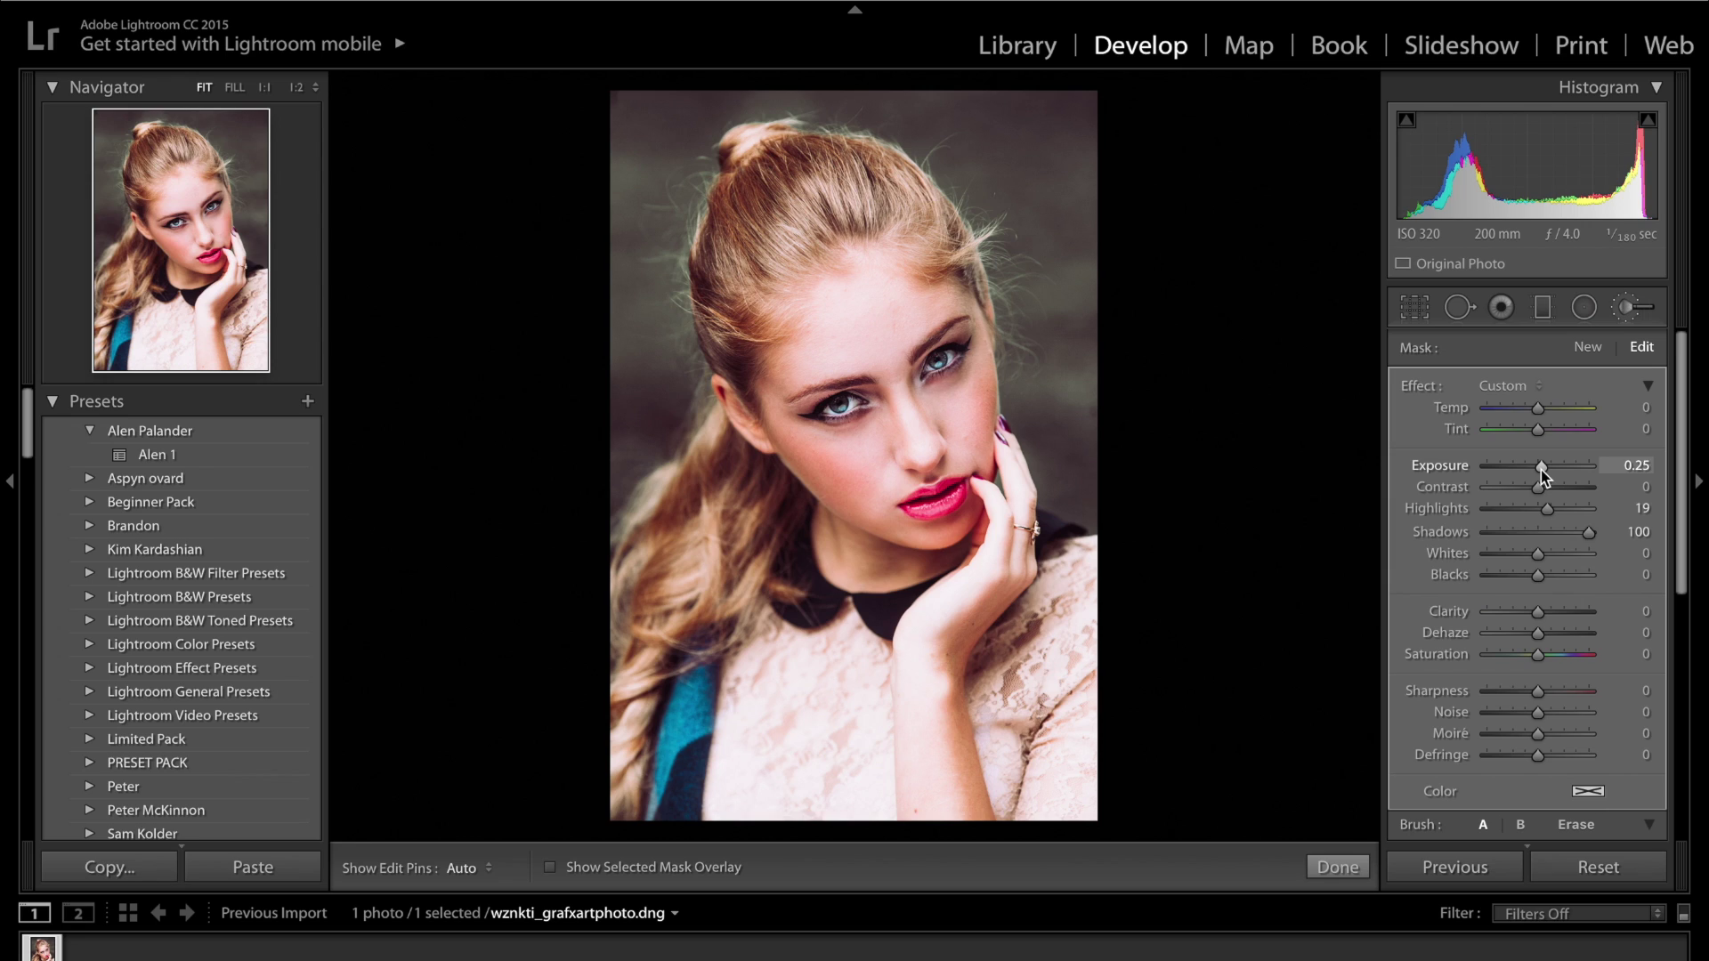
double_click(1541, 470)
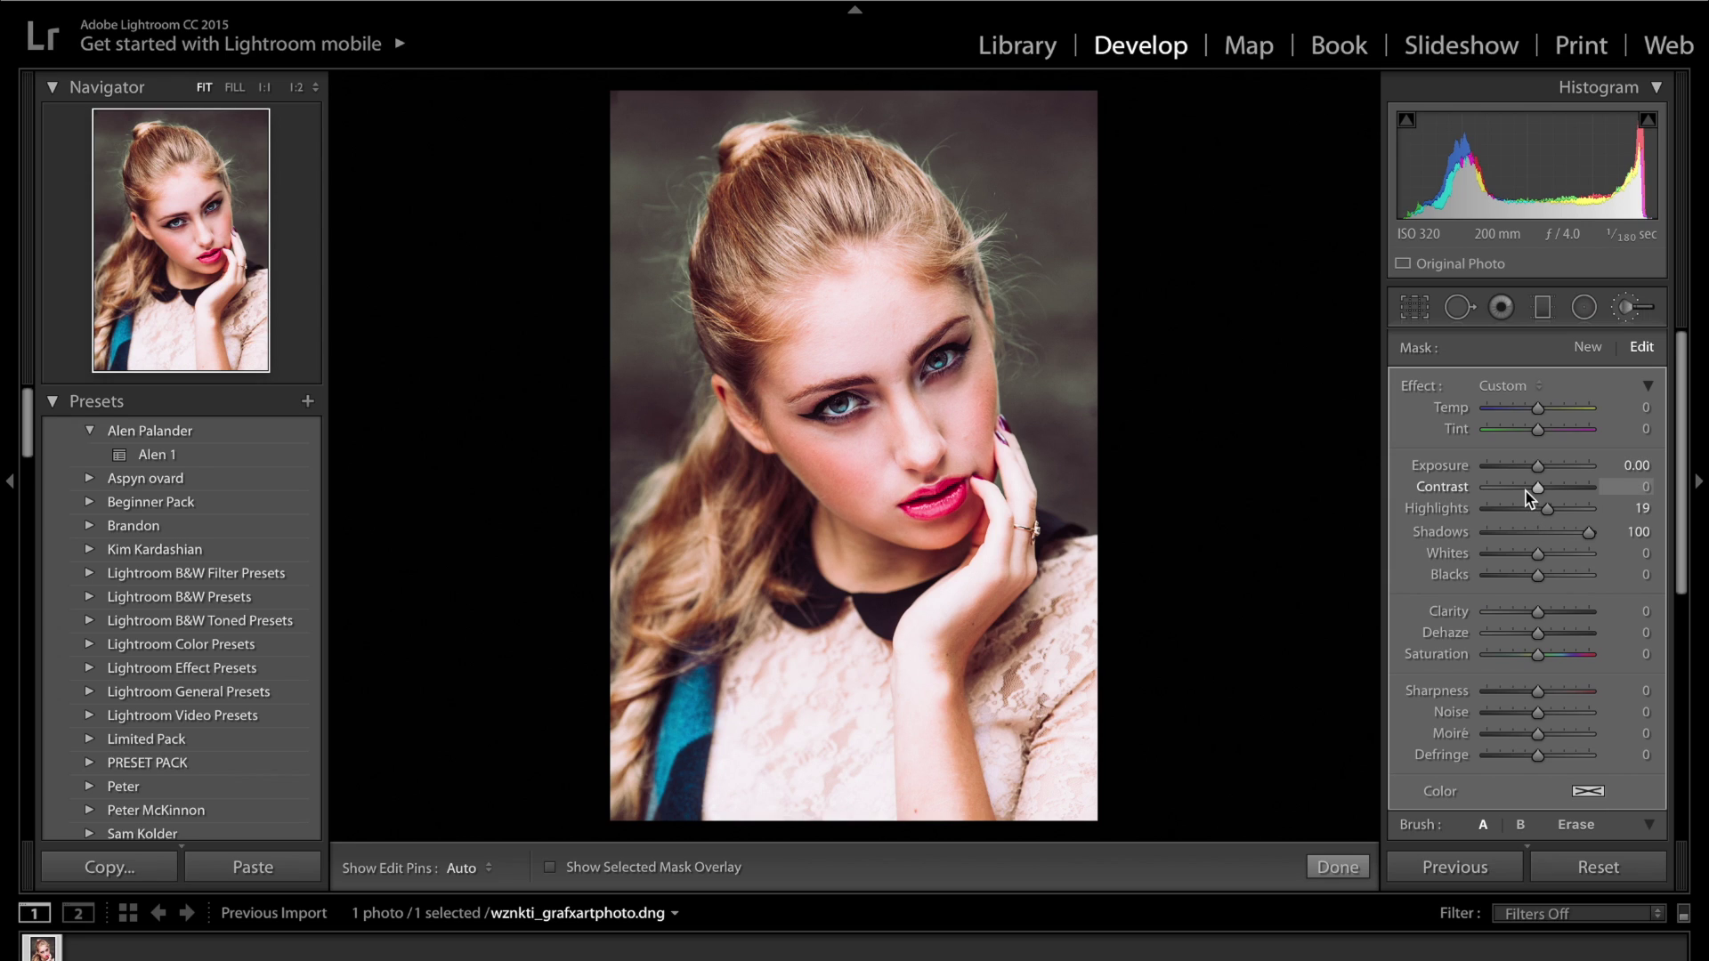
left_click_drag(1526, 491, 1511, 489)
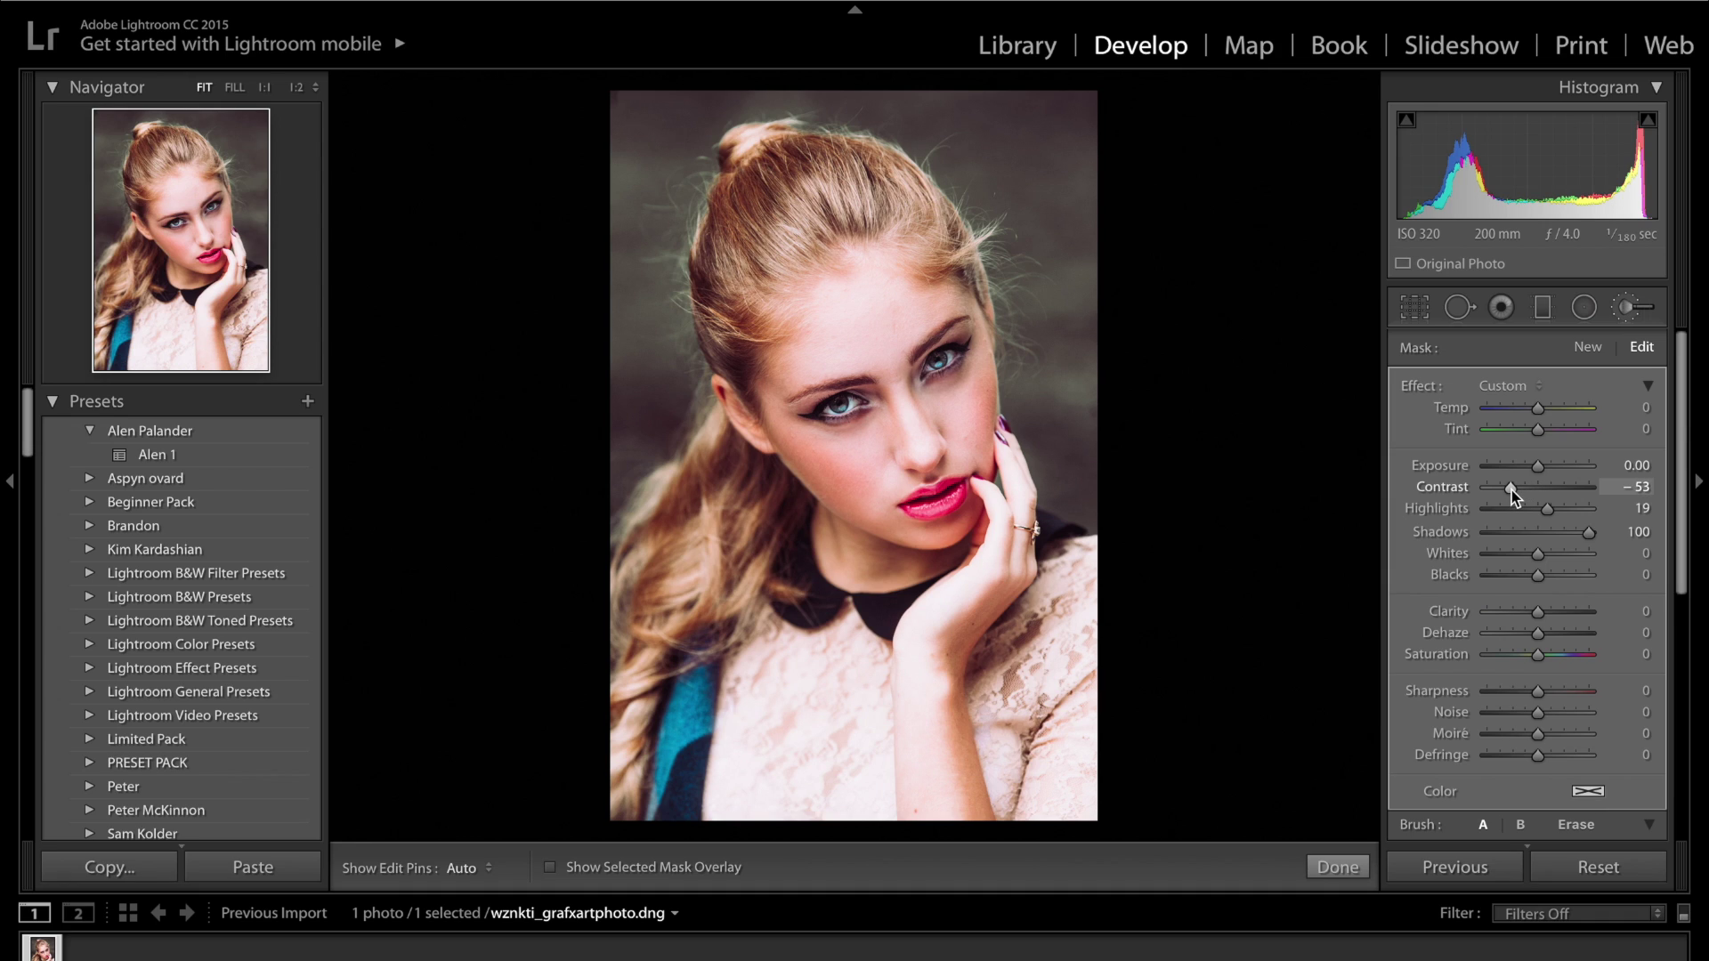
- Inspect the eyes at 1:1 and set the eye mask's whites to 33 and blacks to −5
key("z")
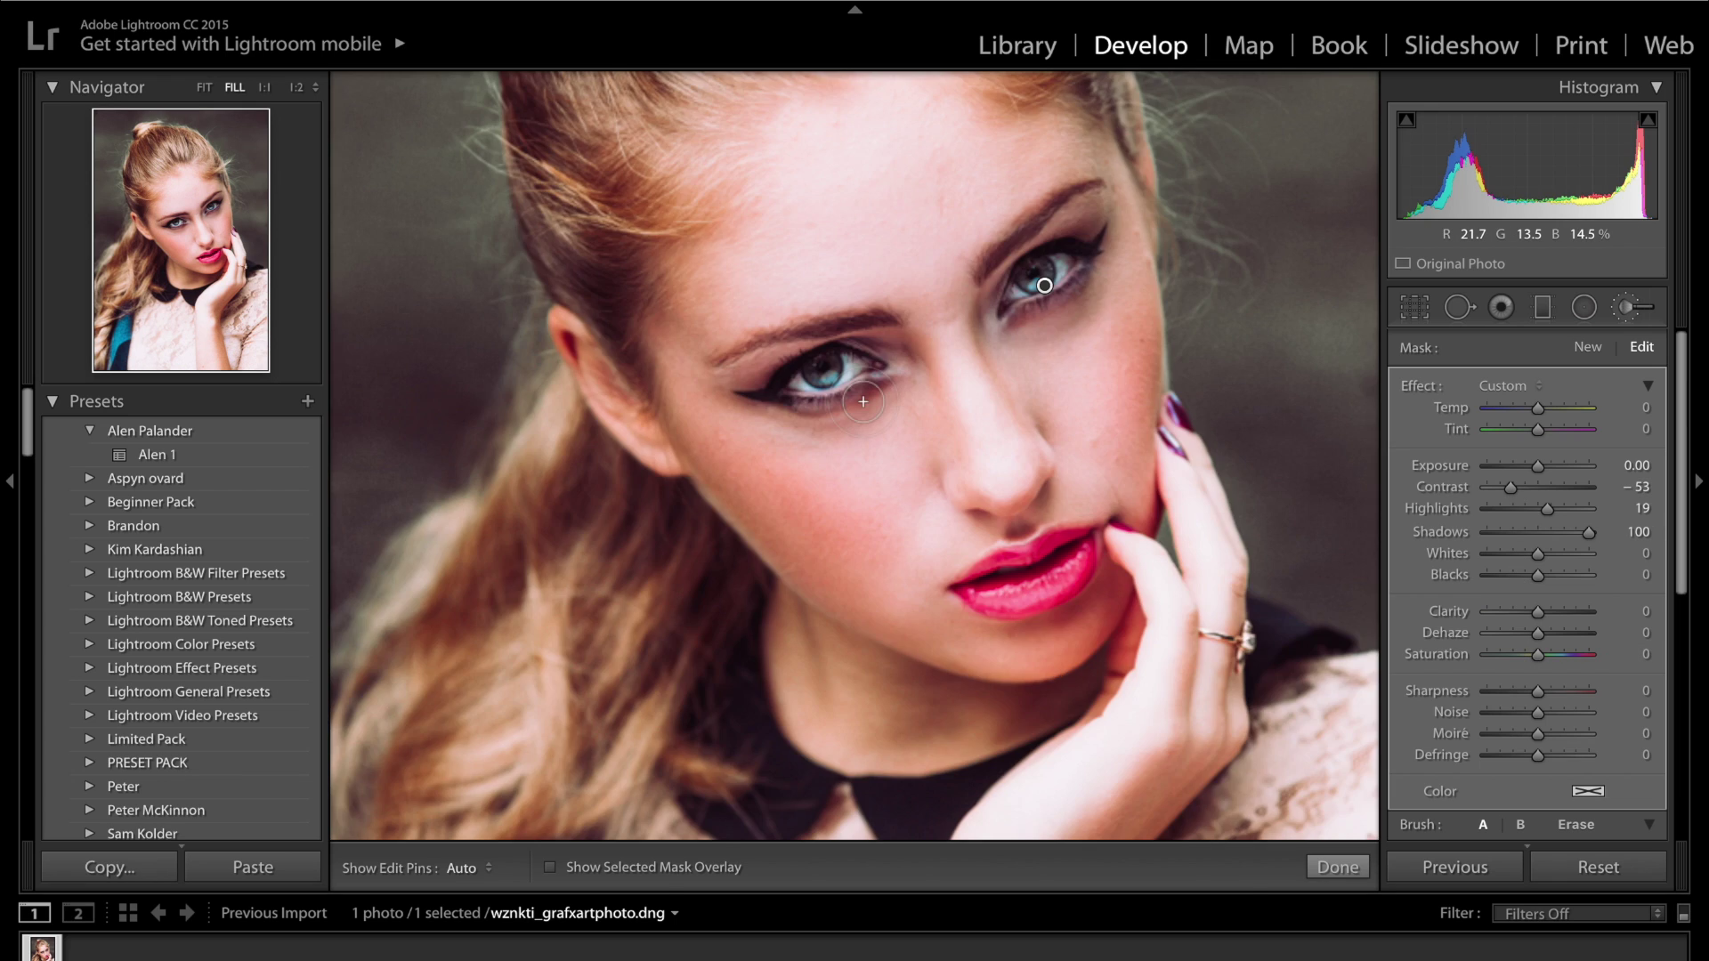
left_click(265, 87)
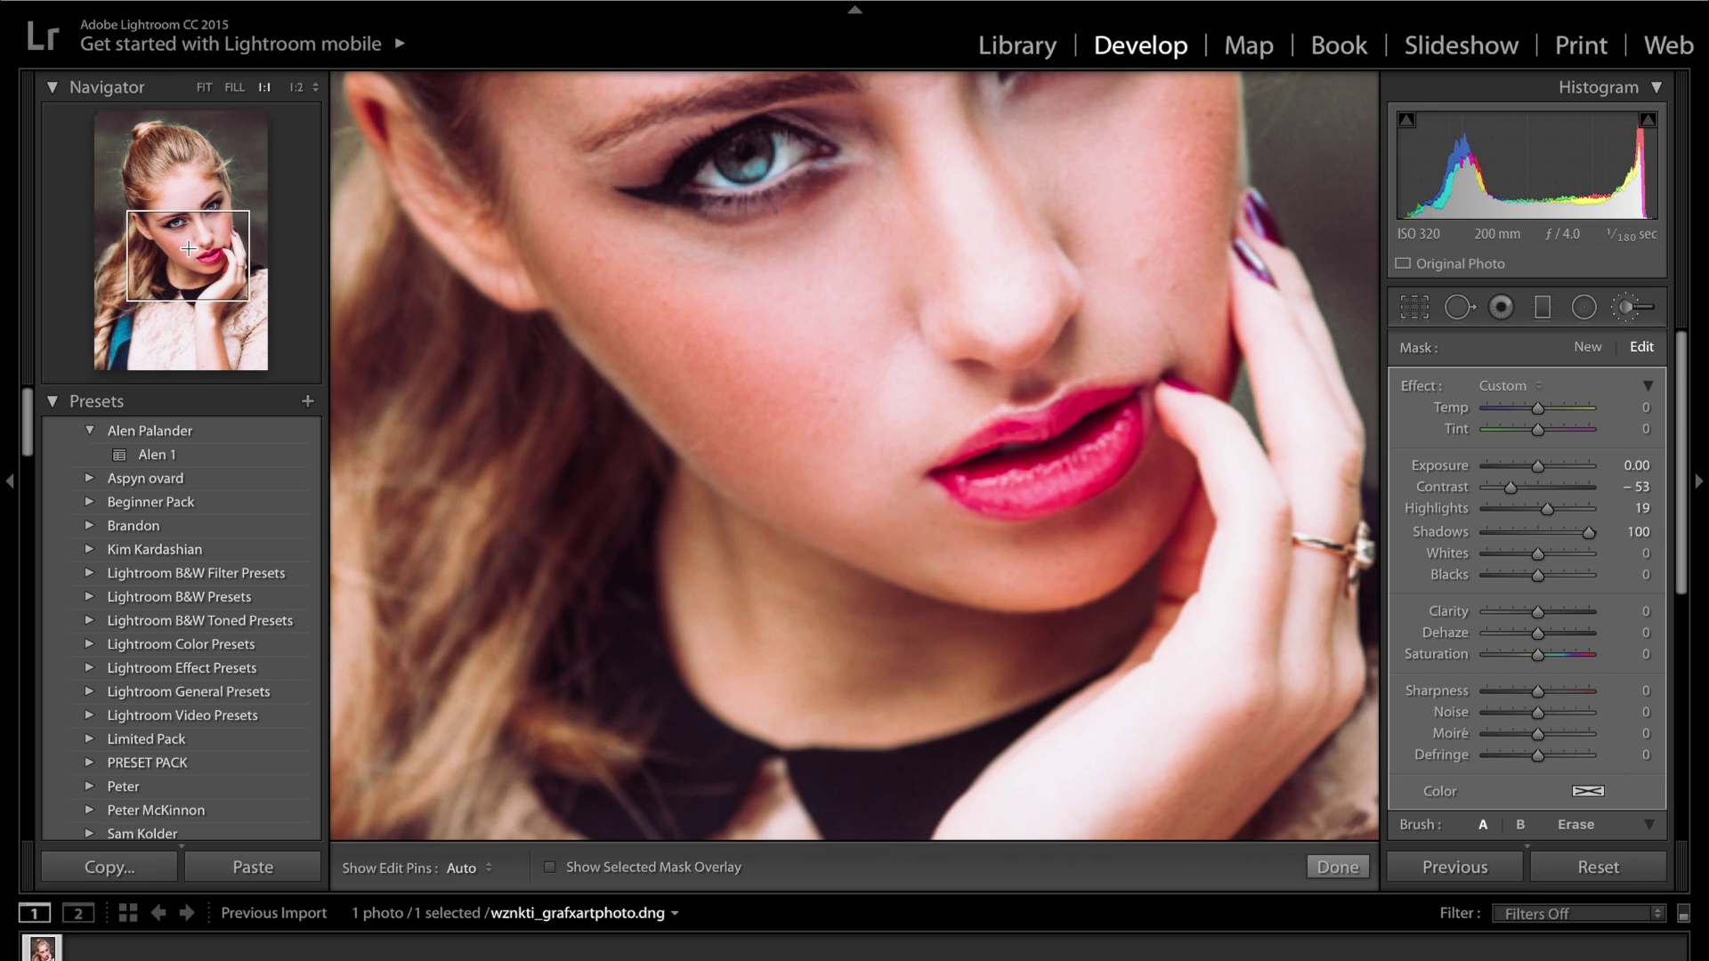
left_click_drag(188, 248, 186, 229)
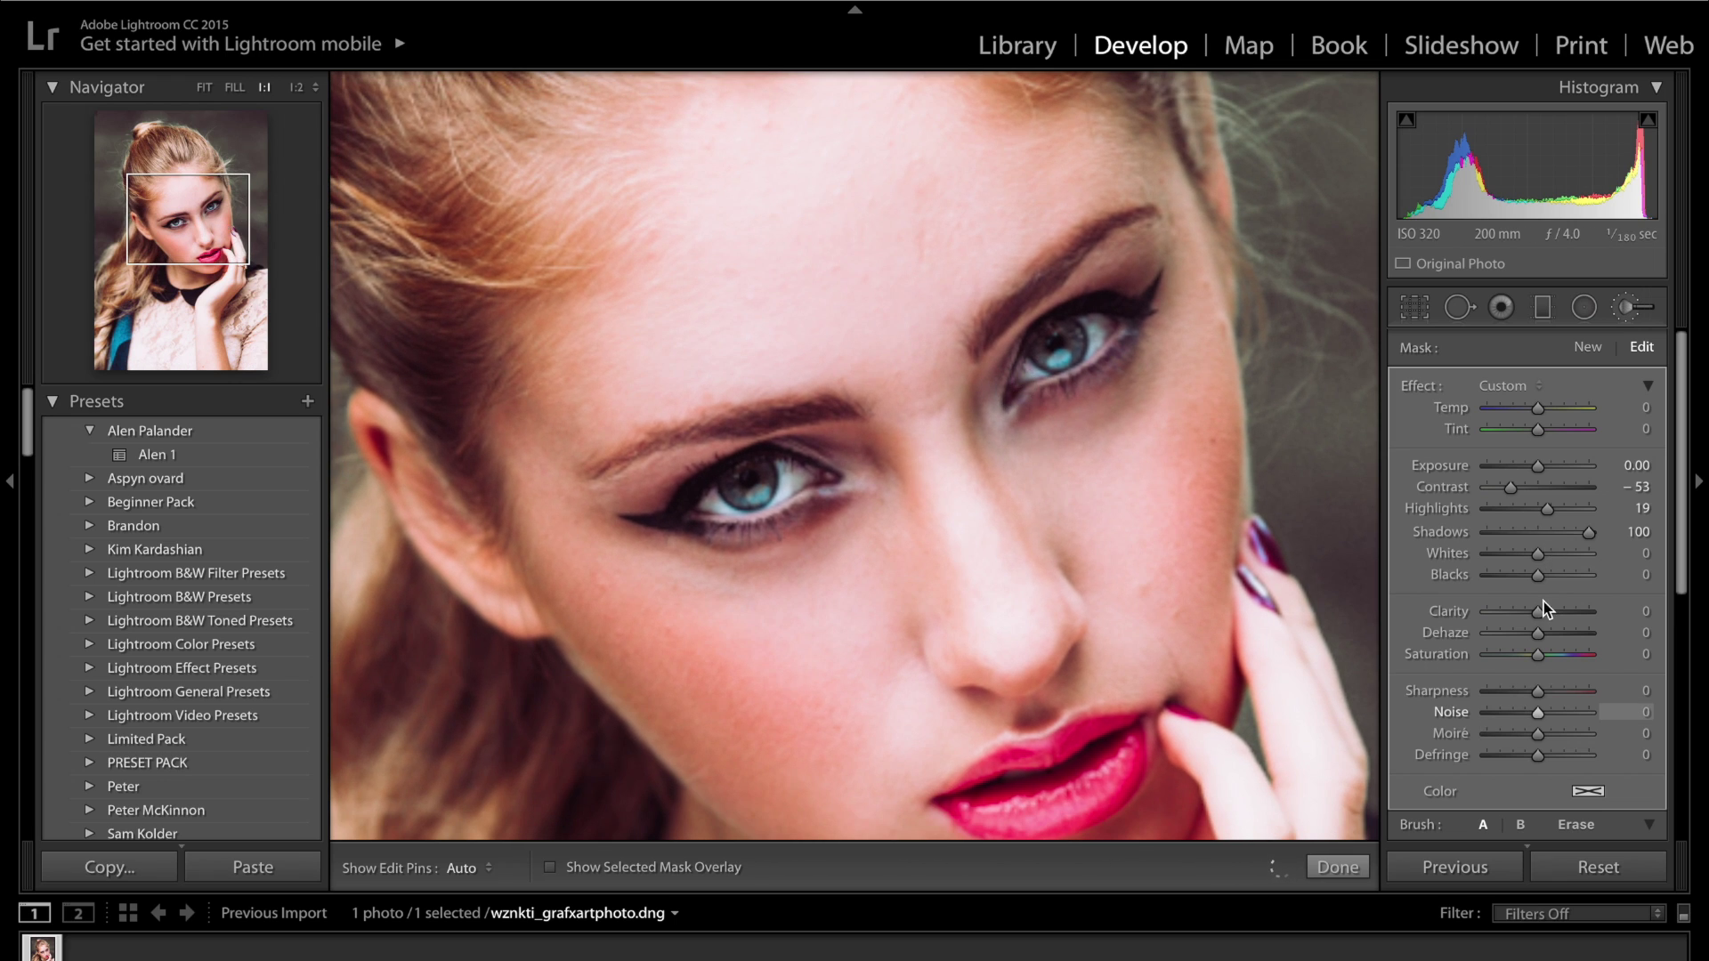
left_click_drag(1611, 560, 1593, 571)
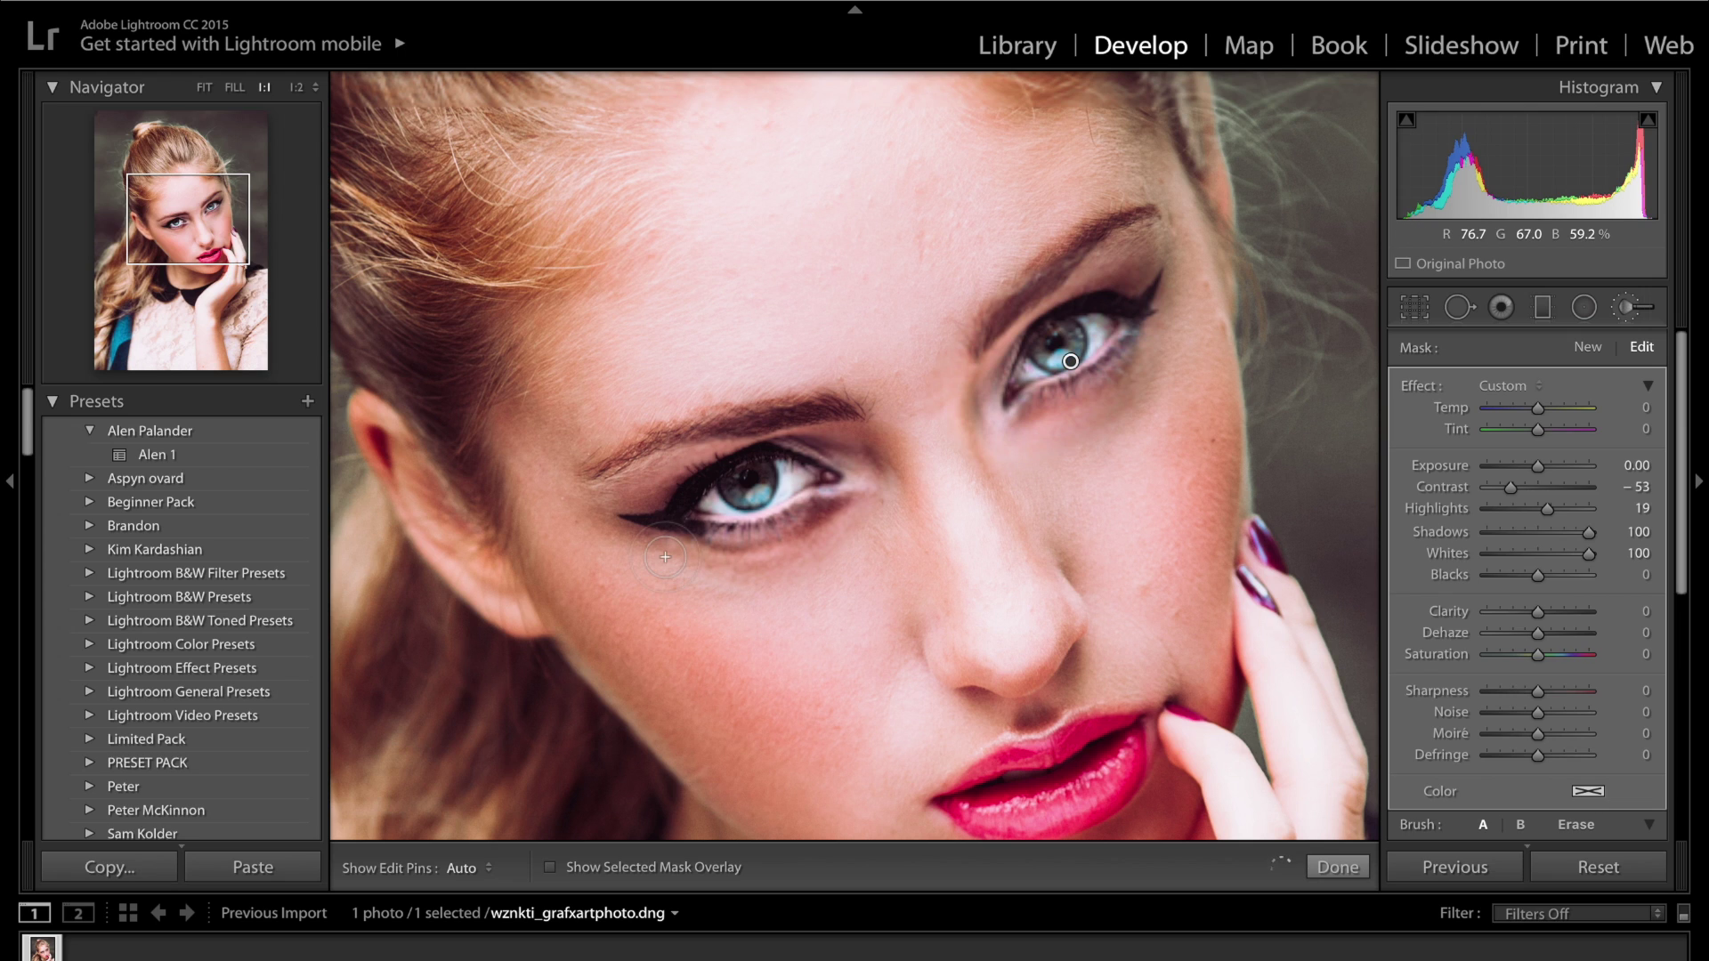
left_click(1556, 557)
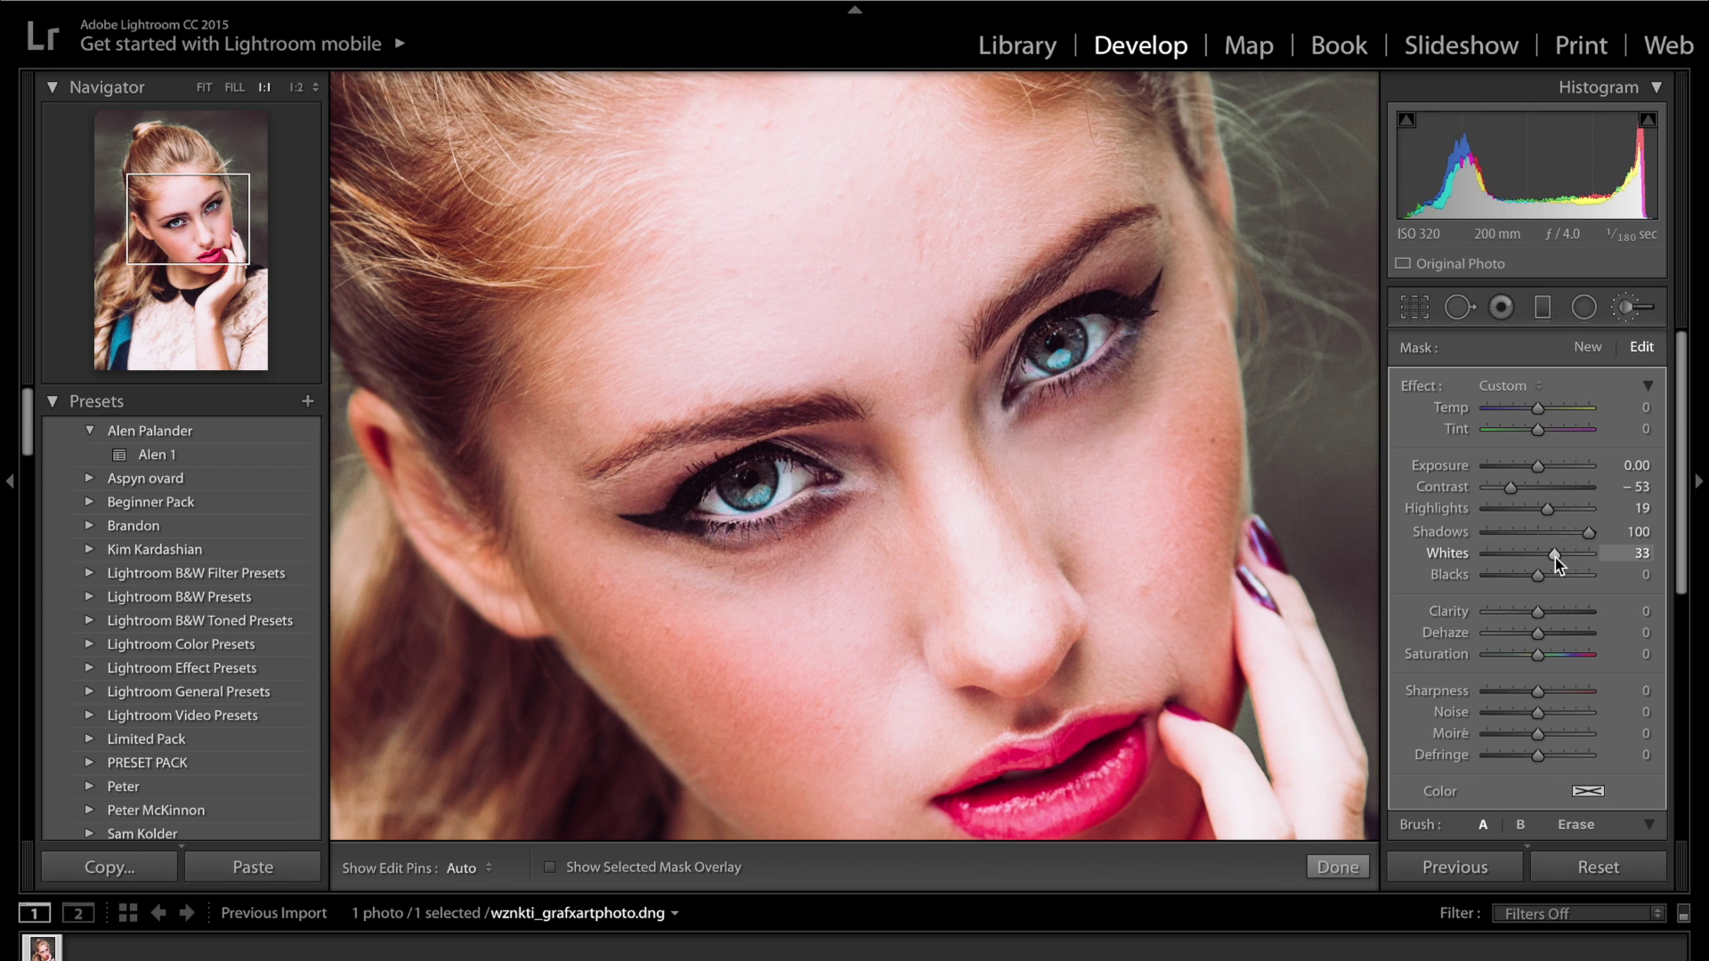
left_click(1528, 577)
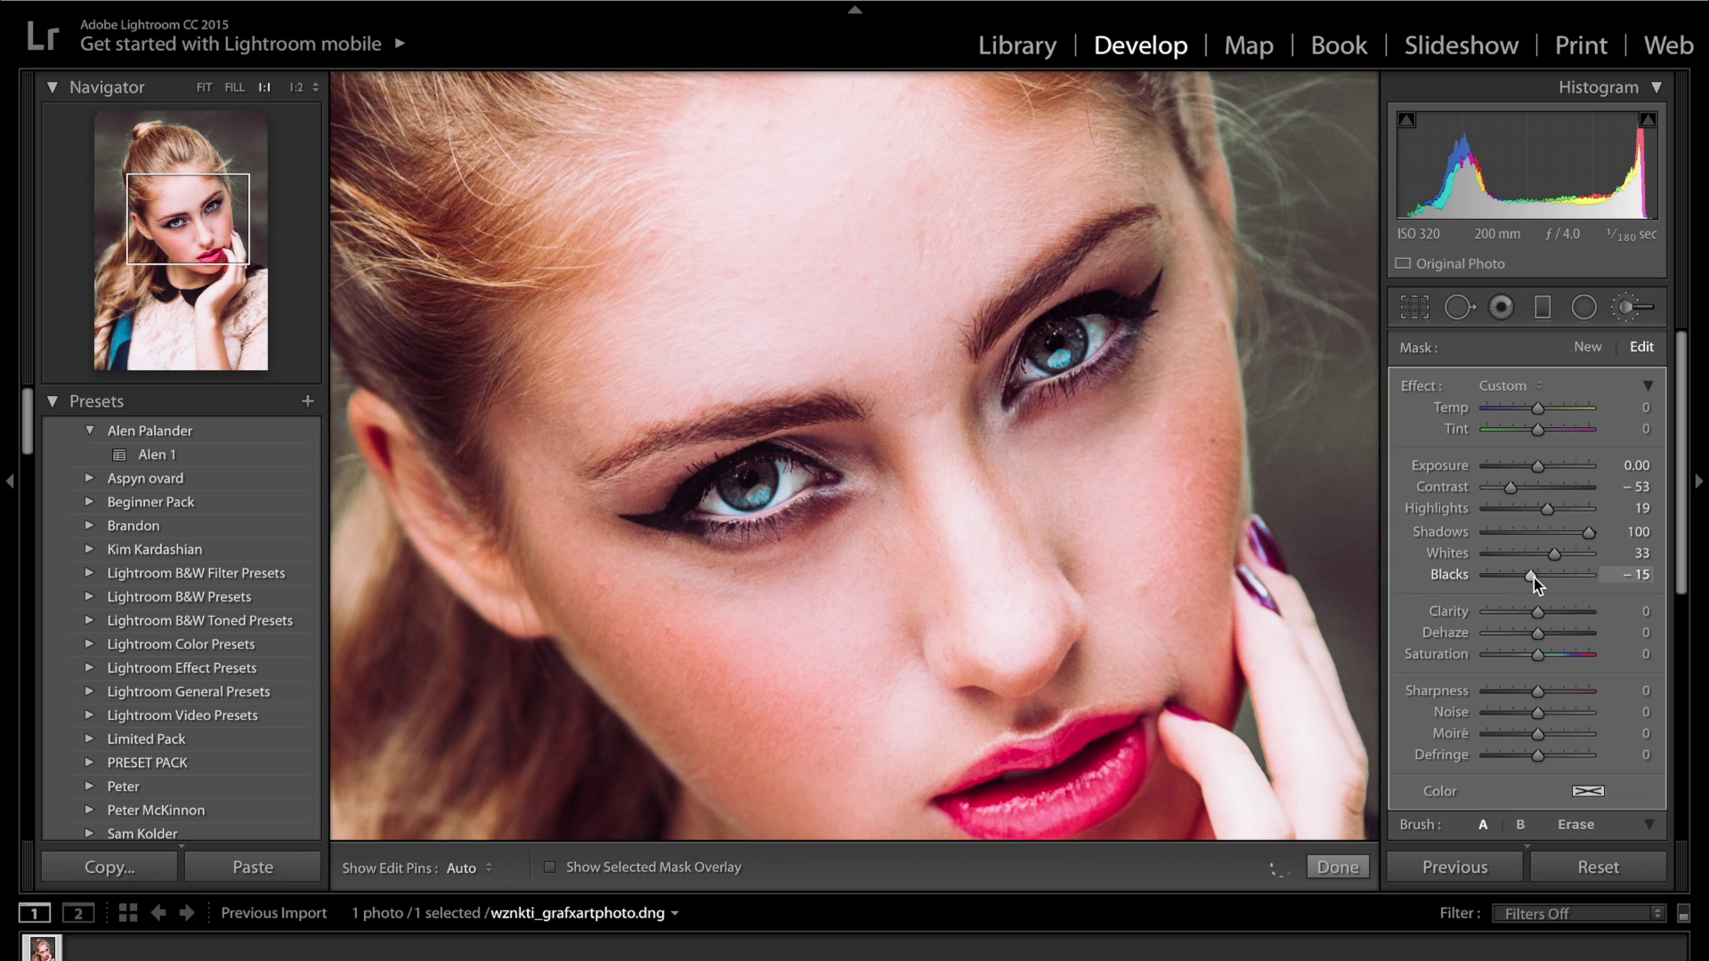
left_click_drag(1534, 576, 1537, 576)
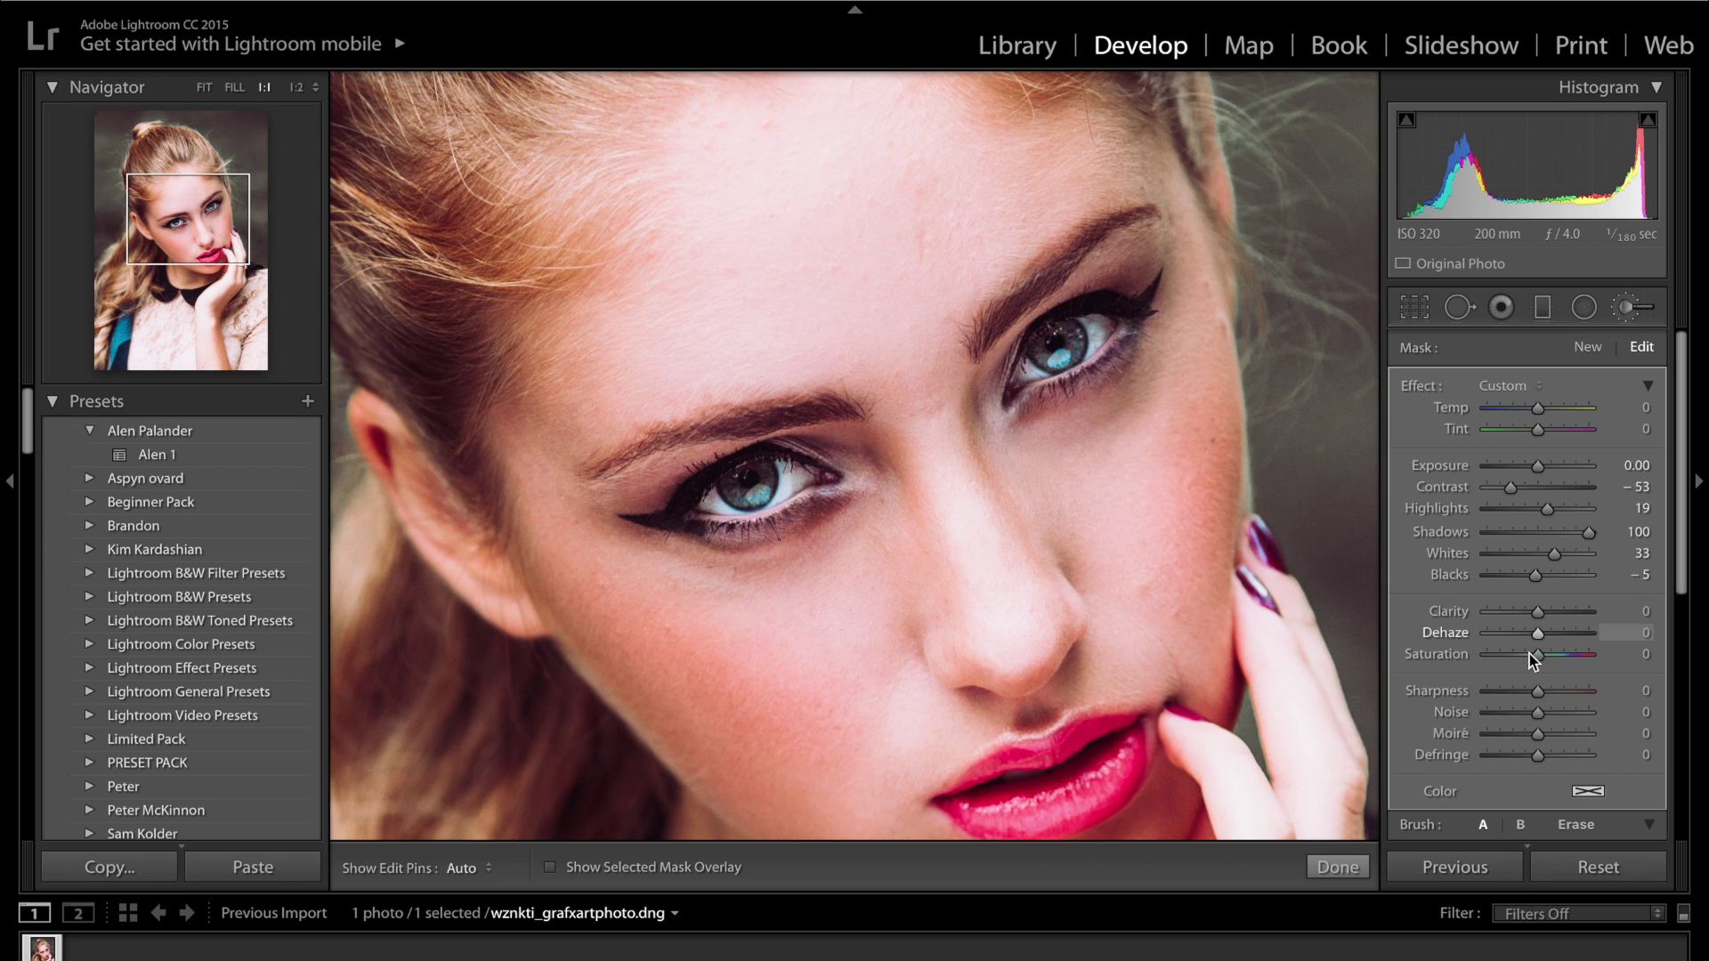
- Set the eye mask's saturation to −6, temperature to 3, sharpness to 36 and noise to 23
left_click_drag(1560, 663, 1514, 656)
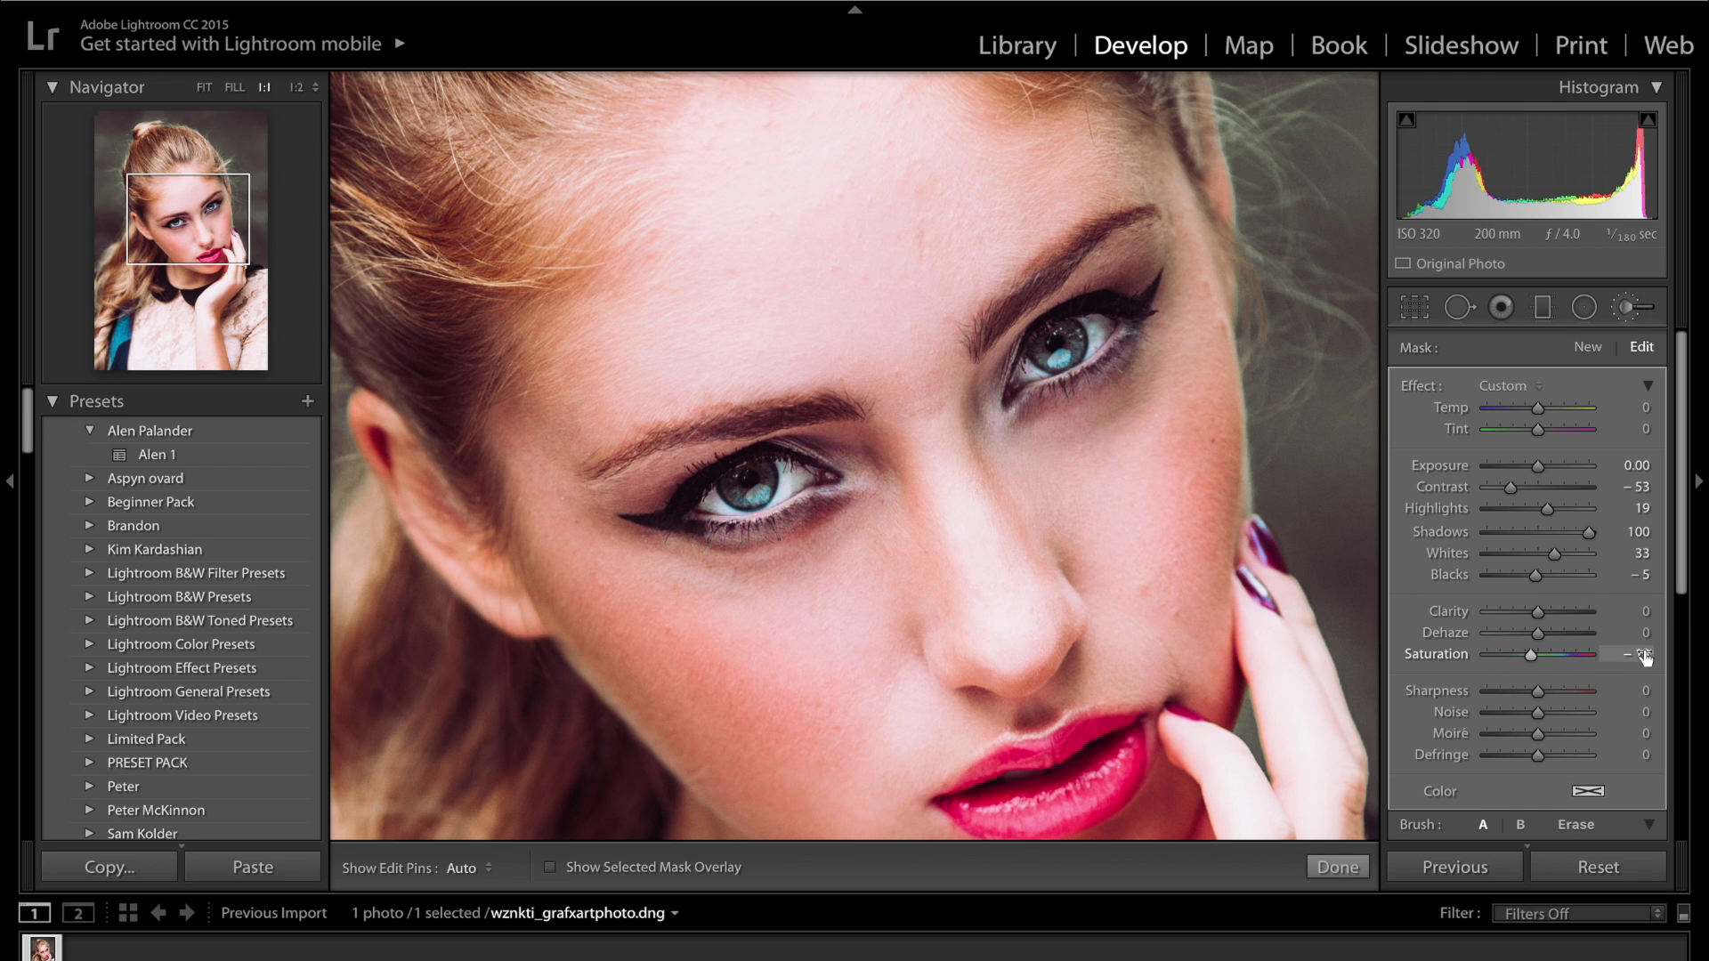
left_click(1641, 654)
type("-6")
key("Return")
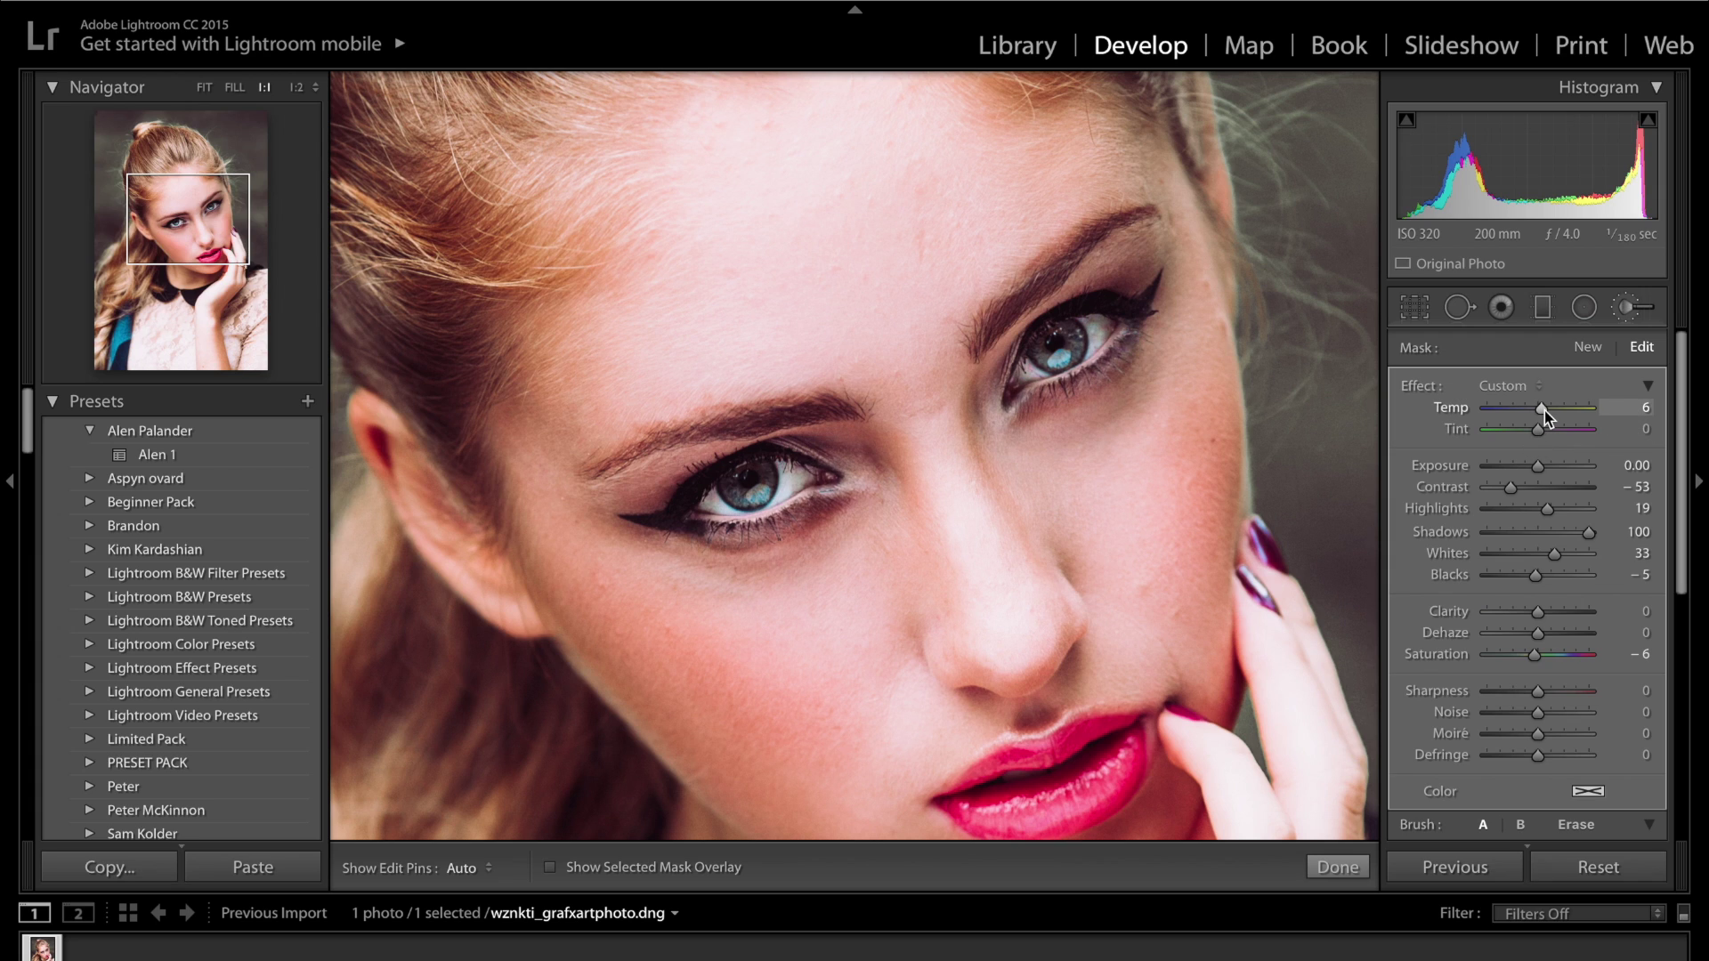
left_click_drag(1545, 409, 1539, 409)
left_click(1557, 693)
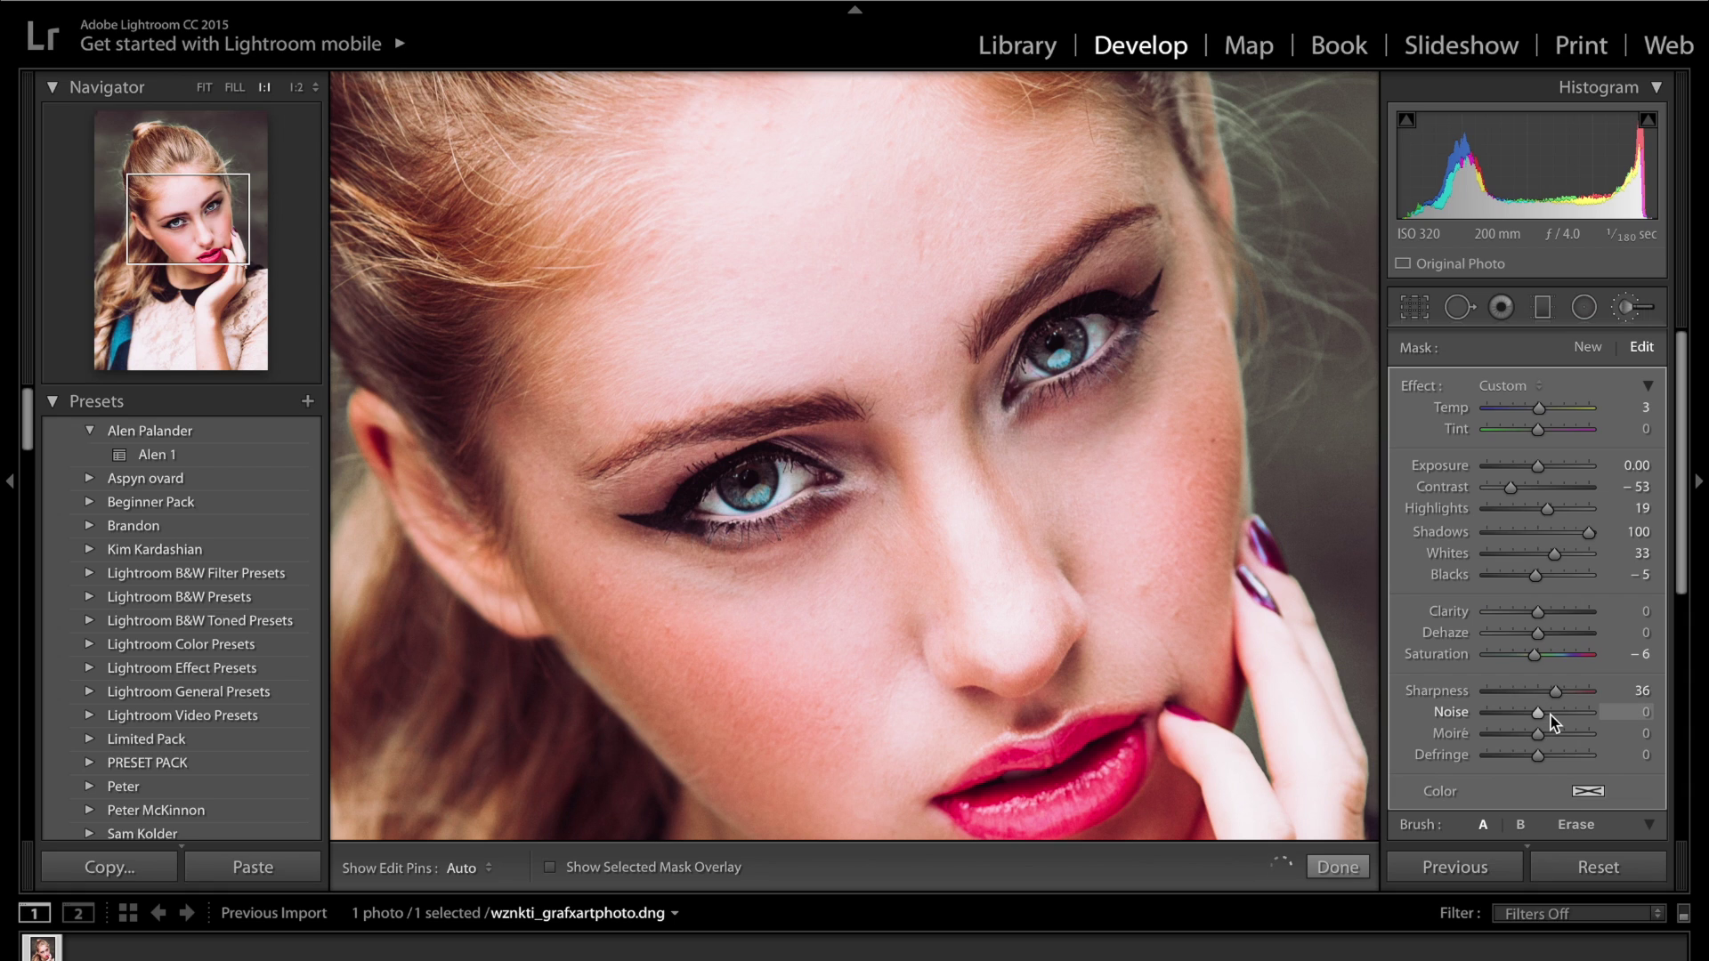
left_click(1550, 715)
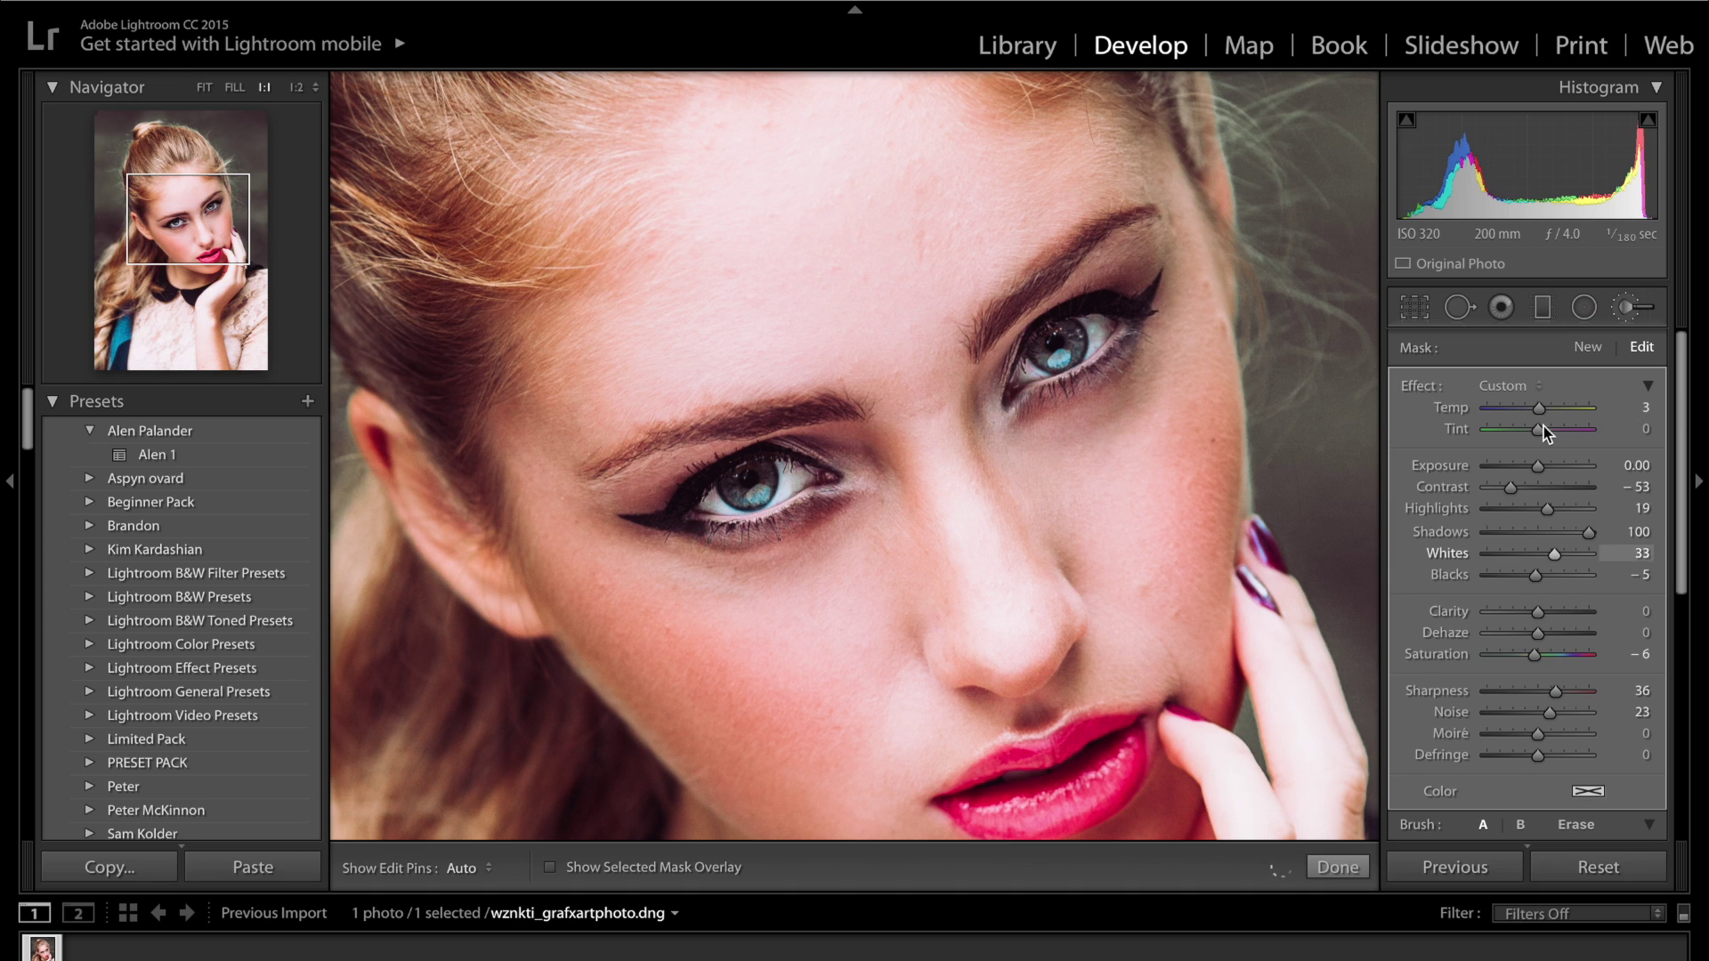
- Create a second Adjustment Brush mask with exposure 0.28 and clarity 61 over both irises
left_click(1588, 348)
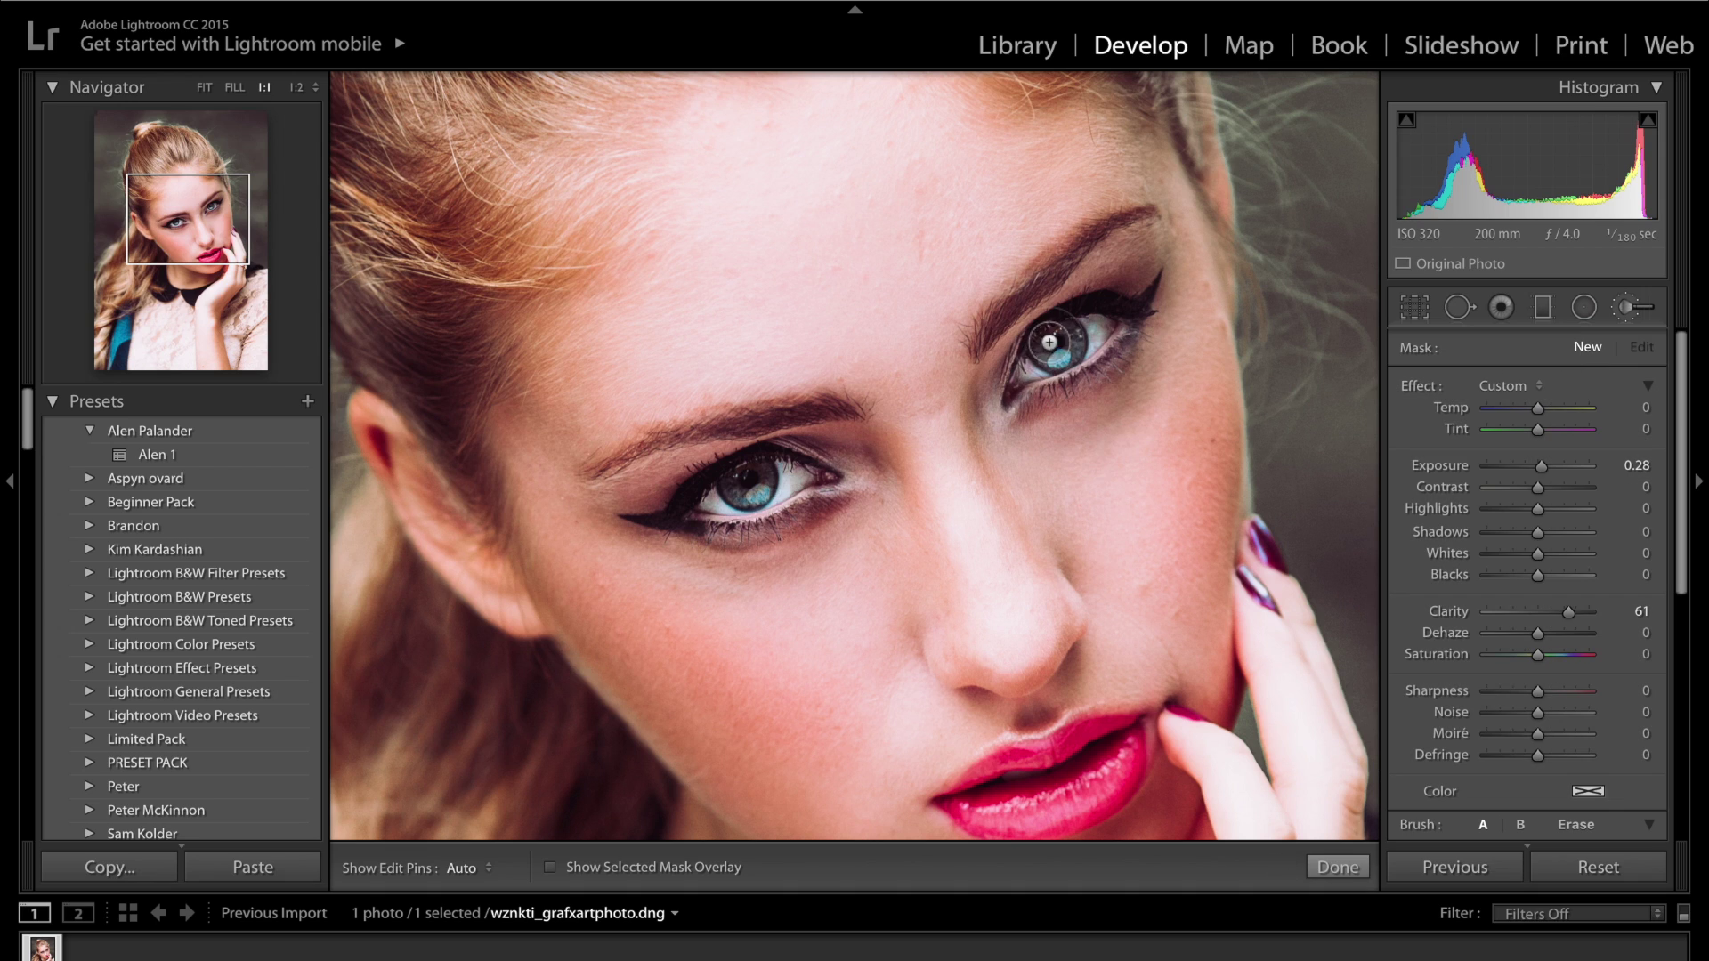
left_click_drag(1055, 356, 1064, 350)
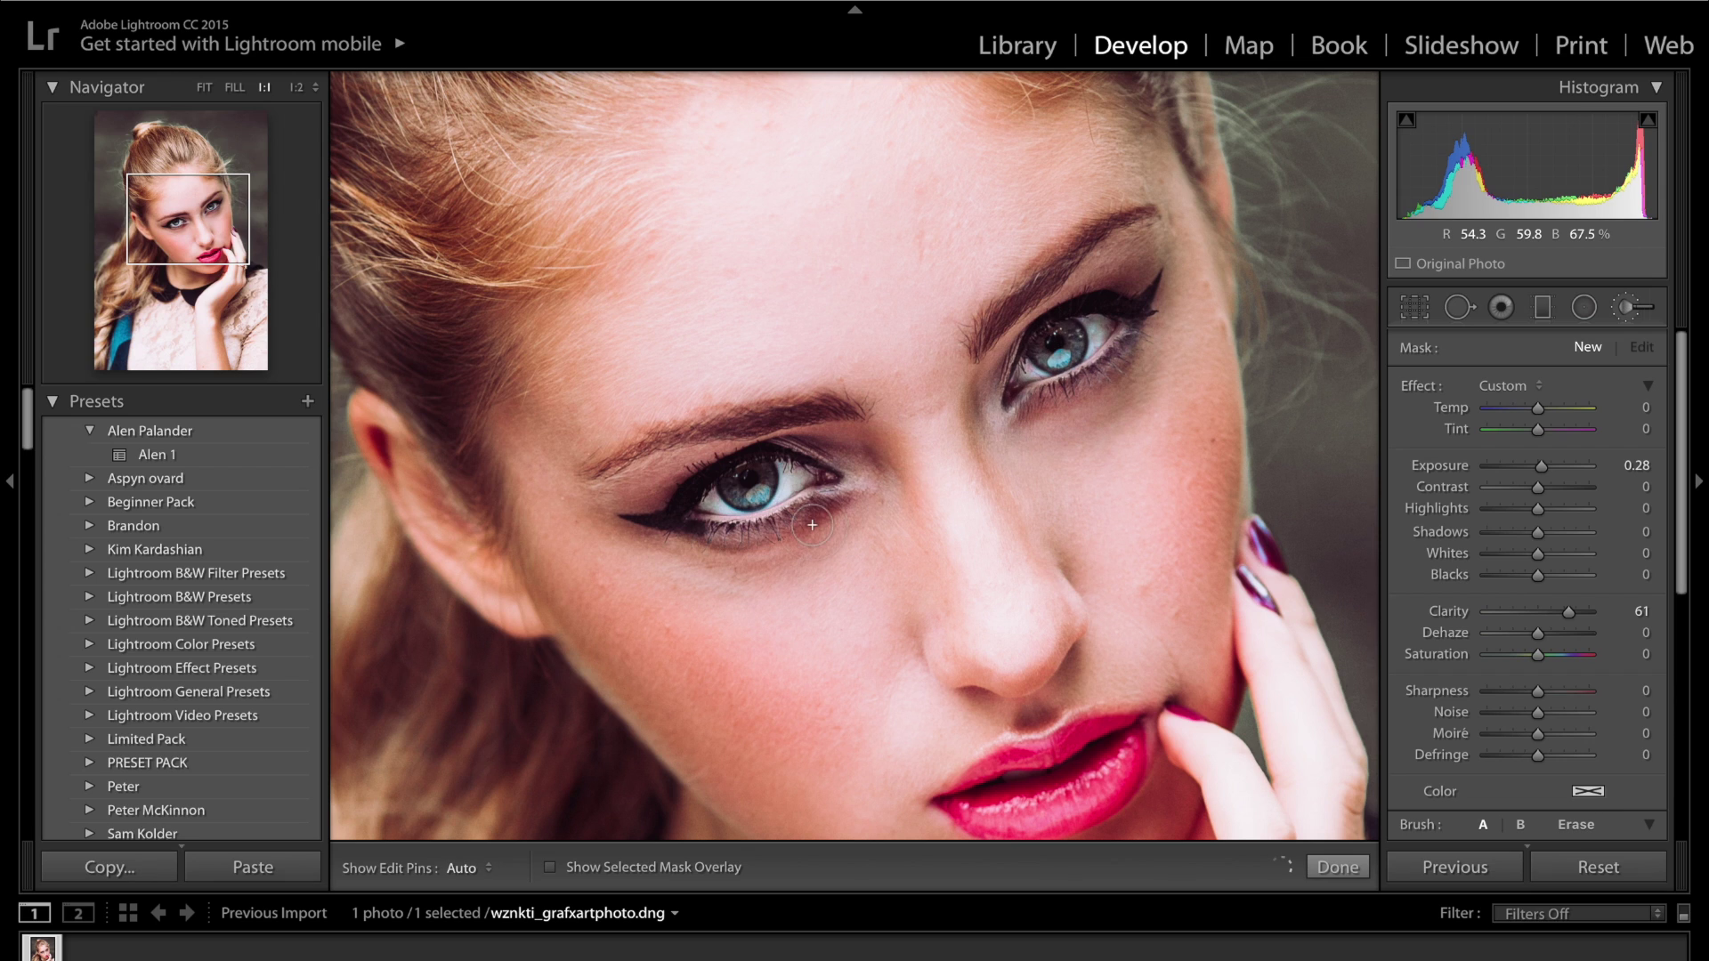
left_click_drag(752, 481, 746, 482)
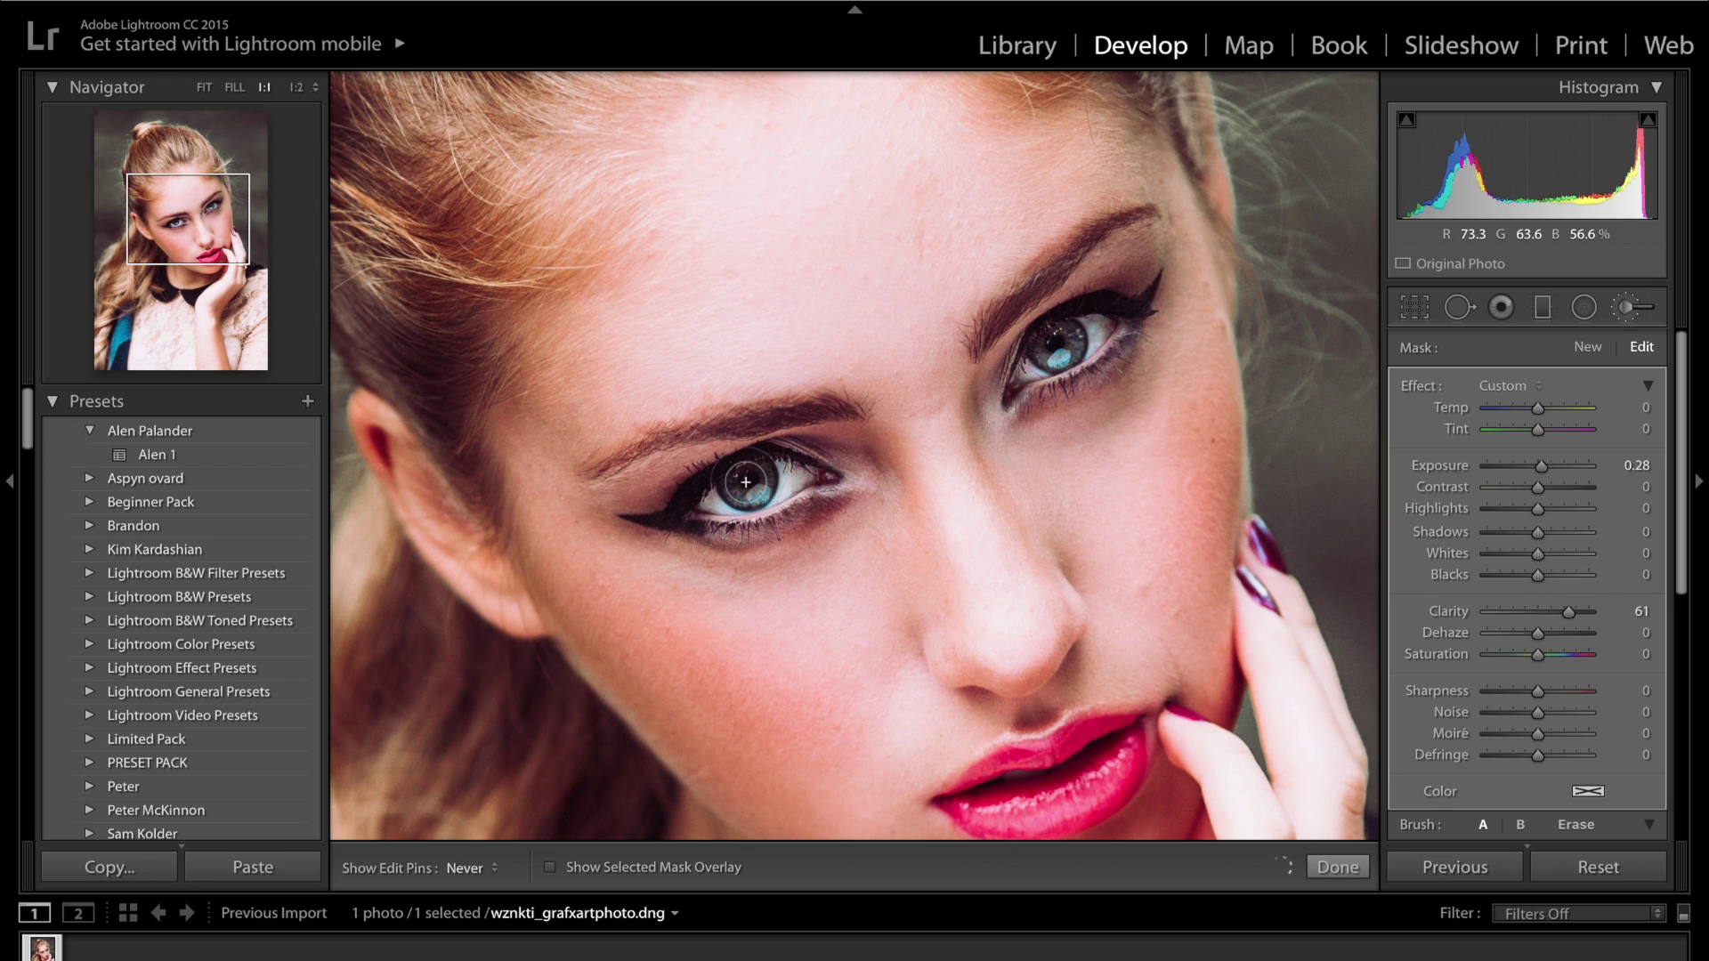
- Set the iris mask's temperature to −21, shadows to 14, highlights to −47 and whites to −32, checking the fitted photo
left_click_drag(1537, 531, 1579, 531)
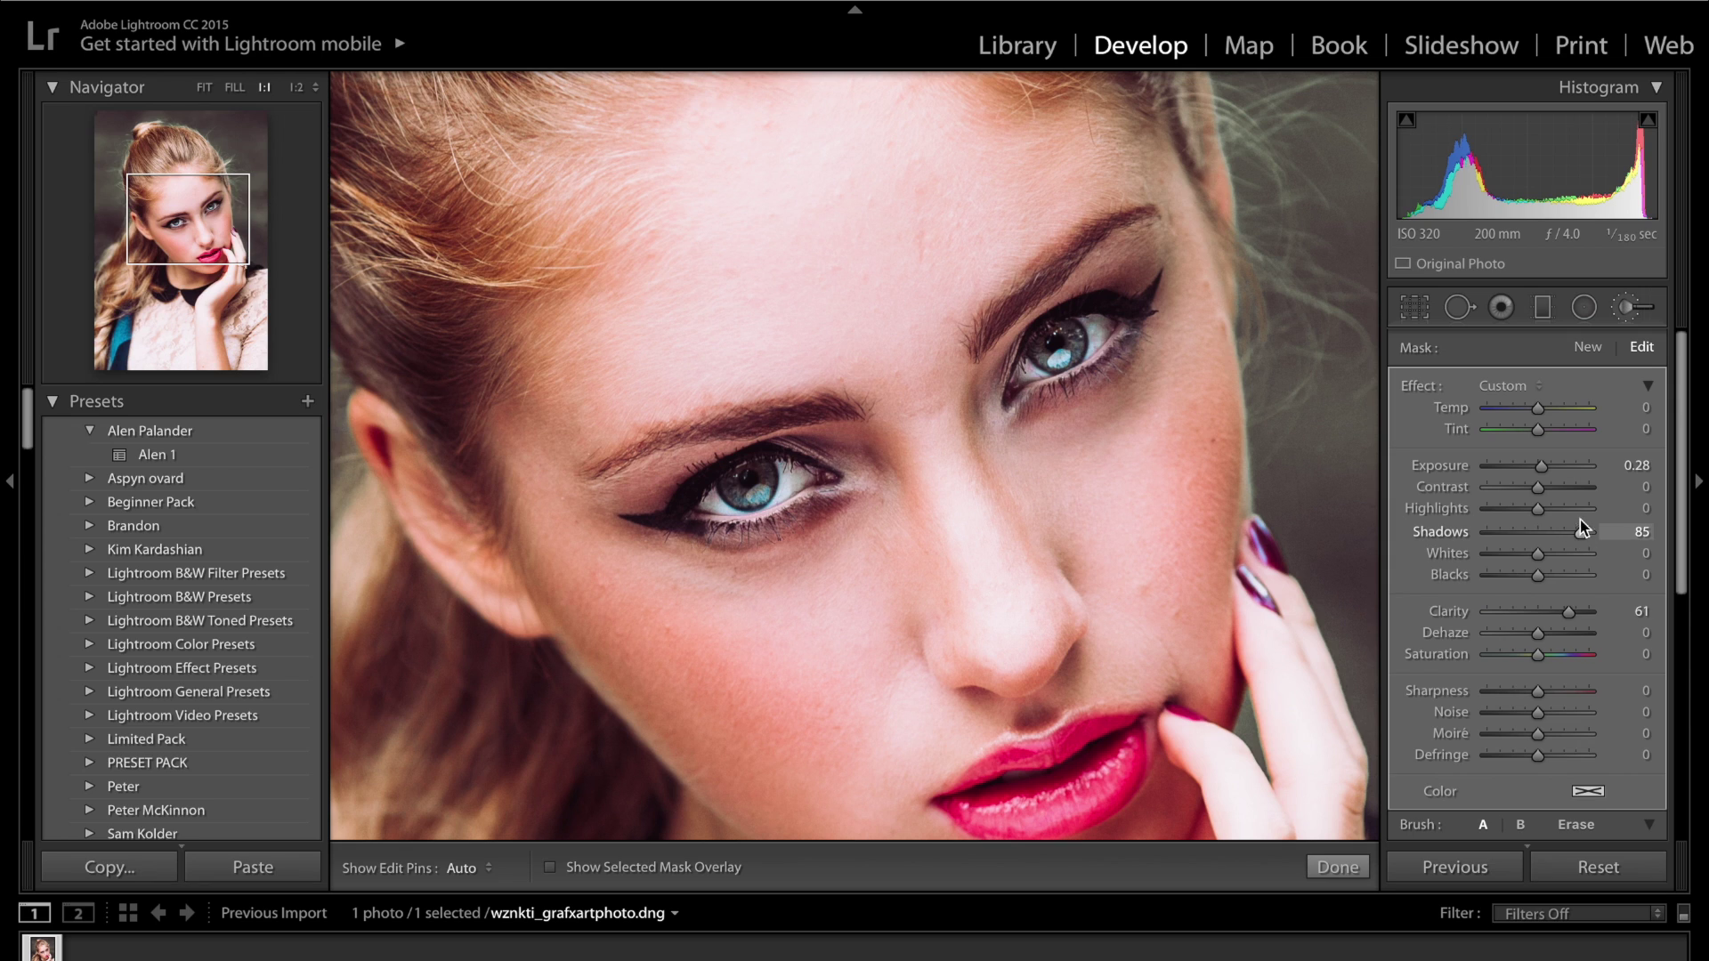
left_click(1527, 407)
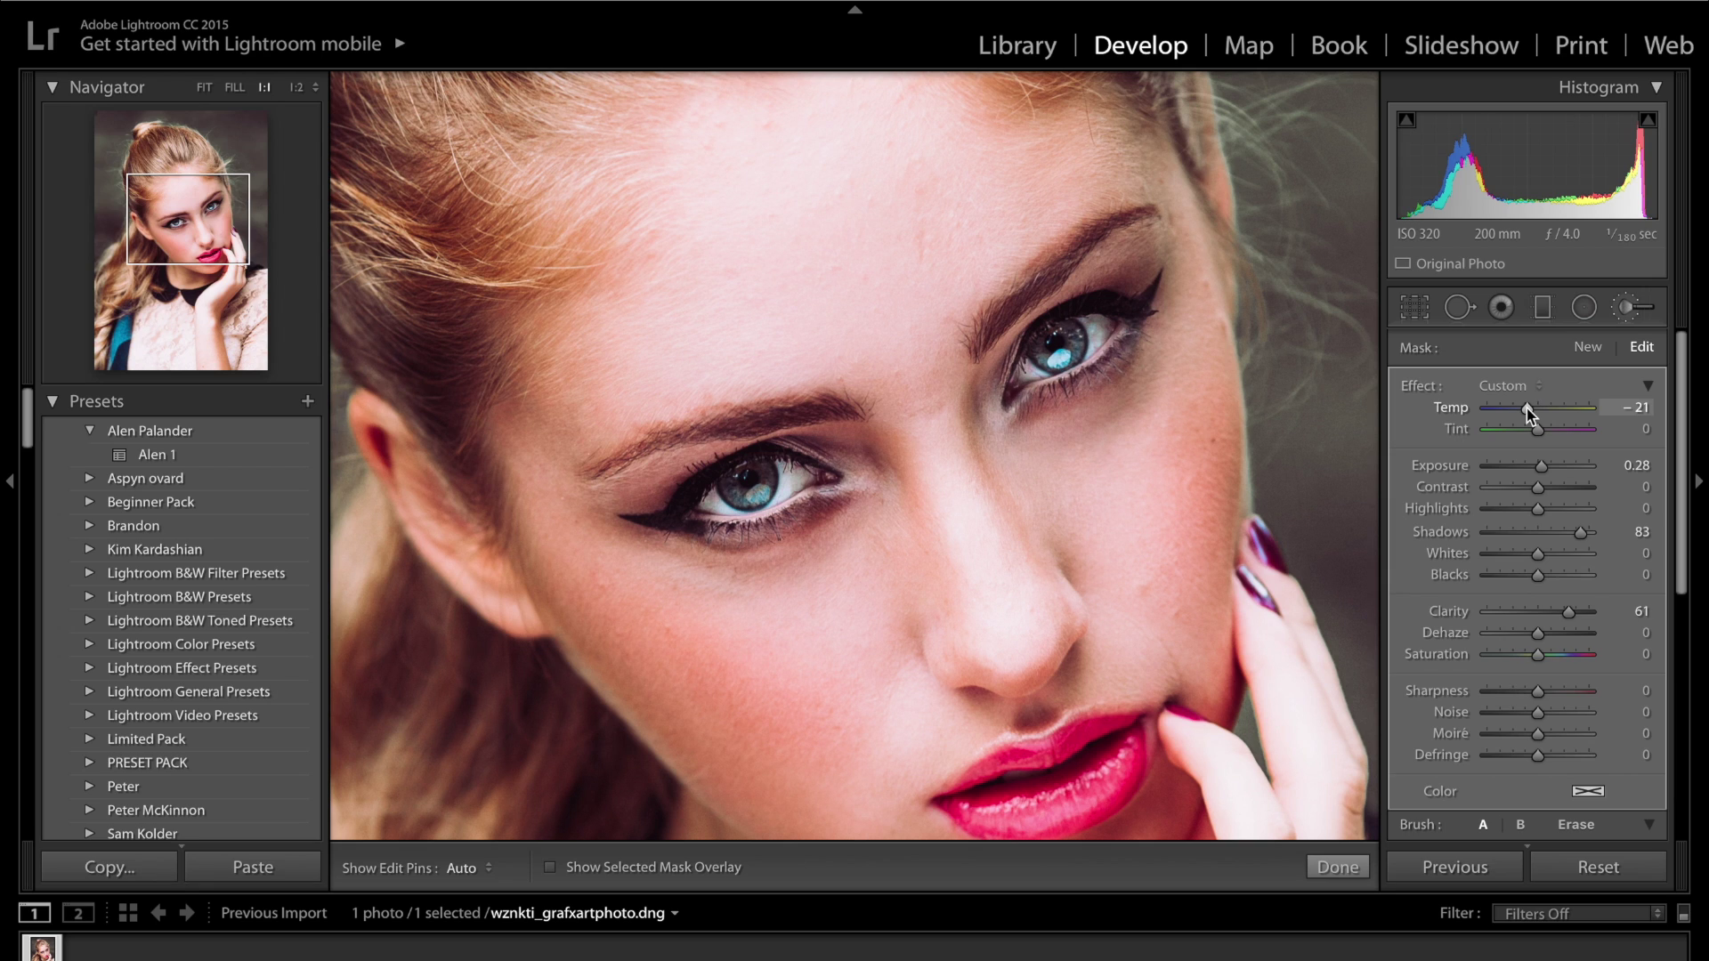
left_click(202, 91)
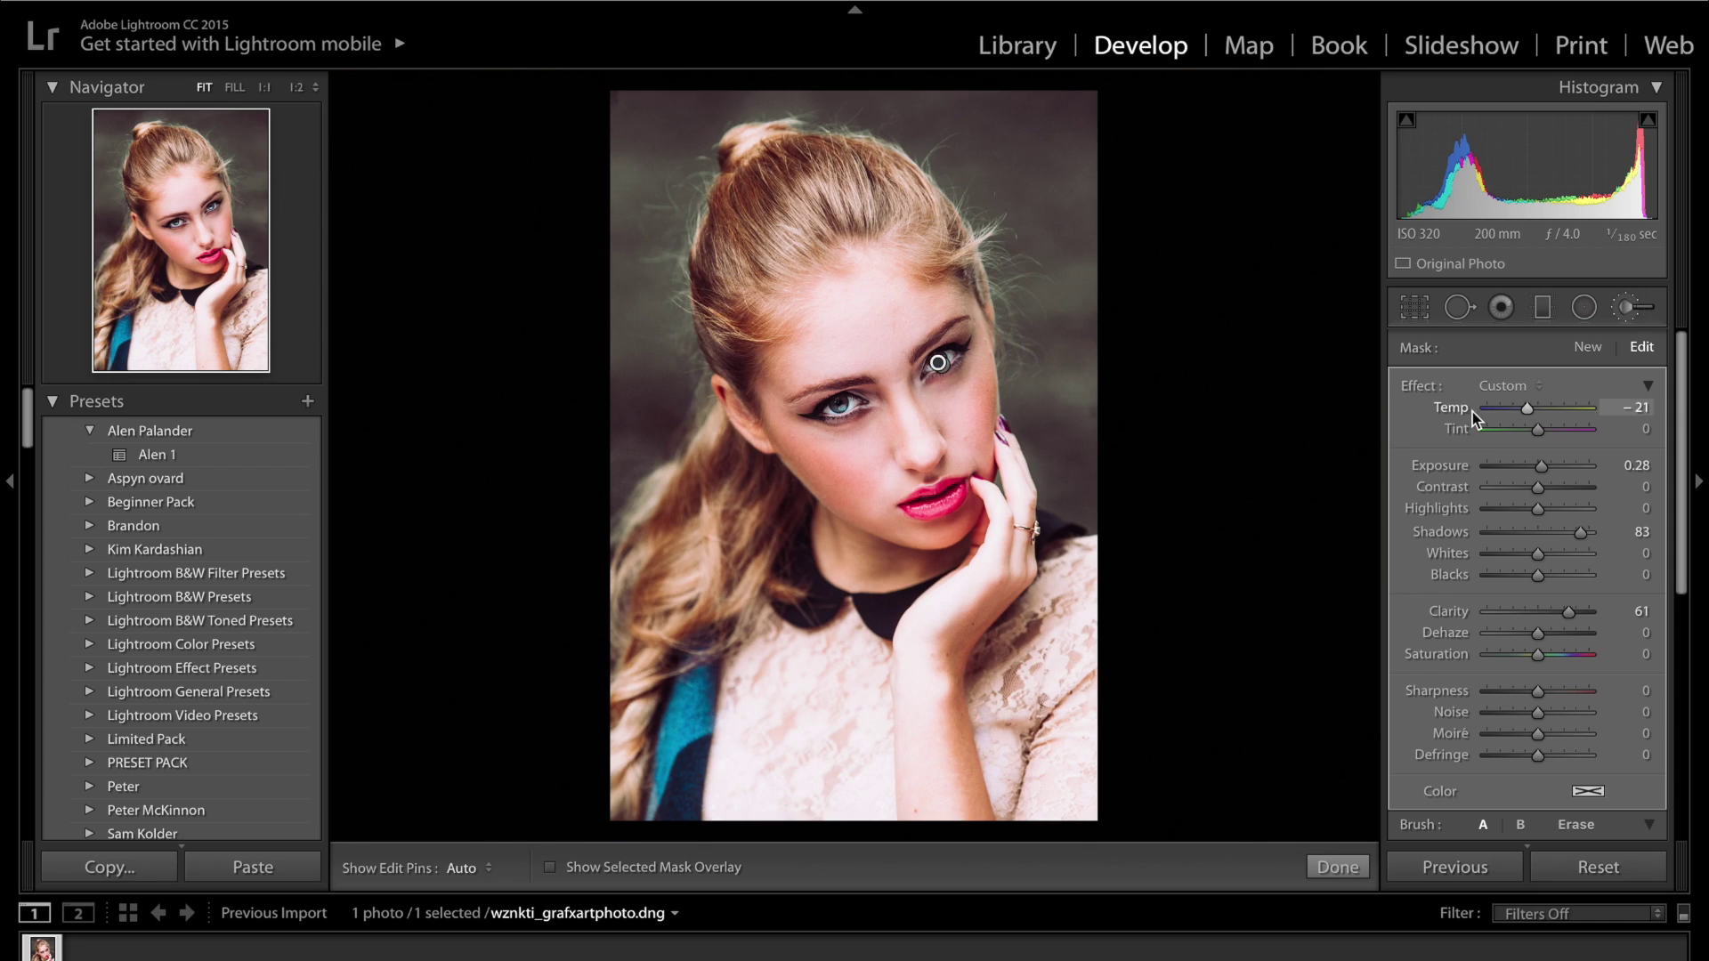
left_click(1543, 532)
left_click(1513, 508)
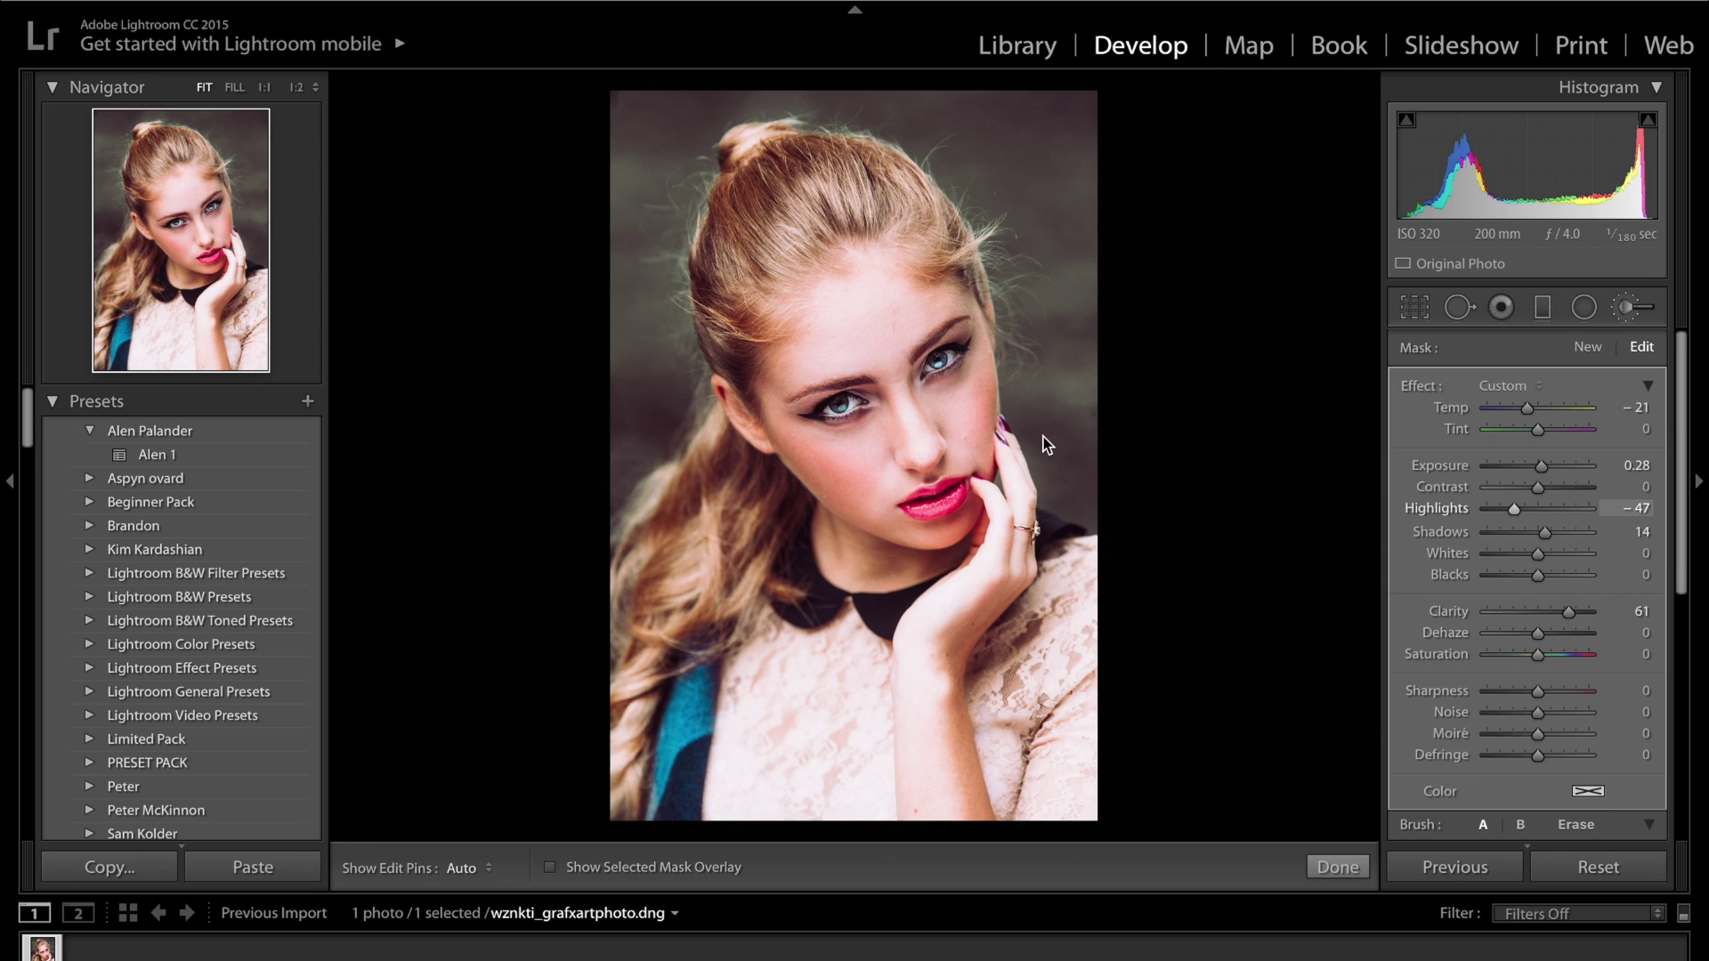
left_click(1522, 553)
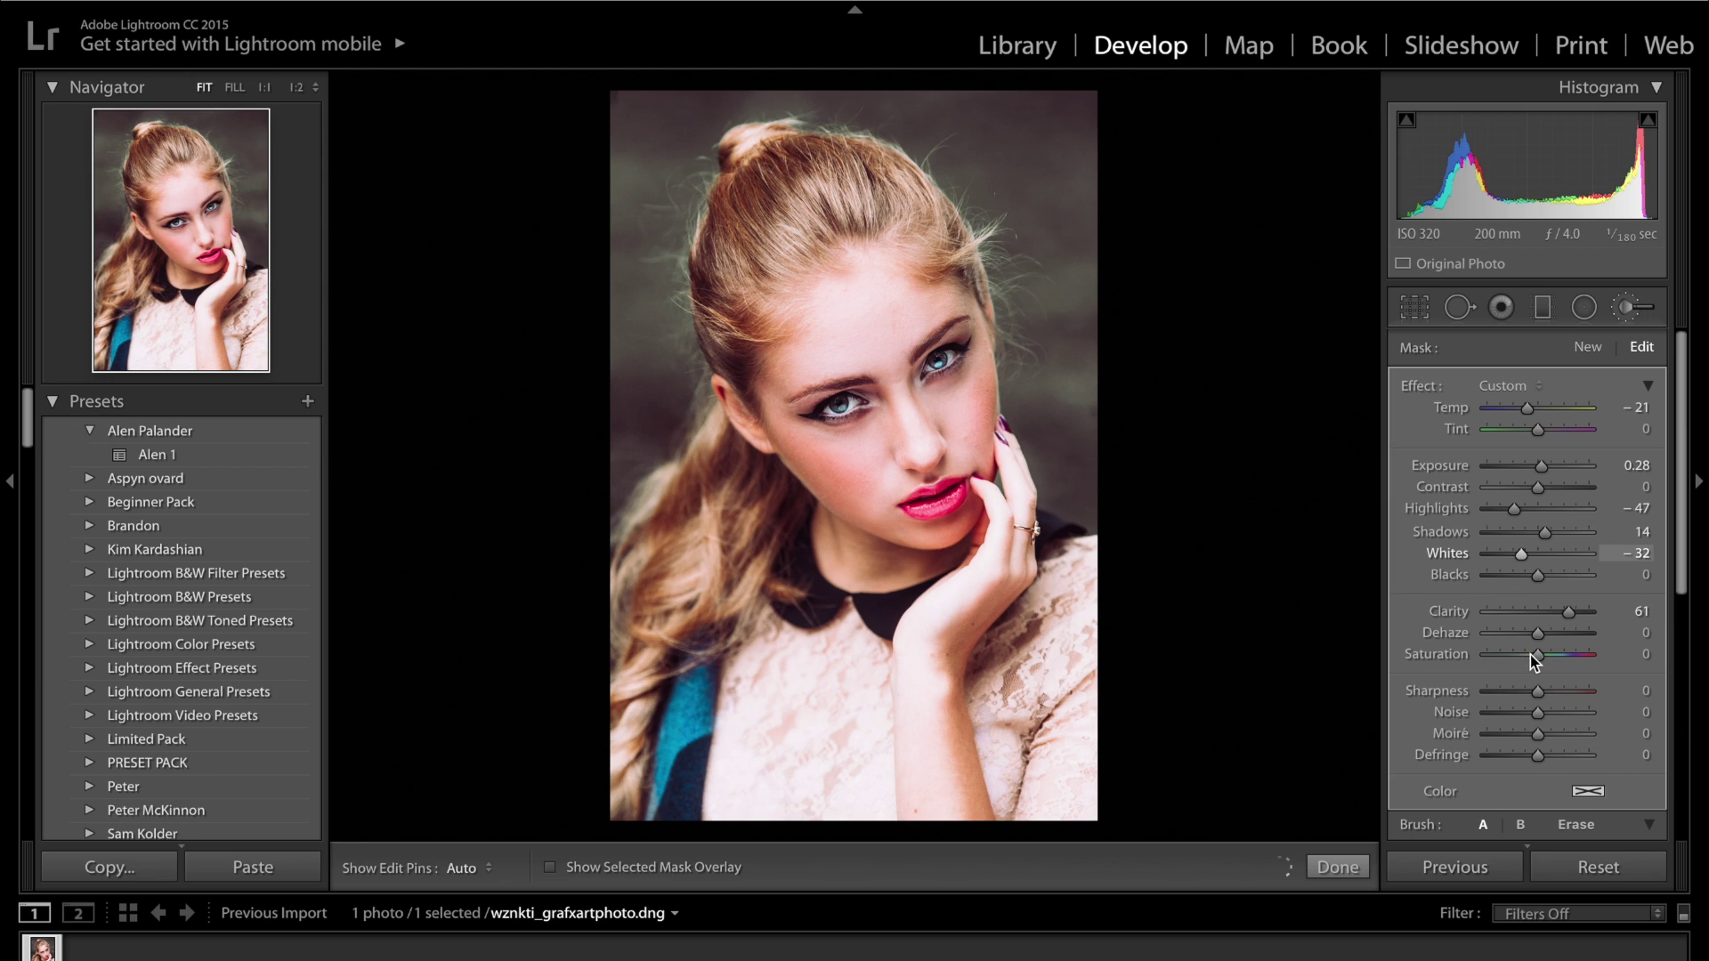
- Finish editing the iris mask and compare the fitted portrait with its unedited version
left_click(1343, 871)
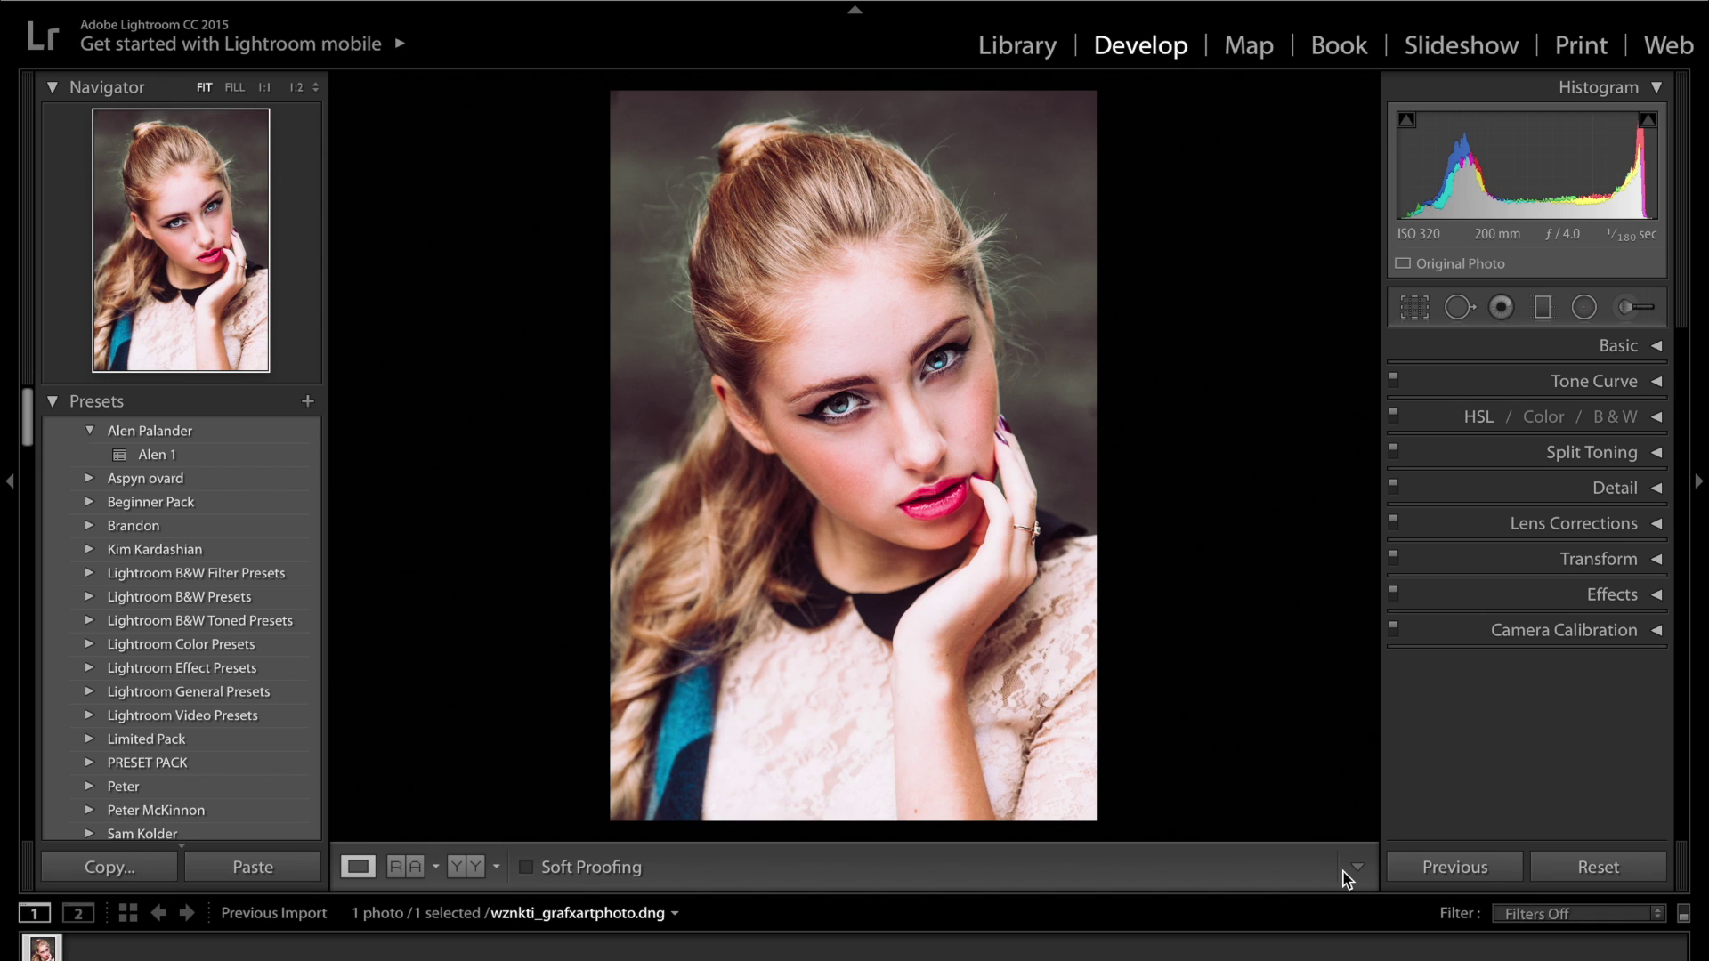
key("backslash")
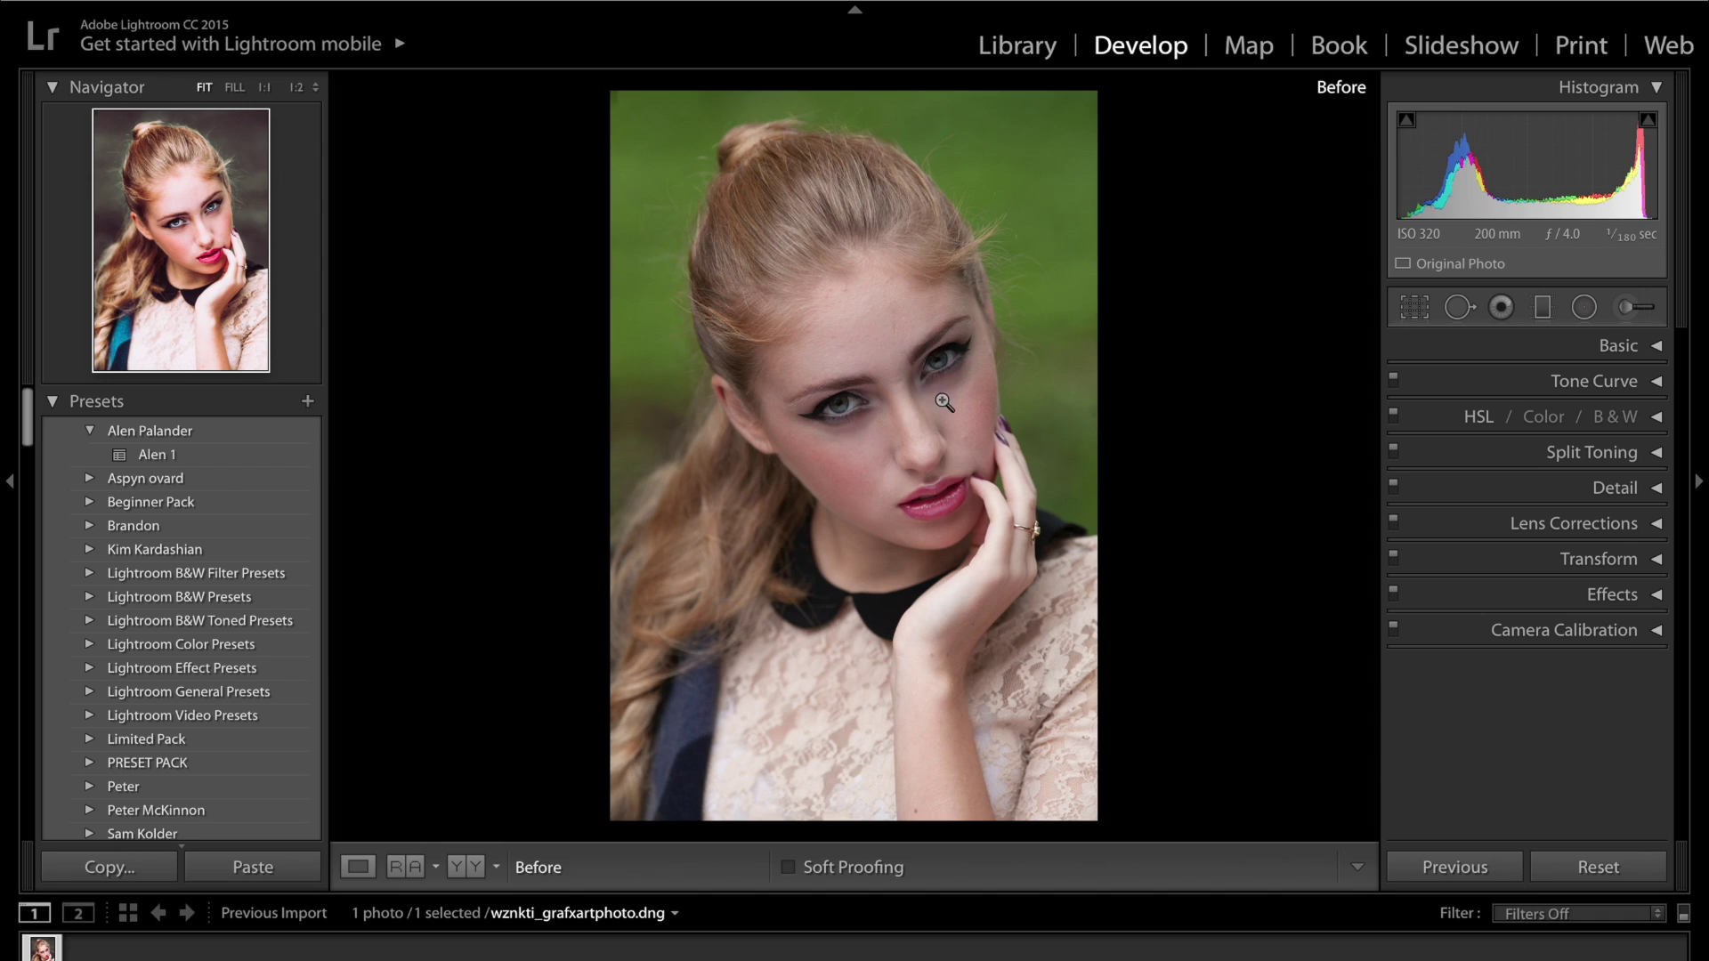
key("backslash")
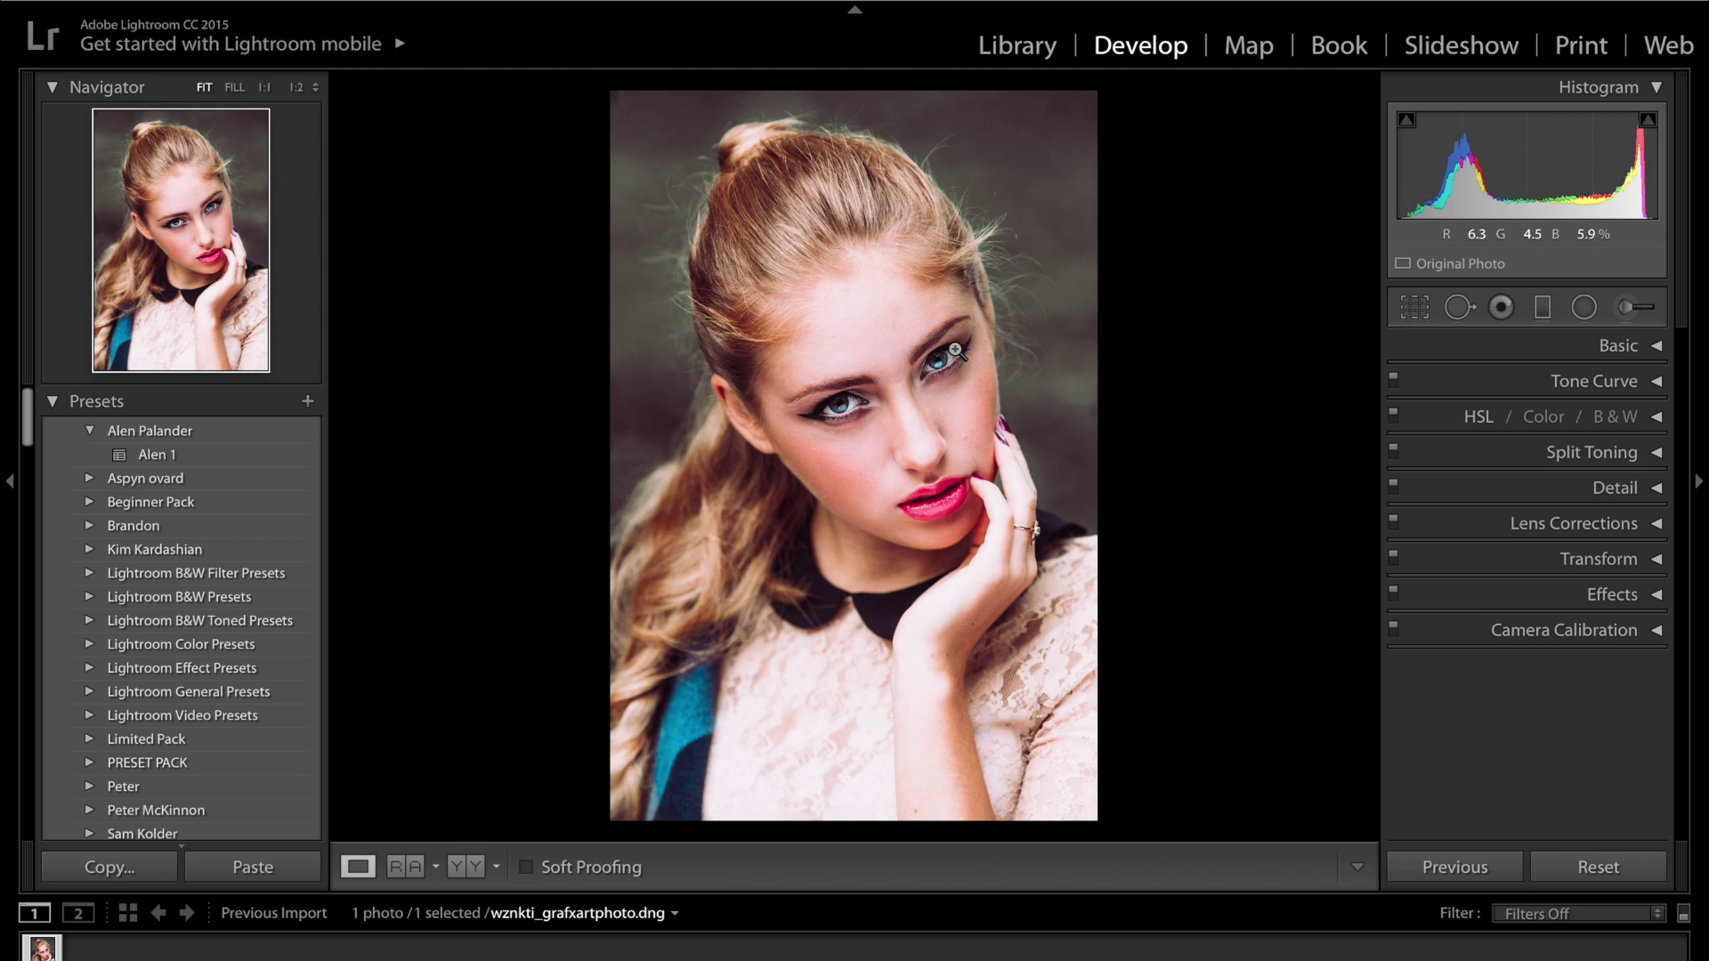
- Start a new Adjustment Brush mask with all effects reset and noise at 55, and paint it over the facial skin
key("k")
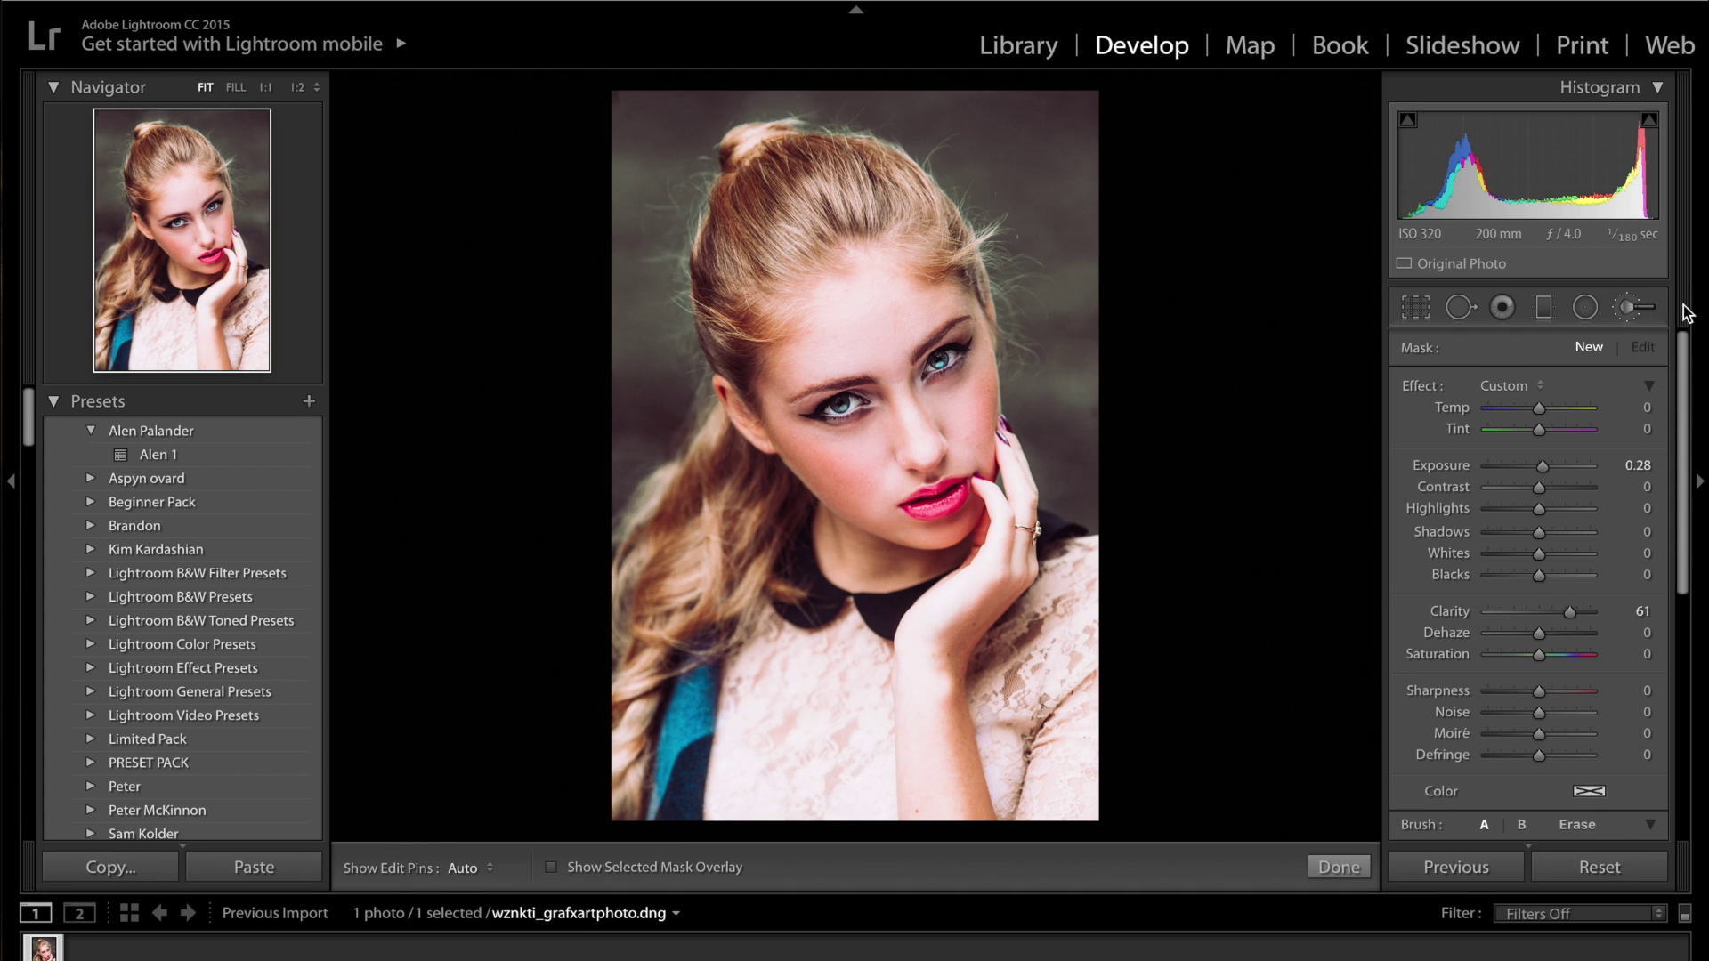
left_click(1626, 312)
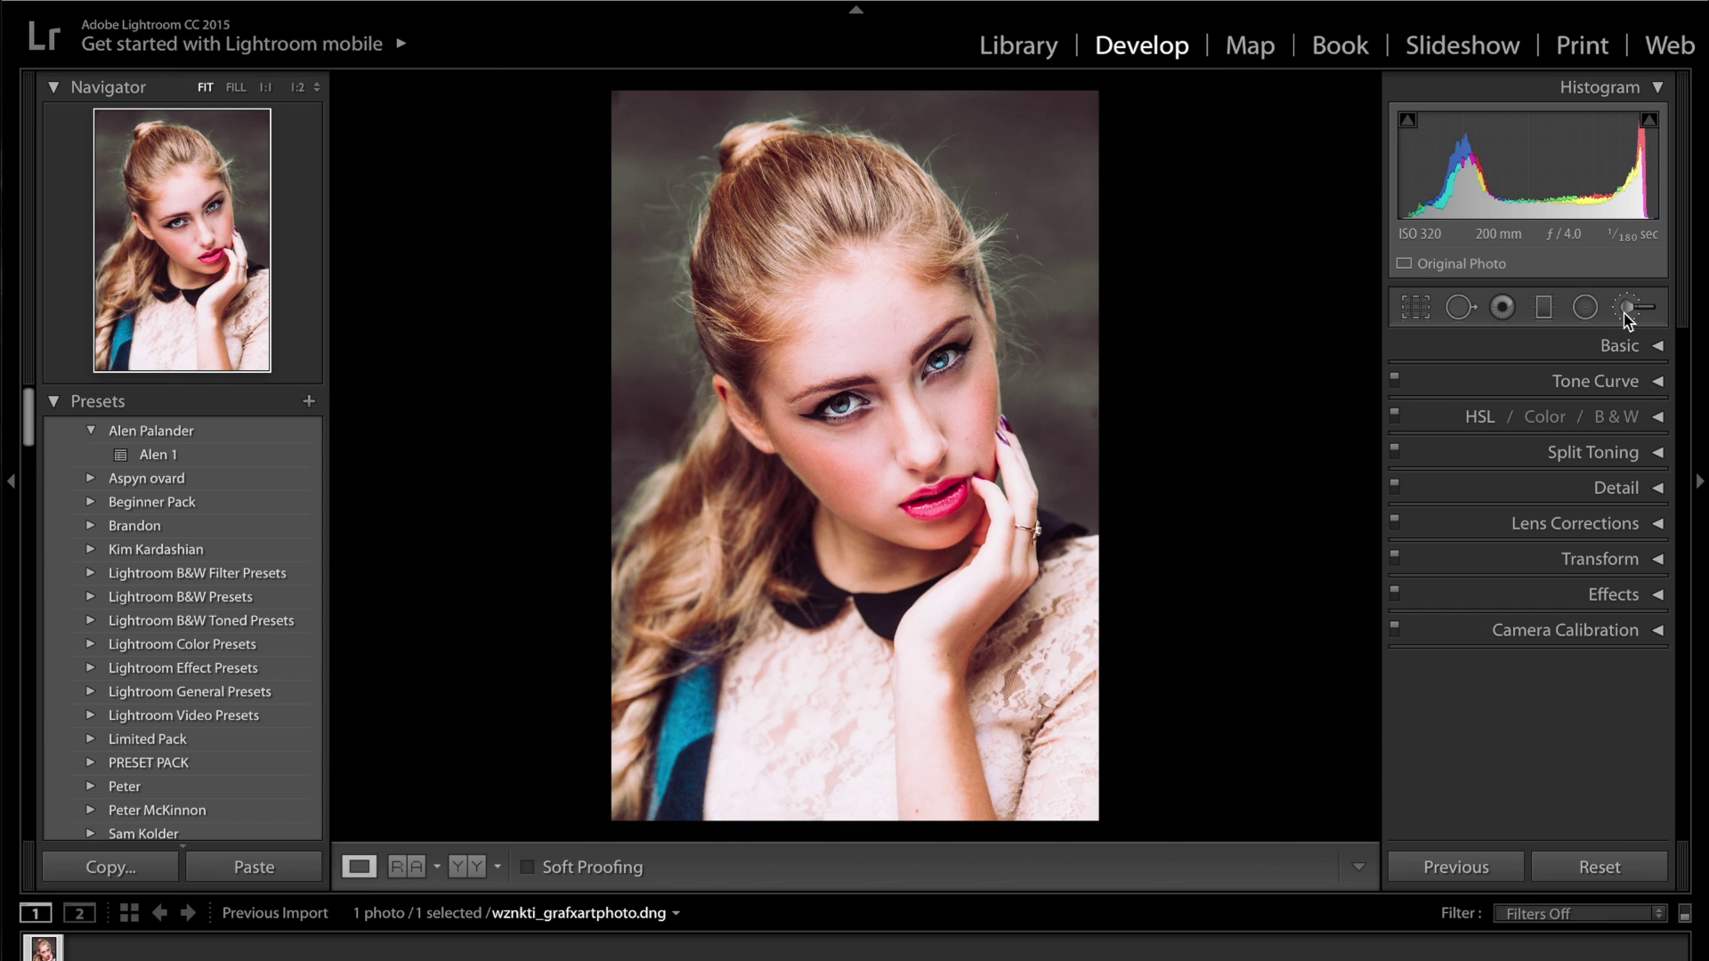
left_click(1628, 312)
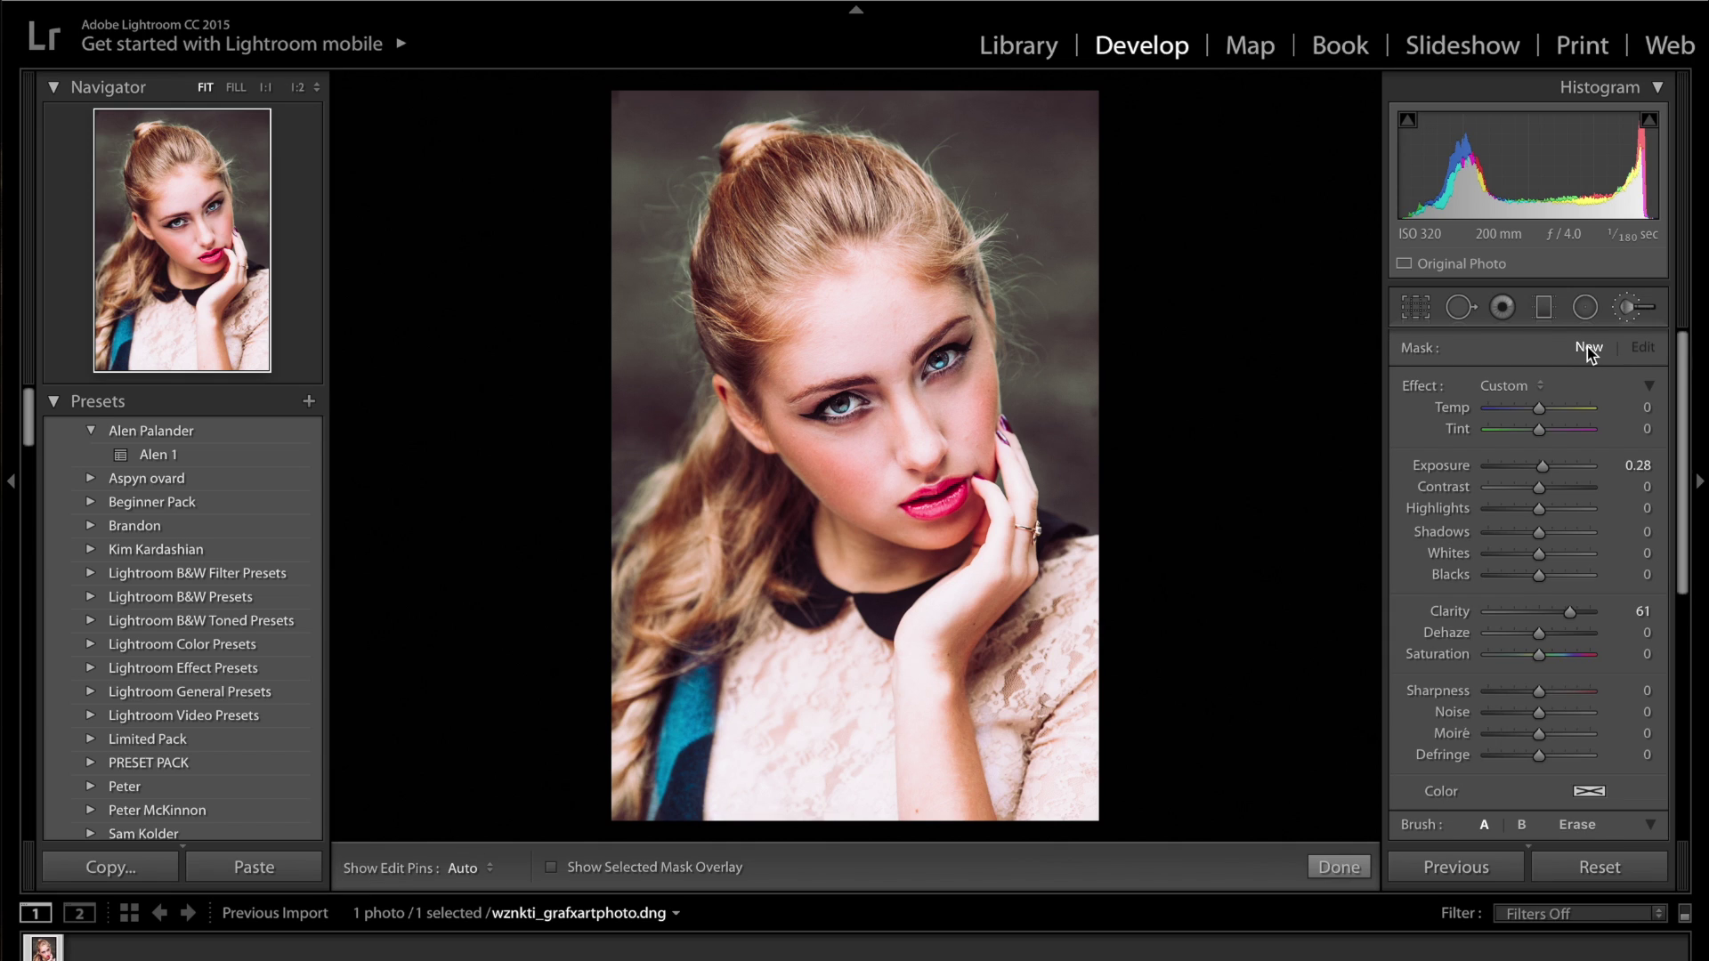
double_click(1429, 386)
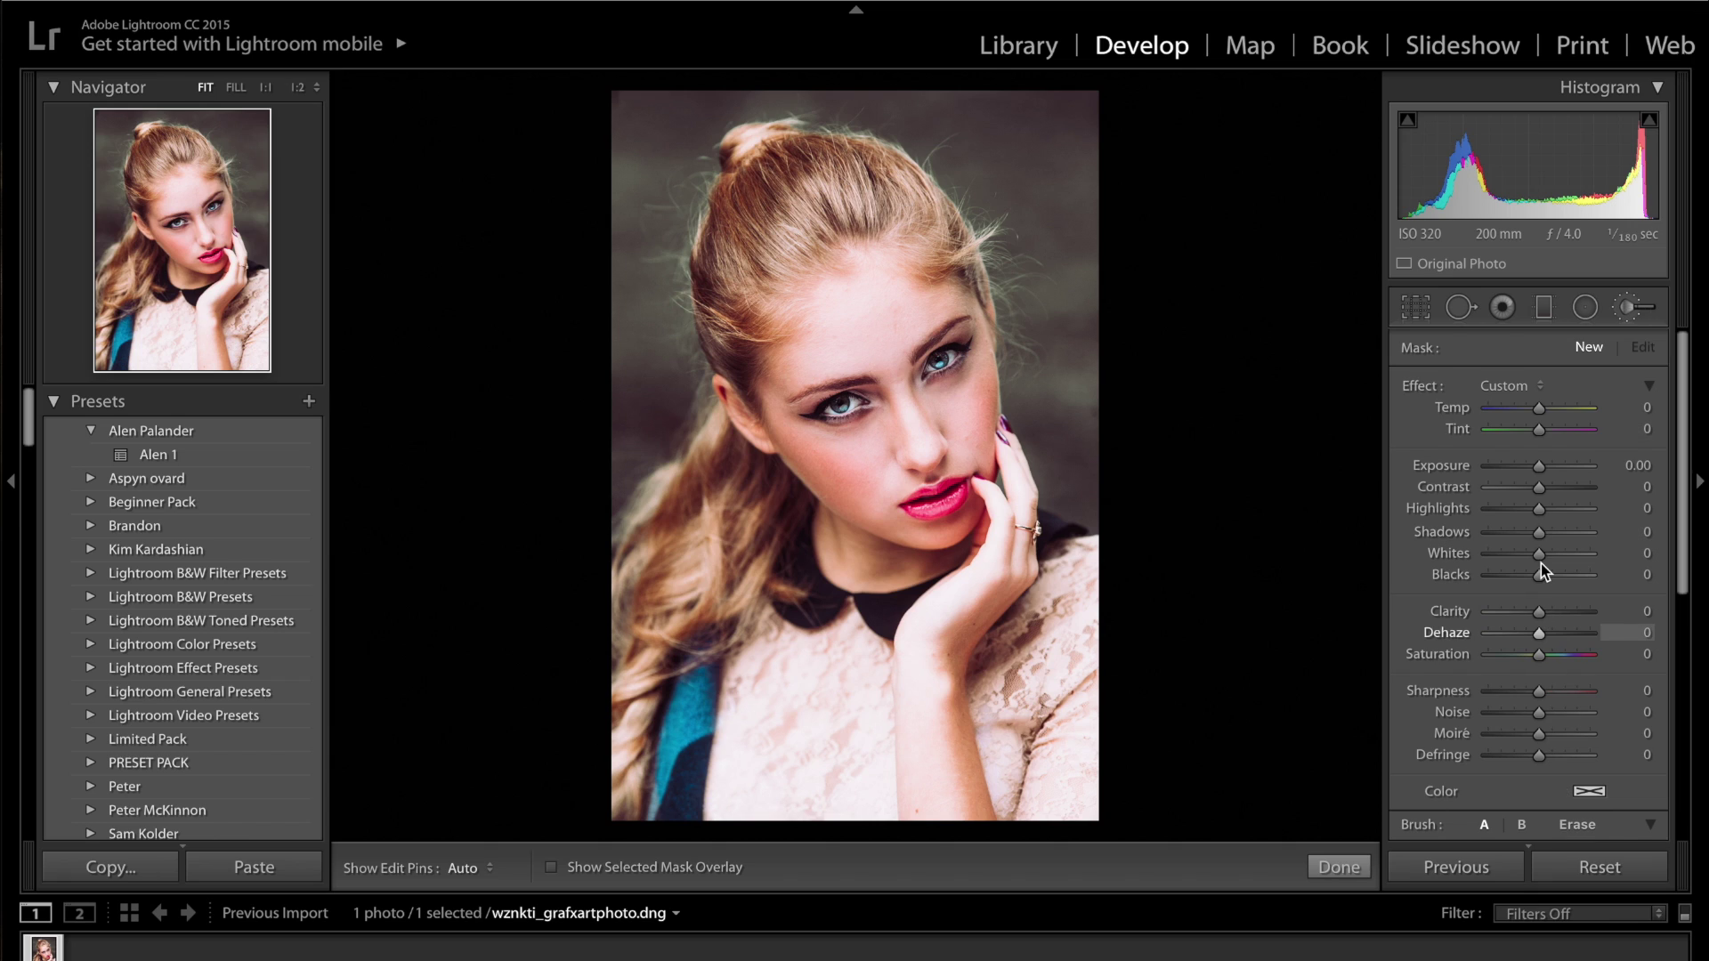
left_click_drag(1562, 714, 1569, 715)
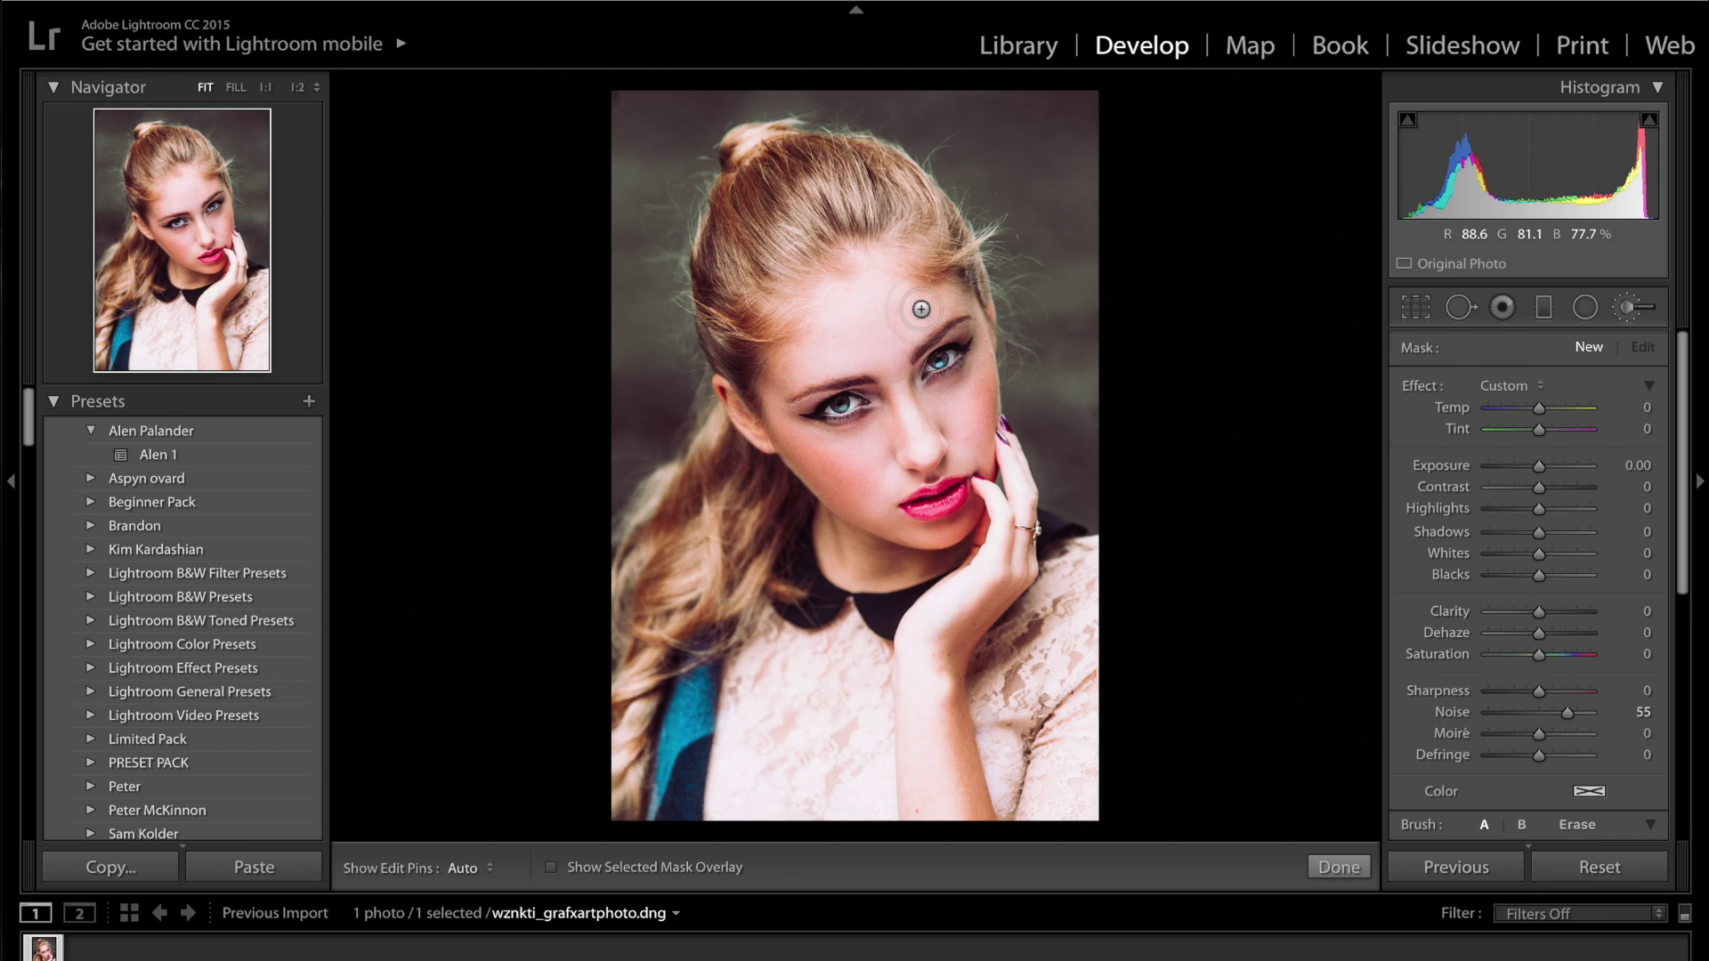
key("h")
left_click(943, 422)
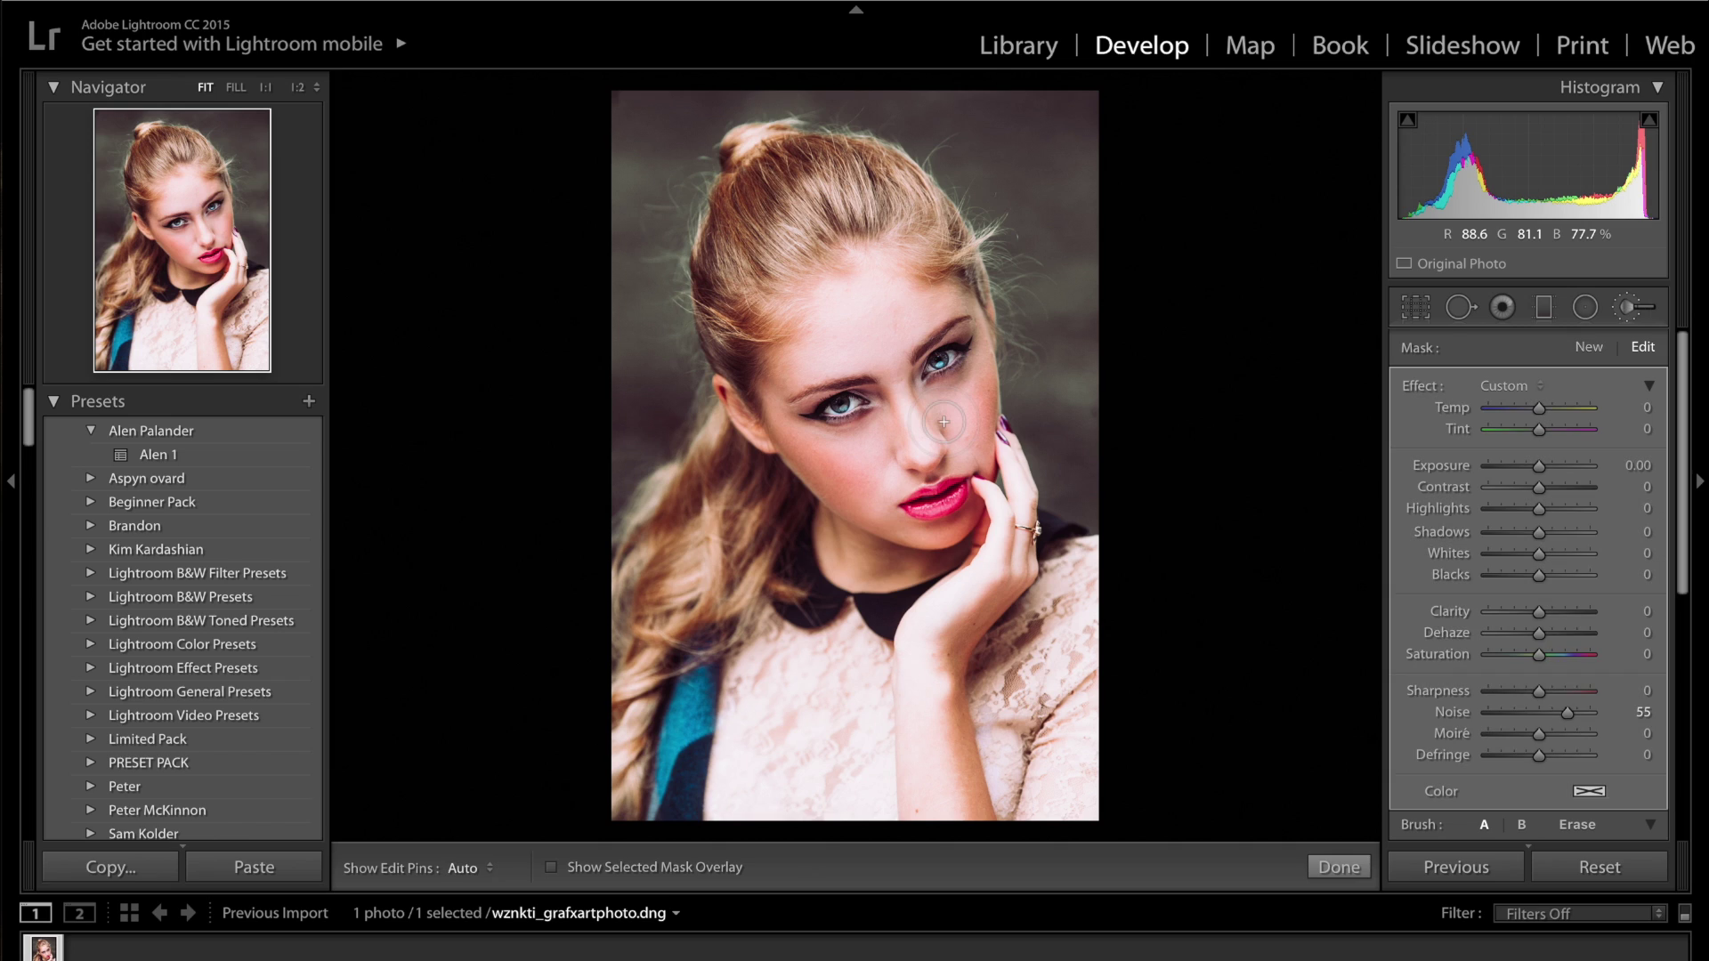
- Set the skin mask's noise to 100, highlights to −12 and clarity to −39, checking the face up close
left_click(1595, 714)
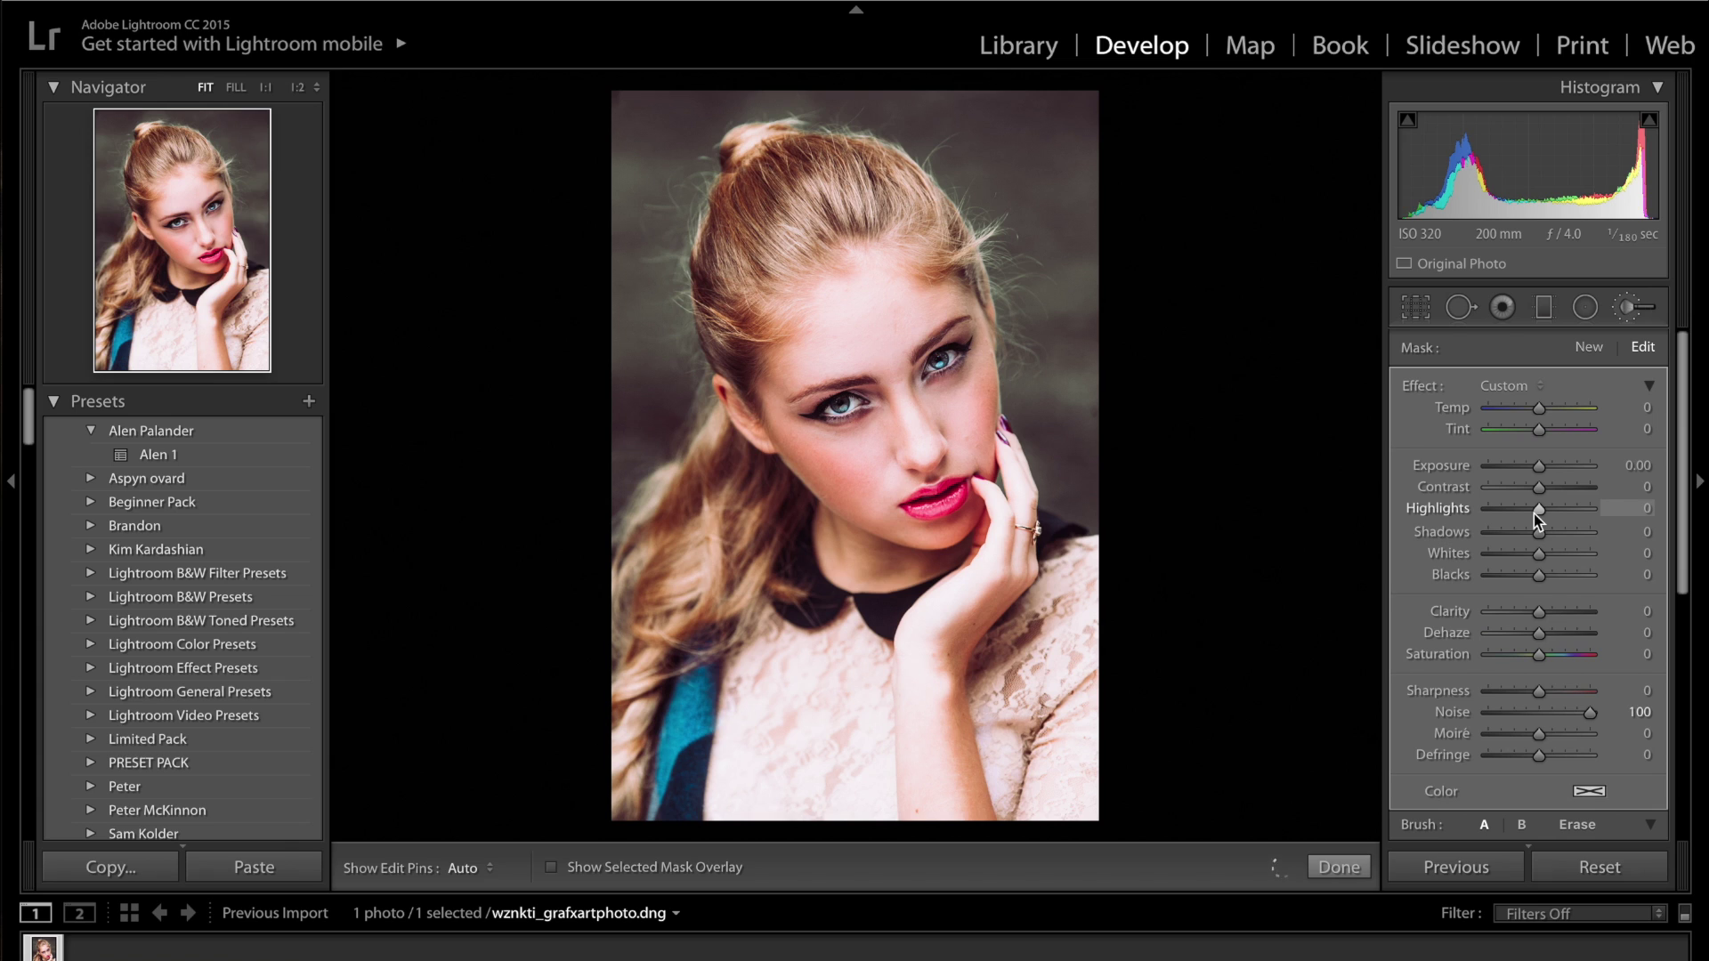
left_click_drag(1536, 510, 1530, 511)
key("ctrl+equal")
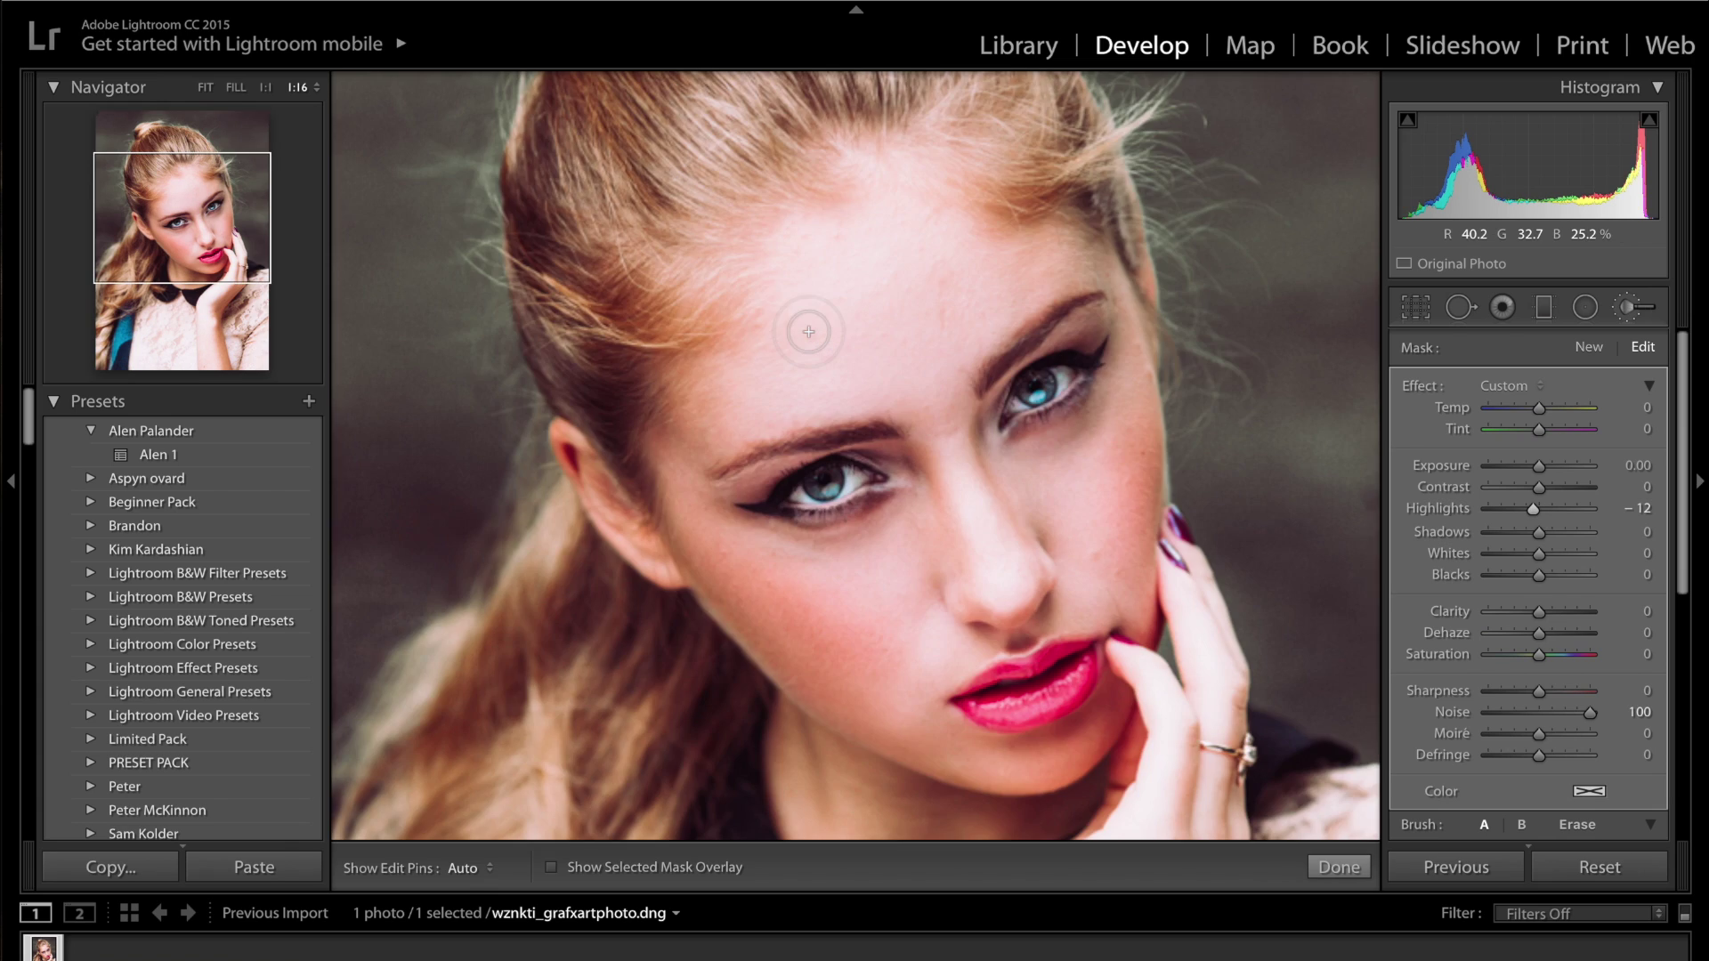
key("ctrl+minus")
key("ctrl+equal")
key("ctrl+equal")
left_click_drag(1539, 613, 1519, 613)
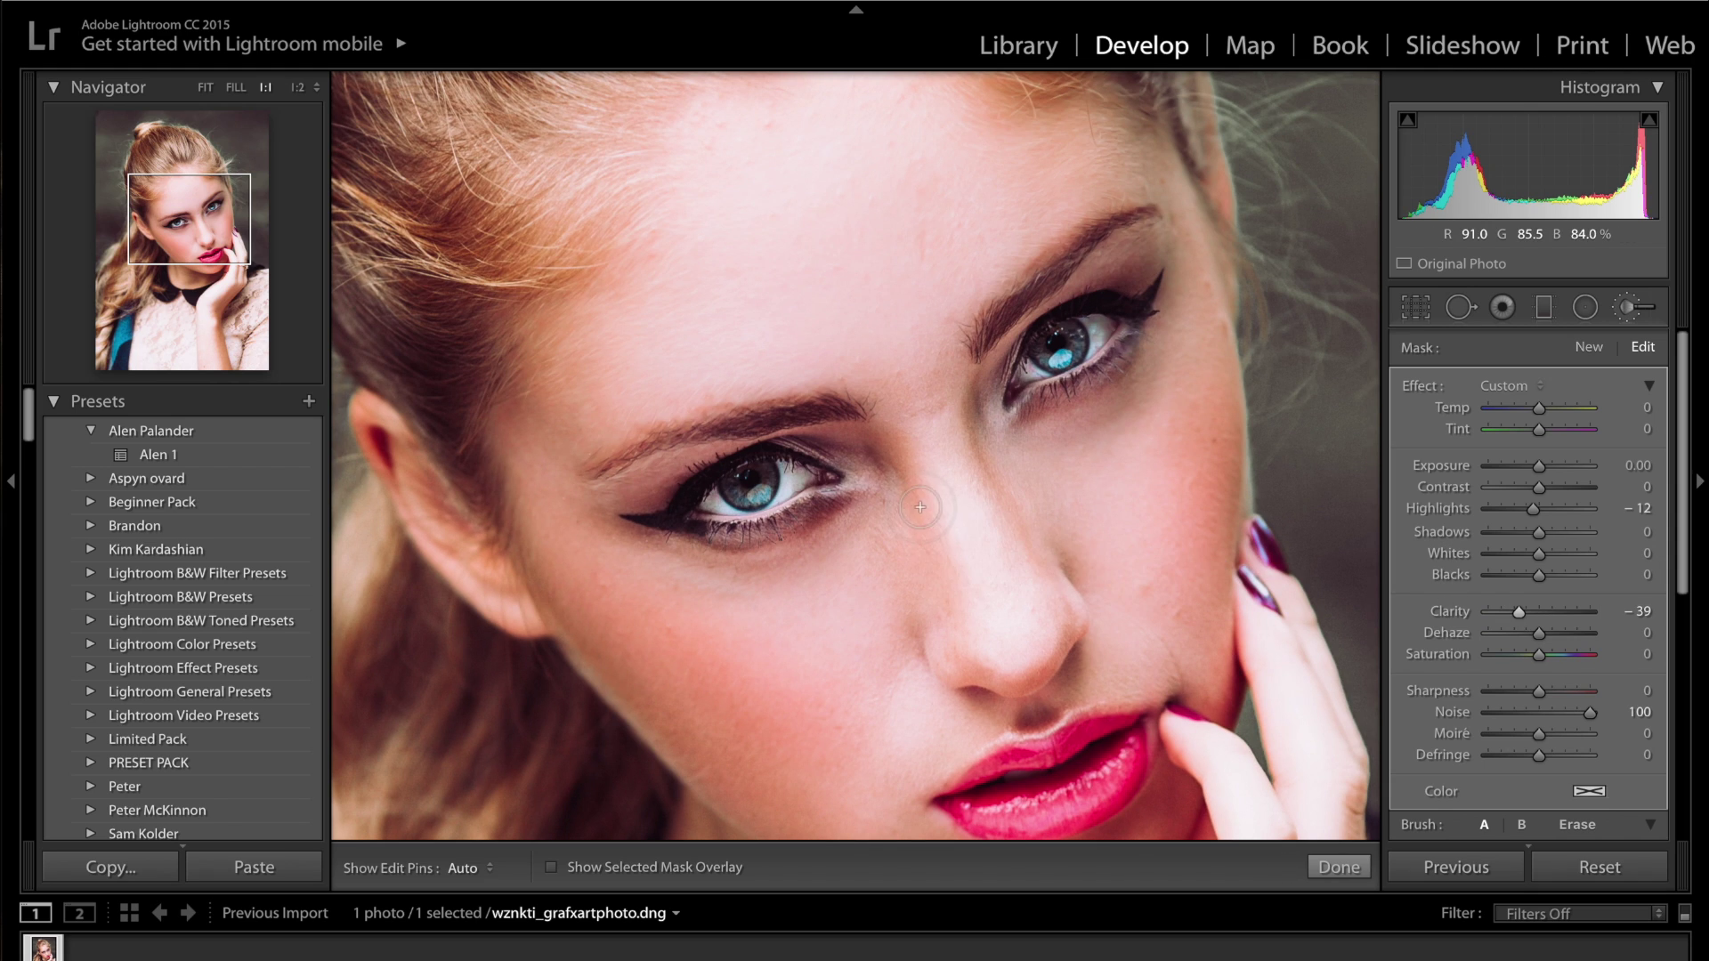
- Switch all brush adjustments off and on again to compare the retouching on the fitted photo
key("h")
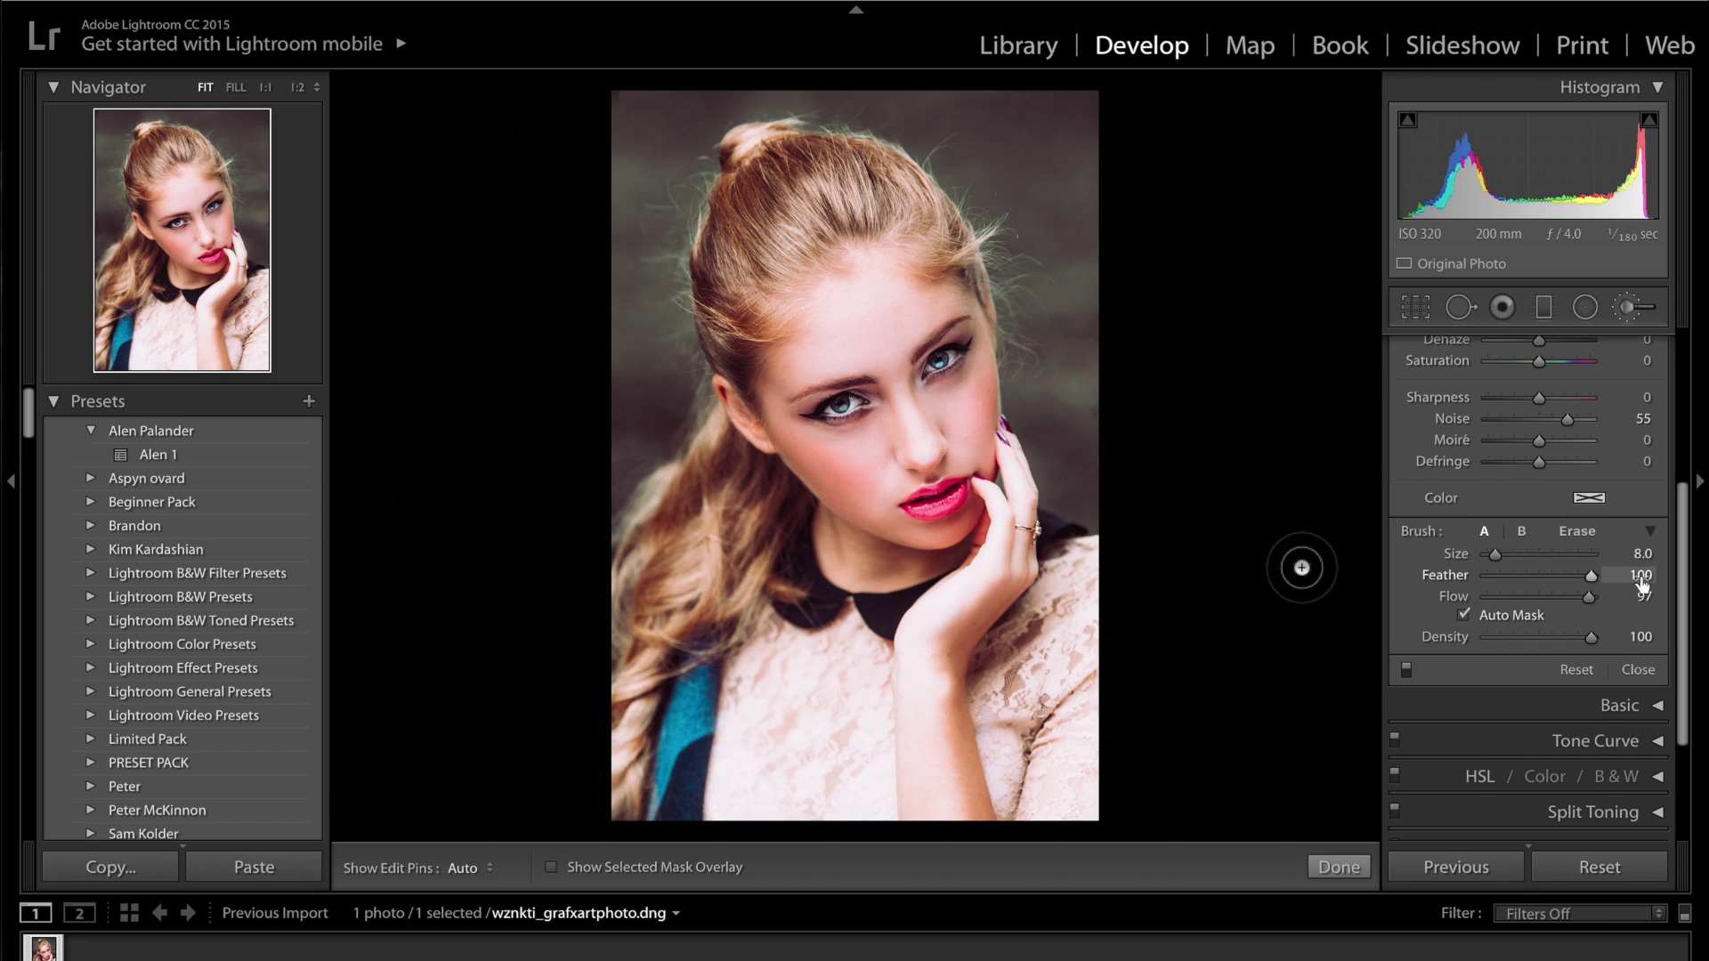
left_click(1408, 671)
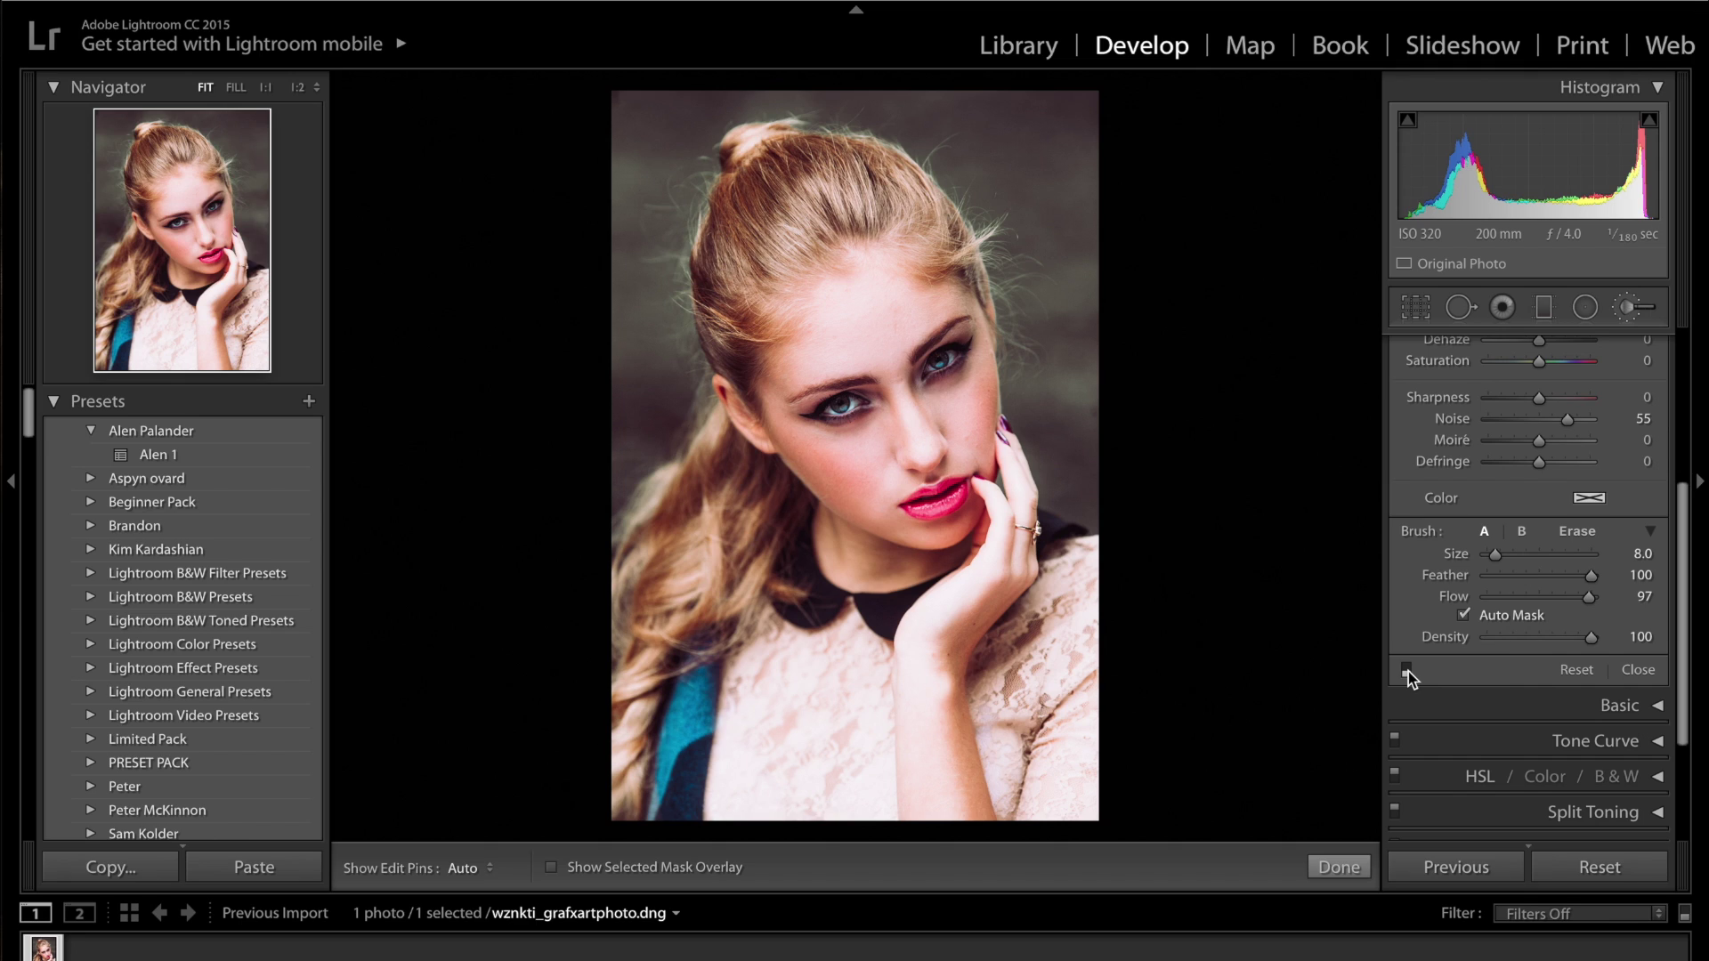
left_click(1409, 671)
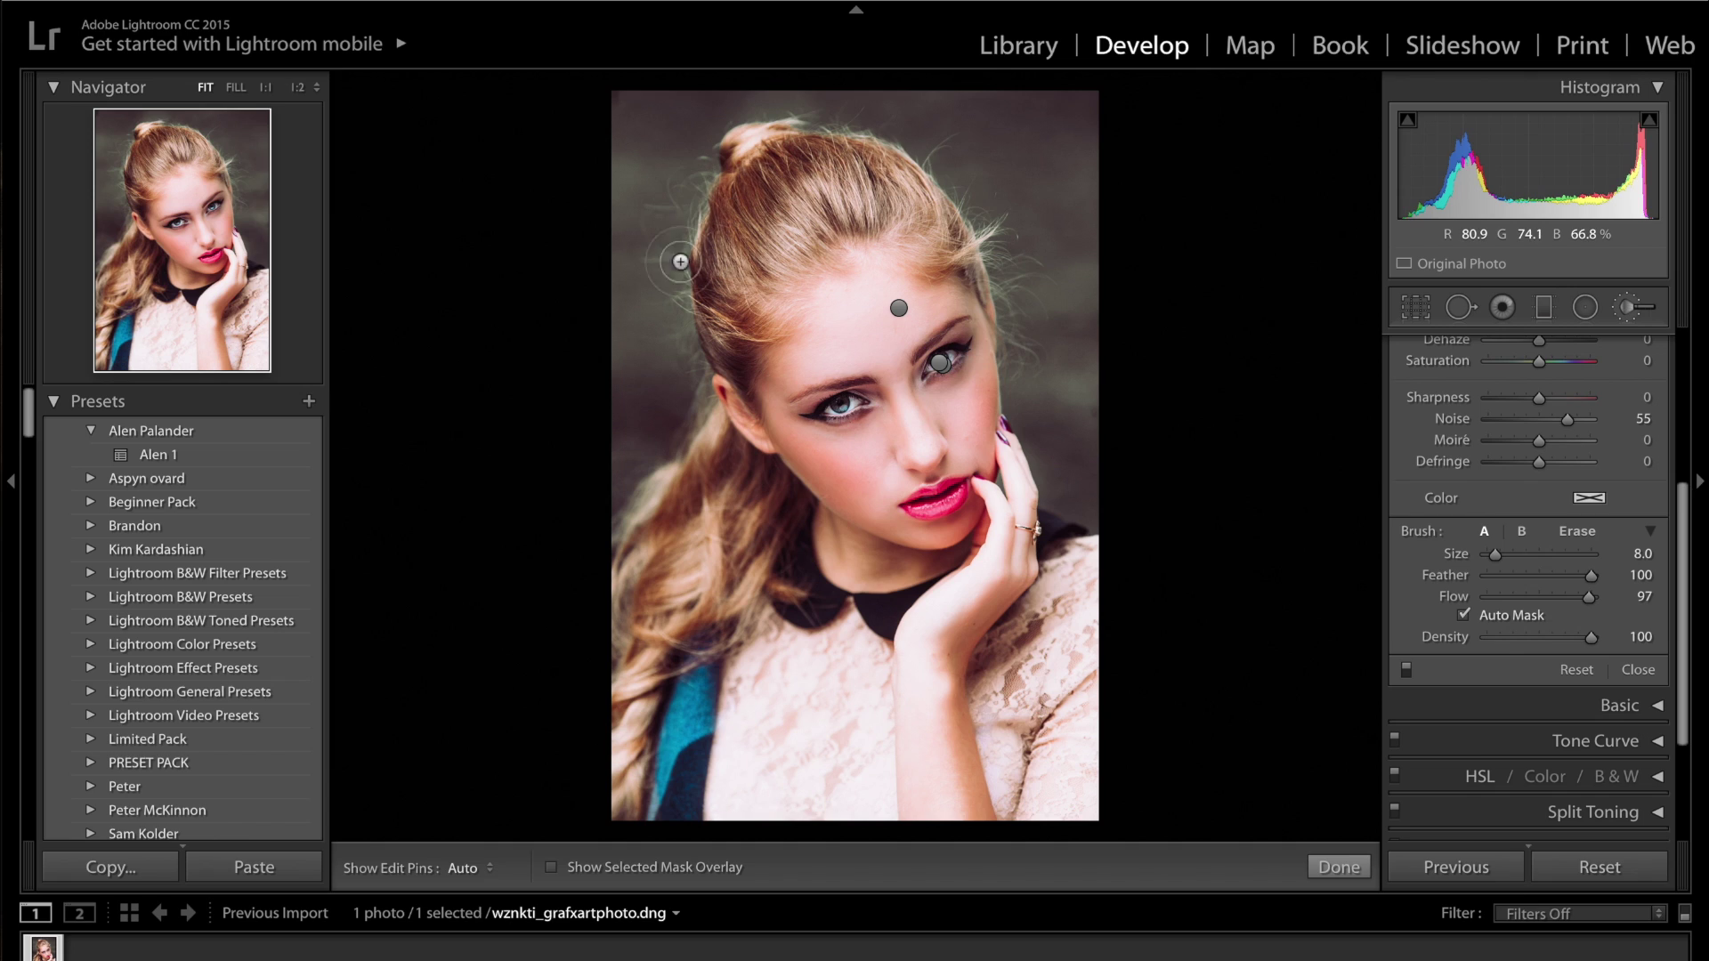
- Heal the stray hairs in the background beside the head with a Spot Removal stroke at size 77, feather 42 and opacity 100
left_click(1458, 308)
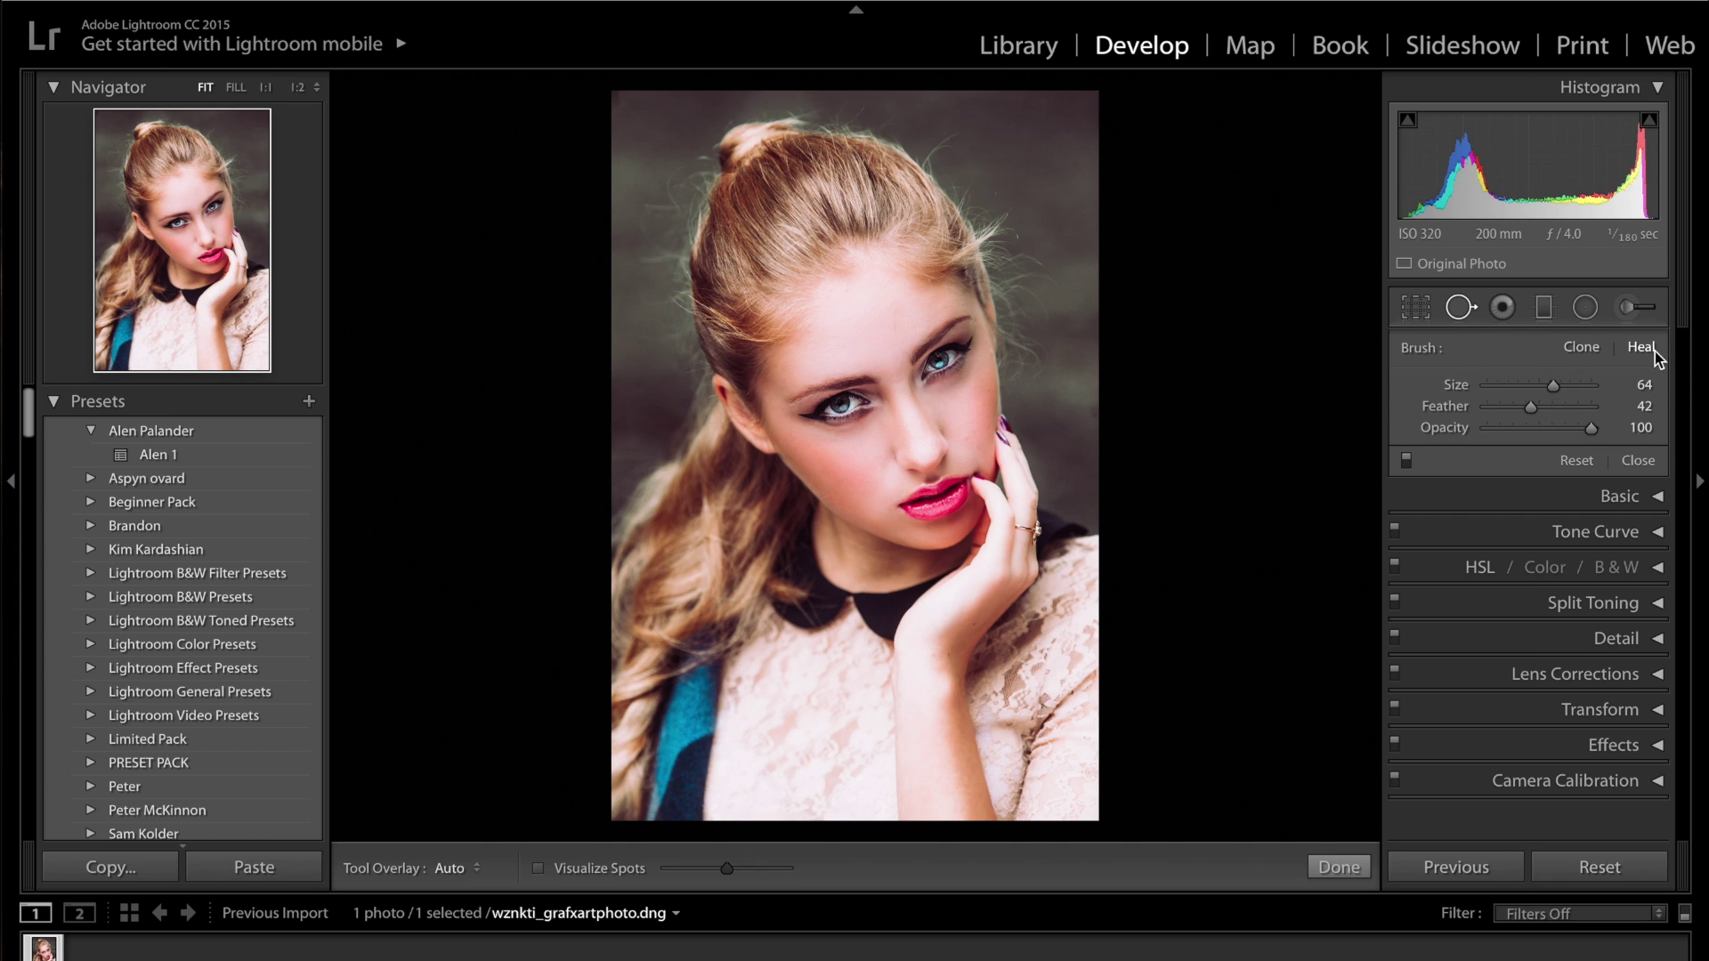
scroll(1030, 351, "up", 3)
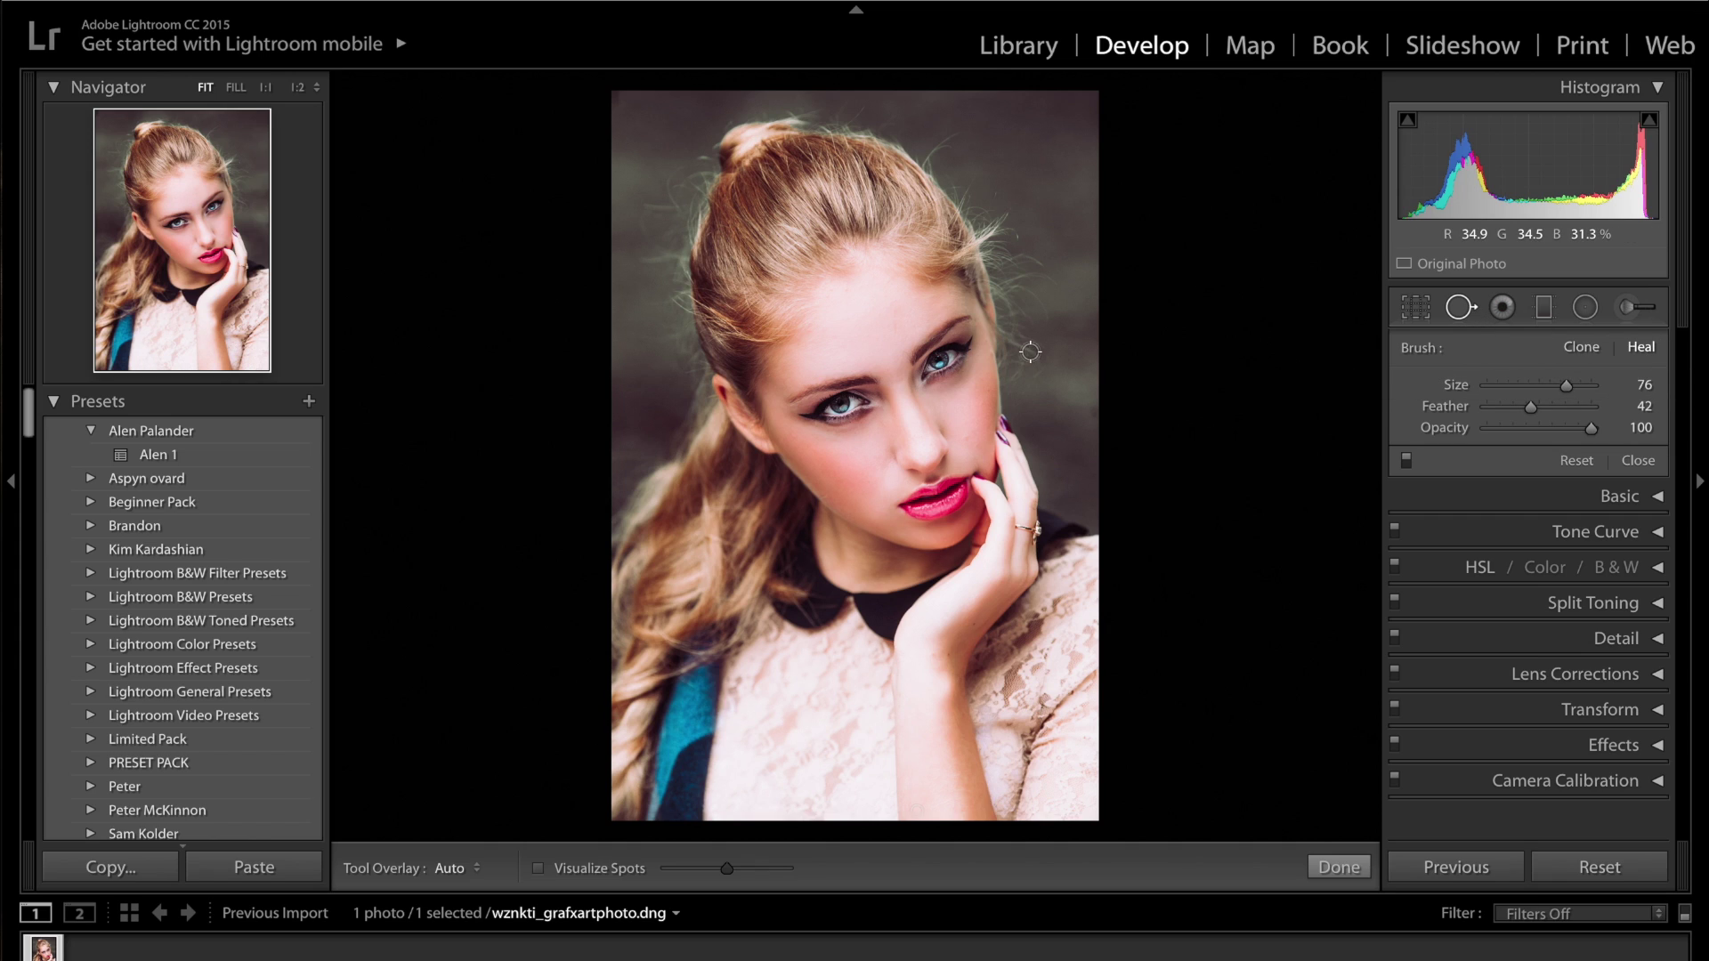
key("ctrl+equal")
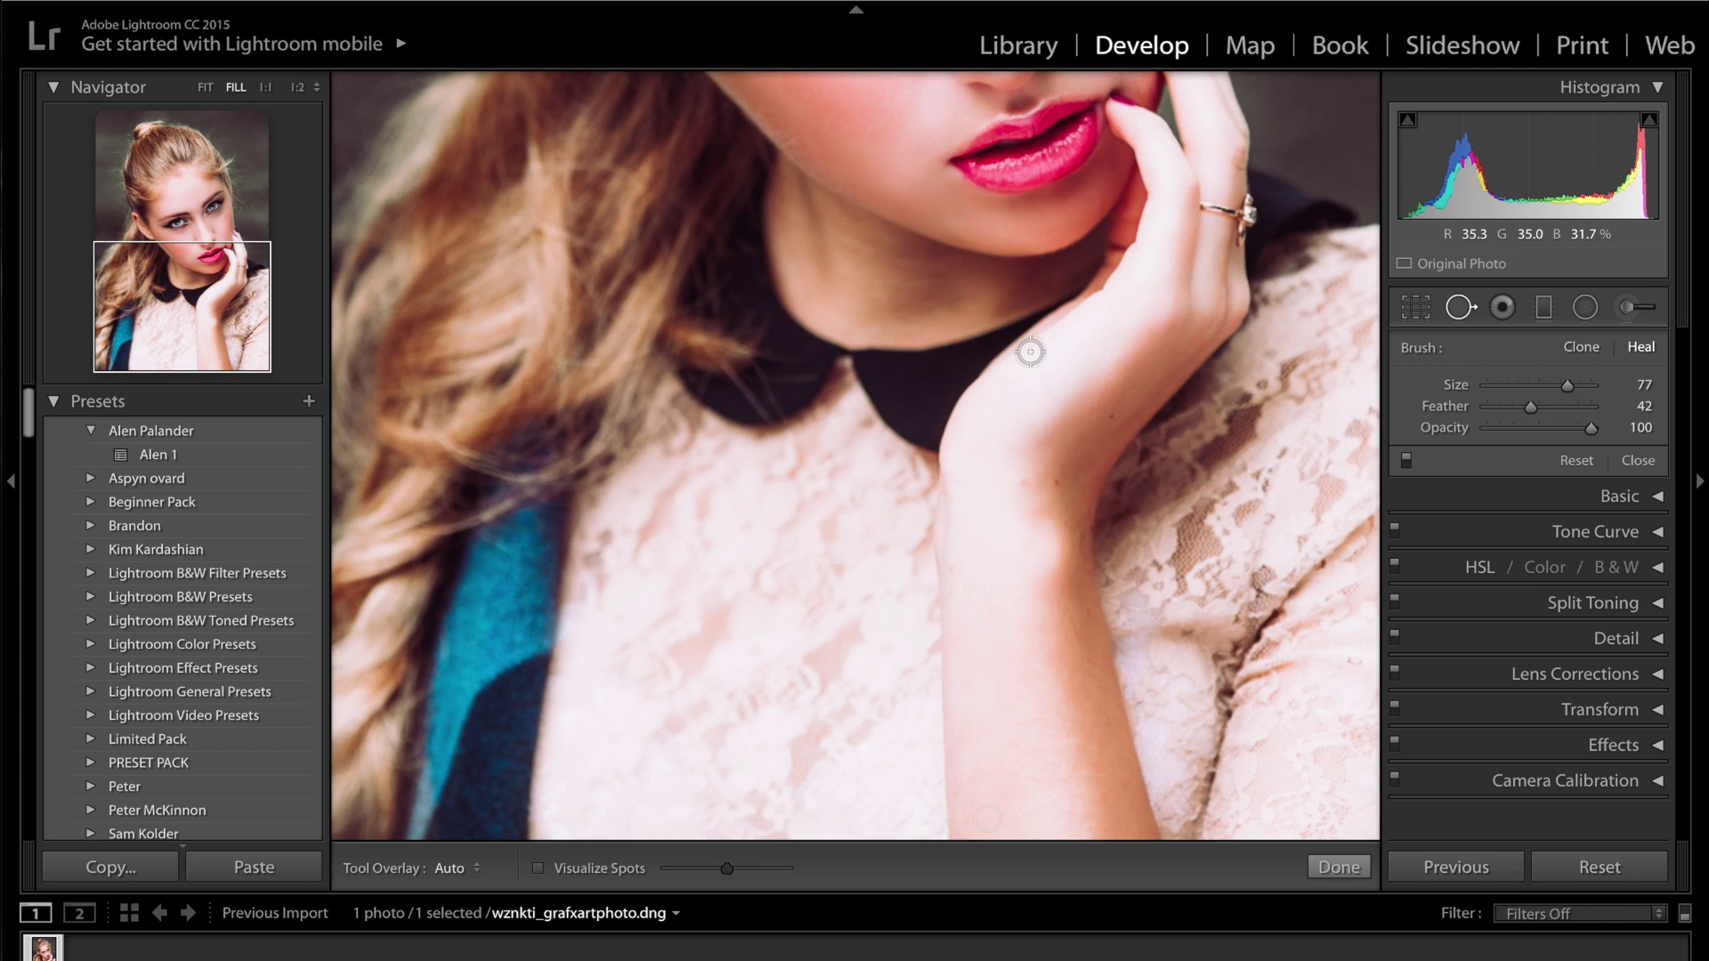
left_click_drag(161, 285, 163, 197)
key("ctrl+equal")
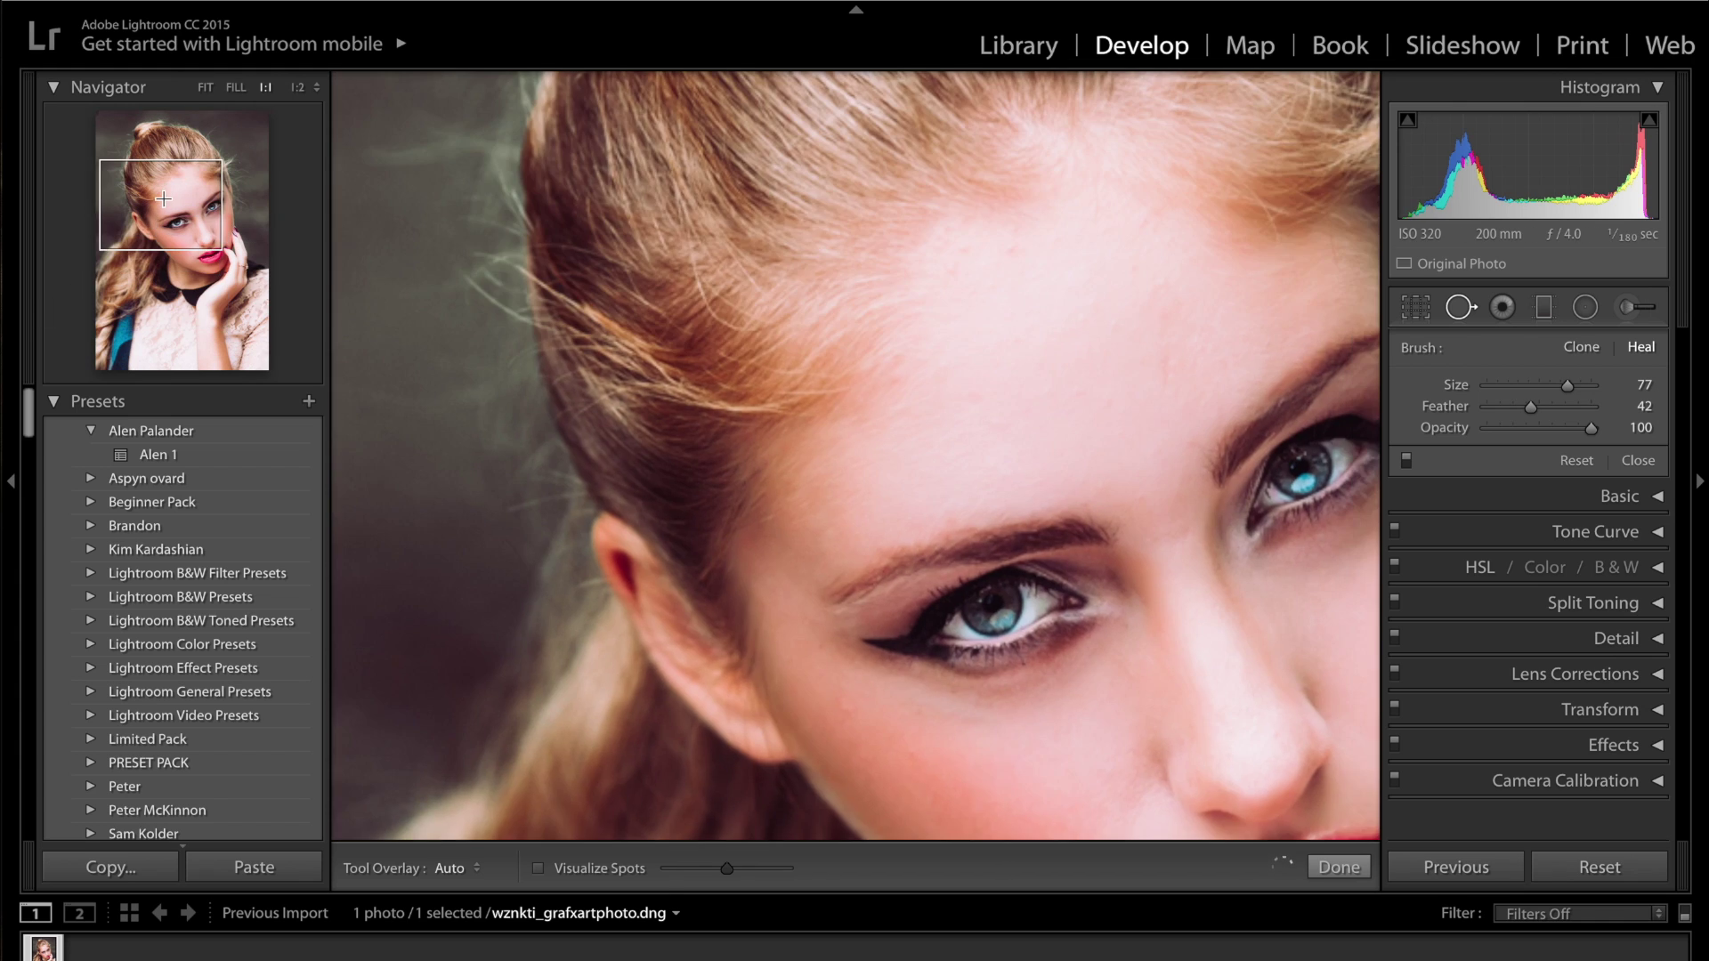
key("ctrl+minus")
left_click_drag(446, 534, 401, 466)
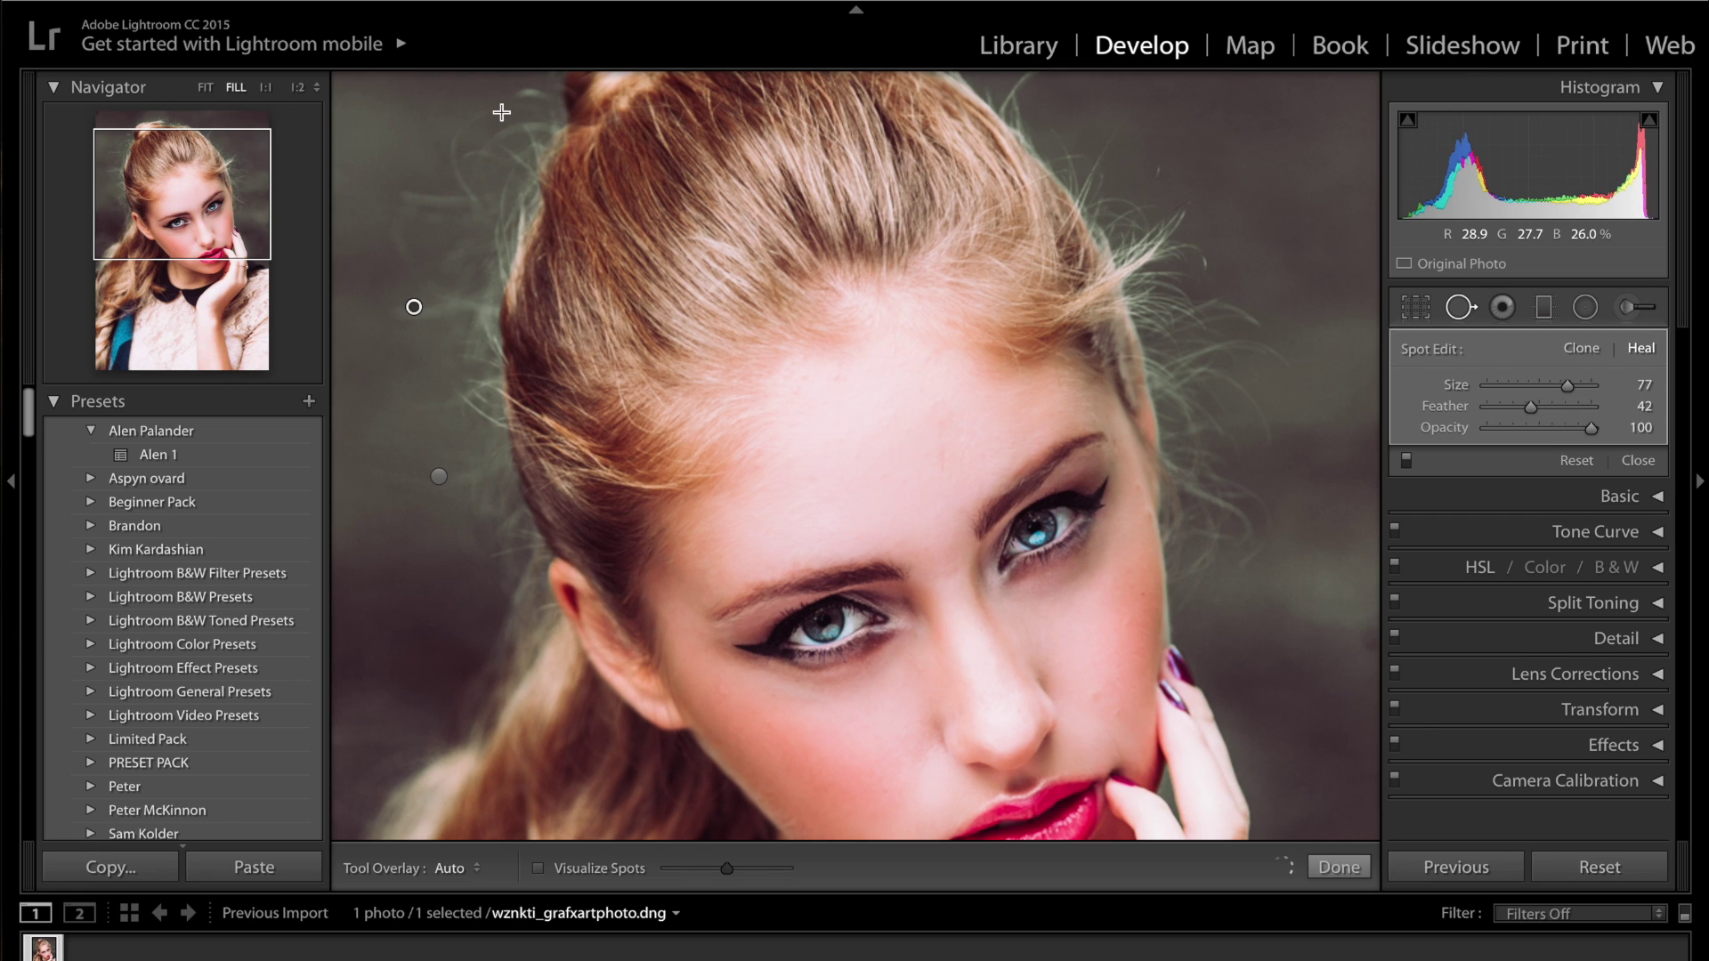
key("ctrl+minus")
- Prepare a new Adjustment Brush mask with effects reset, then clarity 24, noise 35, highlights 10 and contrast 36
left_click(1632, 310)
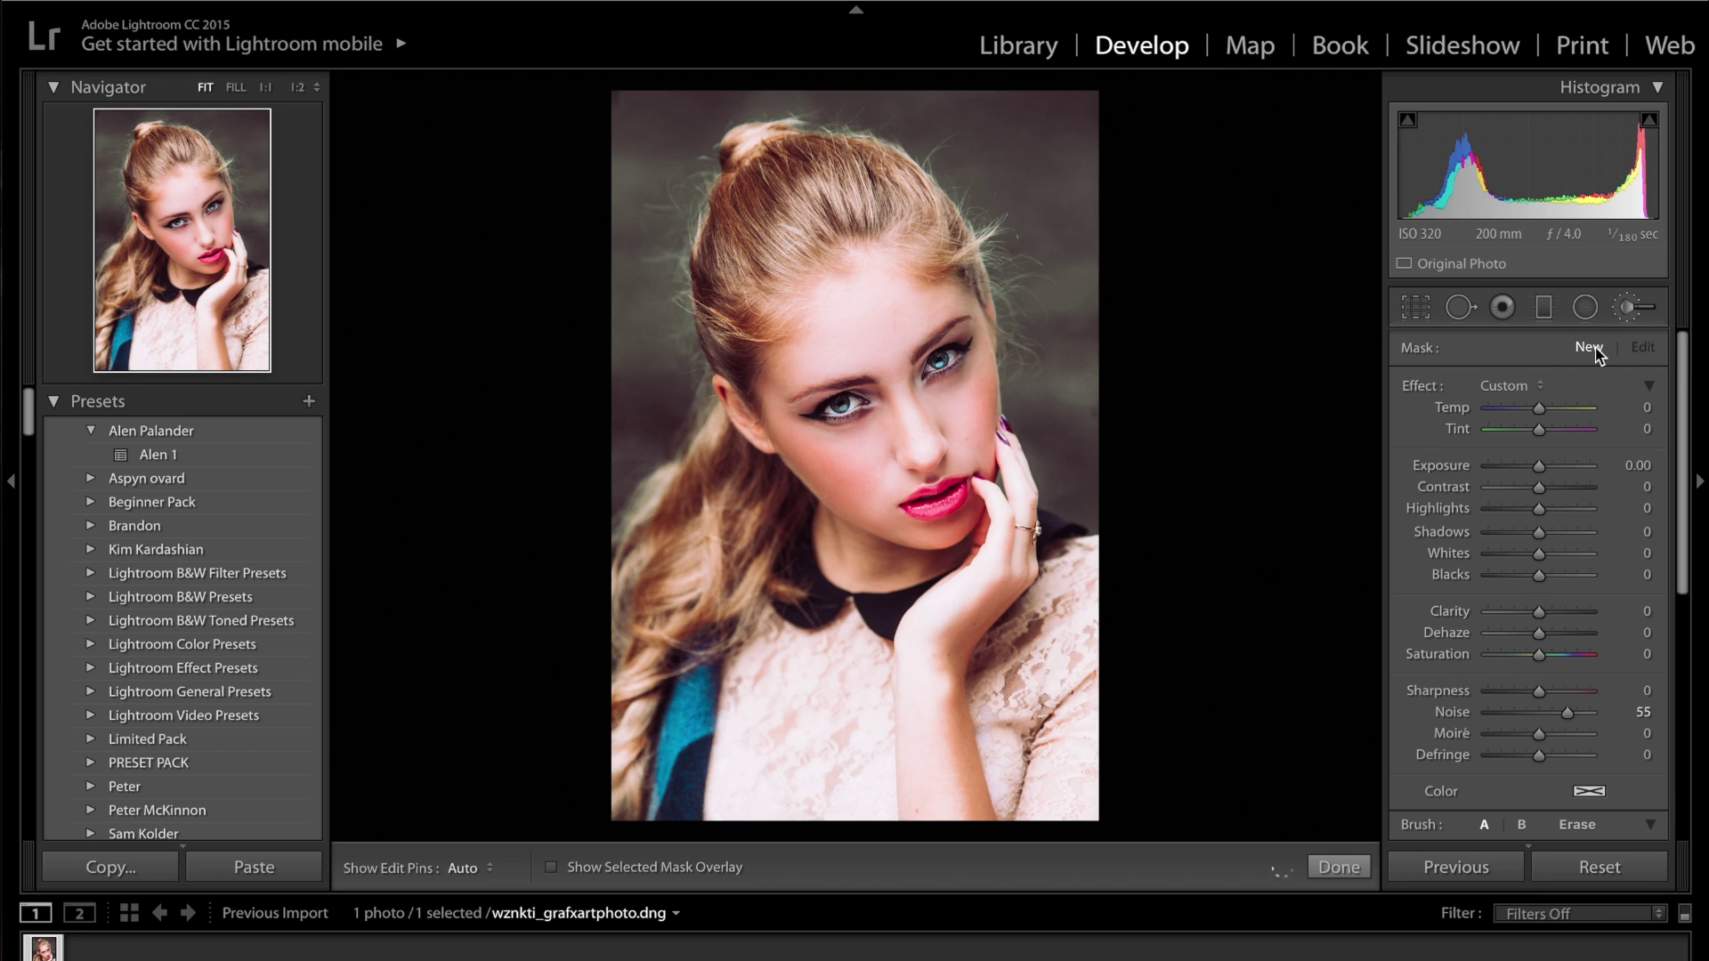
double_click(1422, 387)
left_click_drag(1547, 612, 1552, 616)
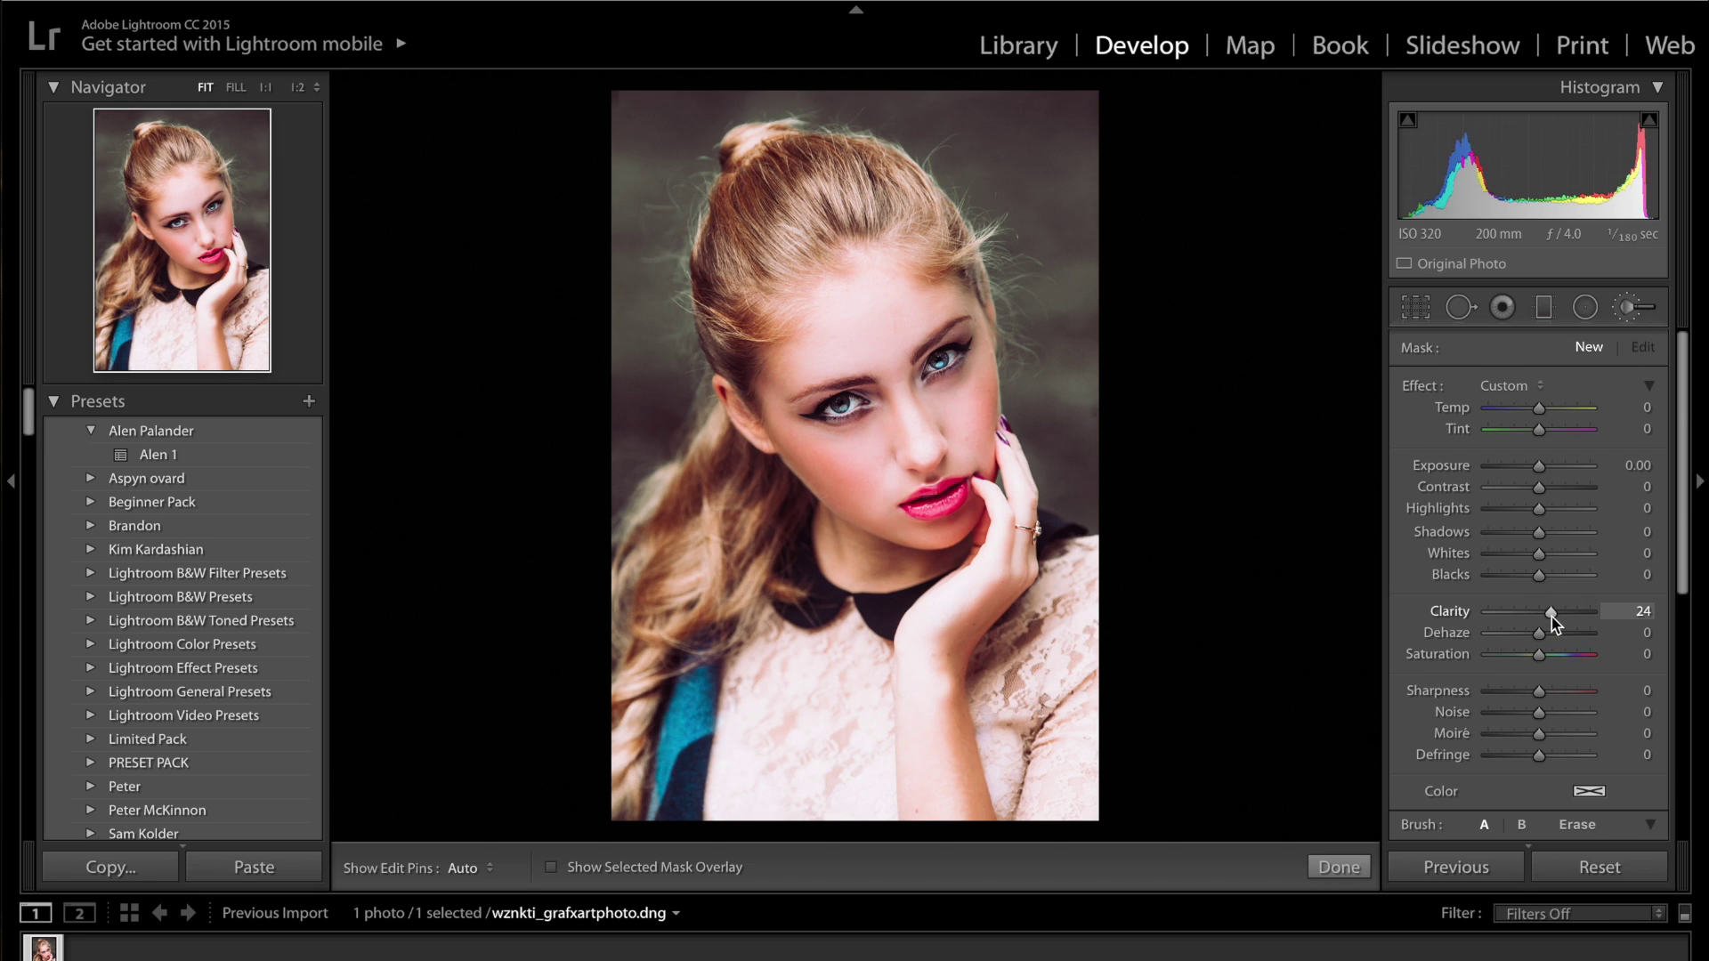
left_click_drag(1539, 712, 1556, 713)
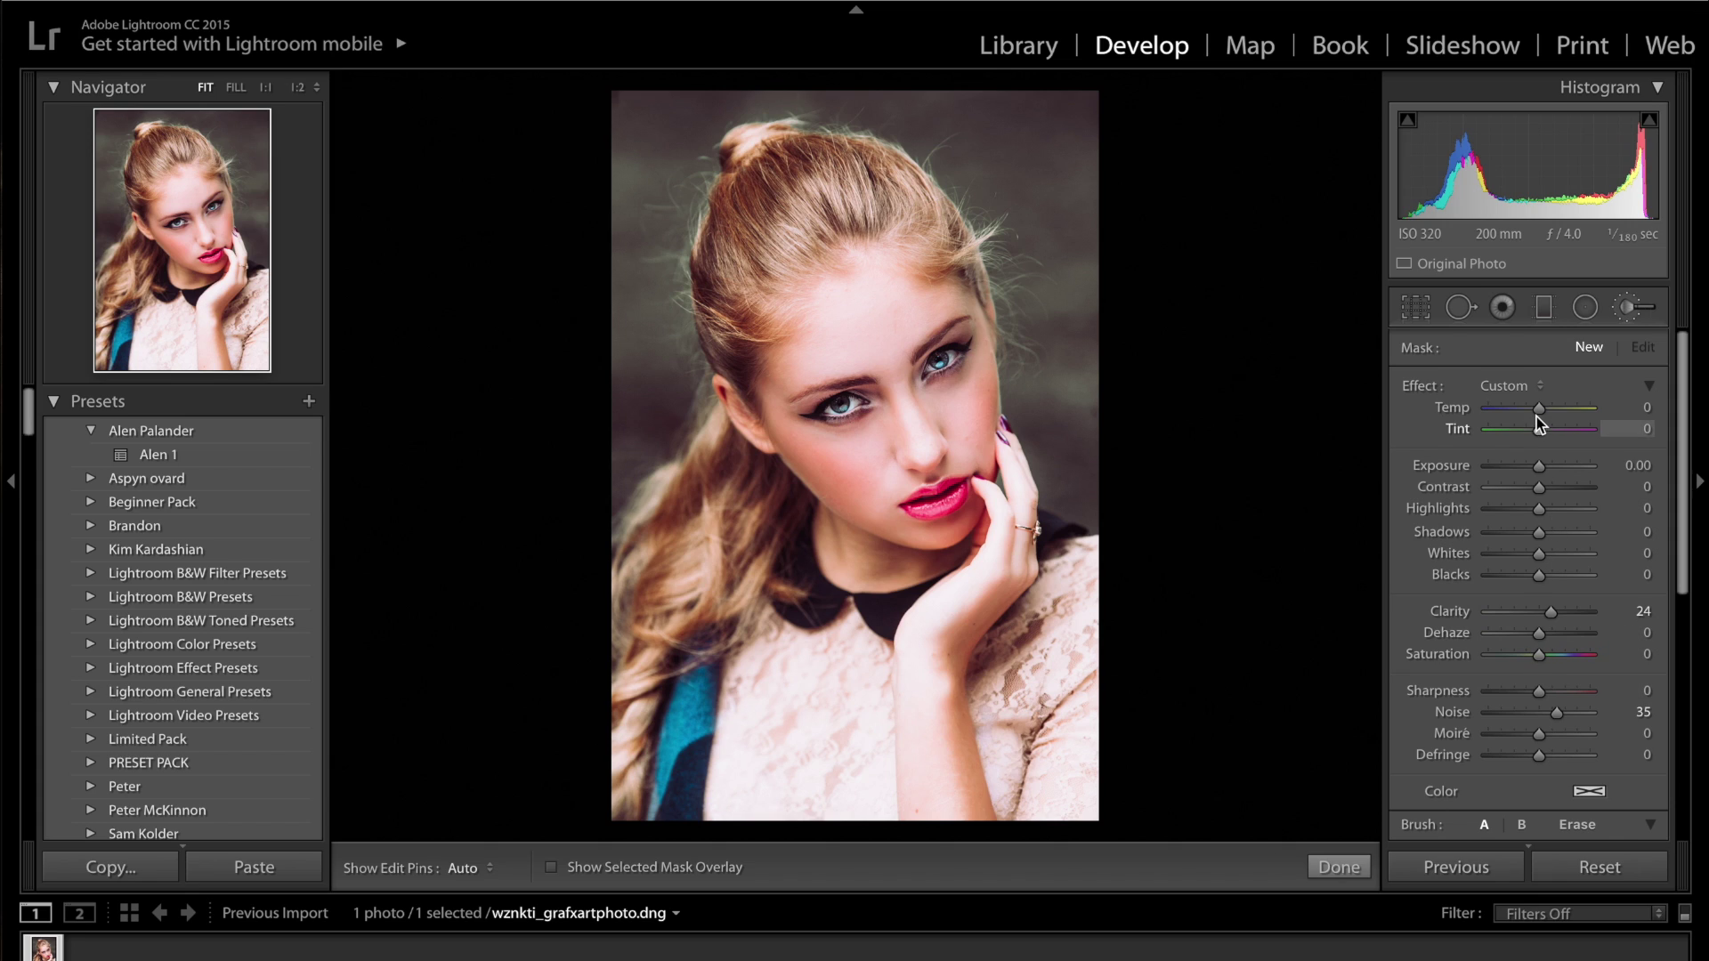
left_click(1543, 515)
left_click_drag(1547, 488, 1560, 489)
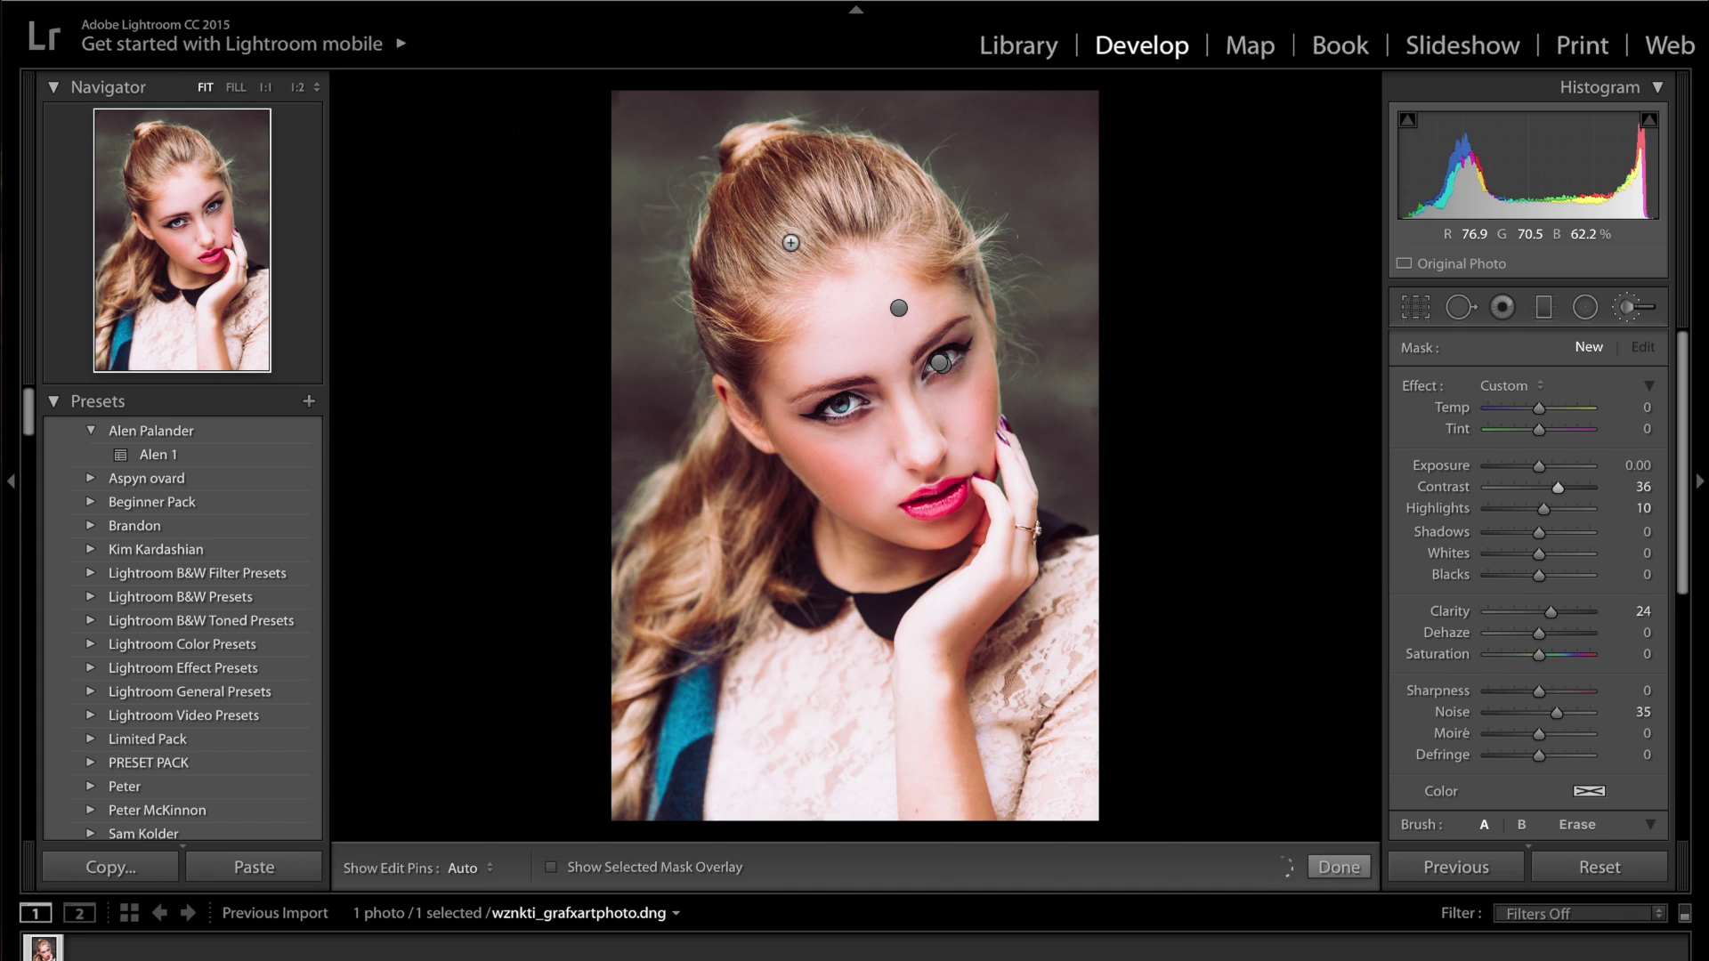
- Paint the new mask over the hair from the crown down to the braid, toggling the edit pins to check the result
key("h")
key("h")
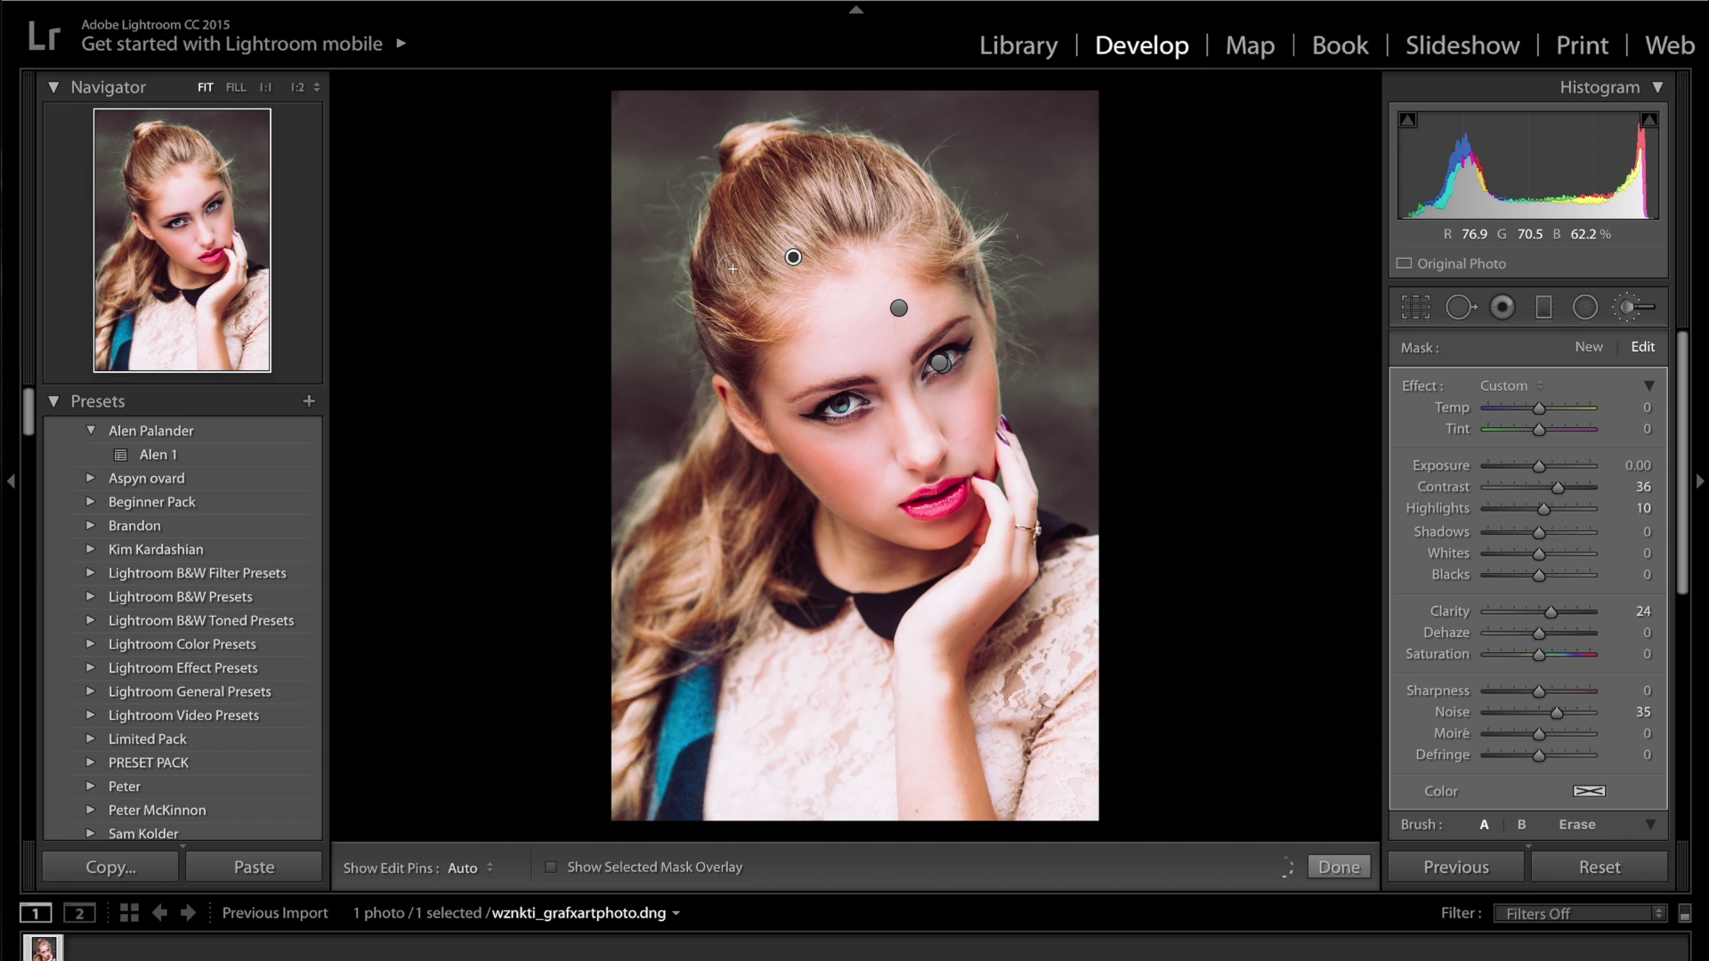
key("h")
key("h")
key("h")
key("h")
key("h")
key("h")
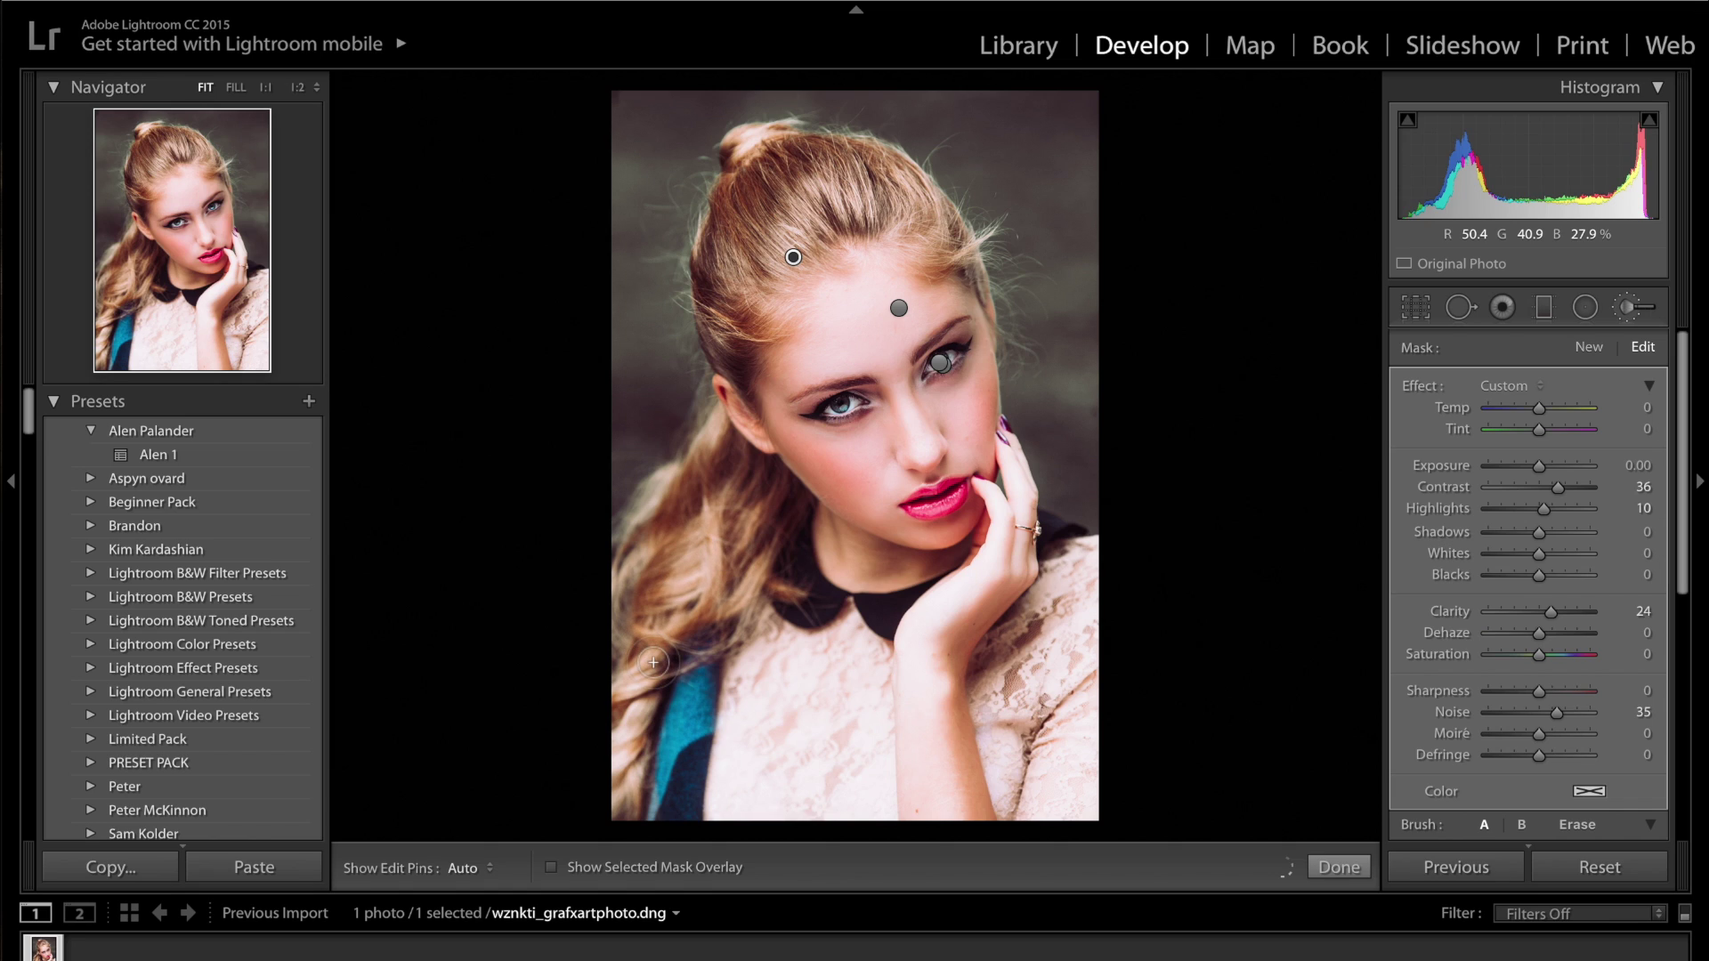
key("h")
key("h")
key("h")
key("h")
key("h")
key("h")
key("h")
key("h")
key("h")
key("h")
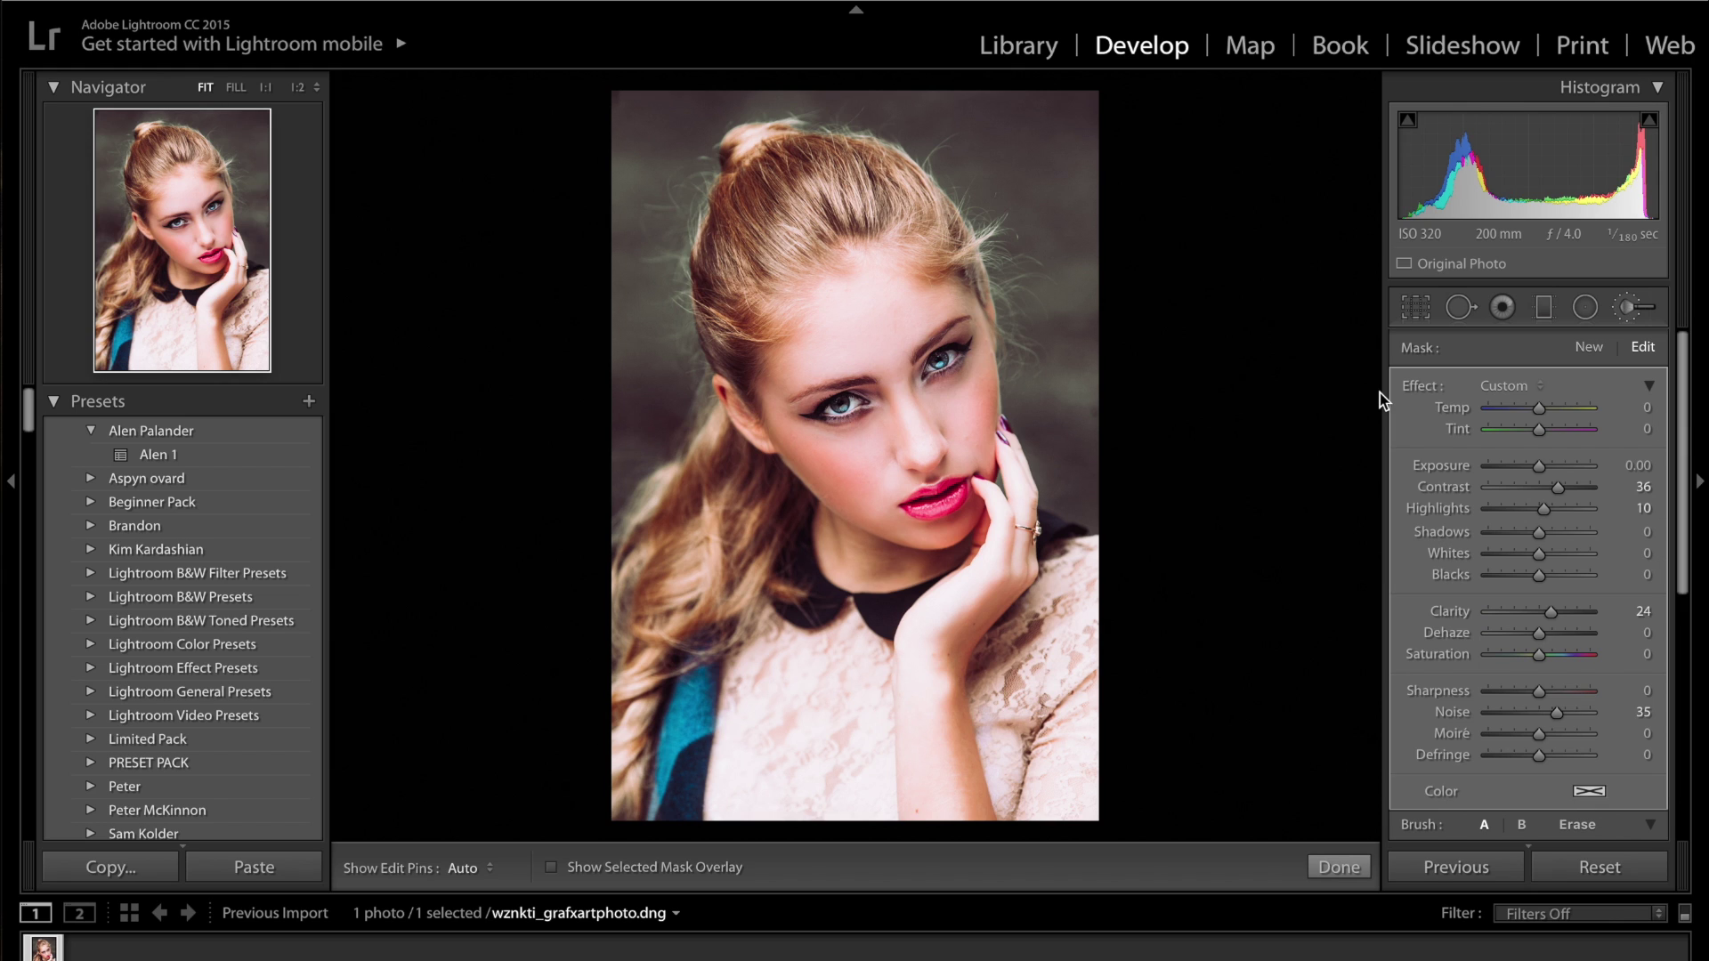
- Compare the portrait with its unedited version, close the Adjustment Brush and show the before and after views side by side
key("backslash")
key("backslash")
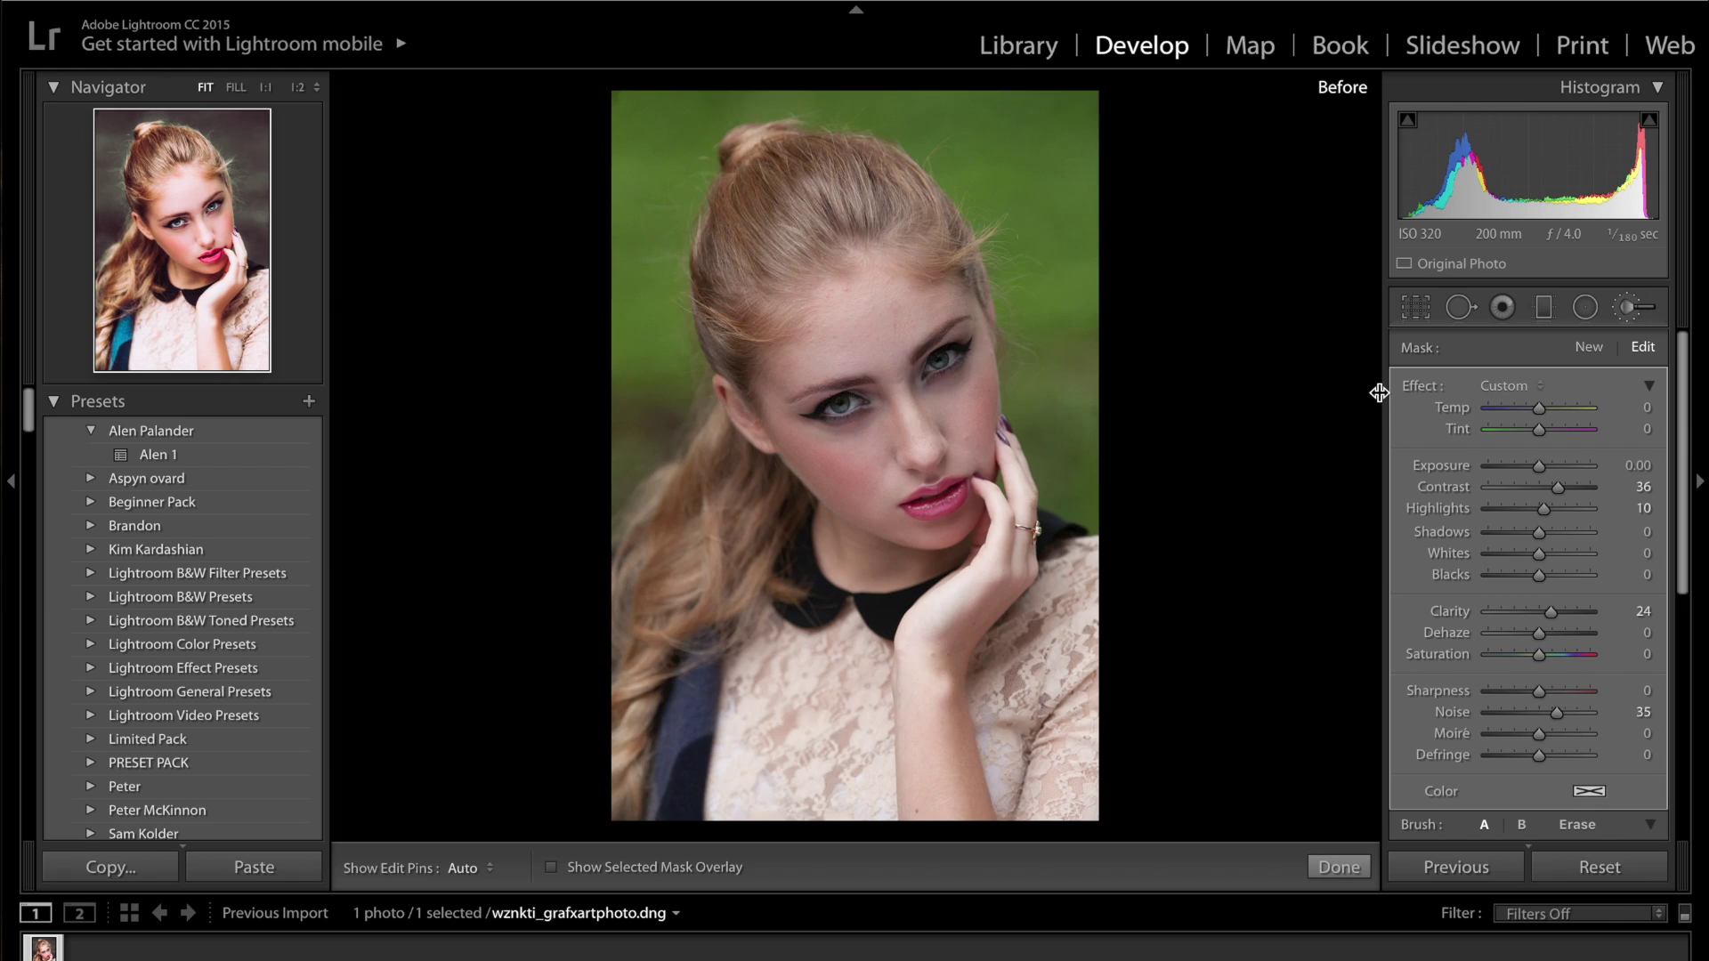
key("backslash")
key("shift+m")
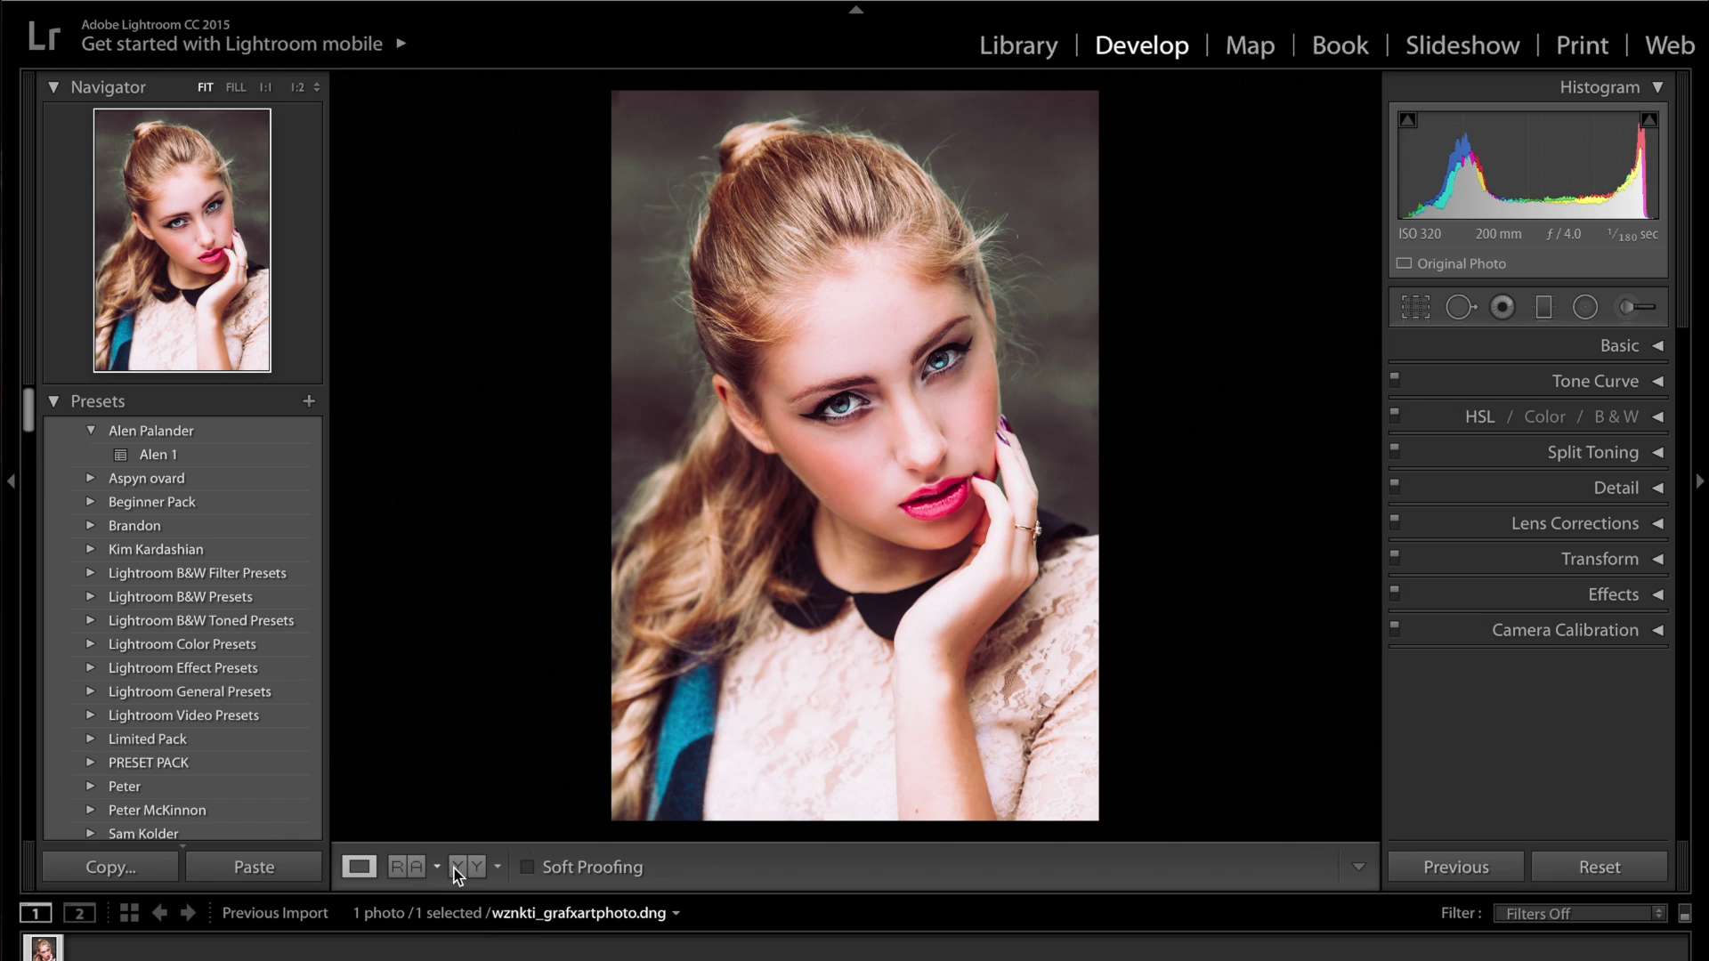
left_click(468, 869)
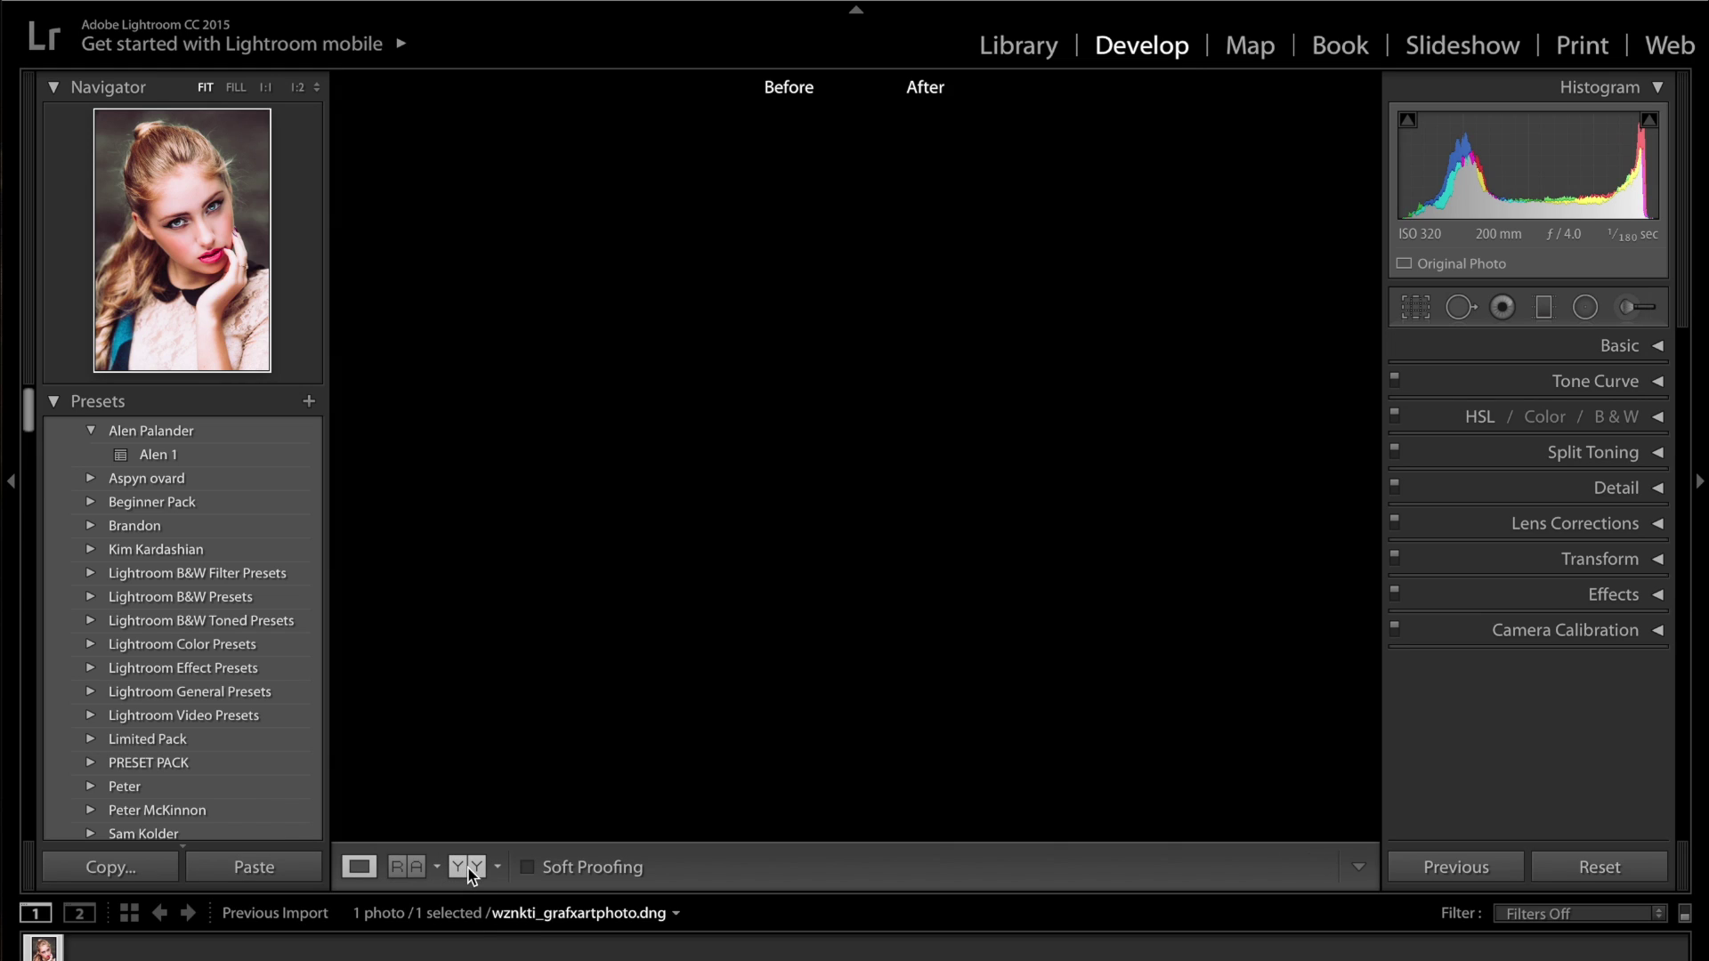